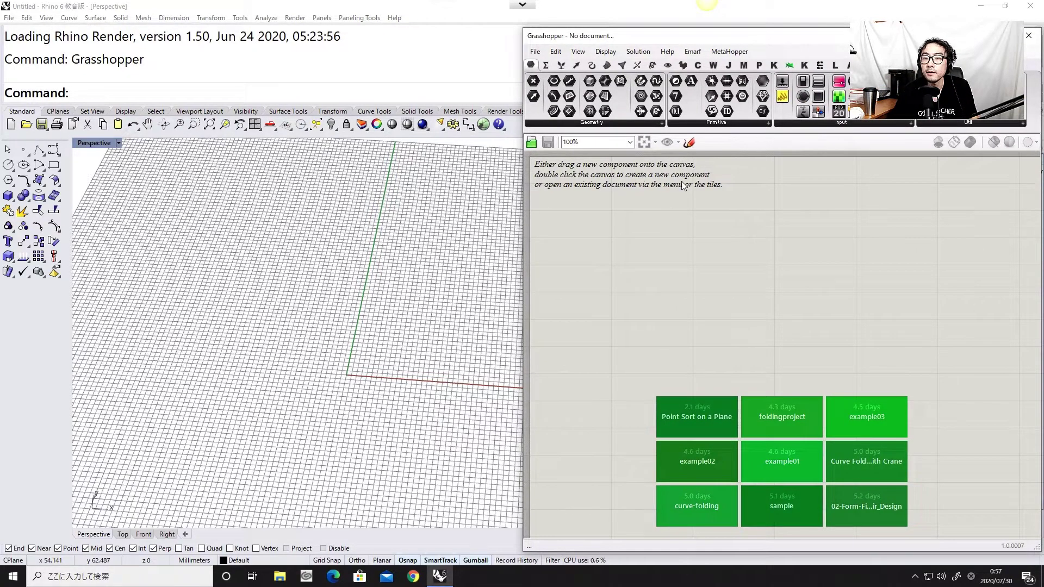
Add a Hexagonal grid component to the empty Grasshopper canvas
double_click(648, 233)
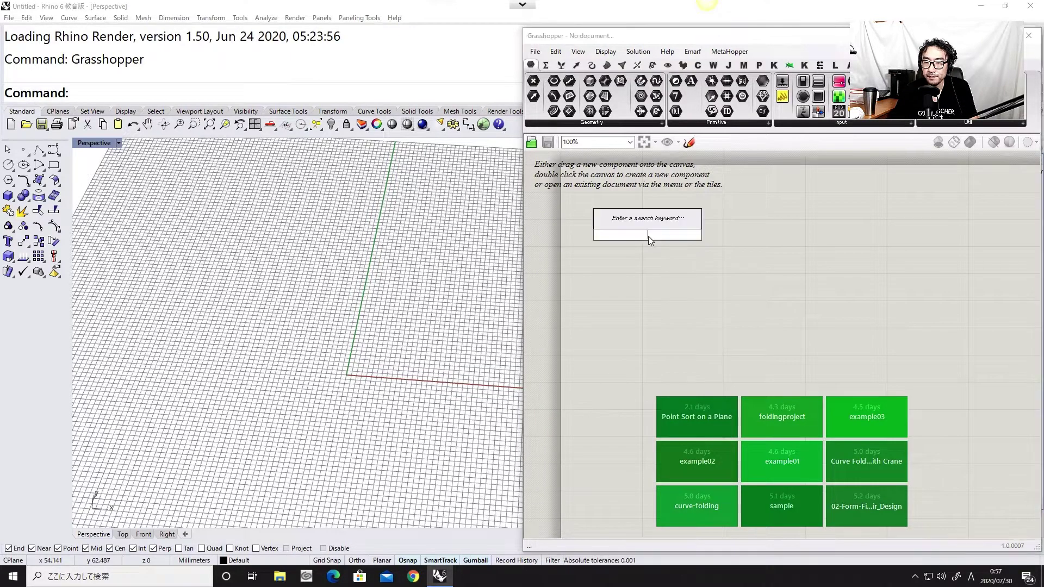
text(hex)
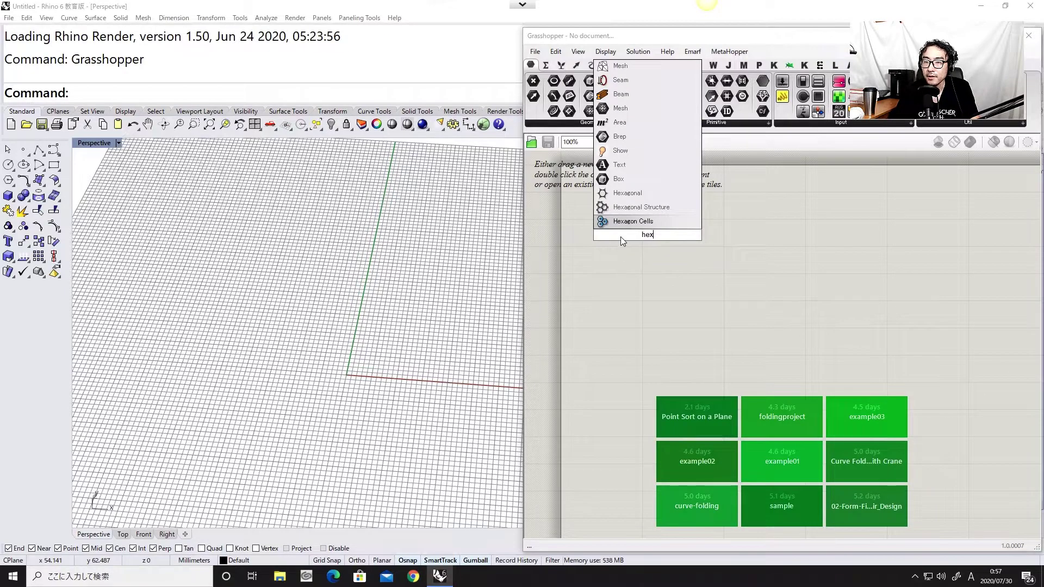
click(621, 198)
scroll(638, 229, up, 1)
drag(637, 229, 676, 256)
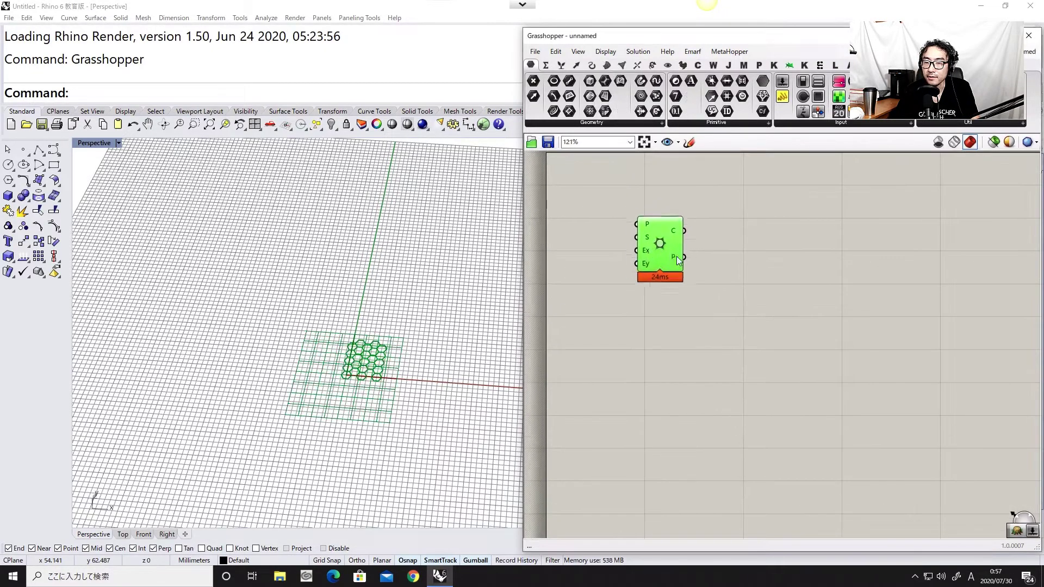
Reposition the Hexagonal grid component on the canvas, leaving free space in front of its inputs
right_drag(427, 266, 421, 303)
shift+right_drag(380, 361, 378, 288)
scroll(378, 293, up, 8)
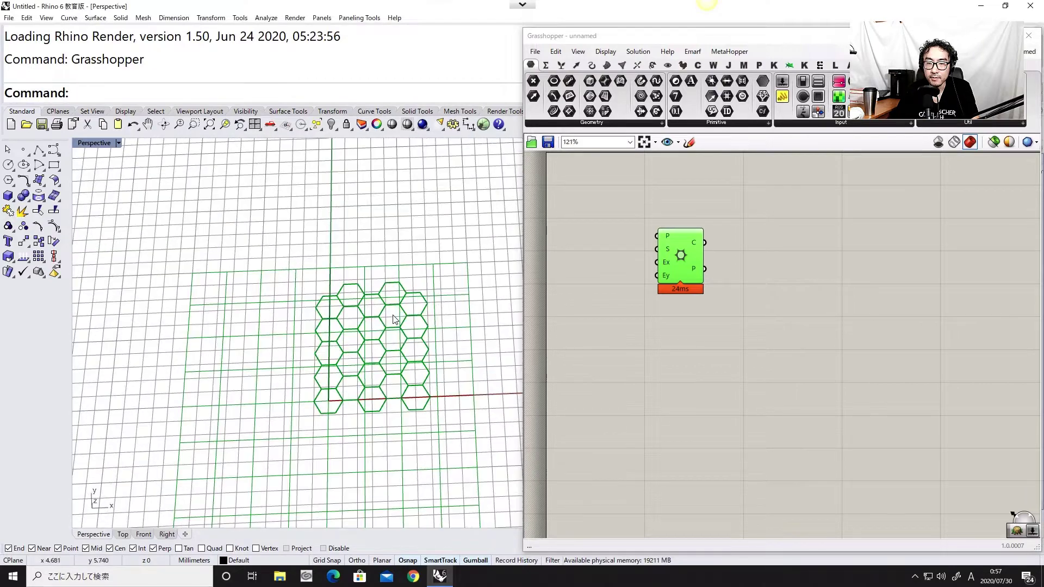
shift+right_drag(402, 322, 361, 301)
drag(667, 271, 744, 273)
right_drag(674, 274, 676, 289)
scroll(725, 285, up, 1)
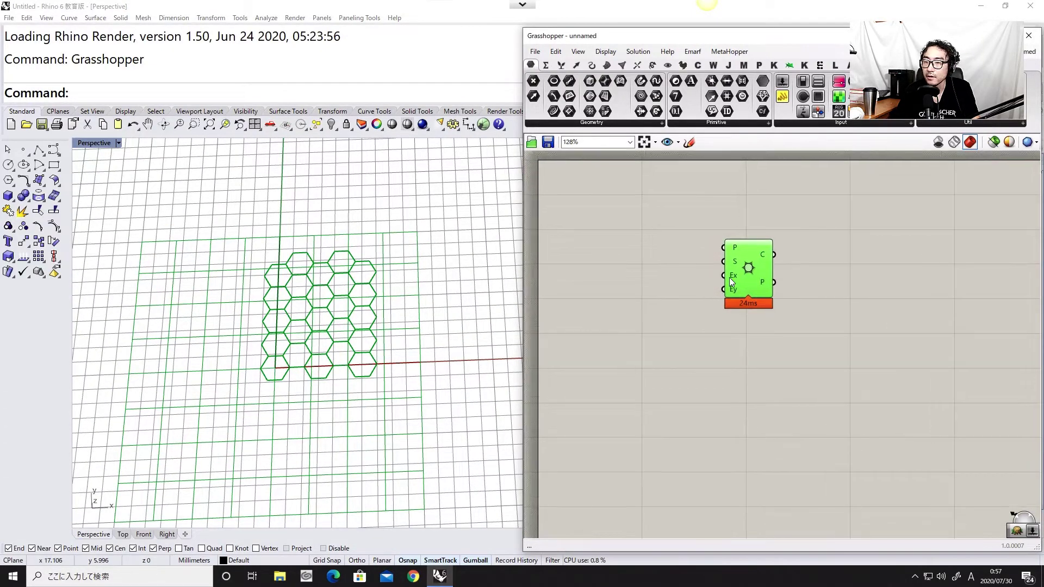
drag(731, 280, 744, 277)
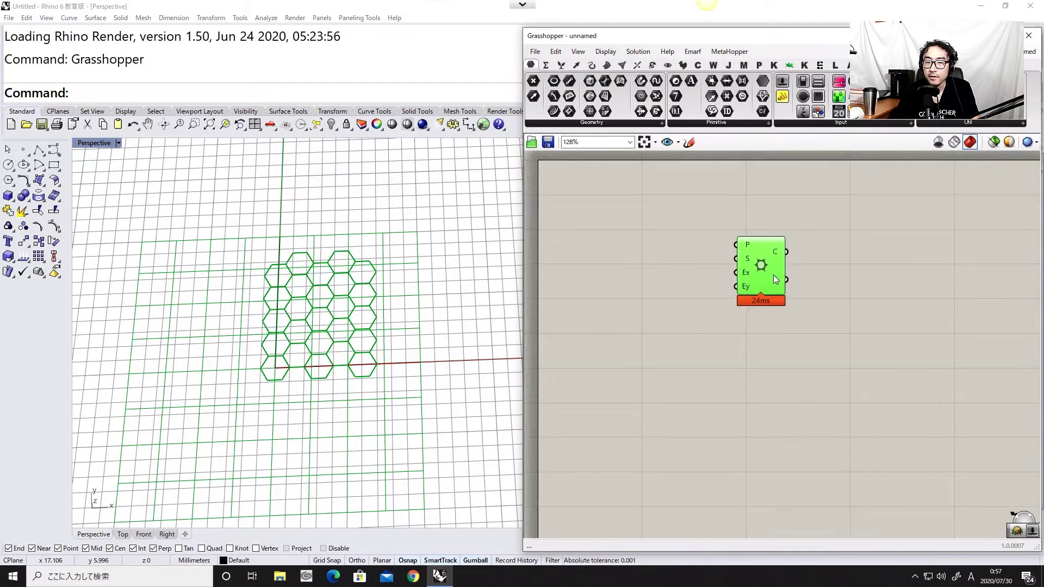
scroll(717, 275, up, 1)
Add a number slider with the value 10 and connect it to the hexagonal grid's Extent X input
double_click(717, 275)
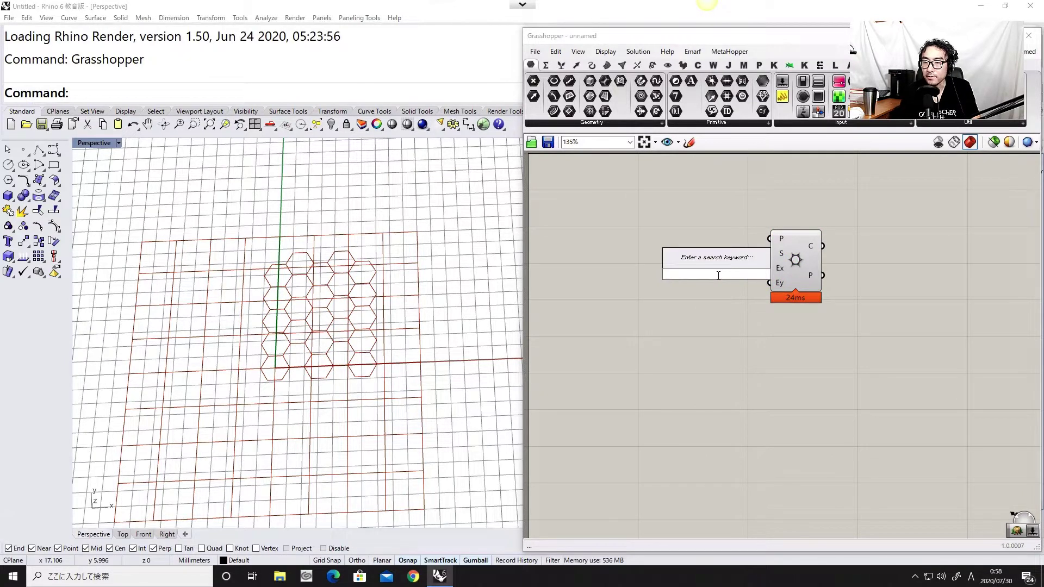
click(714, 328)
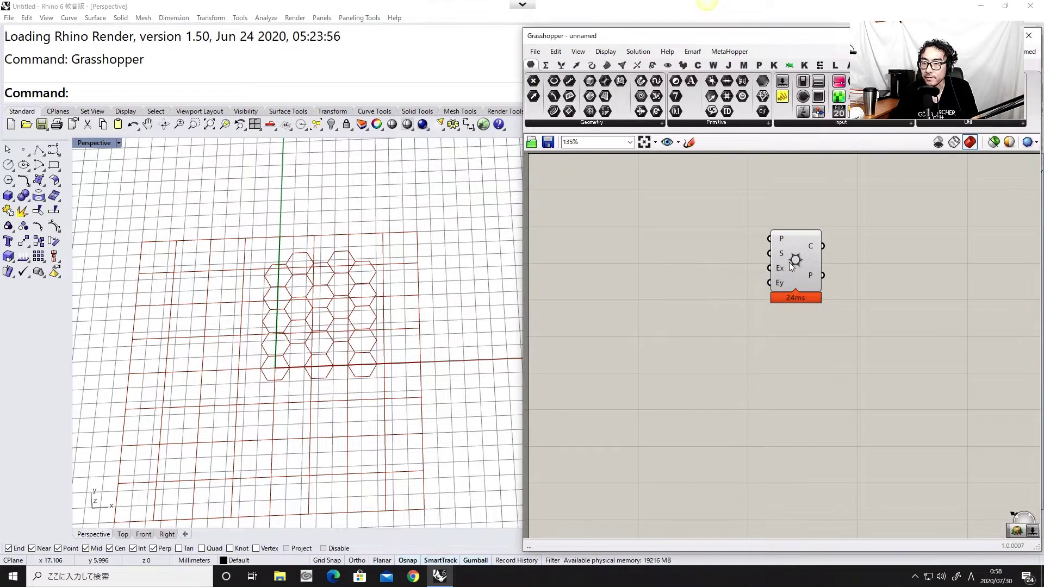
mouse_move(780, 284)
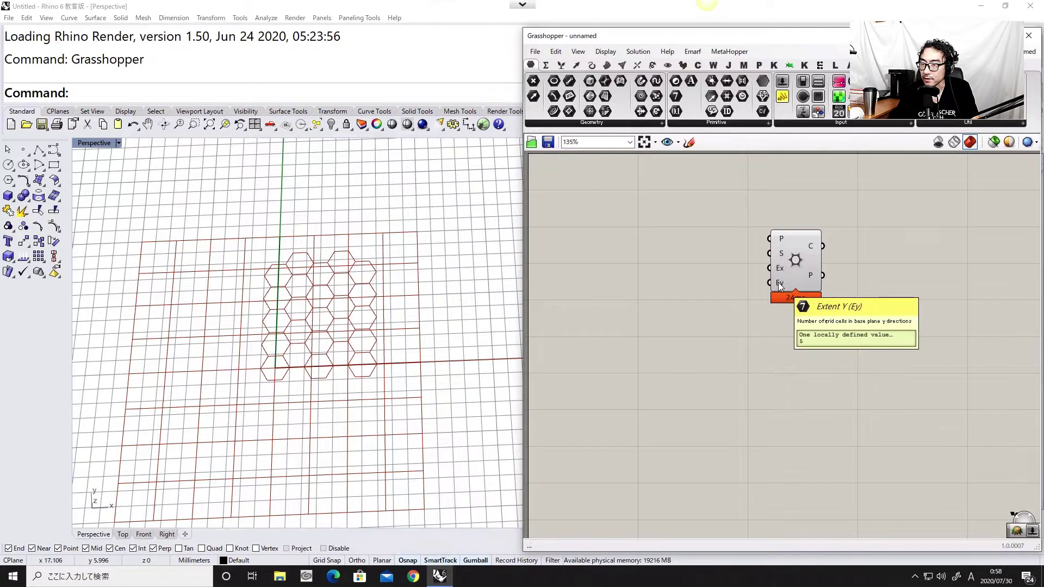
double_click(682, 268)
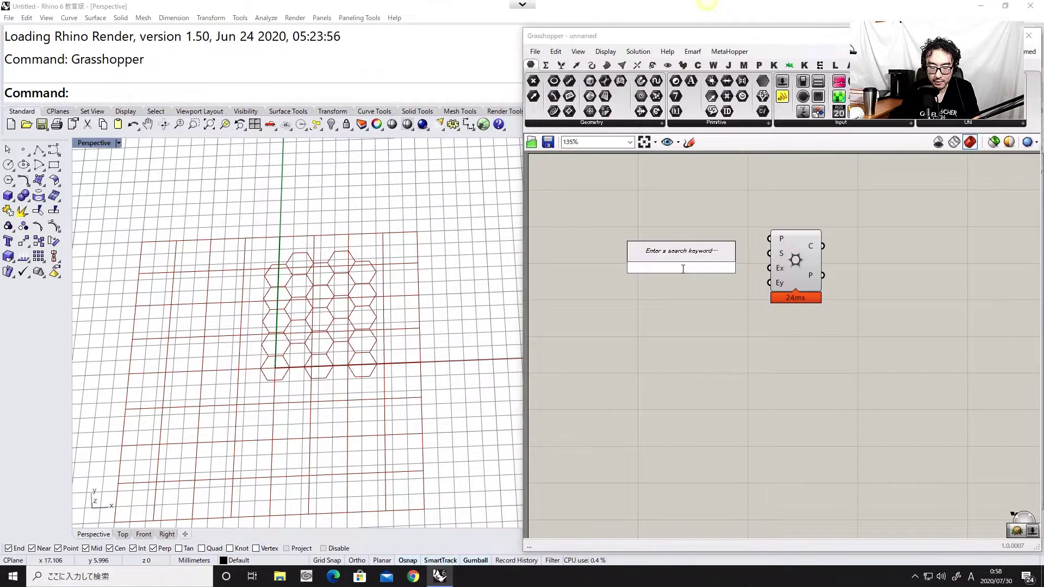
text(10)
key(Return)
drag(692, 266, 767, 267)
Duplicate the Extent X slider and connect the copy to the hexagonal grid's Extent Y input
mouse_move(650, 262)
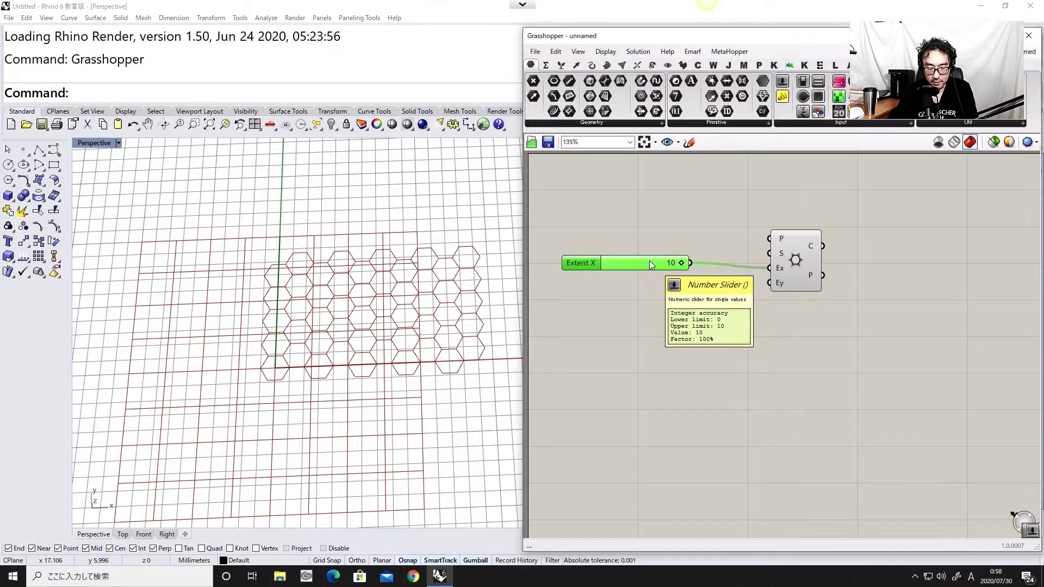
key(ctrl+c)
key(ctrl+v)
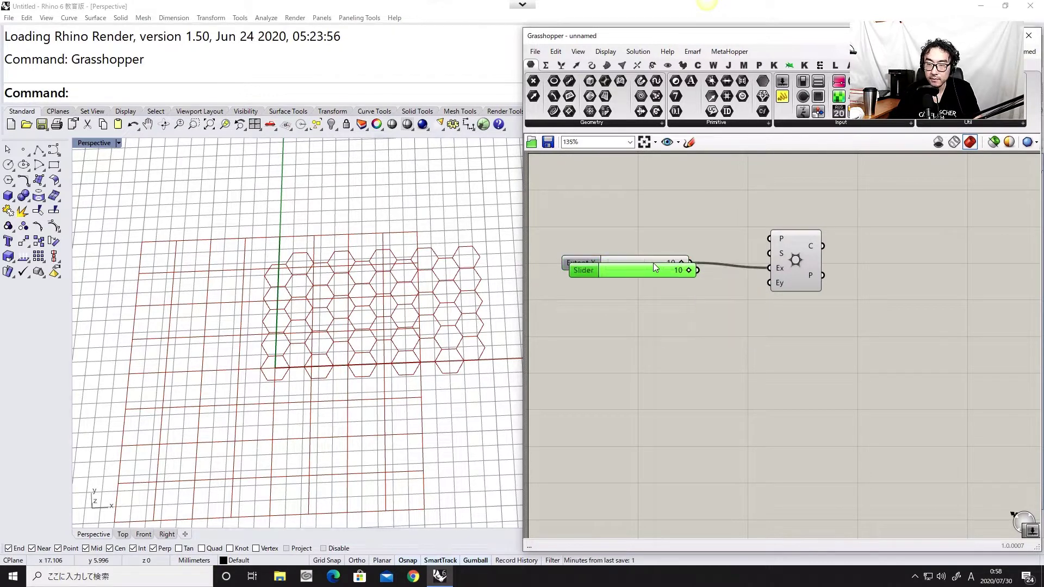
drag(655, 265, 811, 264)
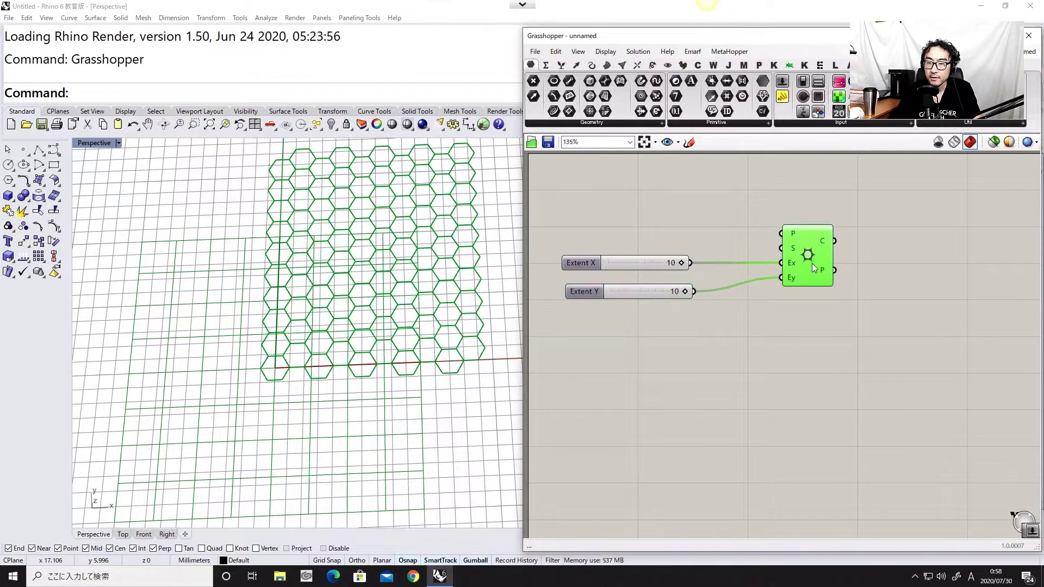
Add a number slider with the value 1.00 and place it above the Extent X slider
right_drag(620, 209, 610, 251)
shift+right_drag(414, 249, 382, 283)
scroll(310, 281, down, 8)
scroll(317, 299, up, 6)
scroll(631, 285, up, 1)
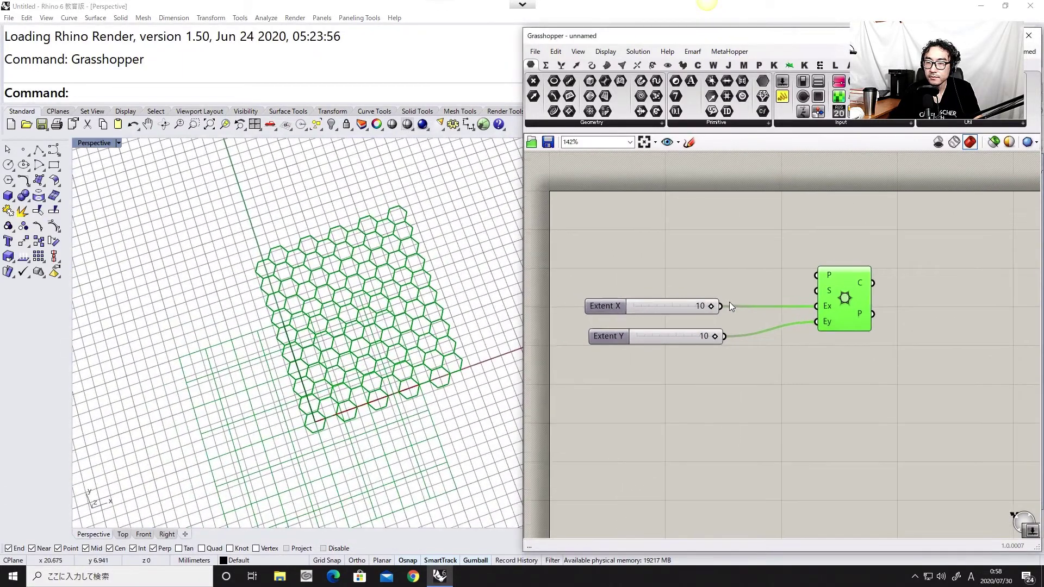
click(681, 333)
drag(832, 288, 840, 288)
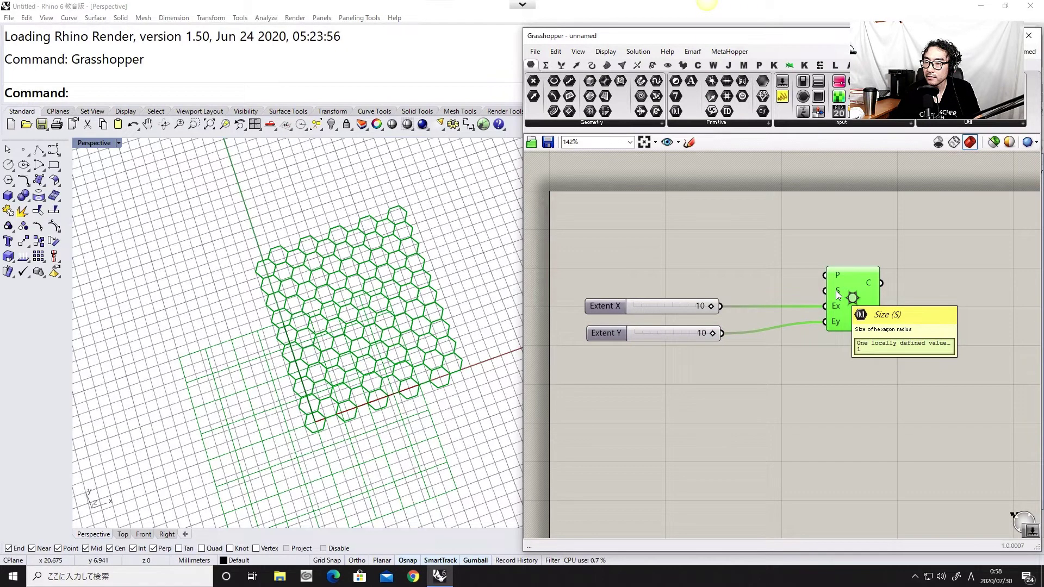
double_click(779, 285)
text(slider)
key(Return)
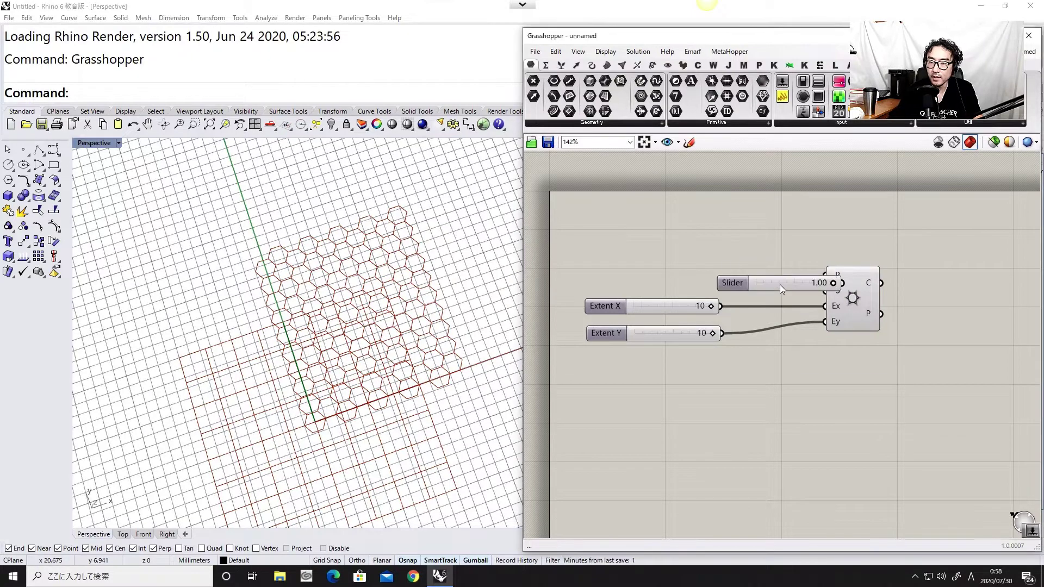
drag(779, 285, 661, 275)
click(774, 285)
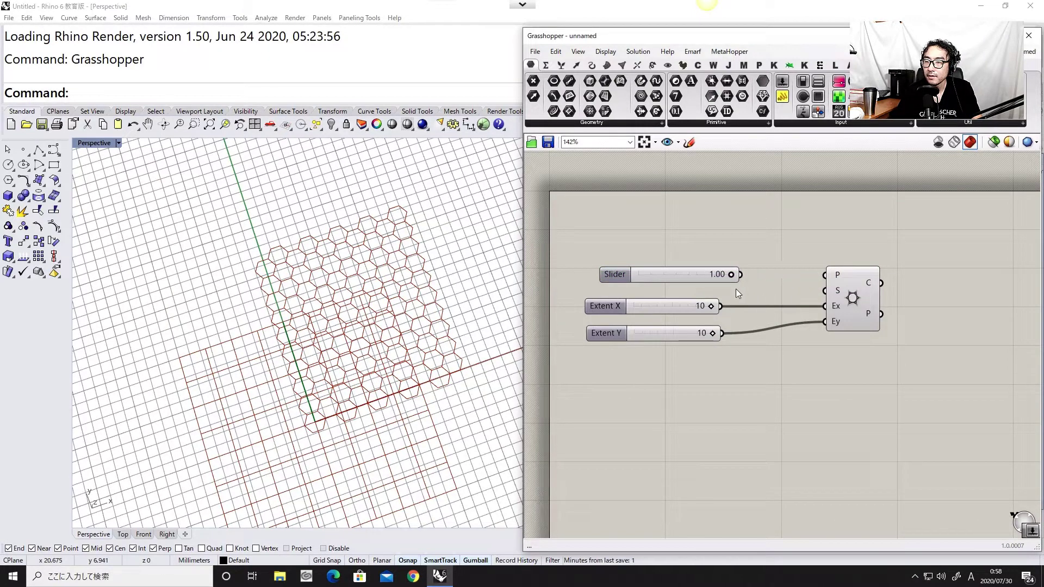
Connect the 1.00 slider to the grid's Size input and the free 10 slider to Extent X
drag(740, 274, 824, 306)
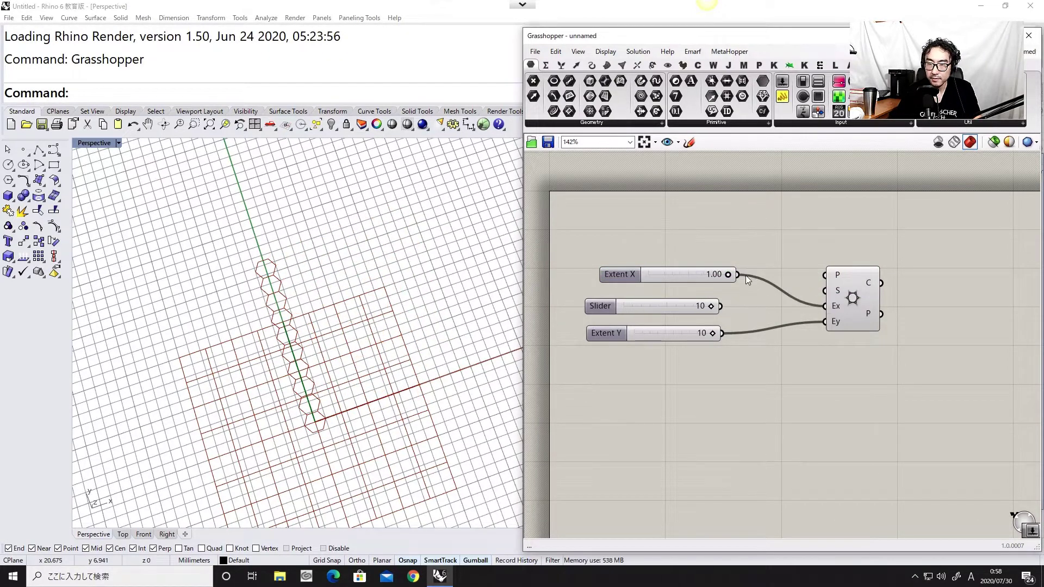
drag(739, 275, 825, 290)
drag(722, 306, 823, 306)
click(844, 312)
Move the Size slider higher above the two Extent sliders
right_drag(843, 312, 687, 334)
double_click(741, 314)
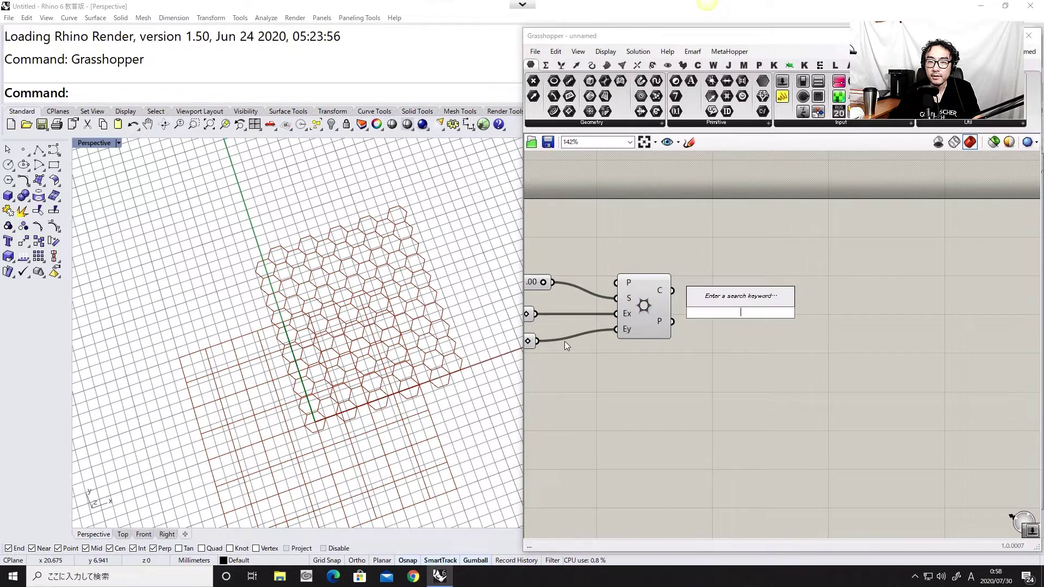
scroll(373, 395, up, 6)
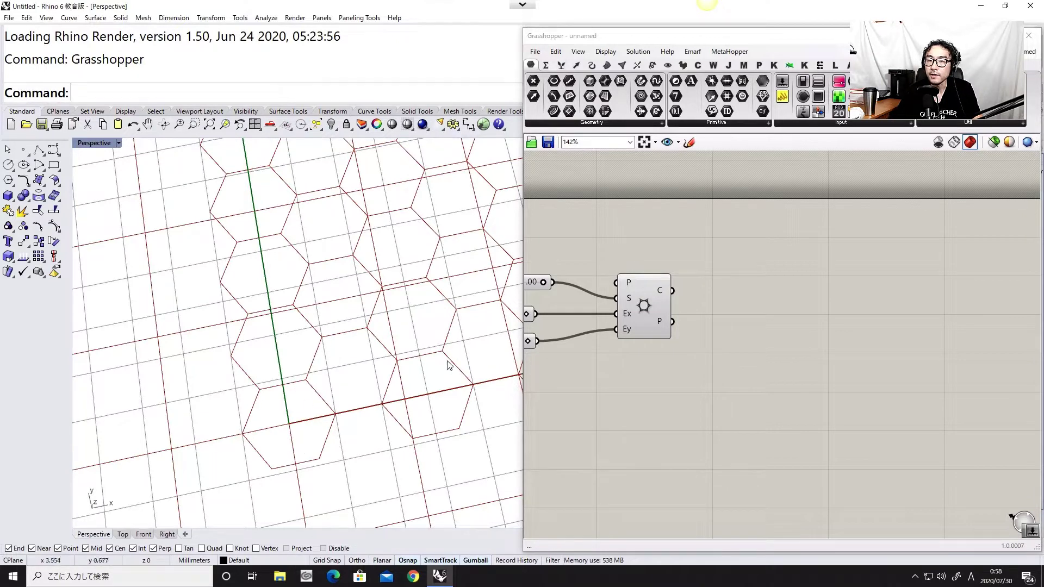
right_drag(367, 361, 333, 351)
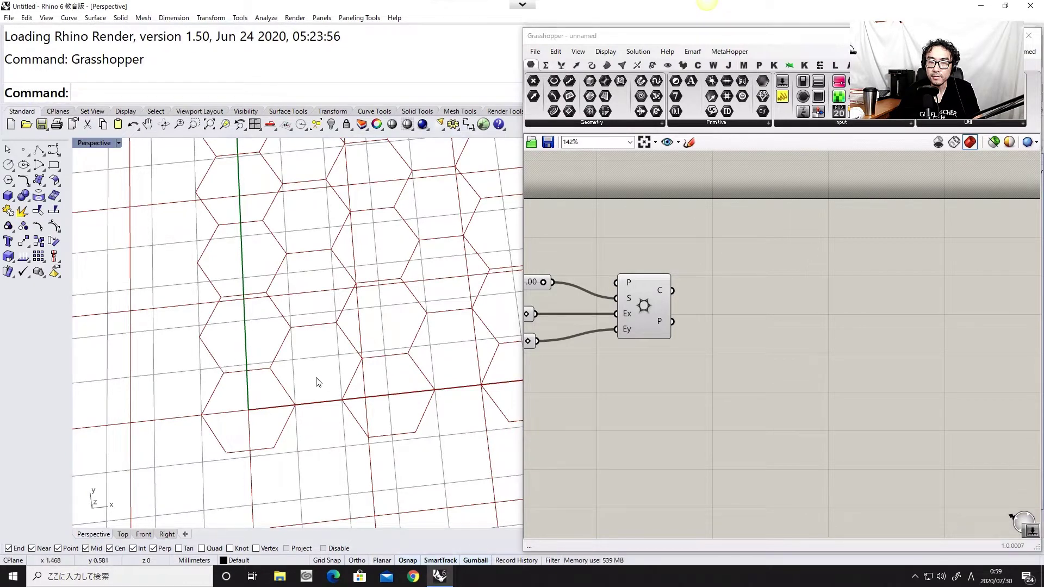
right_drag(675, 370, 728, 396)
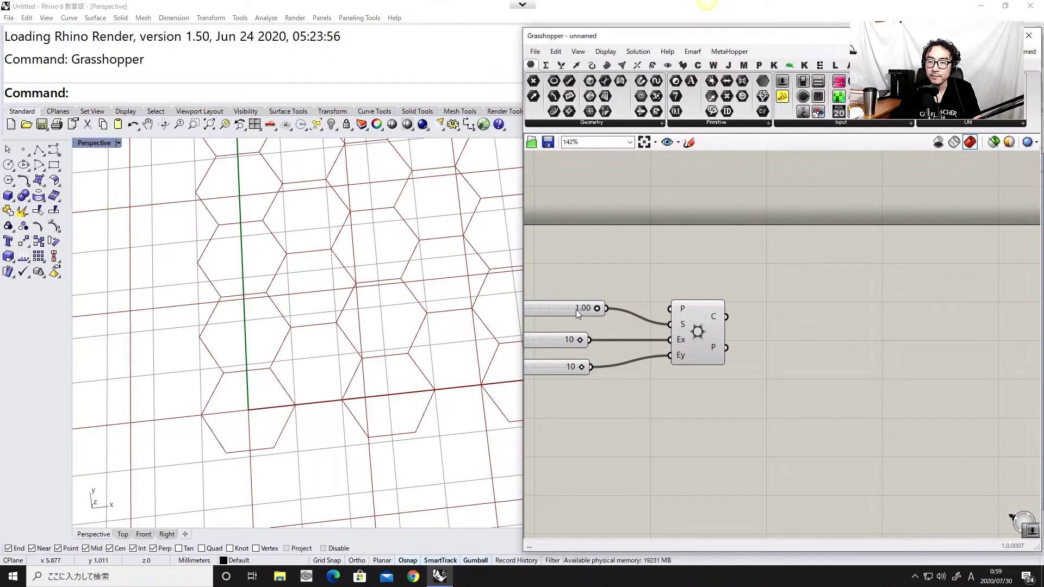
right_drag(575, 309, 636, 326)
click(617, 318)
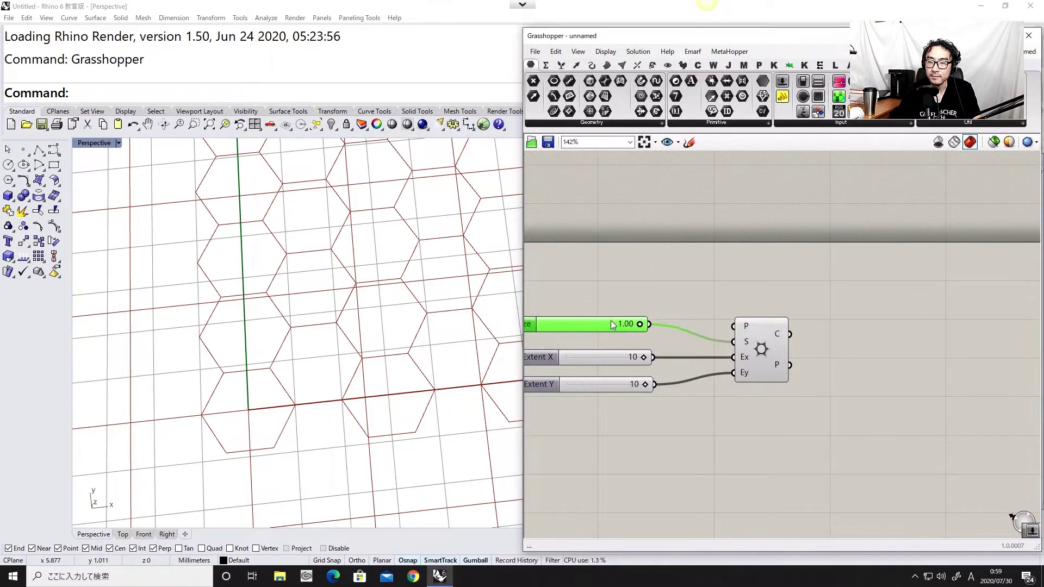
drag(610, 320, 607, 284)
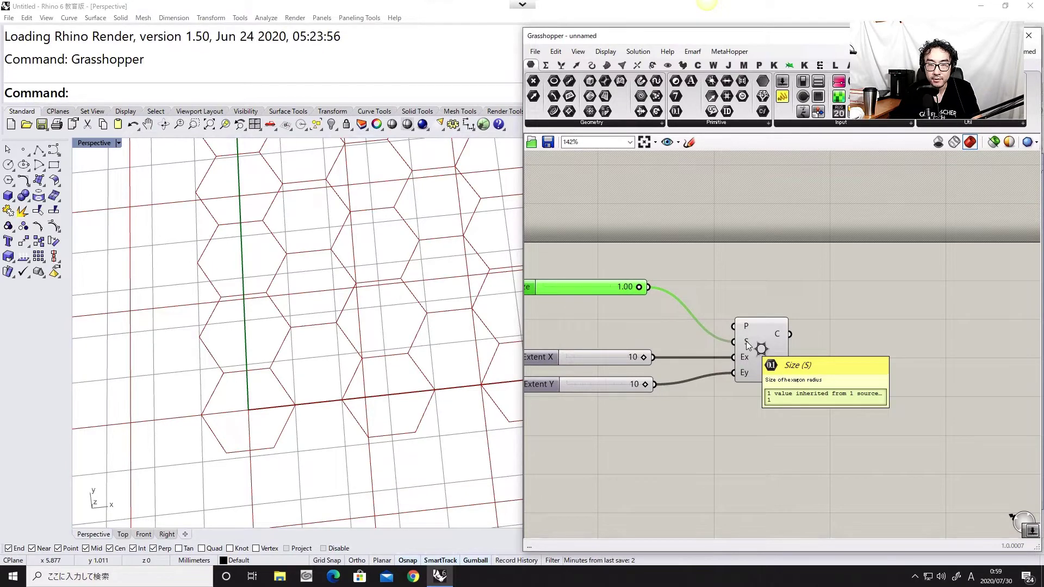
click(746, 341)
click(771, 273)
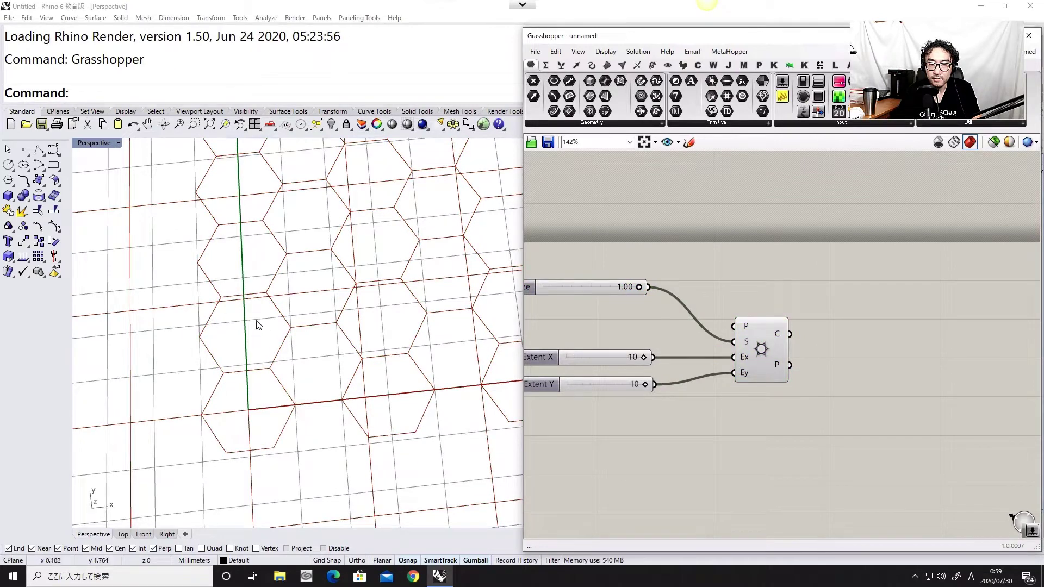
Add a Unit X vector component and place it above the hexagonal grid component
right_drag(714, 318, 648, 330)
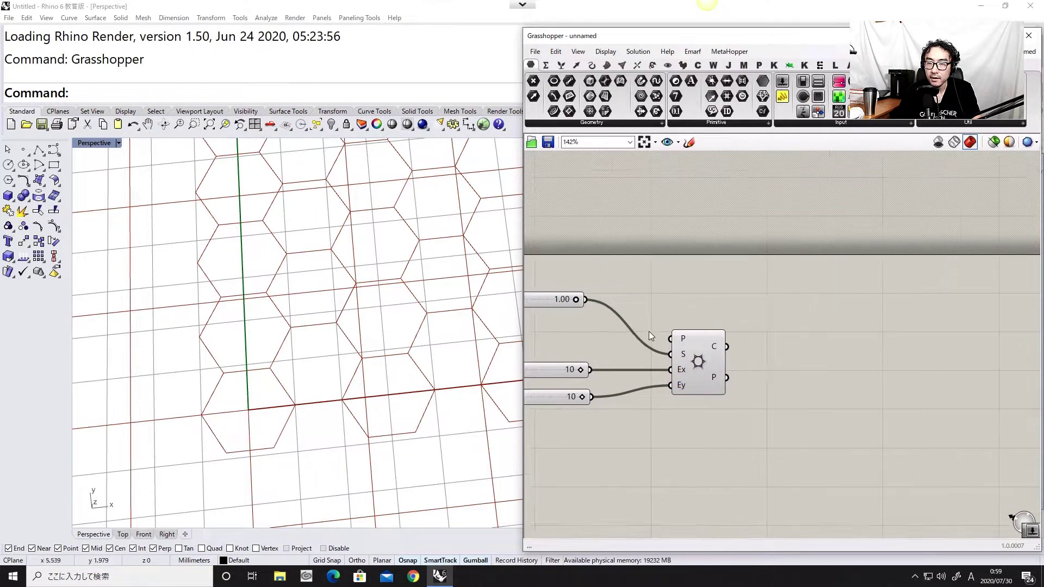
double_click(769, 302)
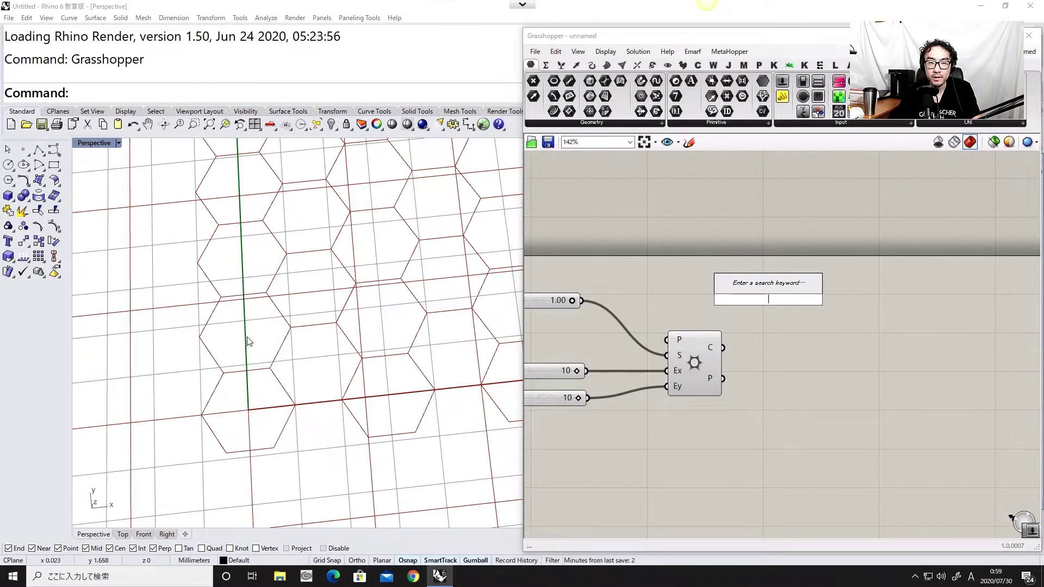
double_click(791, 324)
text(x)
key(Return)
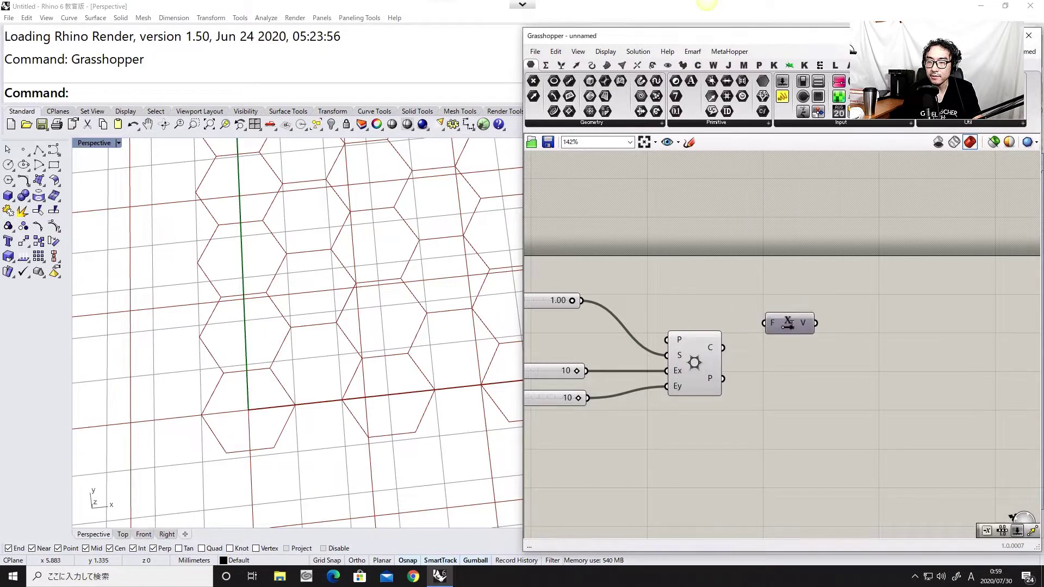
drag(790, 324, 781, 279)
Add the vector Rotate component and connect the Unit X output to its V input
double_click(858, 308)
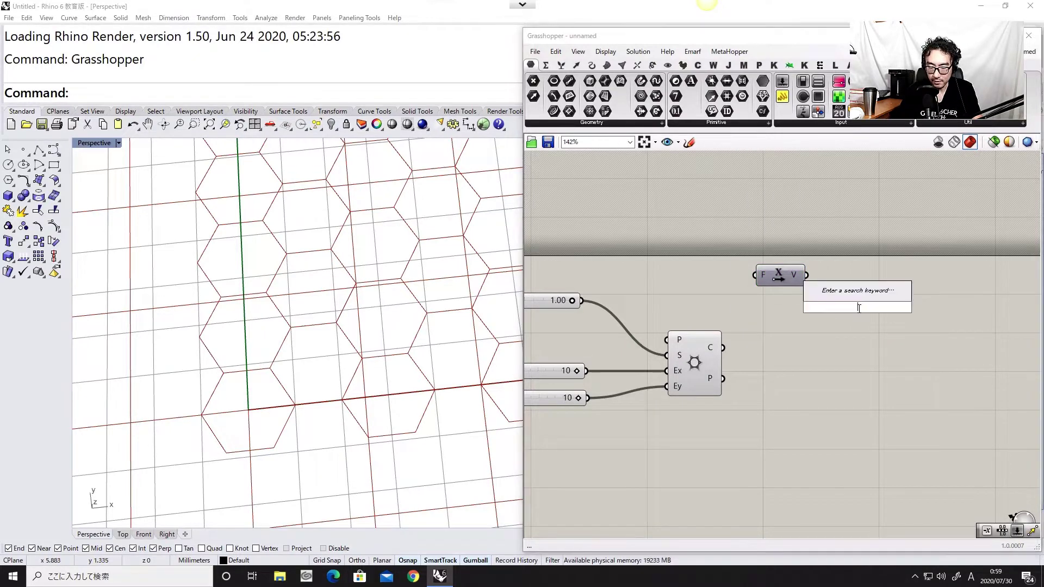
text(rotate)
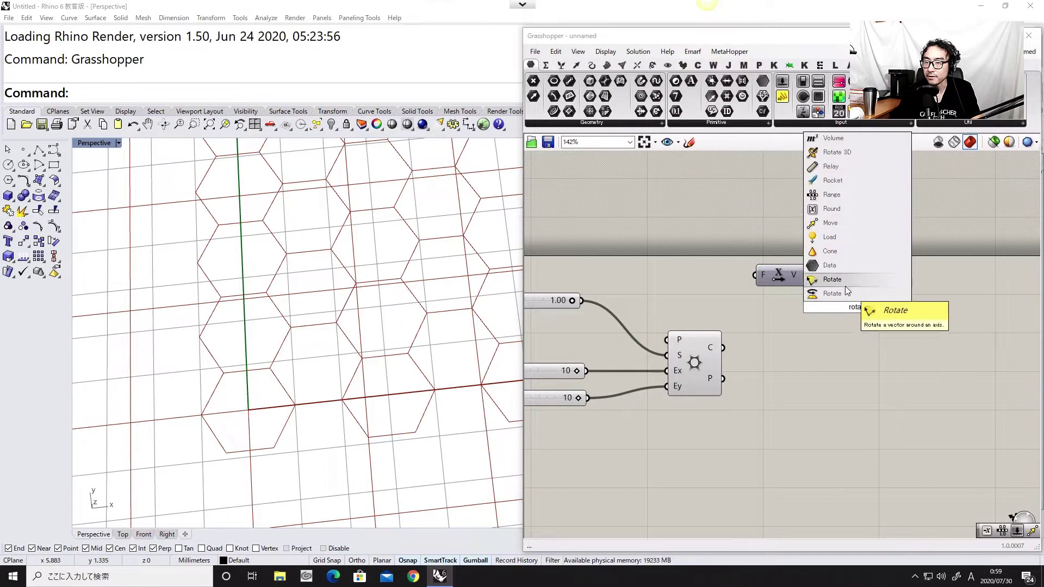
click(845, 284)
drag(861, 306, 881, 303)
drag(806, 274, 848, 303)
Add a Unit Z vector connected to the Rotate component's axis input, and move the three vector components higher
double_click(790, 307)
text(z)
key(Return)
drag(913, 334, 745, 264)
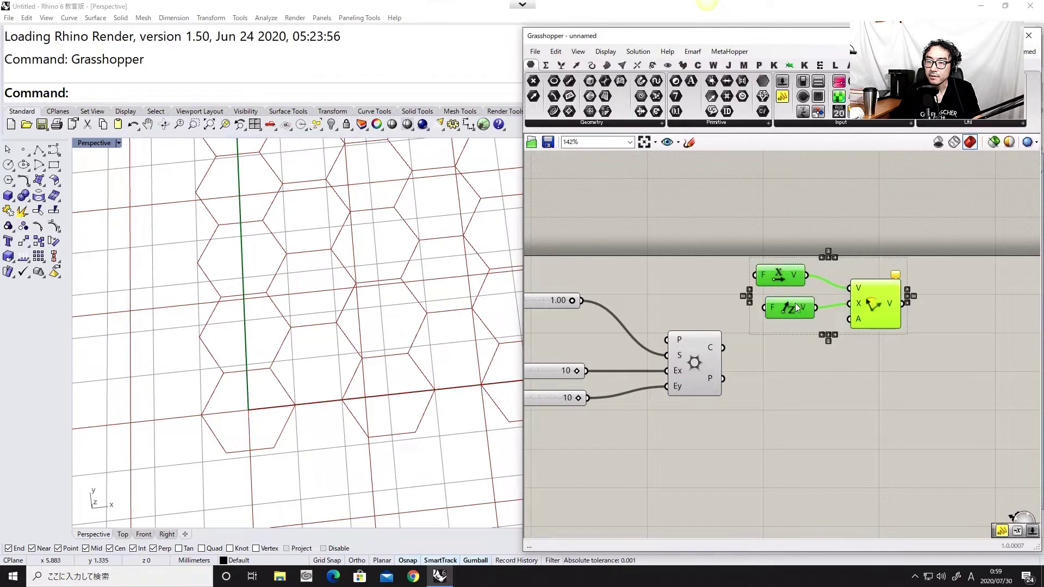
drag(796, 304, 807, 268)
click(801, 317)
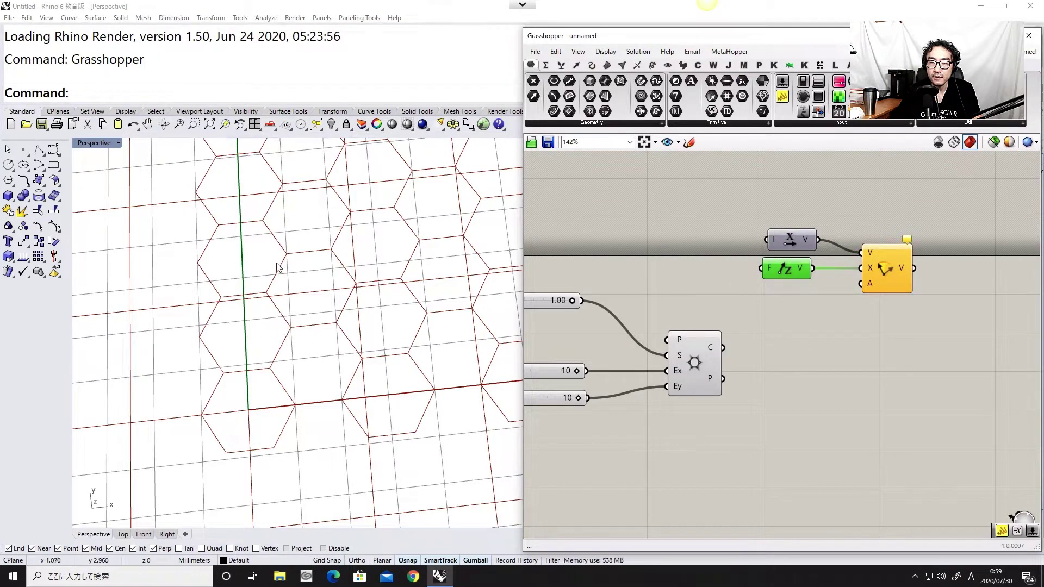
Add a panel below the Unit Z component and enter the text Radians(60) in it
double_click(755, 311)
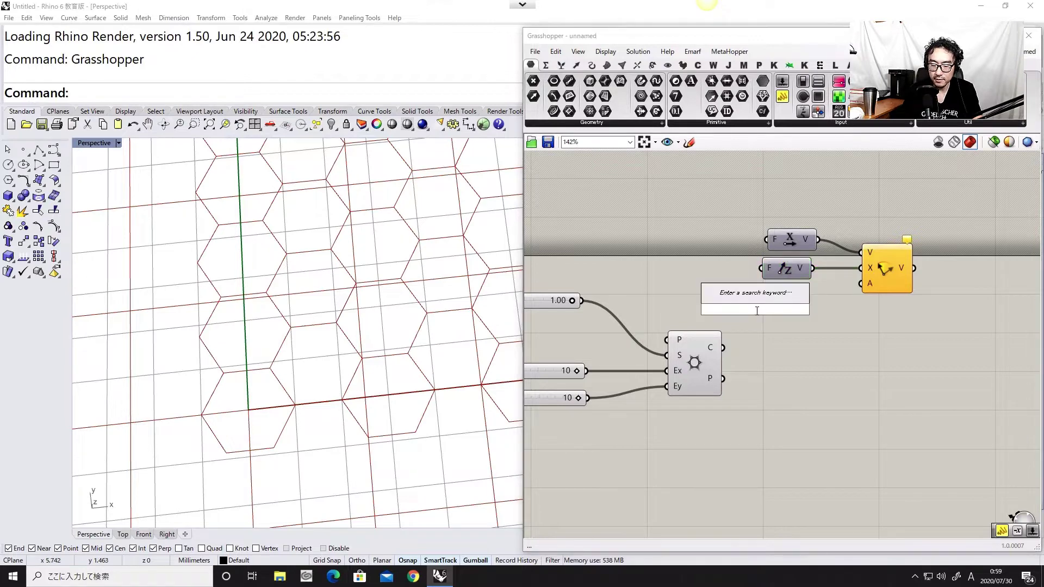
text(p)
key(Return)
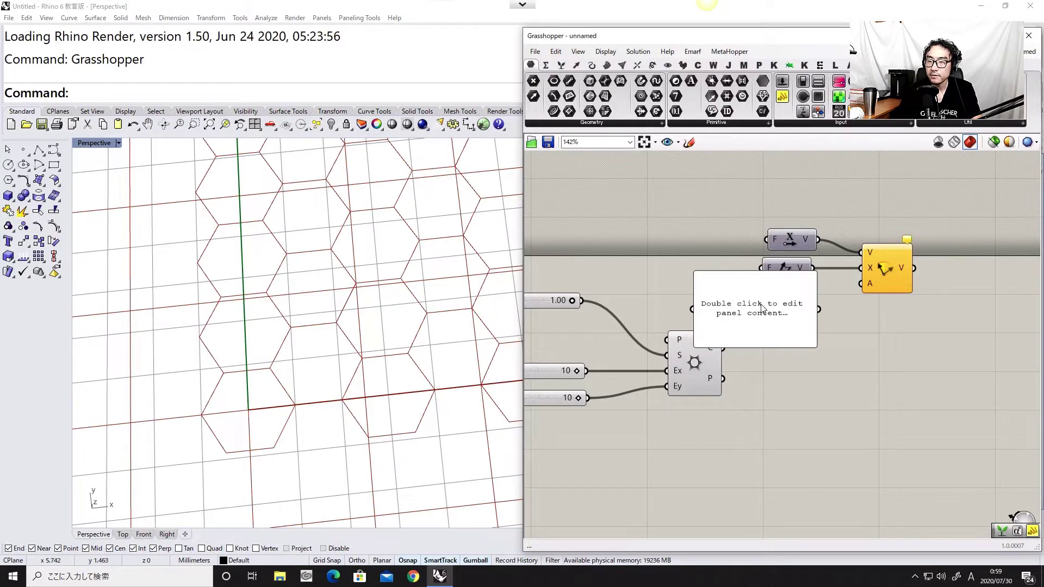
double_click(761, 308)
text(Radians)
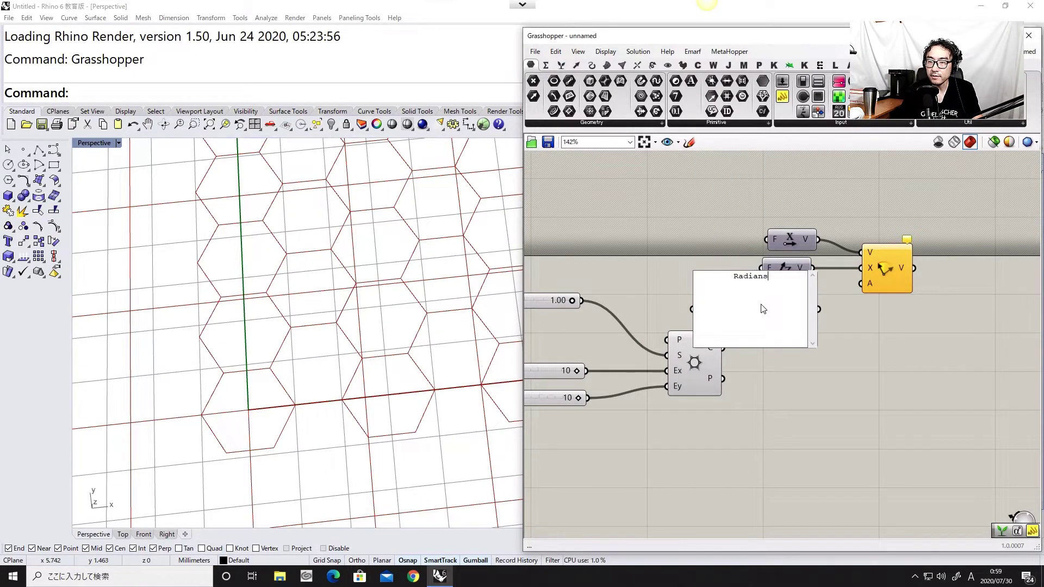
text( (60))
click(846, 357)
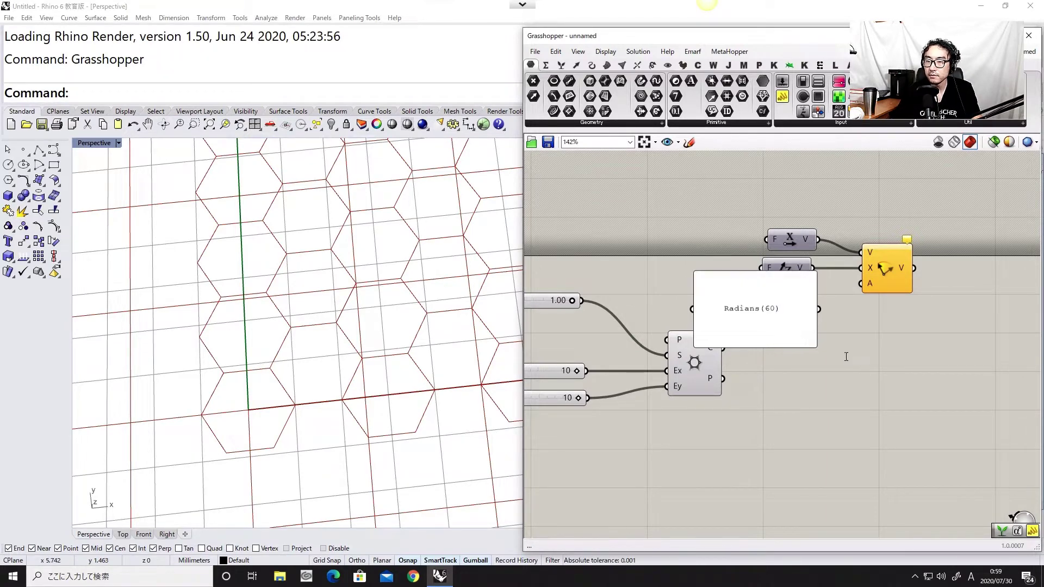
Shrink the angle panel, place it just below Unit Z and connect it to the Rotate component's angle input
drag(788, 328, 811, 327)
drag(796, 309, 814, 317)
drag(859, 285, 862, 284)
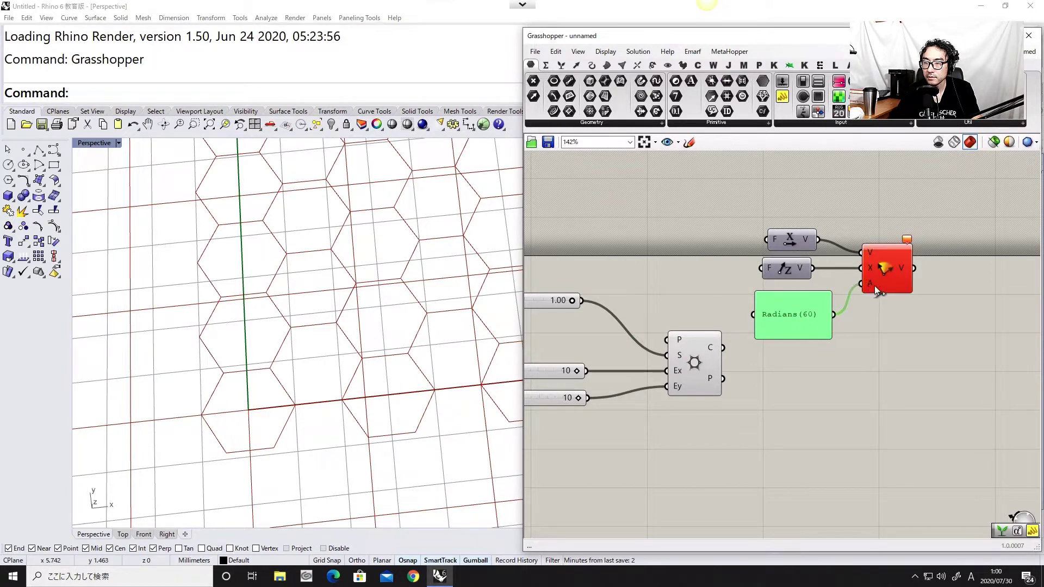
Change the angle panel's text to Rad(60)
double_click(781, 316)
click(735, 265)
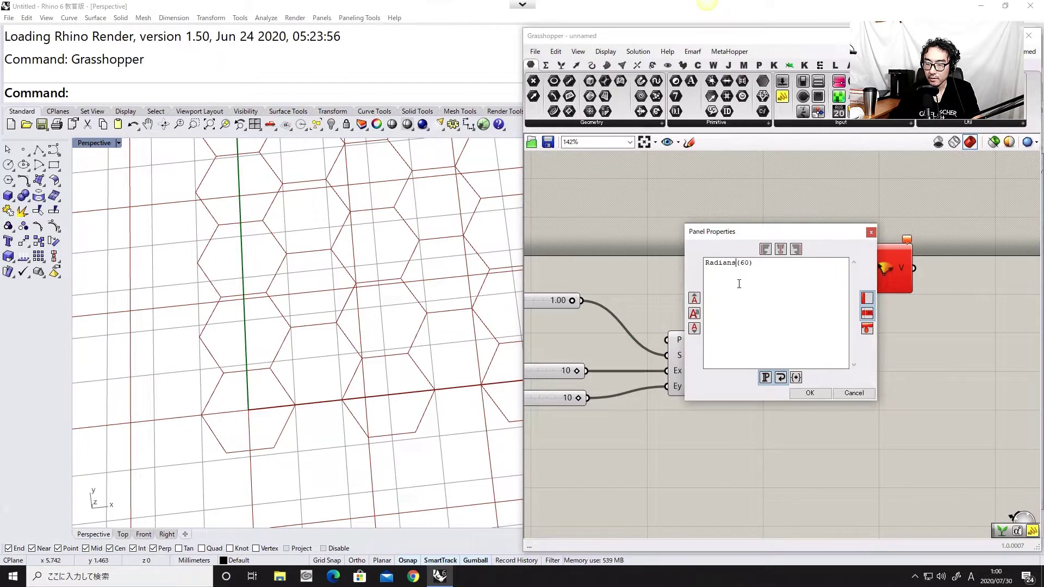
key(BackSpace)
key(BackSpace)
key(BackSpace)
key(BackSpace)
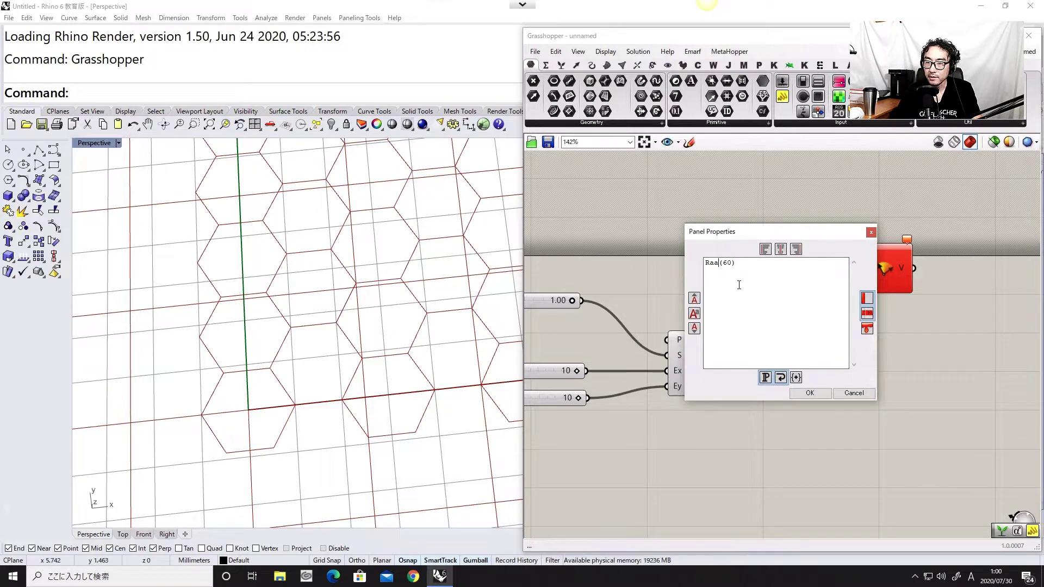
click(809, 392)
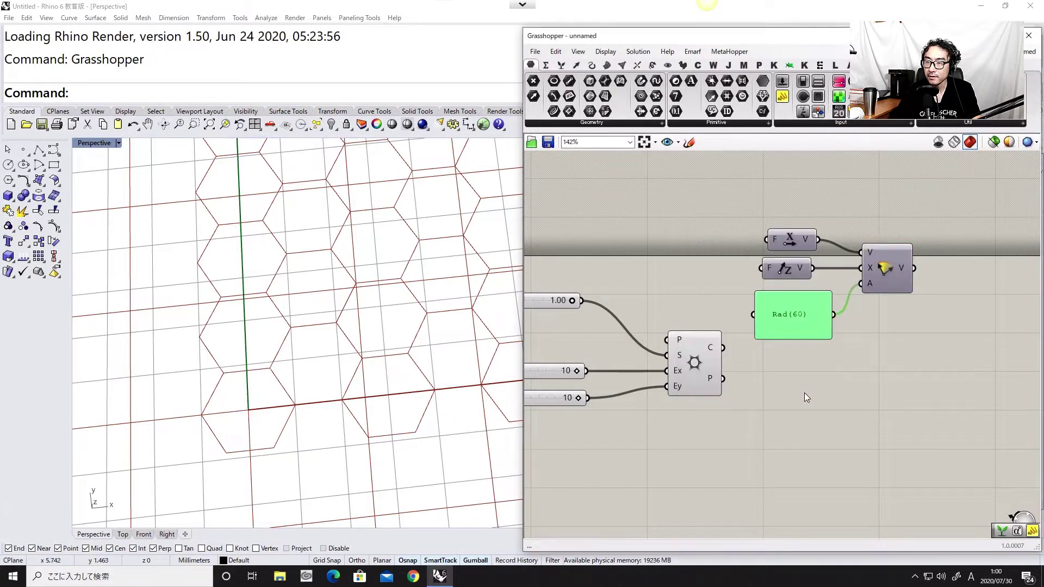
click(816, 388)
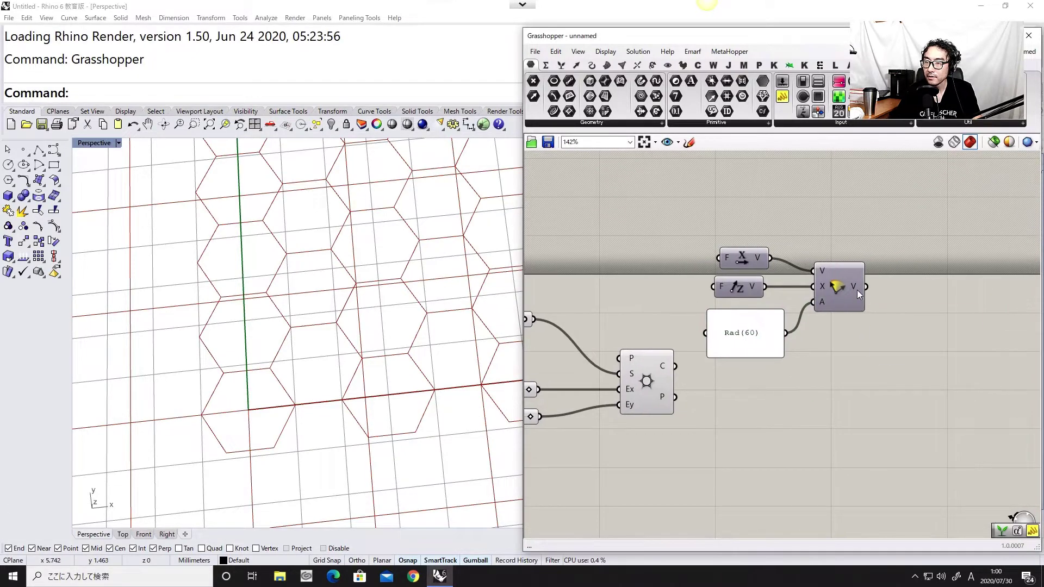
Move the Unit X, Unit Z, Rotate and angle panel group higher above the hexagonal grid component
right_drag(818, 335, 864, 335)
drag(906, 227, 801, 346)
drag(786, 328, 739, 275)
Add an Amplitude component after Rotate, feeding its V input from the rotated vector and its A input from the Size slider
double_click(790, 335)
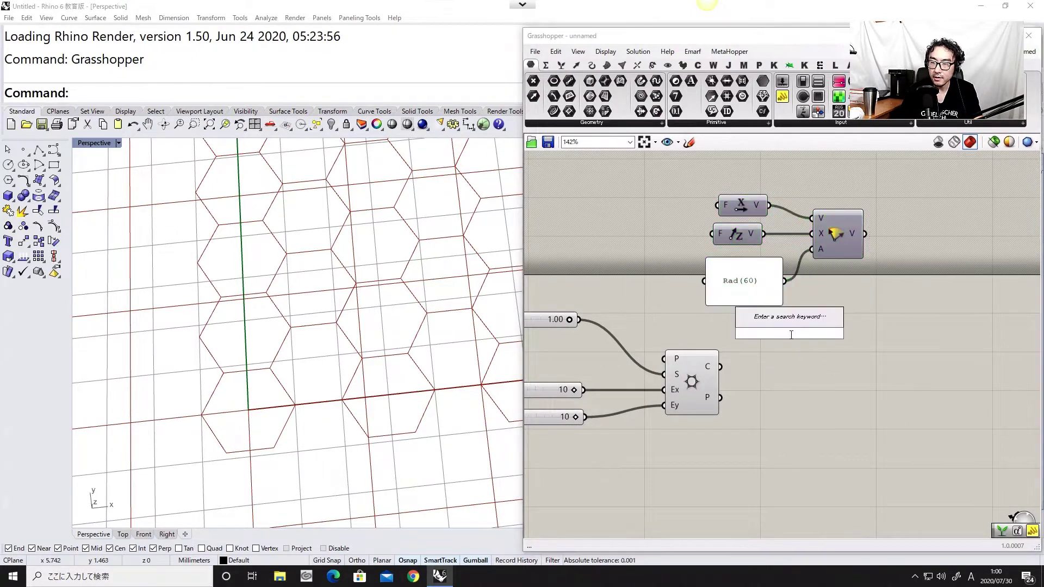
text(amp)
key(Return)
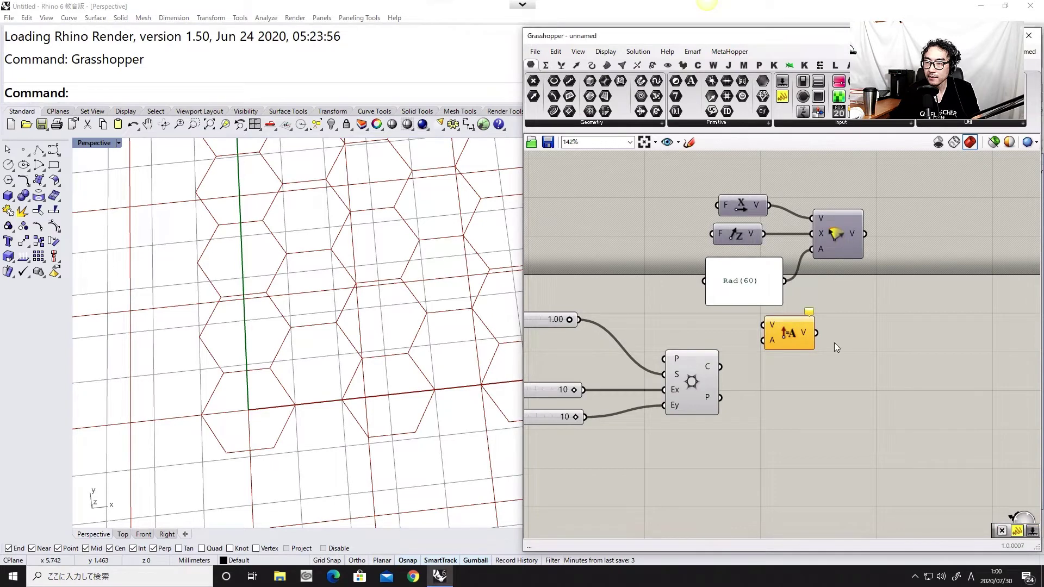
drag(806, 337, 952, 304)
drag(866, 234, 908, 291)
drag(931, 302, 927, 281)
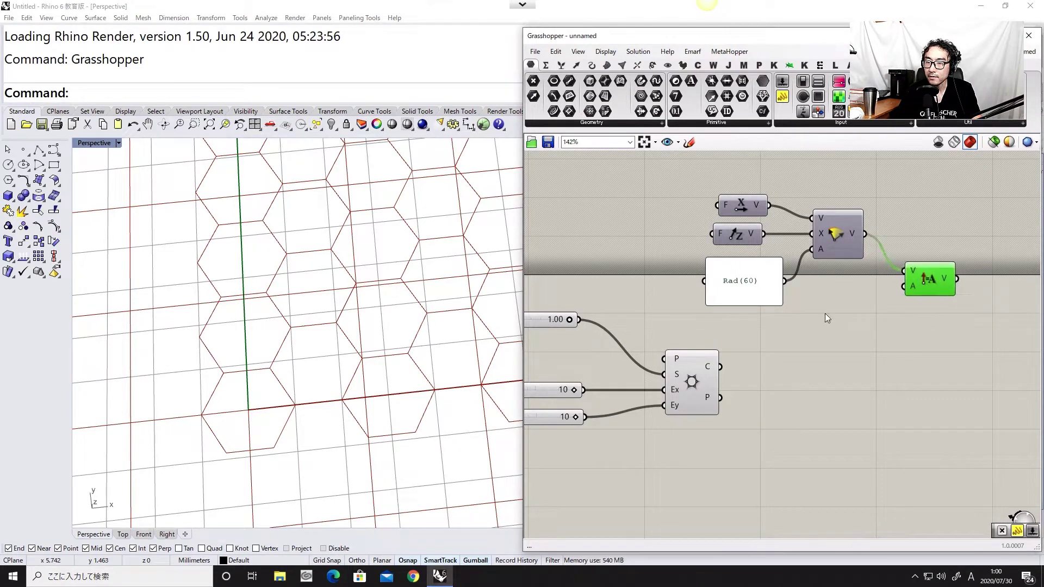
right_drag(679, 356, 752, 349)
drag(824, 318, 953, 304)
right_drag(1006, 368, 891, 366)
double_click(892, 366)
text(move)
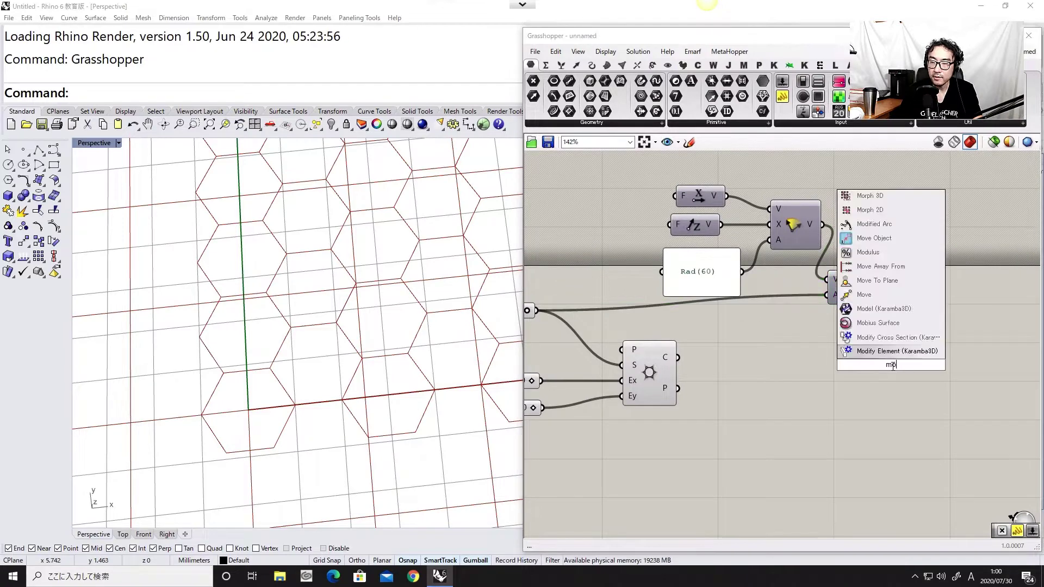
click(848, 340)
click(898, 369)
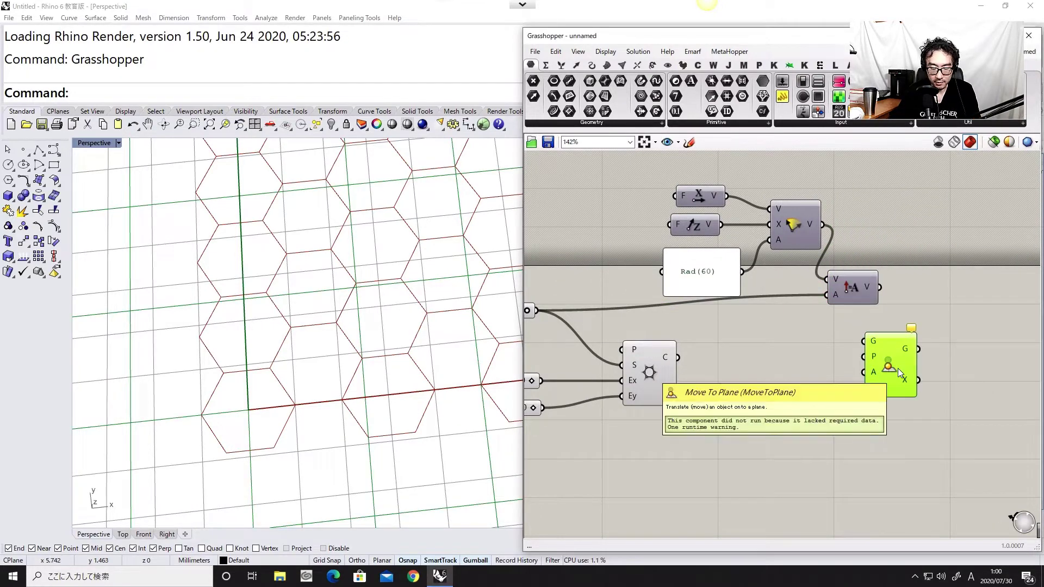
key(Delete)
Add a Move component and connect the grid's C output to its G input and the Amplitude vector to its T input
double_click(849, 379)
text(move)
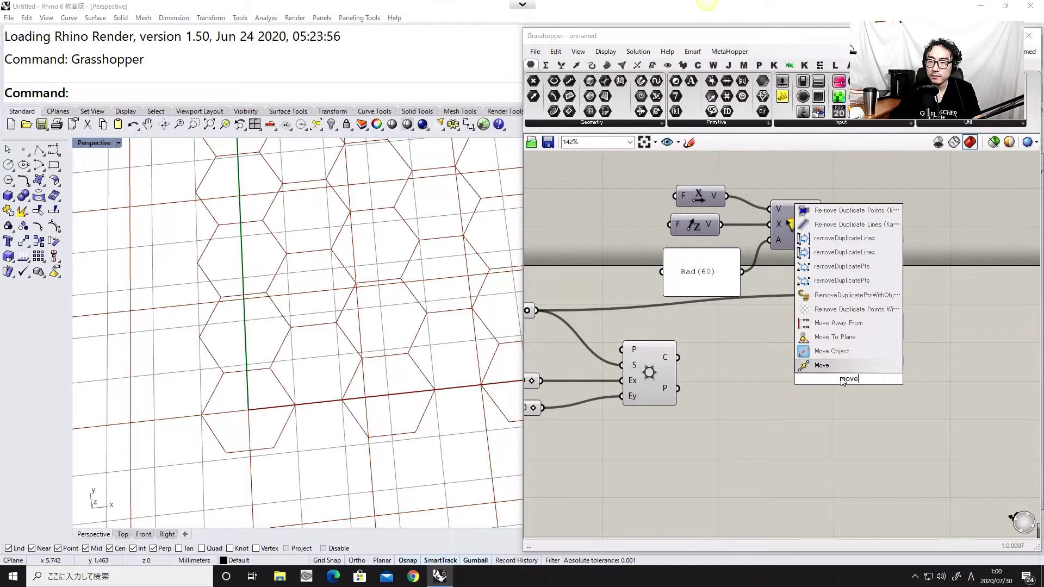
key(Return)
drag(678, 357, 902, 357)
drag(878, 287, 946, 320)
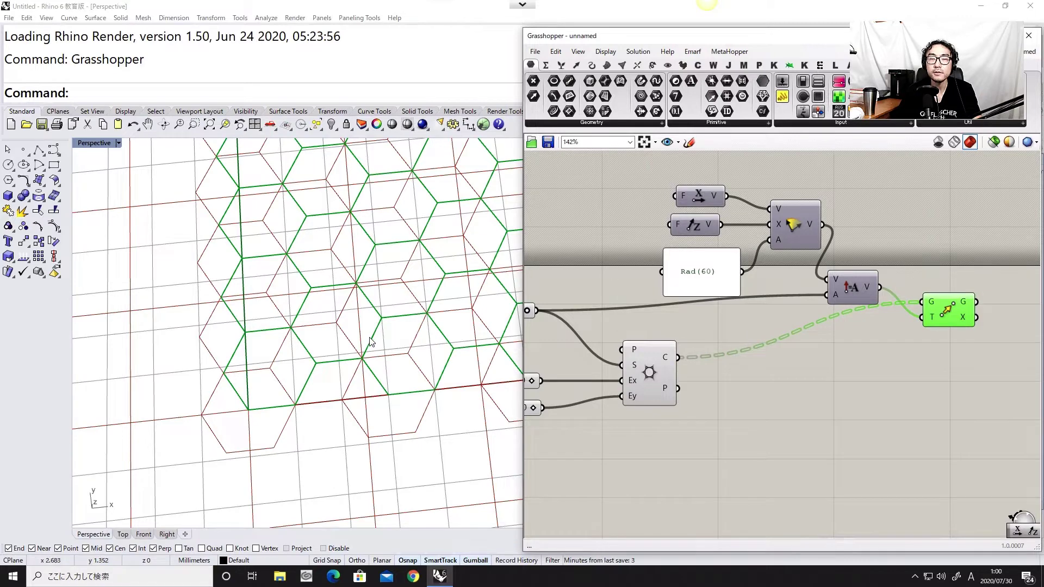
Shift the hexagonal grid component slightly closer to its sliders
right_drag(743, 401, 791, 406)
click(712, 387)
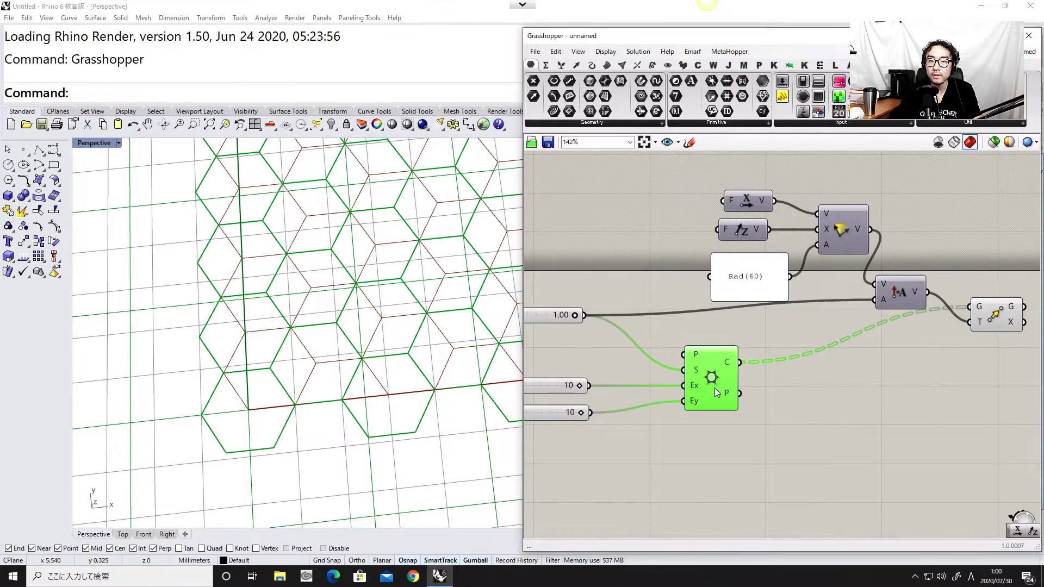
drag(712, 389, 695, 389)
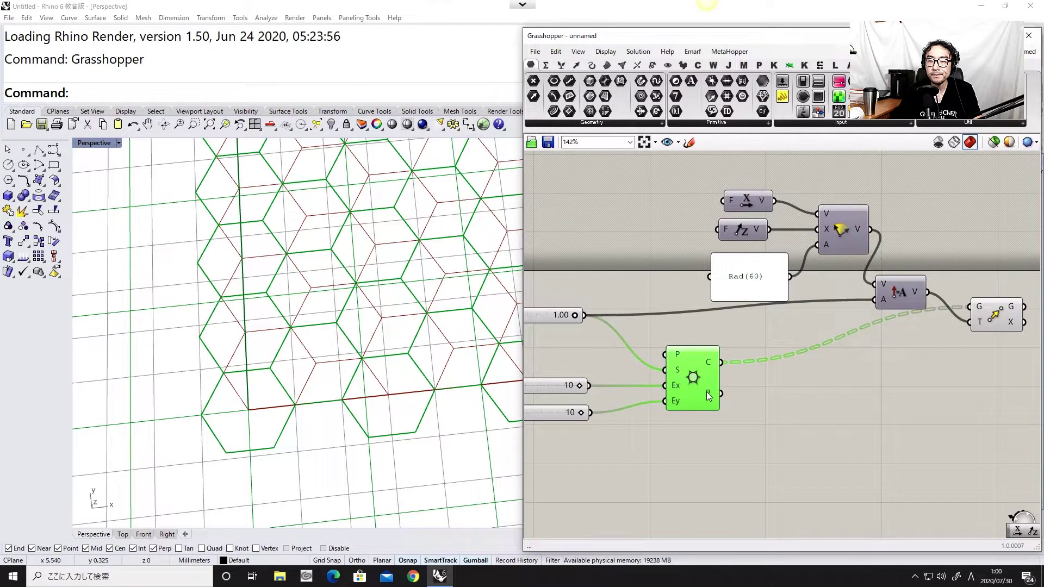
Add a Point parameter between the hexagonal grid's P output and the Move component's G input, replacing the cell connection
double_click(788, 406)
text(point)
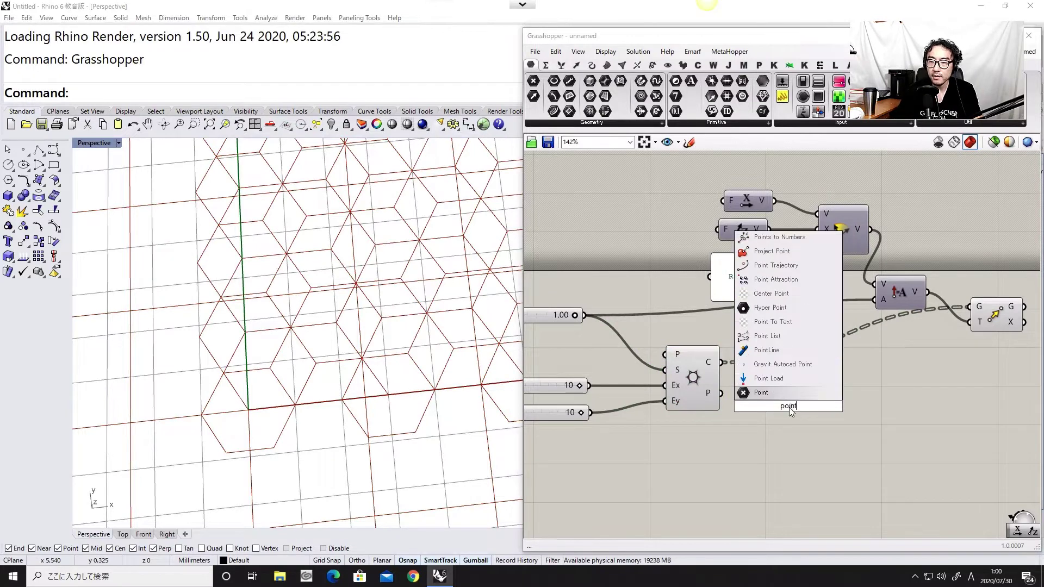
key(Return)
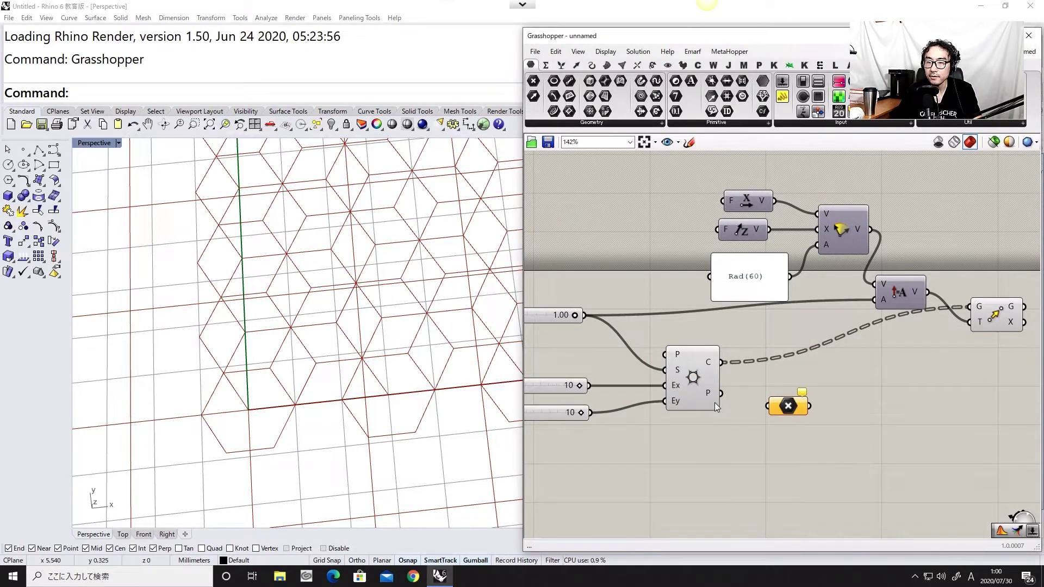
drag(721, 392, 969, 307)
Hide the hexagonal grid's preview and select the Point parameter to compare the original points with the moved ones
right_click(695, 405)
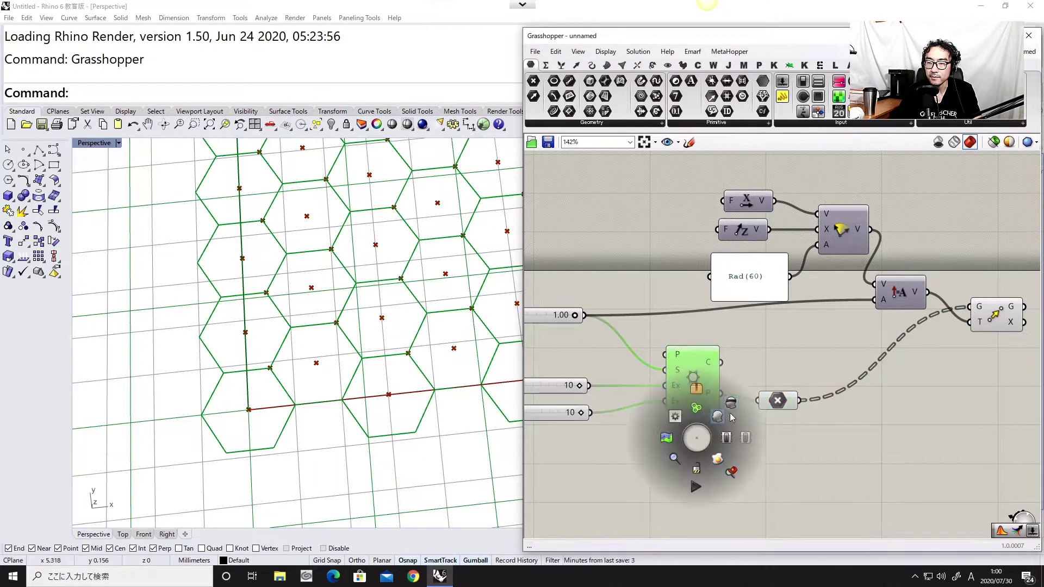
click(730, 416)
right_drag(811, 400, 723, 409)
scroll(706, 414, up, 1)
drag(691, 419, 687, 411)
right_drag(669, 390, 715, 393)
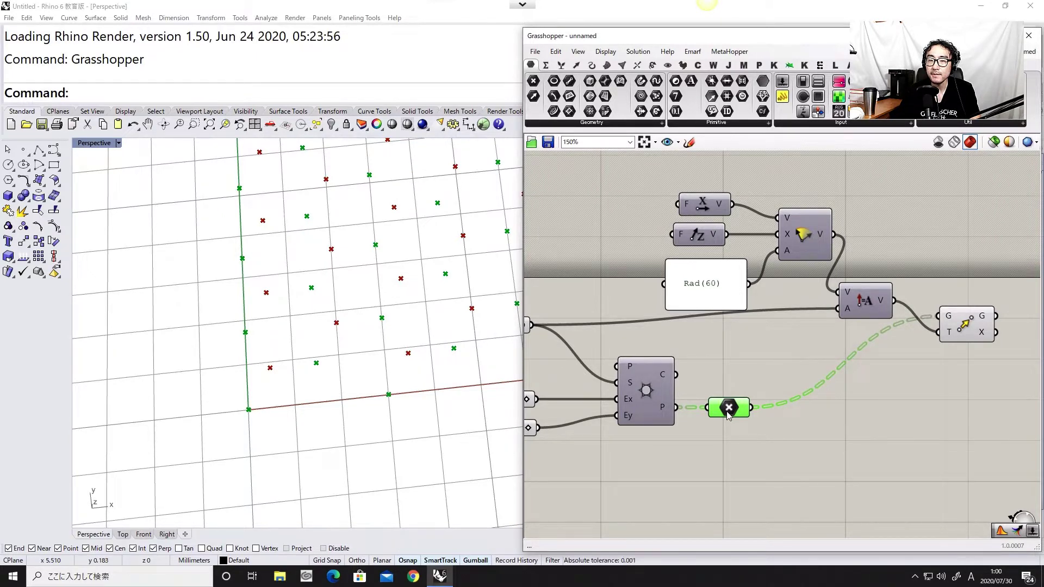
Reconnect the hexagonal grid's C output to the Move component's G input and delete the Point parameter
drag(677, 374, 940, 316)
drag(733, 414, 732, 441)
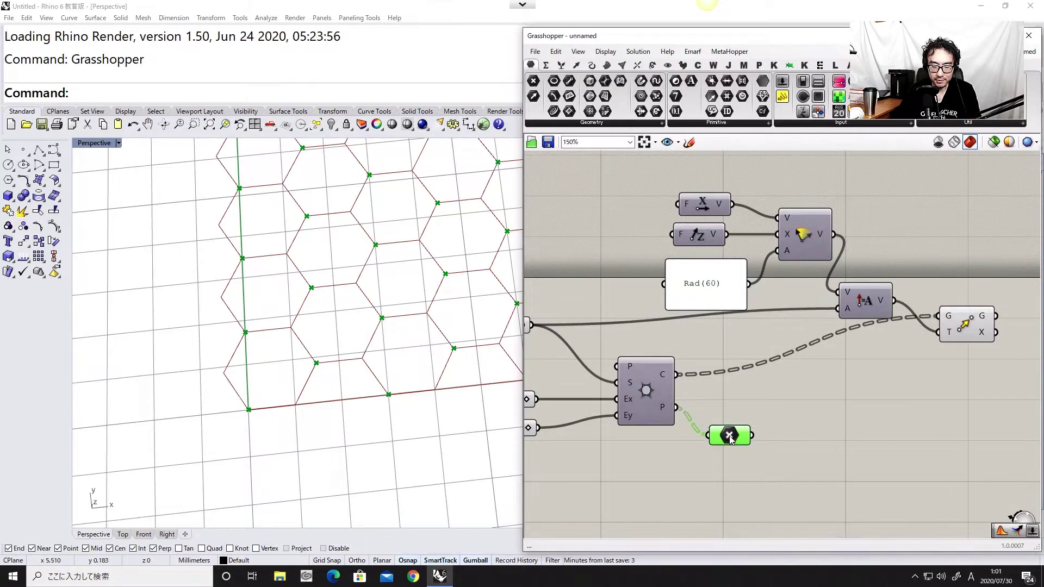
key(Delete)
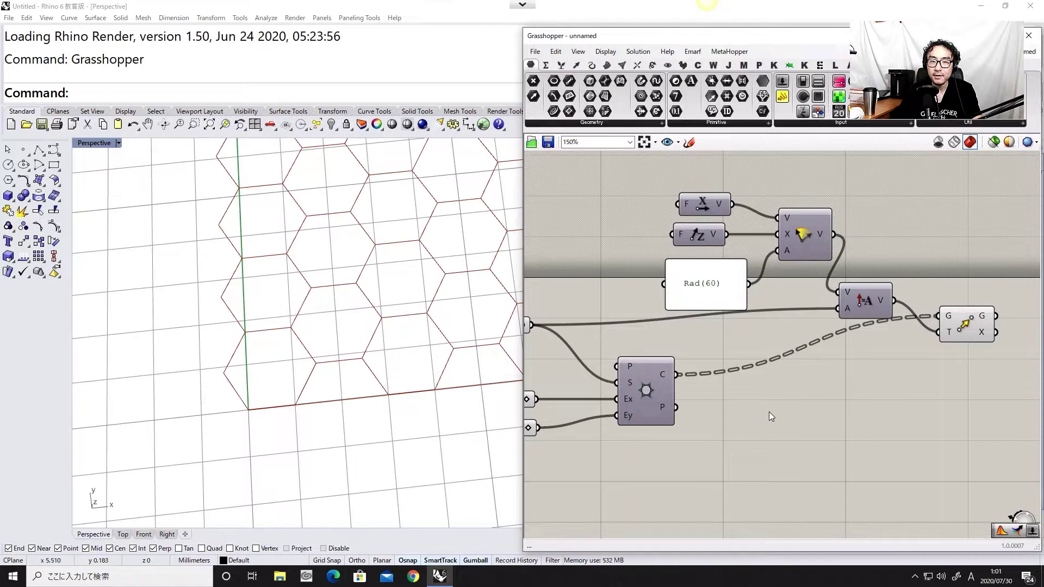
Place the Move component lower beside the Amplitude component and turn the hexagonal grid's preview back on
right_drag(769, 412, 730, 446)
right_drag(743, 381, 694, 409)
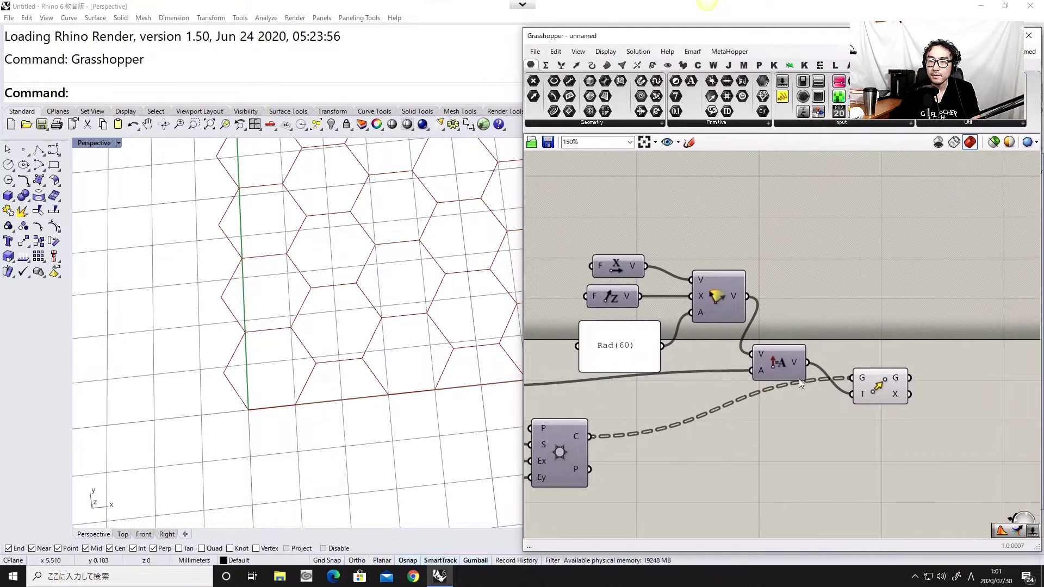
drag(875, 393, 867, 406)
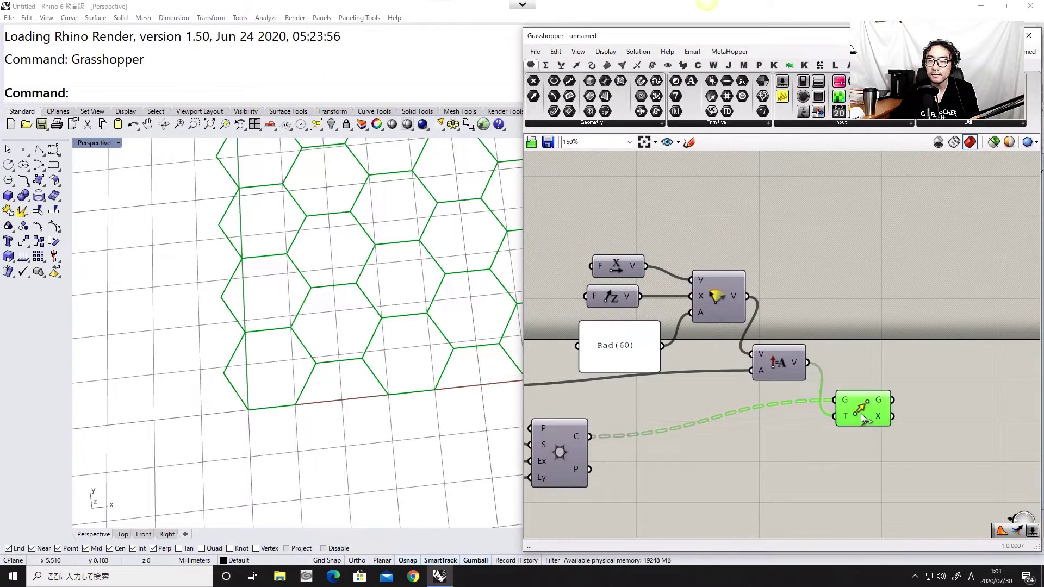
middle_click(863, 412)
click(881, 391)
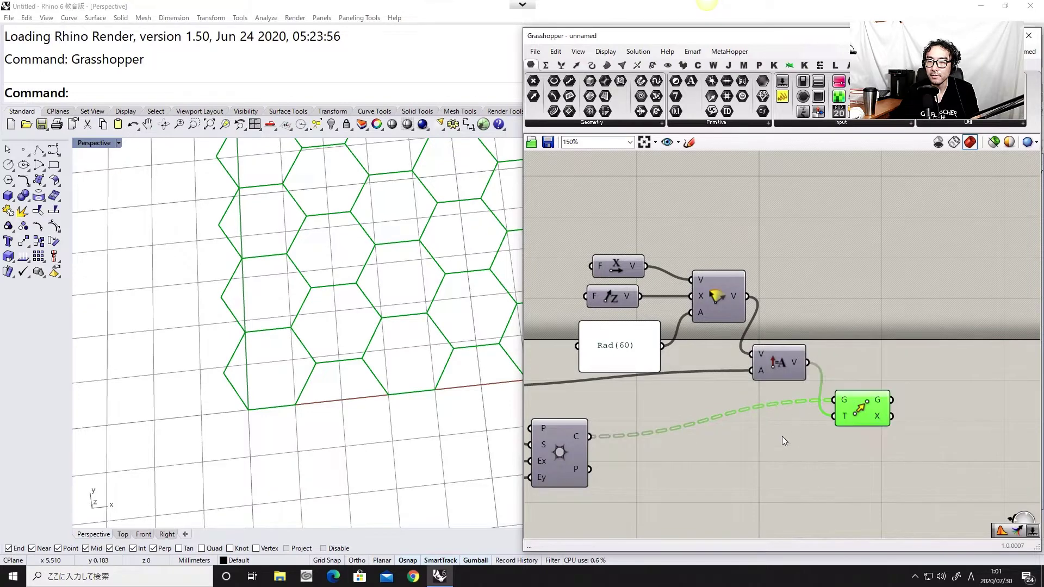
right_drag(702, 436, 803, 431)
drag(662, 438, 667, 438)
middle_click(667, 438)
click(686, 419)
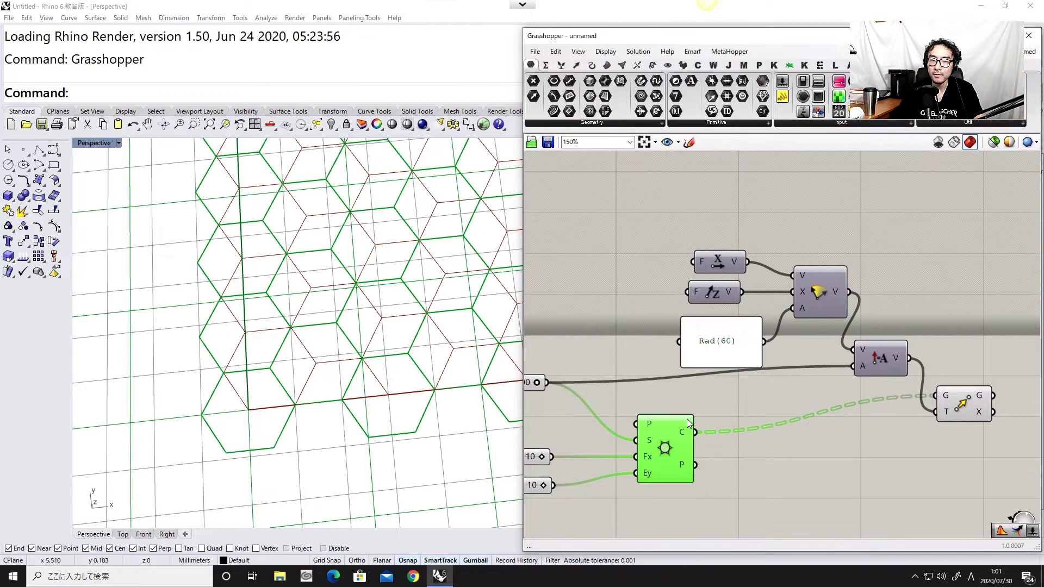
Compare the original and moved hexagonal grids in the perspective viewport, highlighting each component's output in turn
shift+right_drag(372, 343, 358, 387)
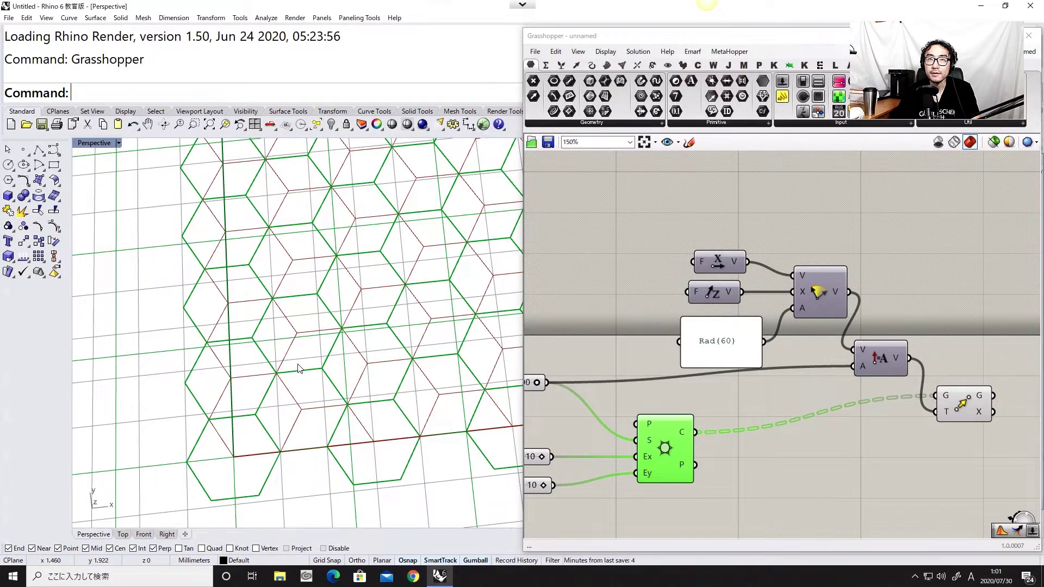
scroll(272, 363, down, 5)
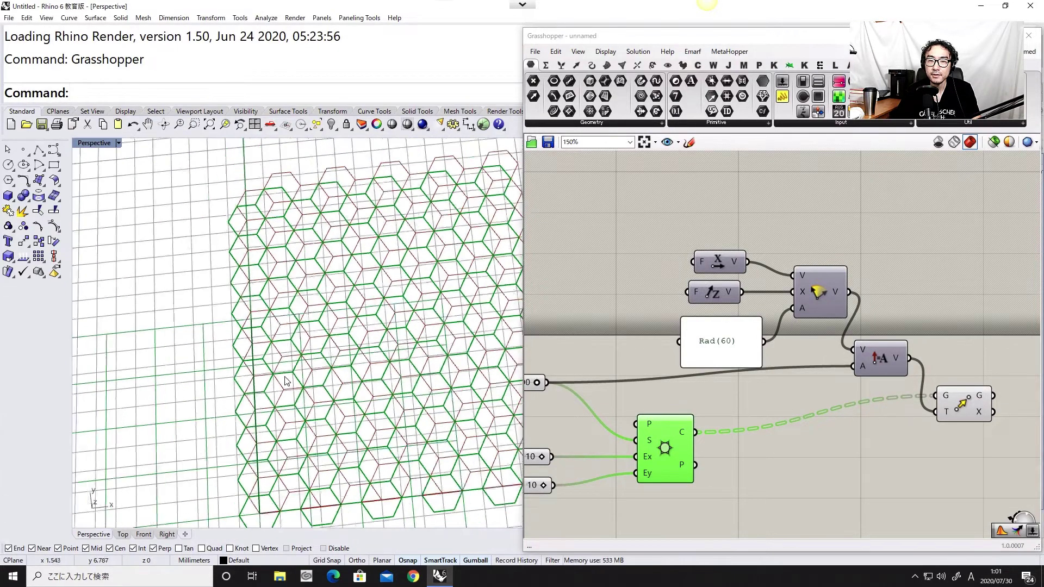
scroll(289, 349, up, 3)
scroll(290, 350, up, 6)
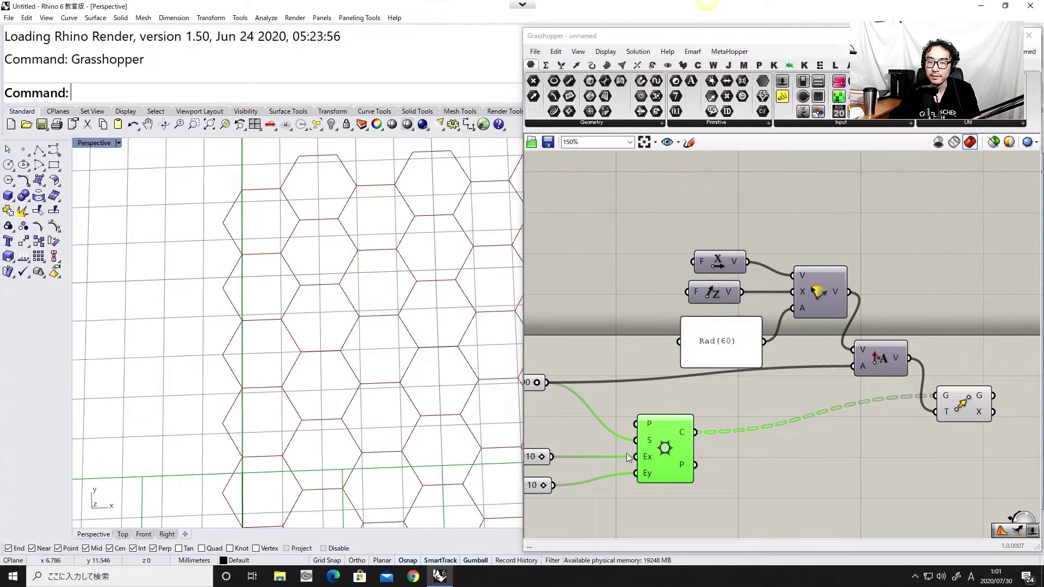
click(660, 451)
click(965, 407)
right_drag(844, 463, 840, 411)
click(837, 434)
click(963, 356)
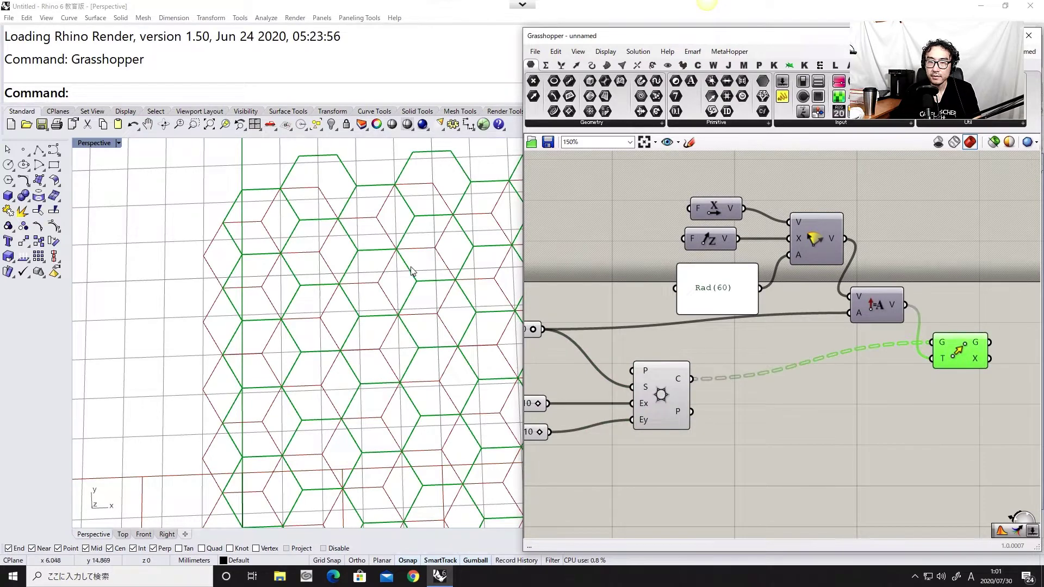
scroll(300, 322, down, 3)
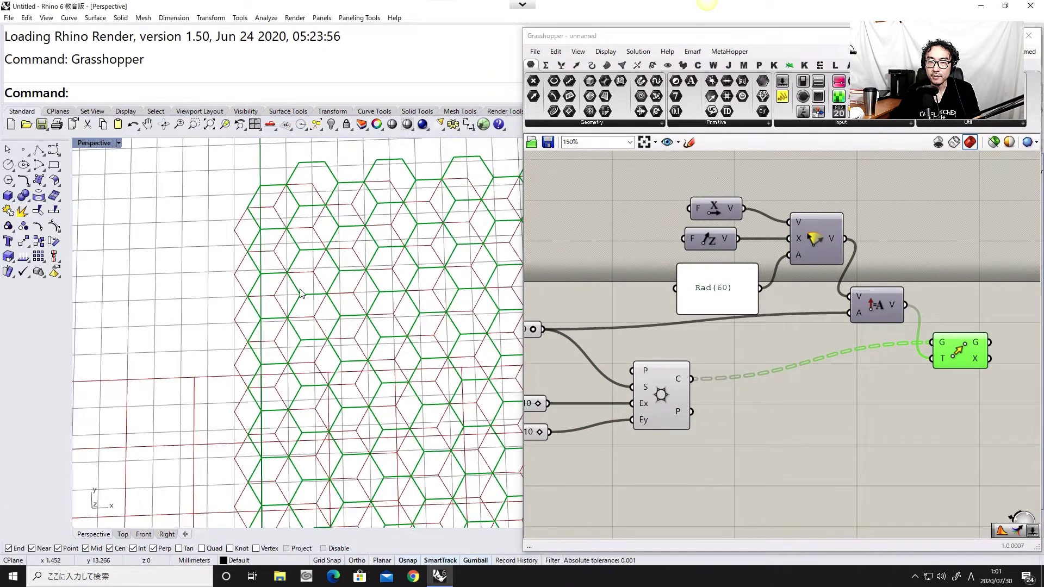
scroll(288, 193, up, 2)
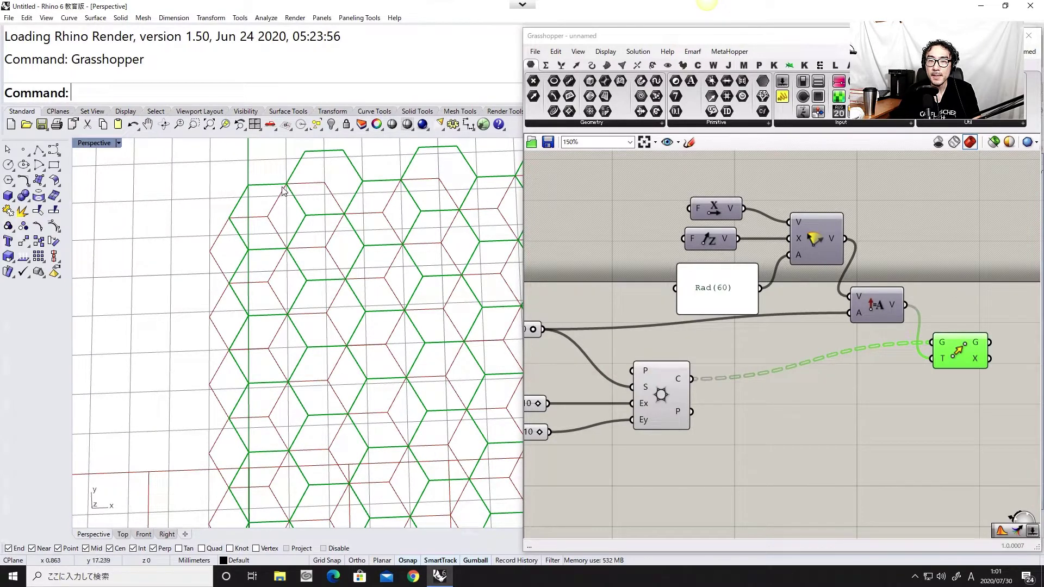
scroll(287, 259, down, 2)
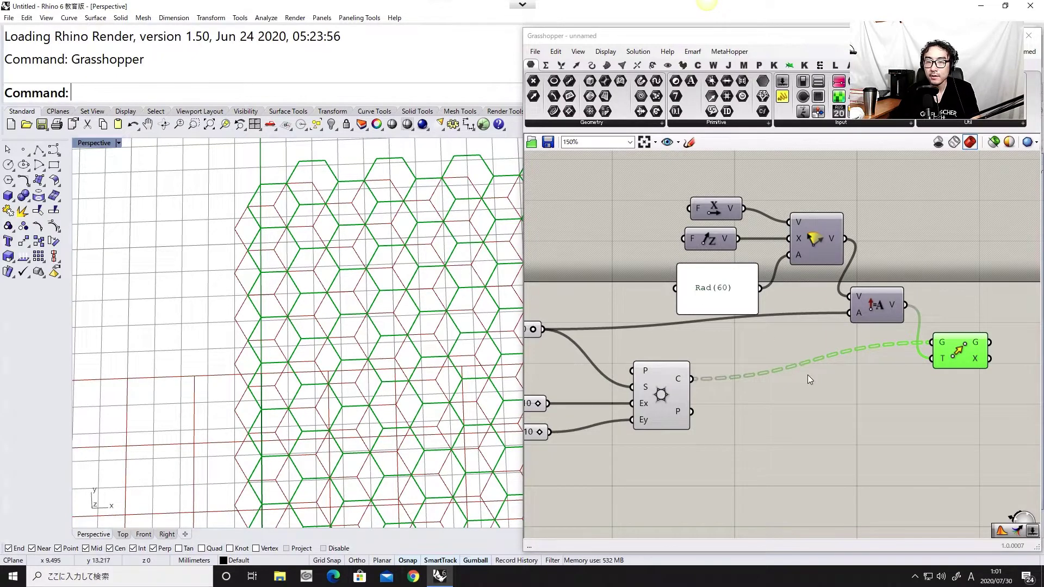
Examine how the original and moved hexagonal grids overlap in the perspective viewport, then highlight only the moved grid
scroll(334, 239, up, 5)
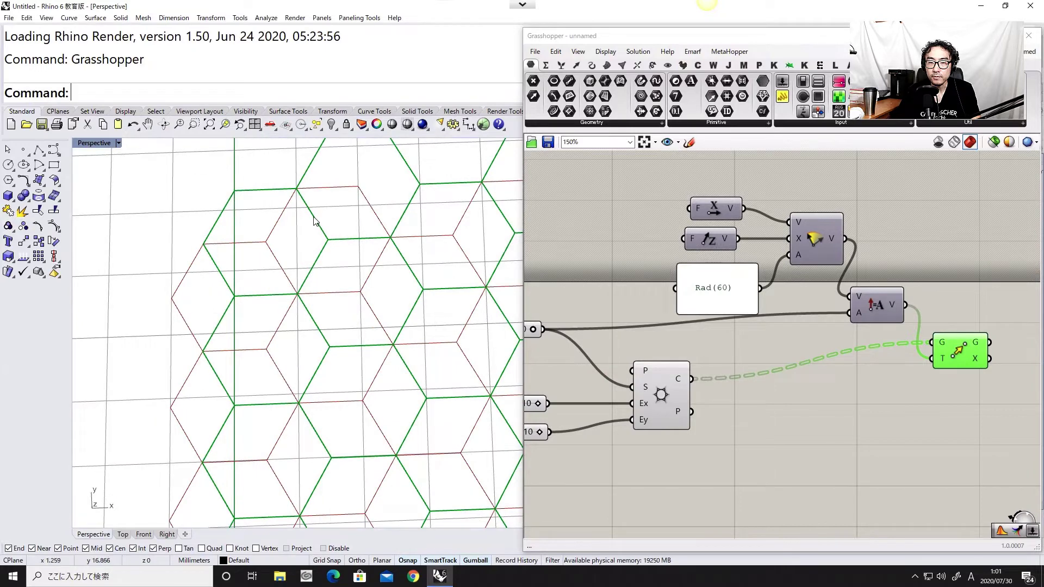
scroll(314, 220, down, 3)
scroll(314, 221, up, 3)
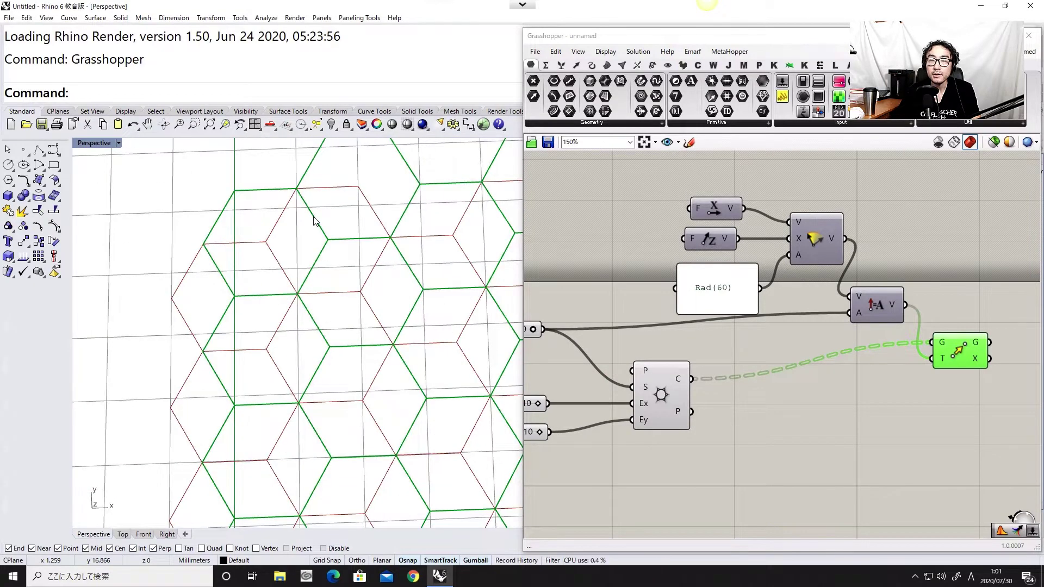
scroll(303, 212, down, 3)
scroll(290, 211, up, 2)
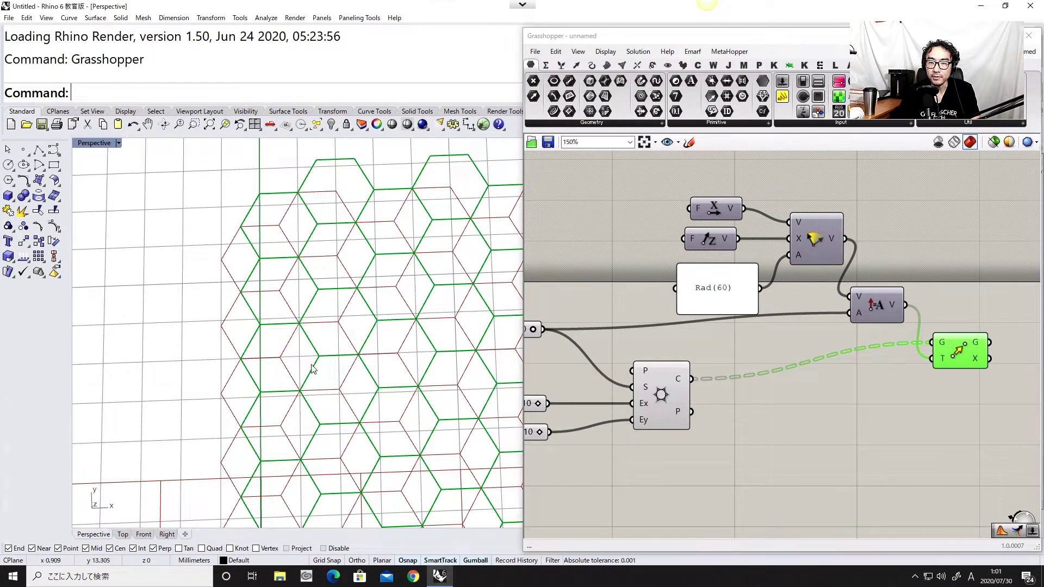
mouse_move(326, 384)
right_down()
mouse_move(328, 332)
mouse_move(313, 320)
mouse_move(314, 389)
mouse_move(315, 333)
mouse_move(321, 381)
right_up()
click(730, 457)
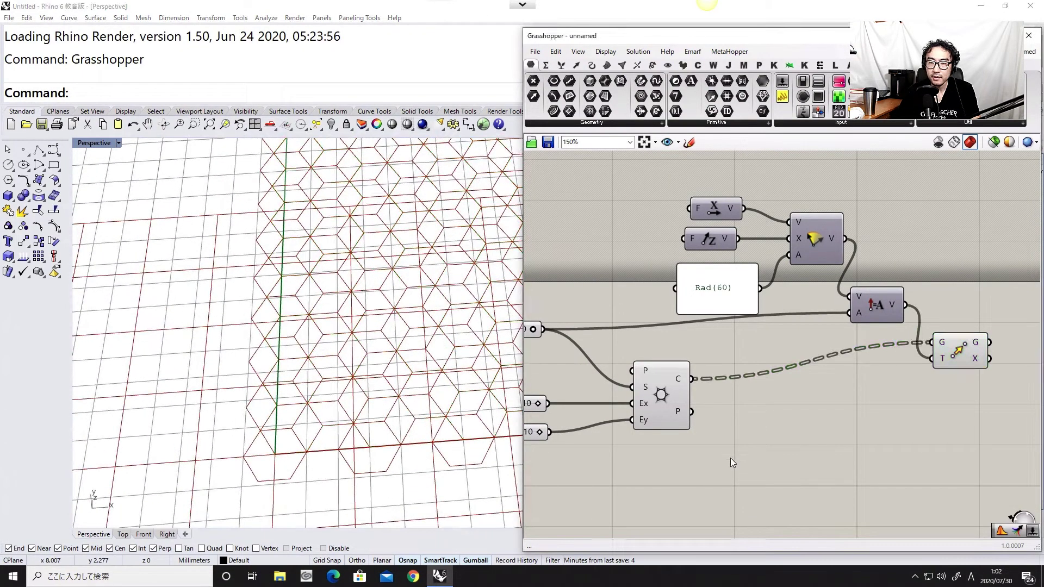
click(948, 350)
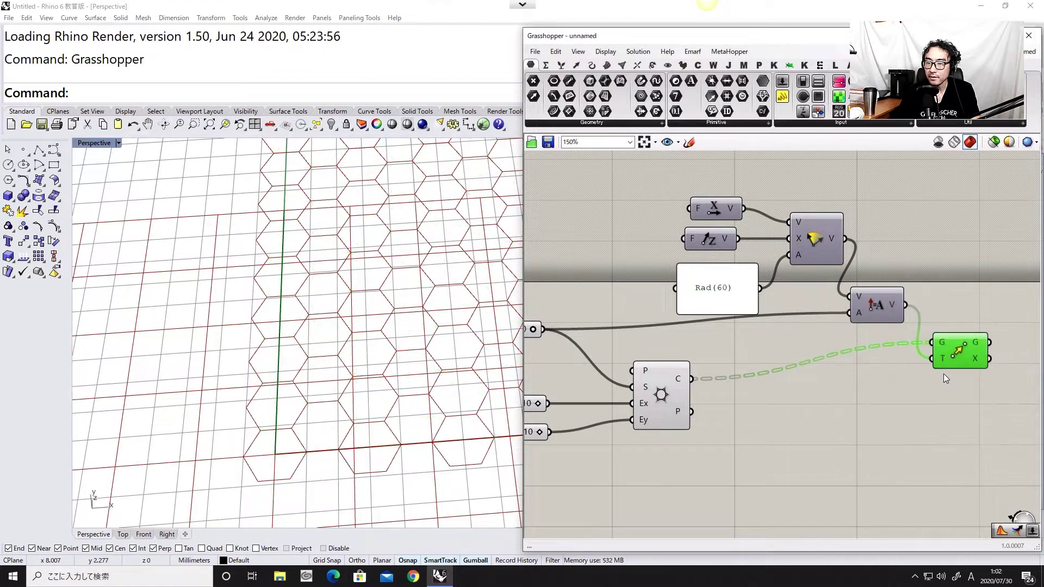
Add a Curve parameter below the hexagonal grid component and connect the grid's C output to it
scroll(440, 385, down, 5)
scroll(643, 399, up, 2)
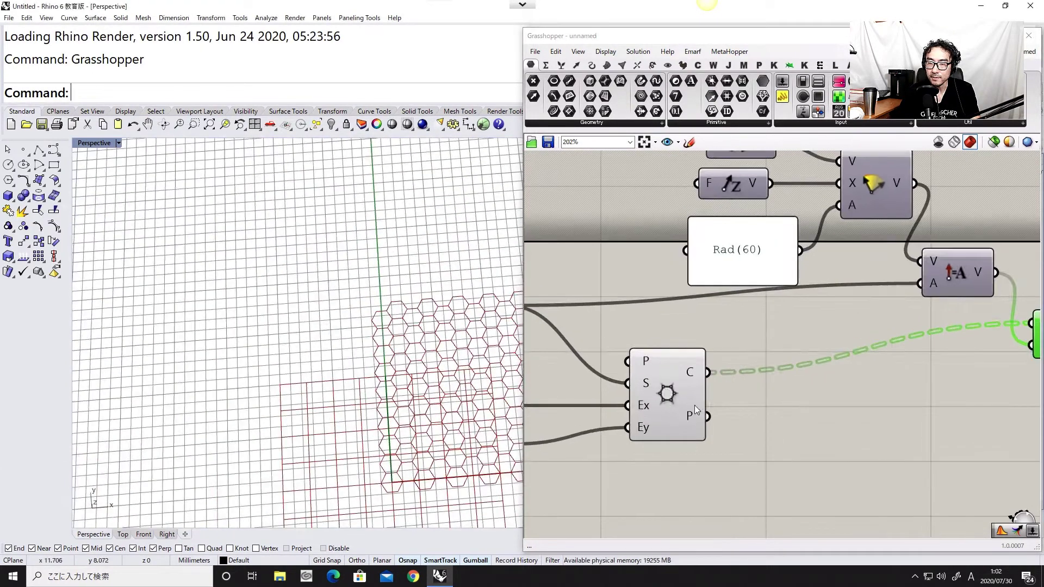
double_click(743, 410)
text(crv)
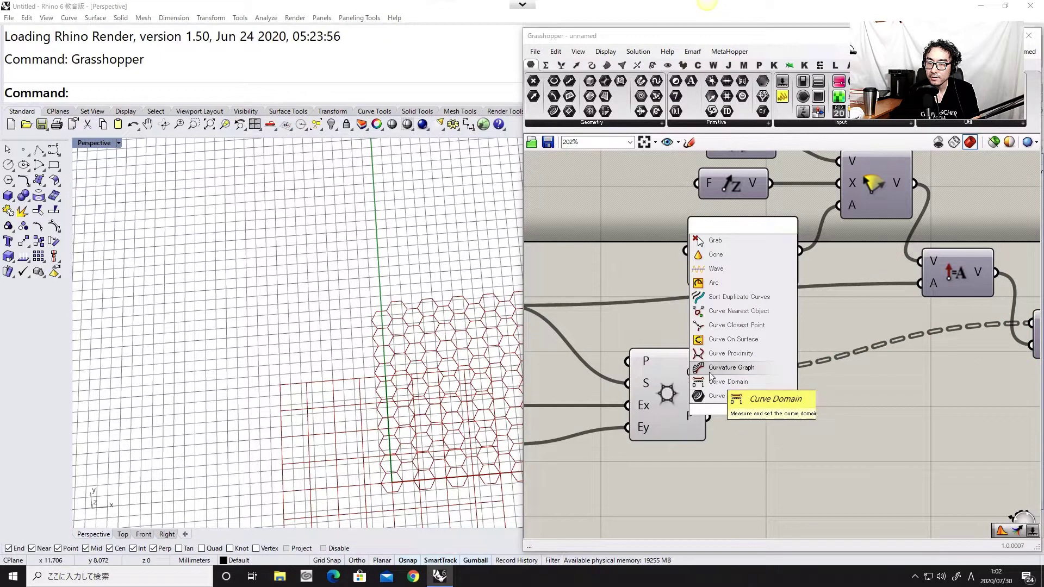
click(719, 398)
drag(708, 372, 792, 434)
Hide the previews of the hexagonal grid and Move components, and place the Curve parameter slightly lower
drag(725, 478, 686, 435)
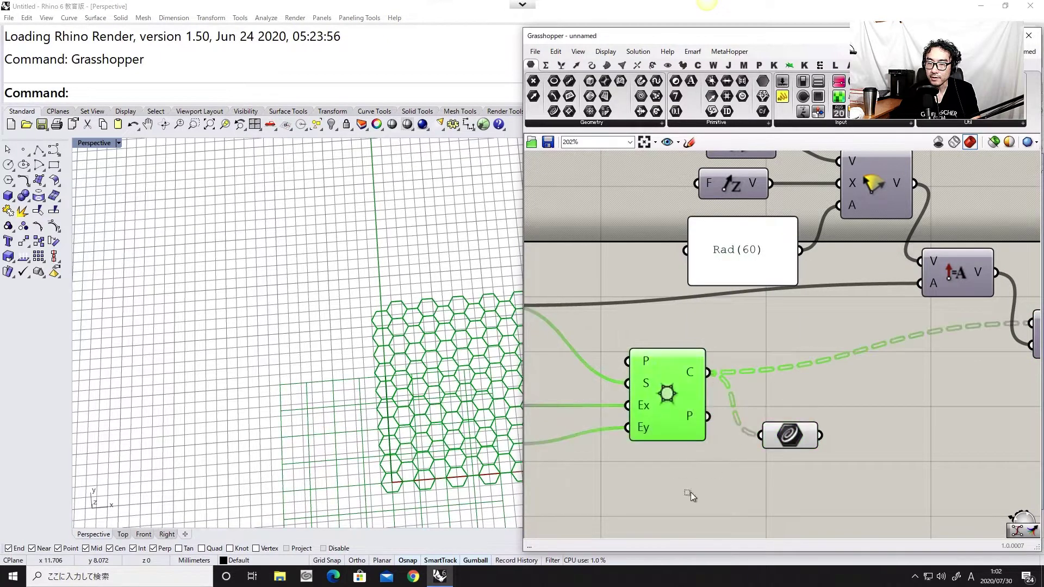
middle_click(688, 493)
click(724, 458)
click(752, 452)
drag(778, 436, 799, 460)
Examine the hexagon cells held by the Curve parameter in the perspective viewport
shift+right_drag(400, 376, 231, 272)
scroll(258, 323, up, 4)
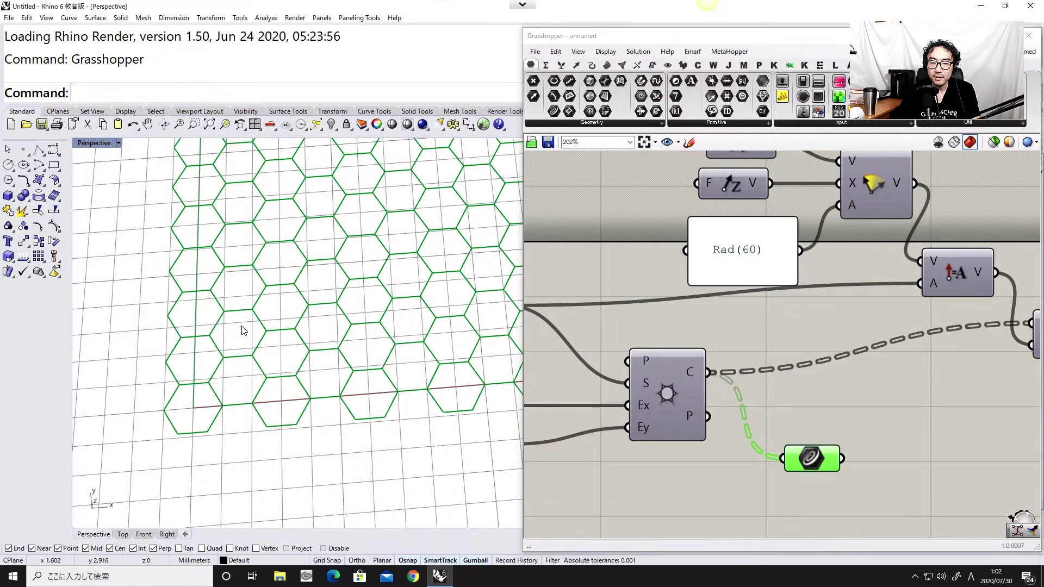
scroll(242, 326, down, 4)
right_drag(241, 326, 238, 347)
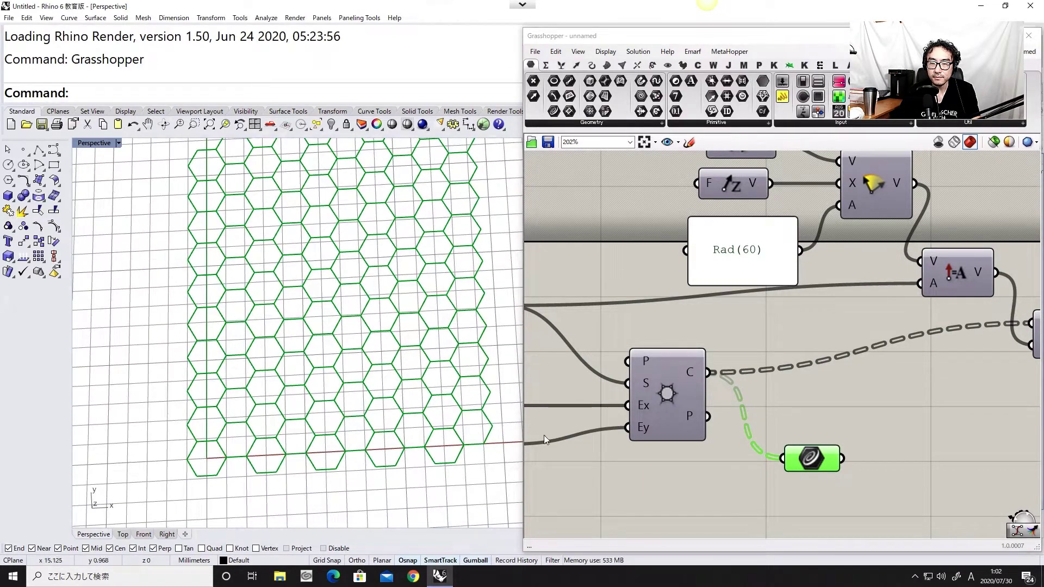
click(696, 471)
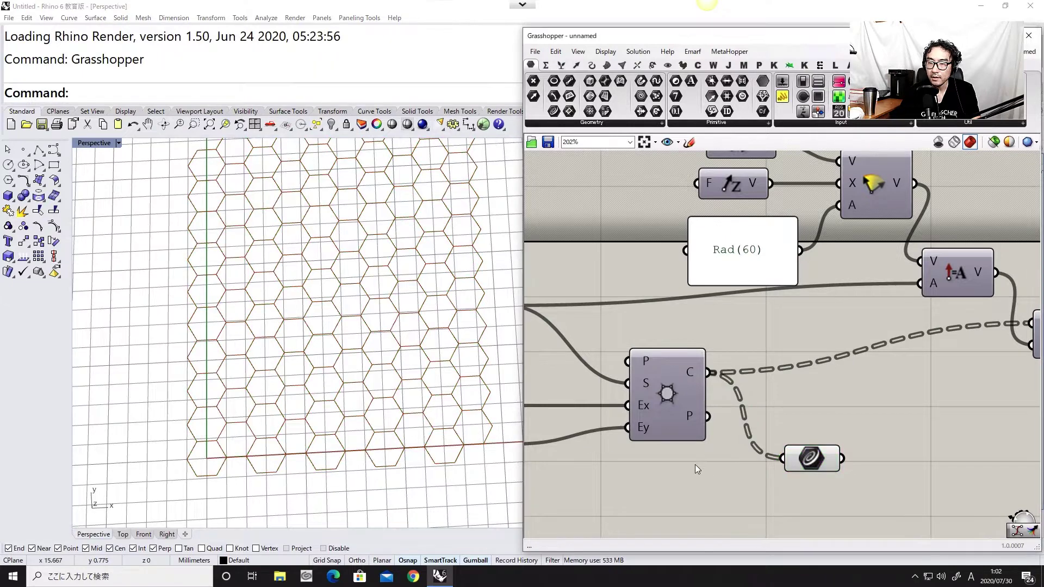
Apply Simplify to the hexagonal grid's C output and move the Curve parameter lower
right_click(693, 377)
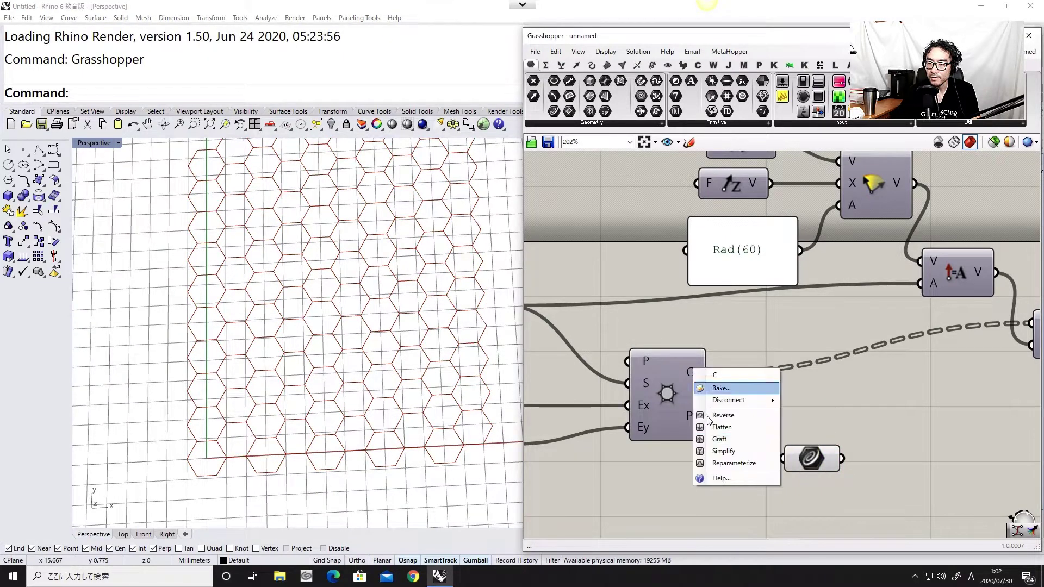
click(707, 450)
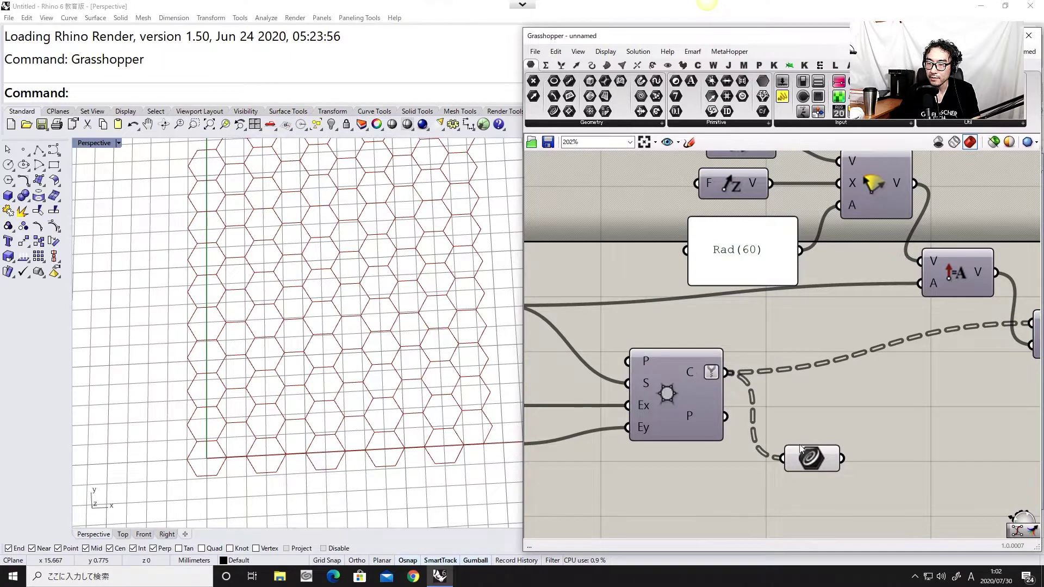
drag(810, 458, 815, 498)
Add a Tree Branch component beside the hexagonal grid and rearrange it and the Curve parameter to leave space between them
double_click(833, 443)
text(branch)
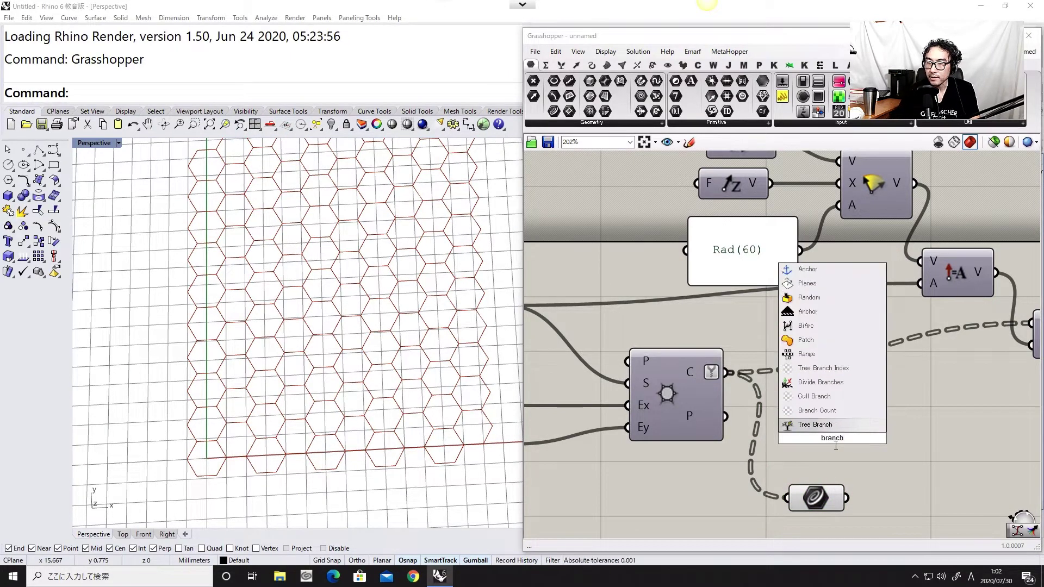
key(Return)
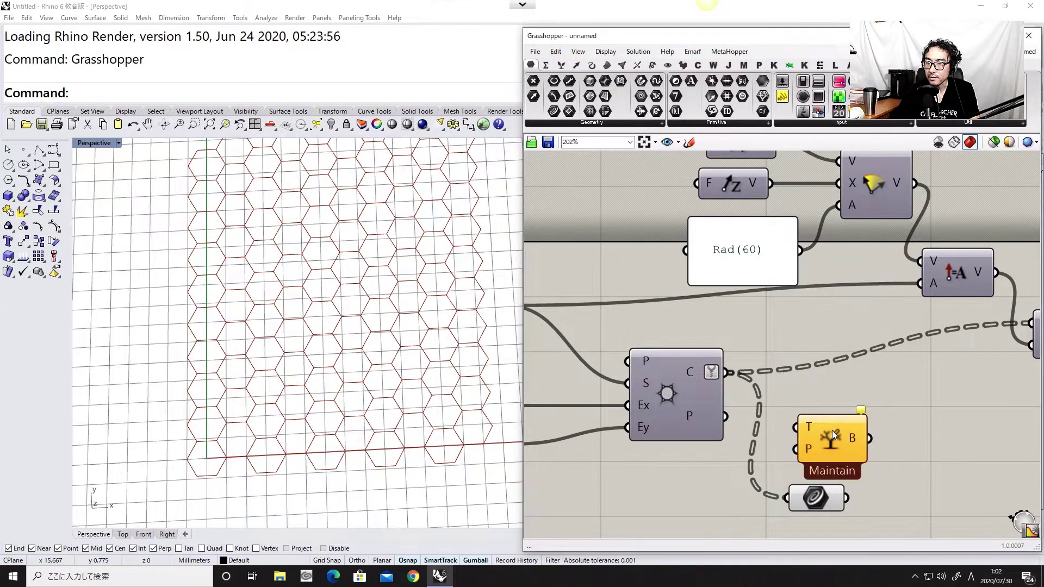
drag(835, 441, 895, 441)
click(798, 420)
drag(811, 490, 740, 519)
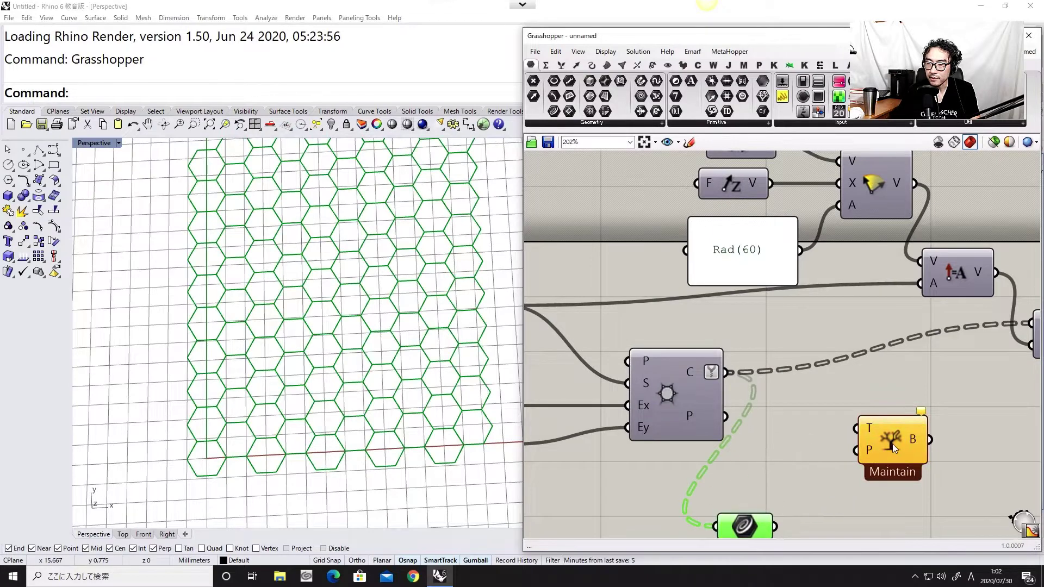
drag(892, 443, 951, 464)
Add a Tree Statistics component before Tree Branch and connect the hexagonal grid's C output to its T input
click(818, 434)
double_click(817, 433)
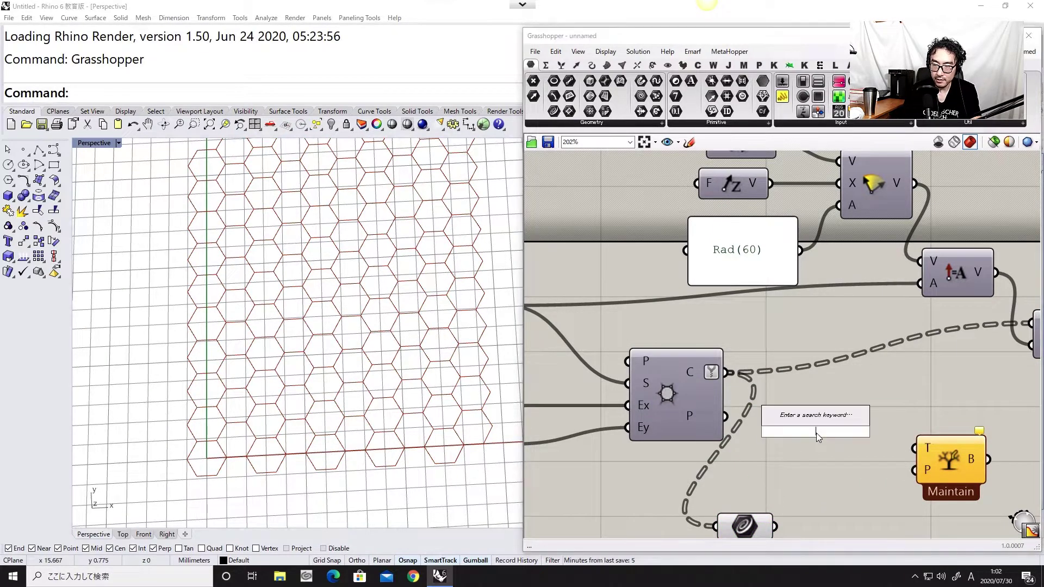
text(trees)
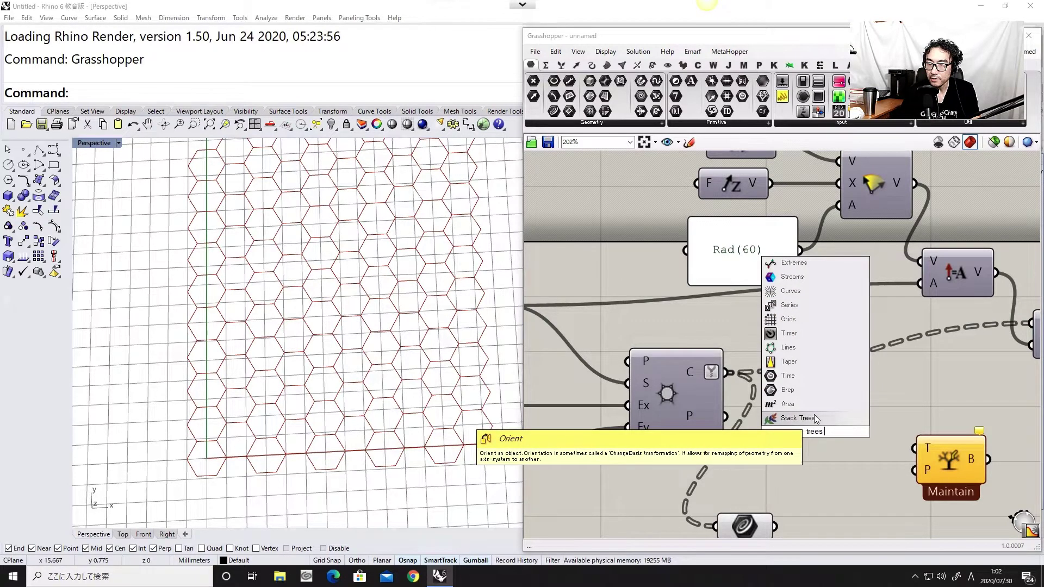
scroll(815, 419, down, 3)
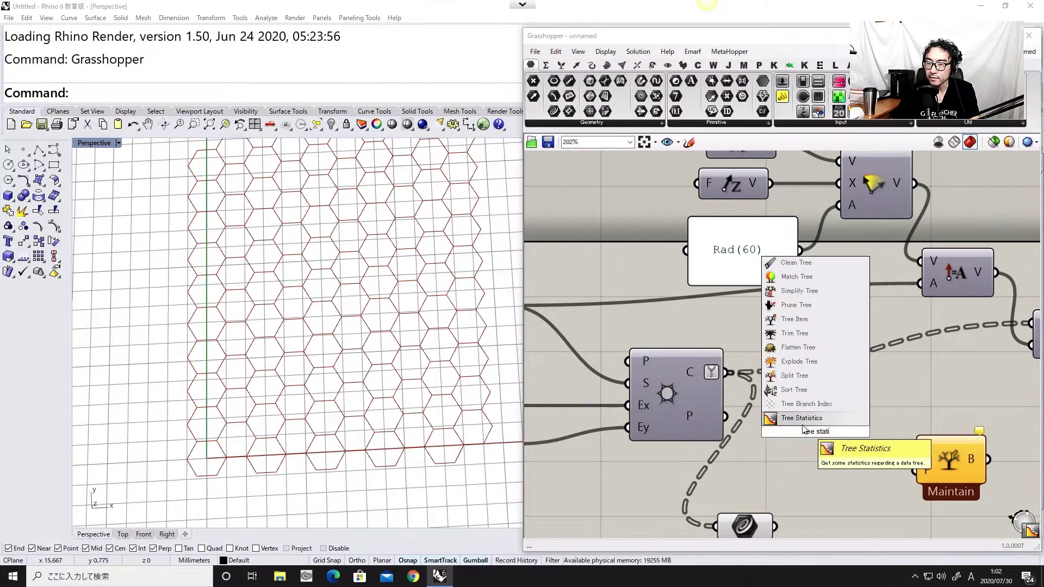
click(816, 418)
drag(726, 372, 777, 431)
drag(816, 444, 848, 473)
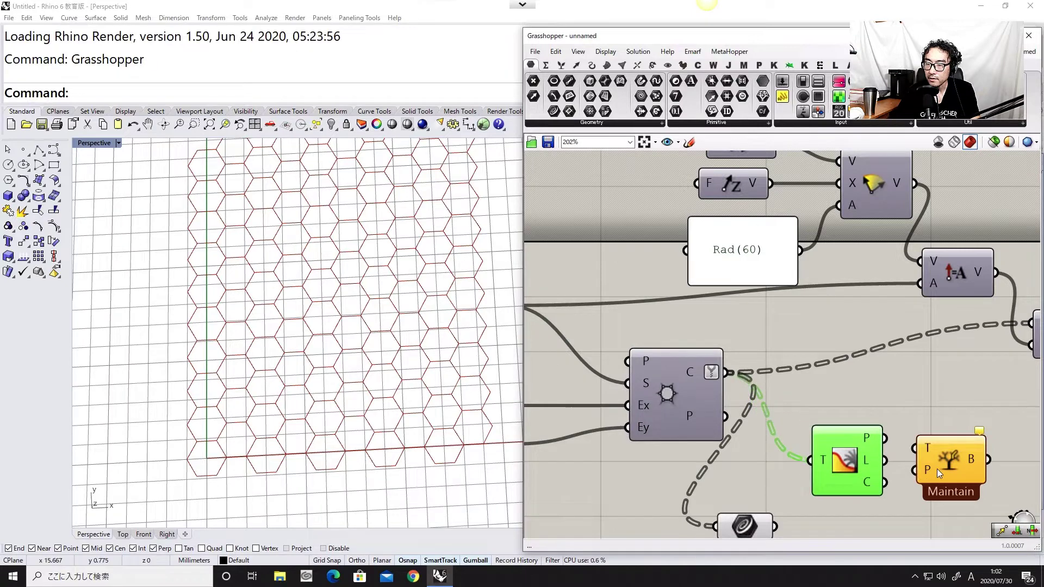
Add a List Item component and connect the Tree Statistics P output to its L input
click(929, 415)
double_click(928, 415)
text(item)
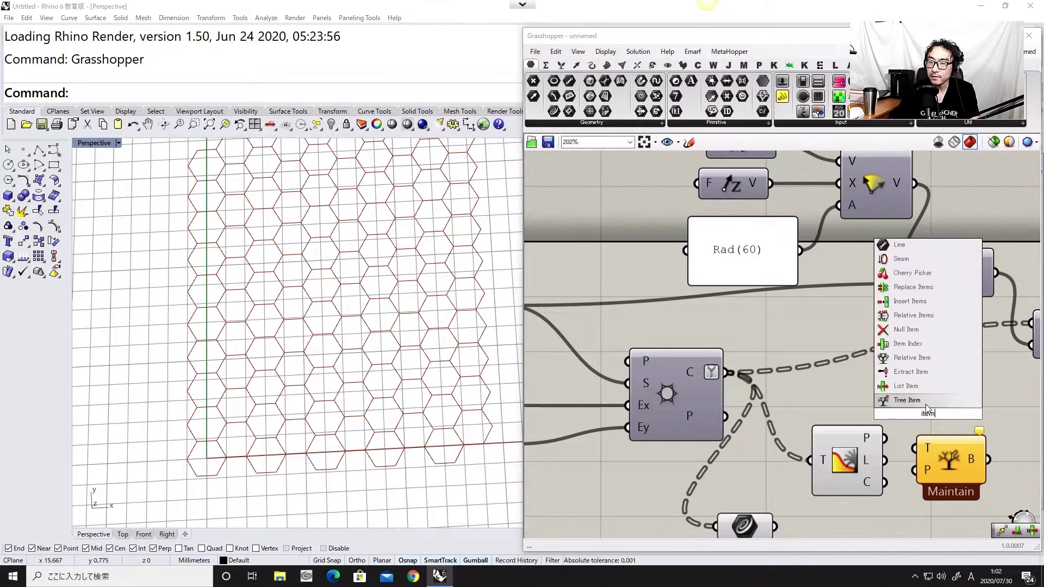
click(903, 403)
drag(905, 410, 950, 416)
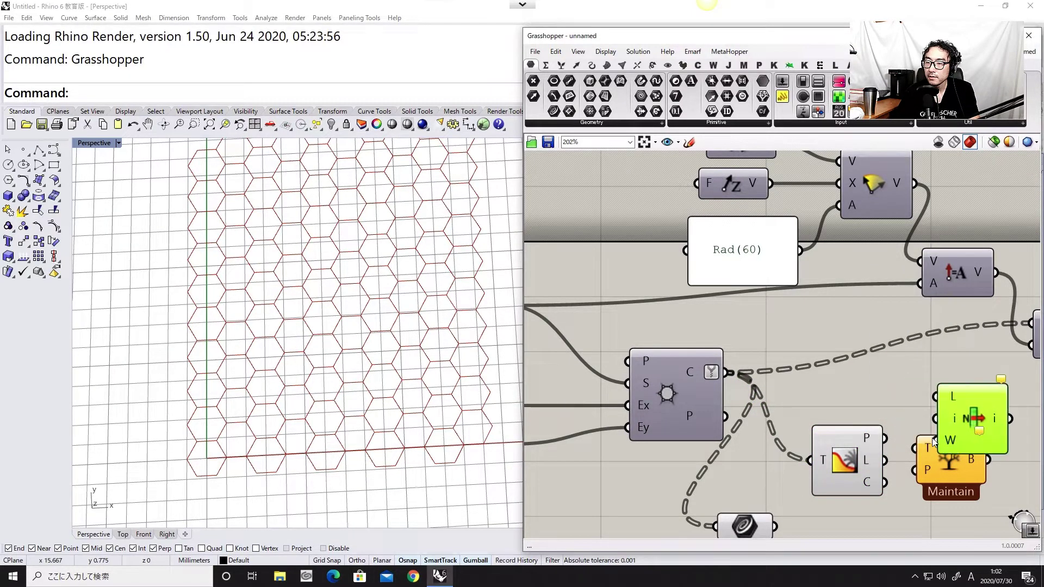
drag(883, 437, 934, 397)
right_drag(944, 438, 813, 394)
Connect List Item's i output to Tree Branch's P input and the grid's C output to its T input, spacing the components apart
drag(824, 428, 928, 456)
drag(832, 389, 807, 453)
drag(852, 440, 915, 441)
drag(755, 395, 823, 380)
mouse_move(816, 436)
mouse_down()
mouse_move(811, 446)
mouse_move(812, 436)
mouse_up()
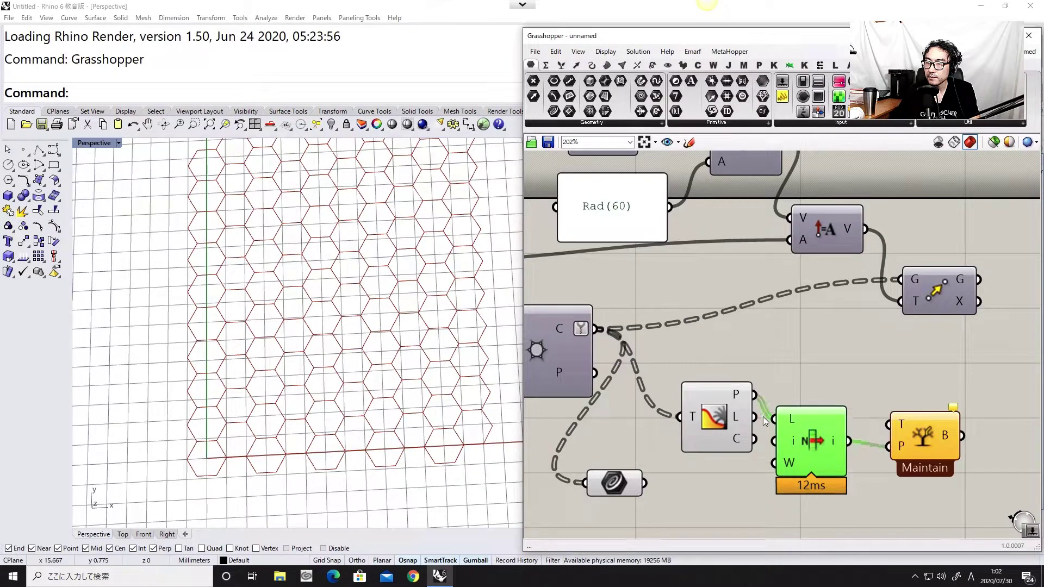
drag(918, 445, 911, 400)
drag(595, 328, 881, 383)
scroll(325, 342, down, 5)
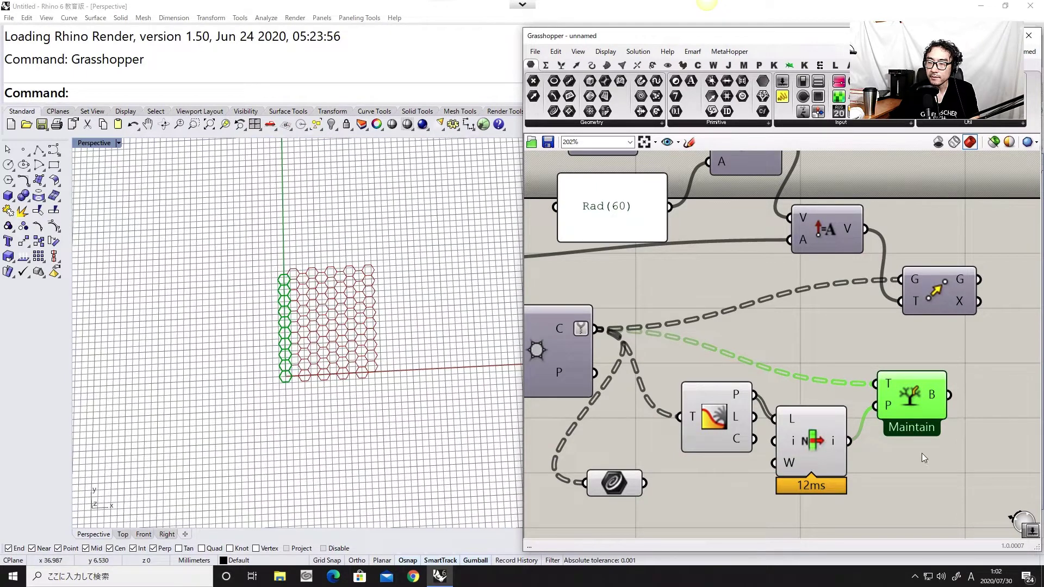
Move Tree Statistics, List Item and Tree Branch lower as a group and examine the extracted hexagon branch in the viewport
drag(924, 458, 757, 489)
scroll(726, 411, down, 1)
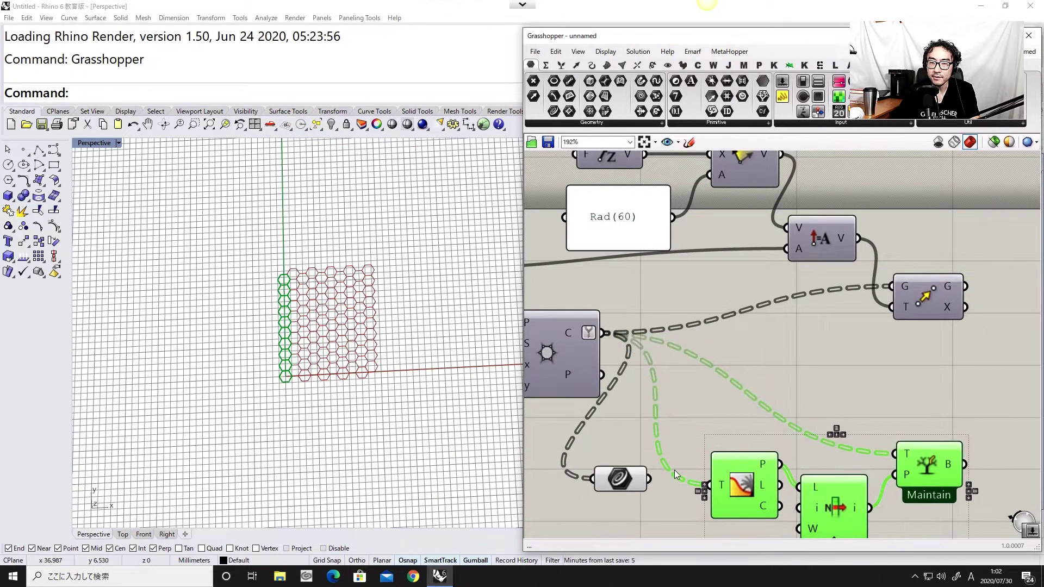
scroll(294, 332, up, 4)
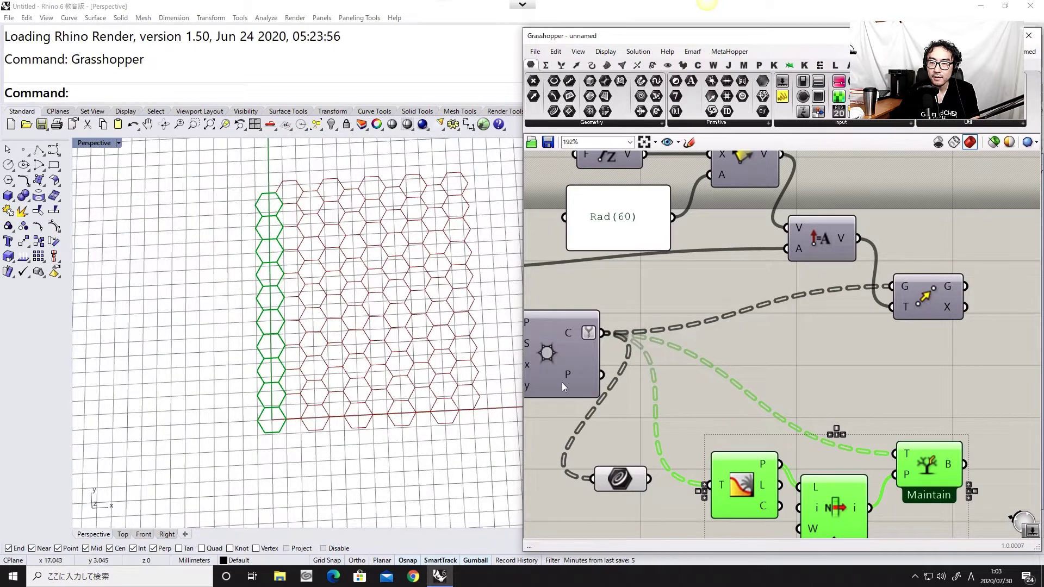
right_drag(569, 415, 612, 413)
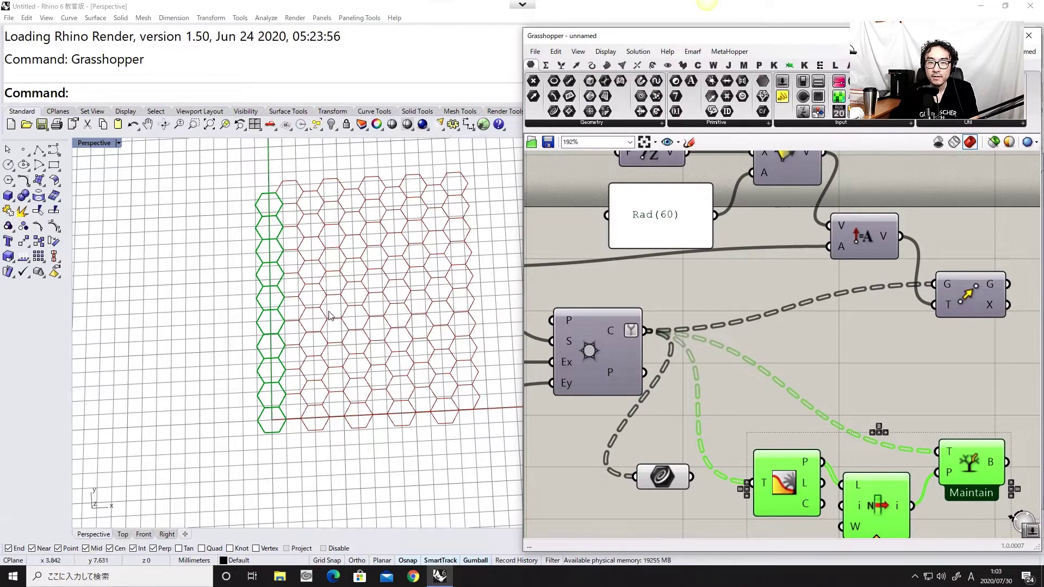
scroll(305, 238, up, 3)
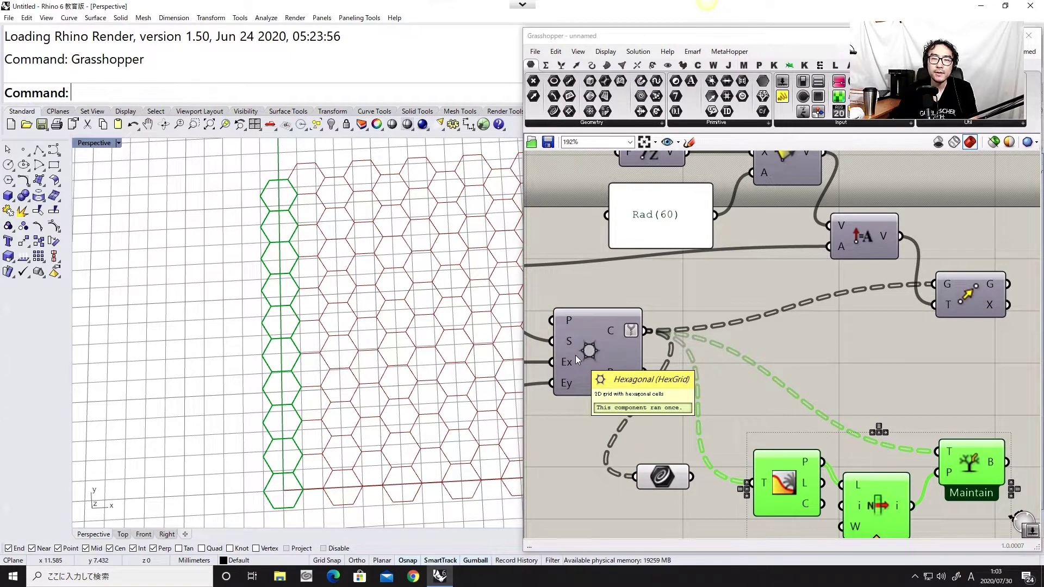
scroll(599, 380, down, 2)
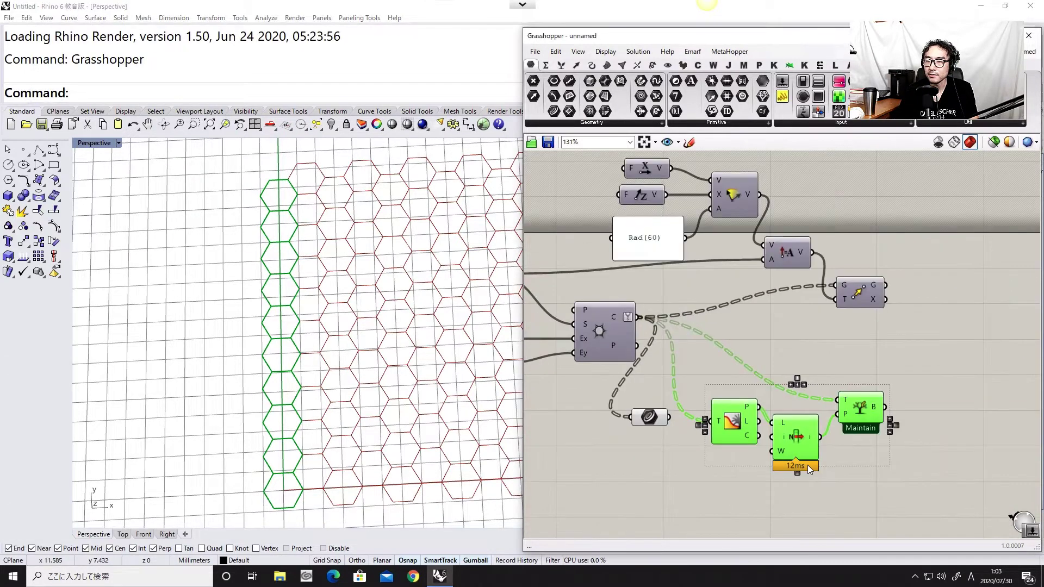
Shift the three tree components further down and inspect the data tree structure of the hexagonal grid's C output
drag(886, 484, 732, 381)
drag(739, 432, 740, 495)
scroll(705, 424, up, 1)
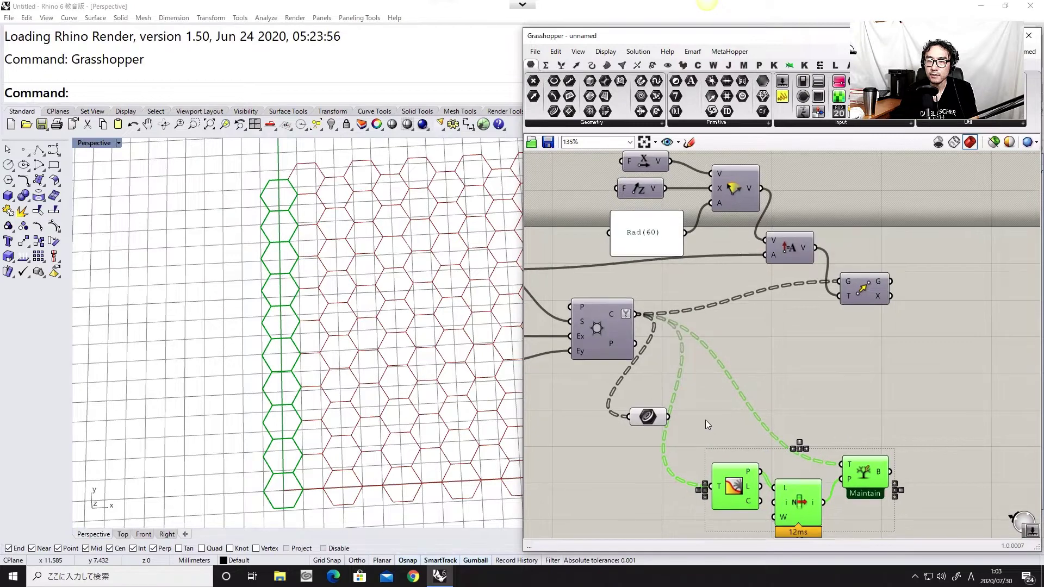
mouse_move(611, 311)
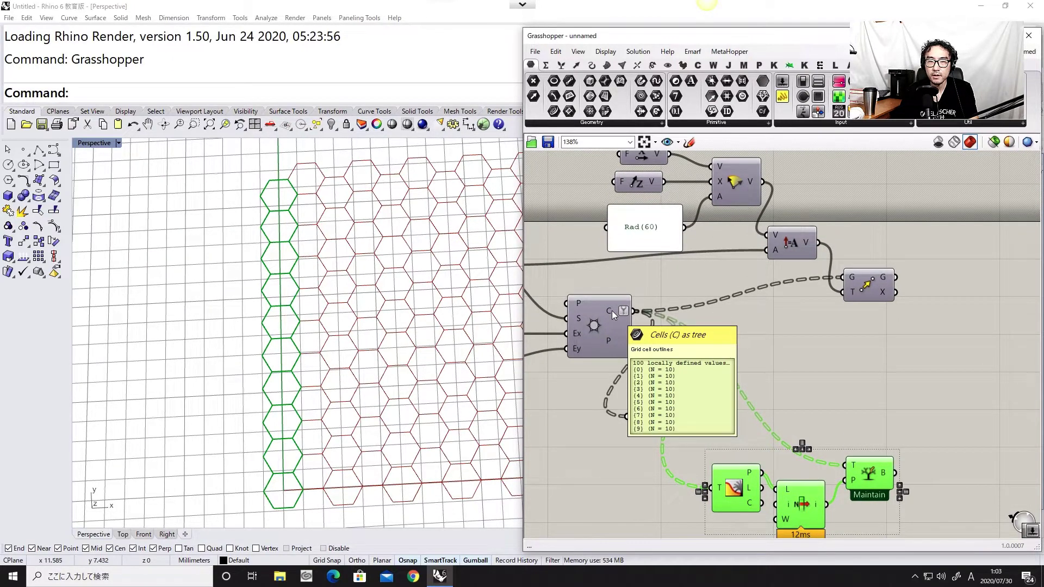
click(773, 392)
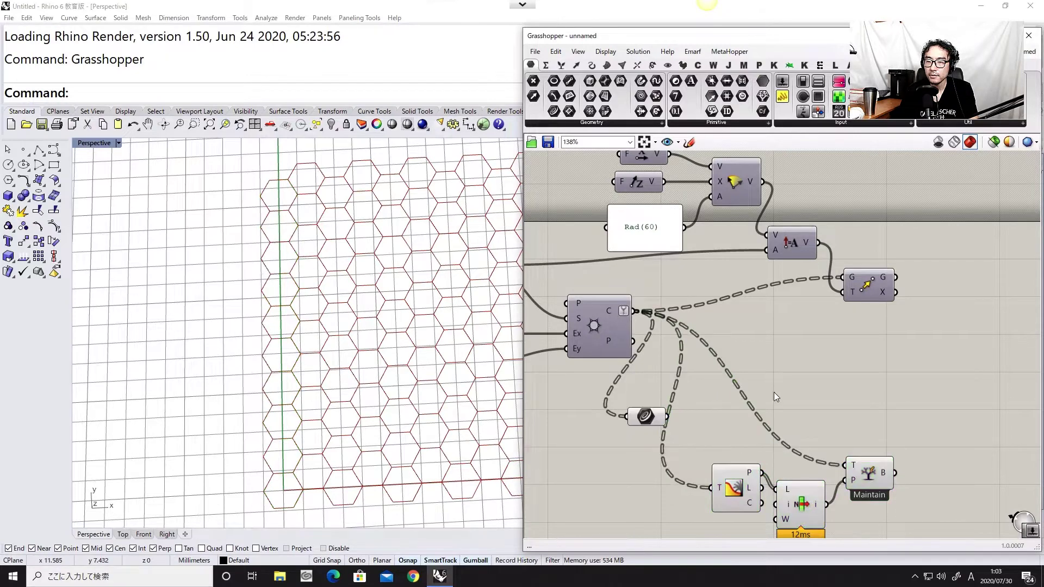
Place Tree Statistics directly below the hexagonal grid and the Curve parameter beneath it, keeping the P output in view
drag(740, 494, 723, 392)
drag(644, 416, 643, 484)
drag(706, 393, 673, 406)
scroll(700, 400, up, 2)
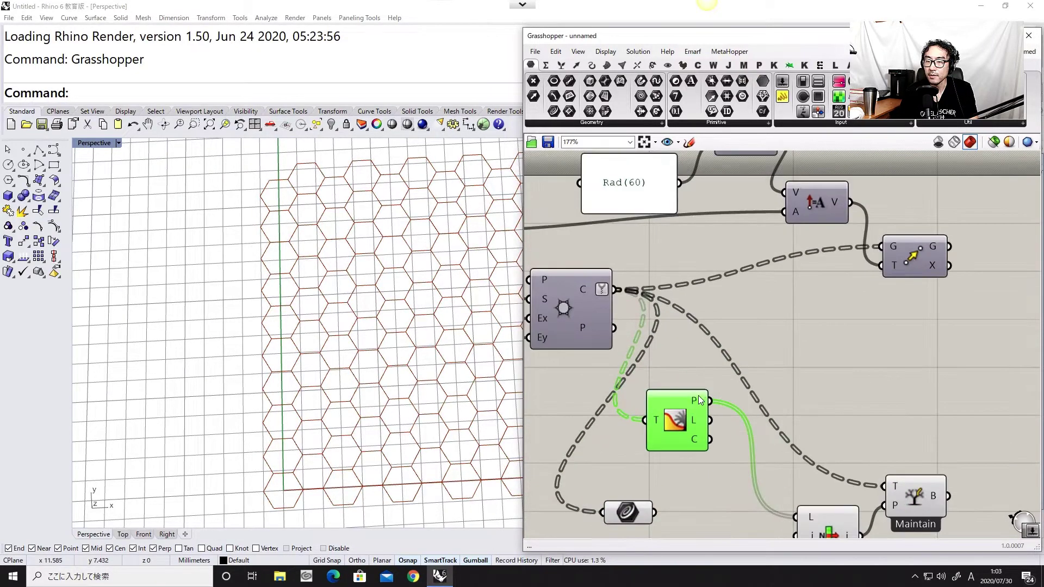
mouse_move(700, 401)
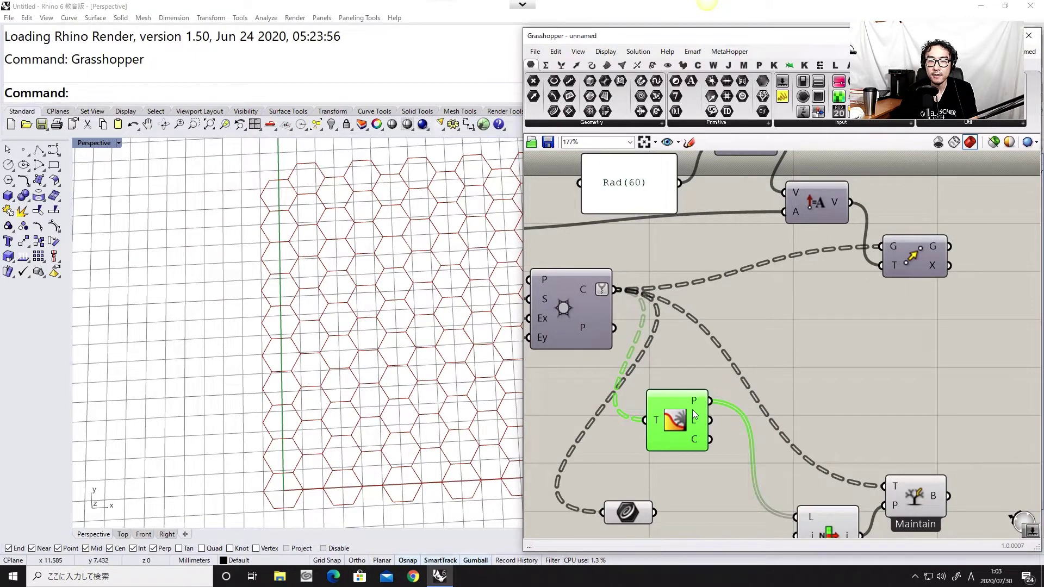
drag(692, 410, 683, 425)
right_drag(683, 425, 654, 402)
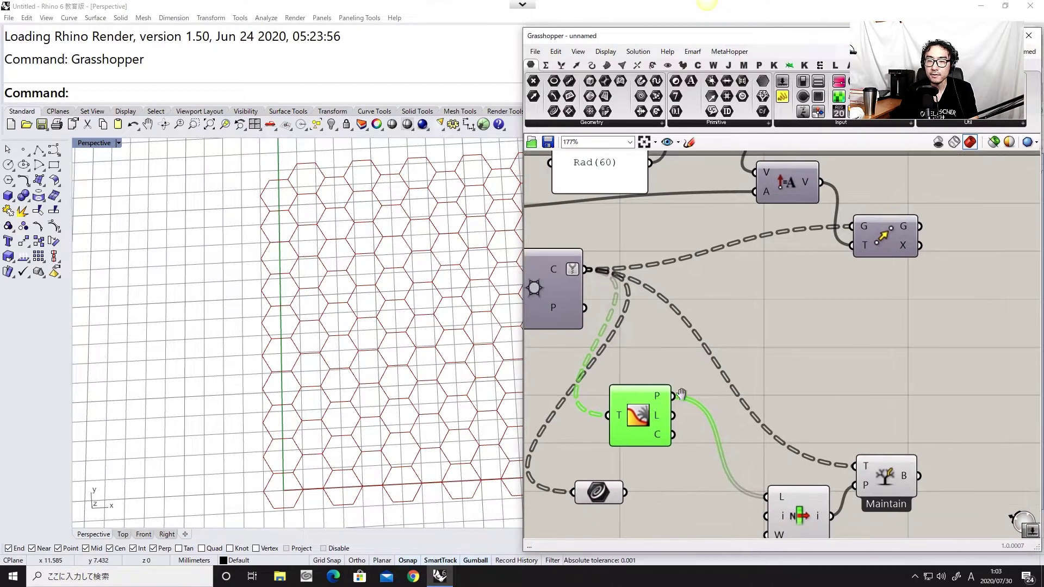
double_click(777, 367)
text(length)
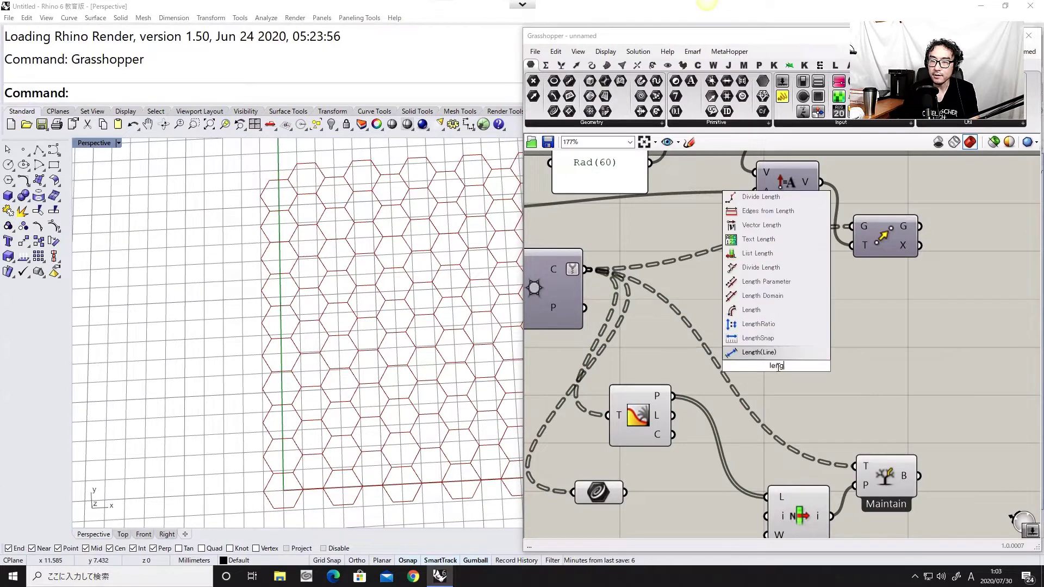
click(772, 354)
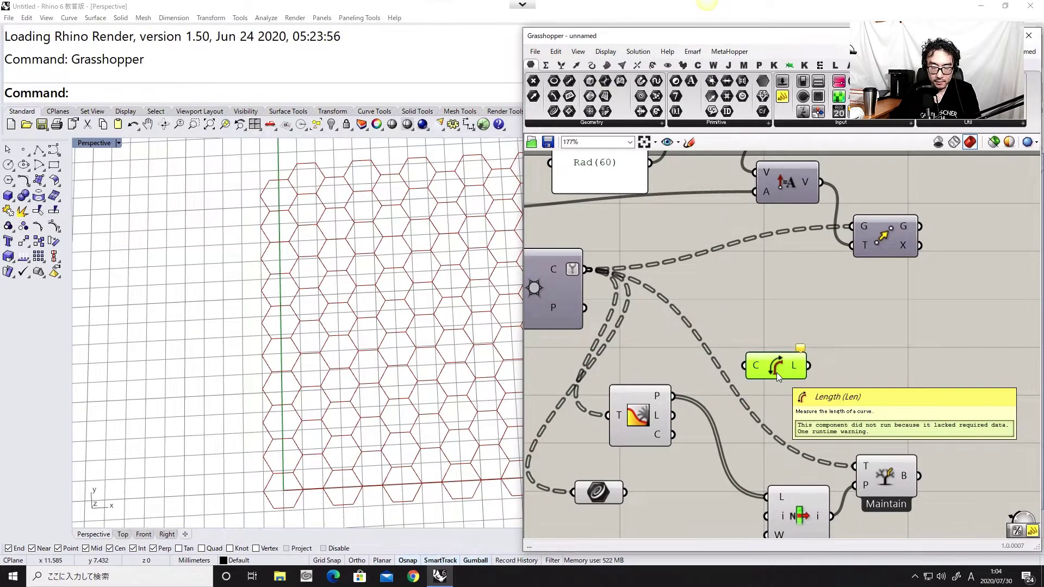
key(Delete)
Add a List Length component beside Tree Statistics and feed it Tree Statistics' P output
double_click(776, 361)
text(length)
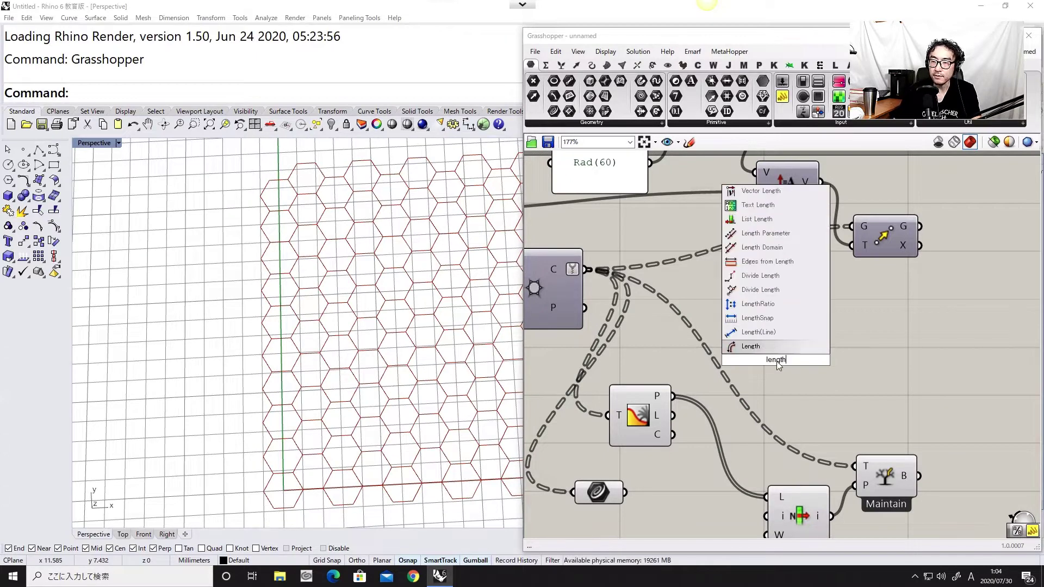
click(767, 222)
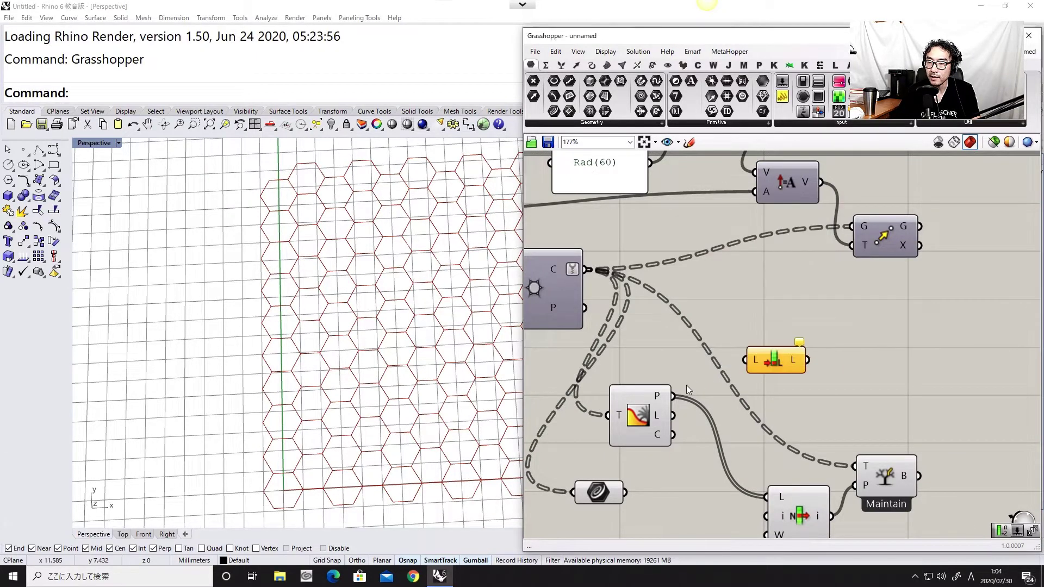
drag(674, 396, 730, 399)
Add a Series component and connect List Length's L output to its C input
double_click(799, 363)
text(series)
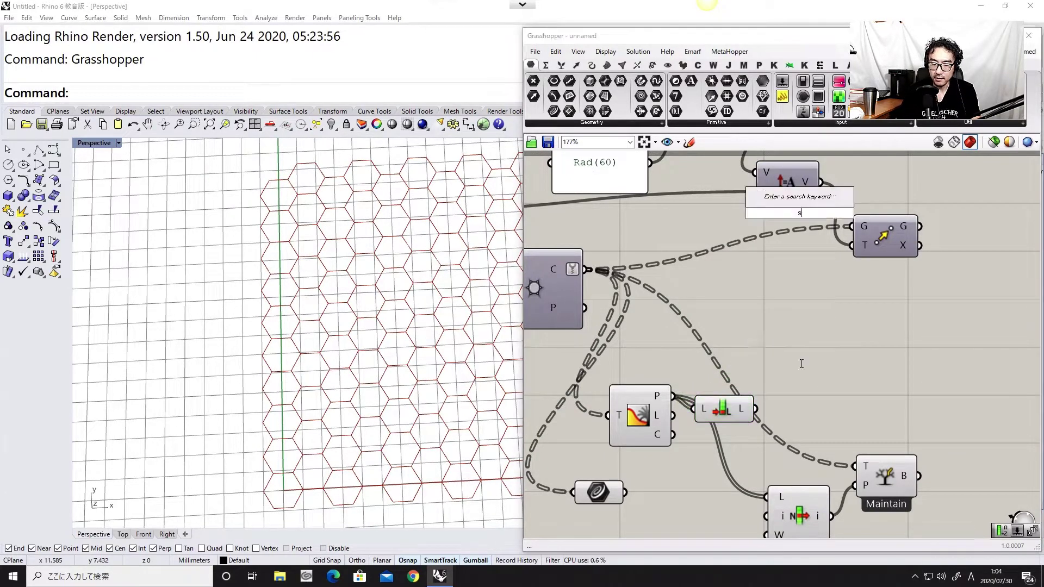
click(800, 350)
drag(755, 409, 800, 376)
Add a Modulus component beside Series, connect Series' S output to its A input and set B to 2
double_click(900, 371)
text(modu)
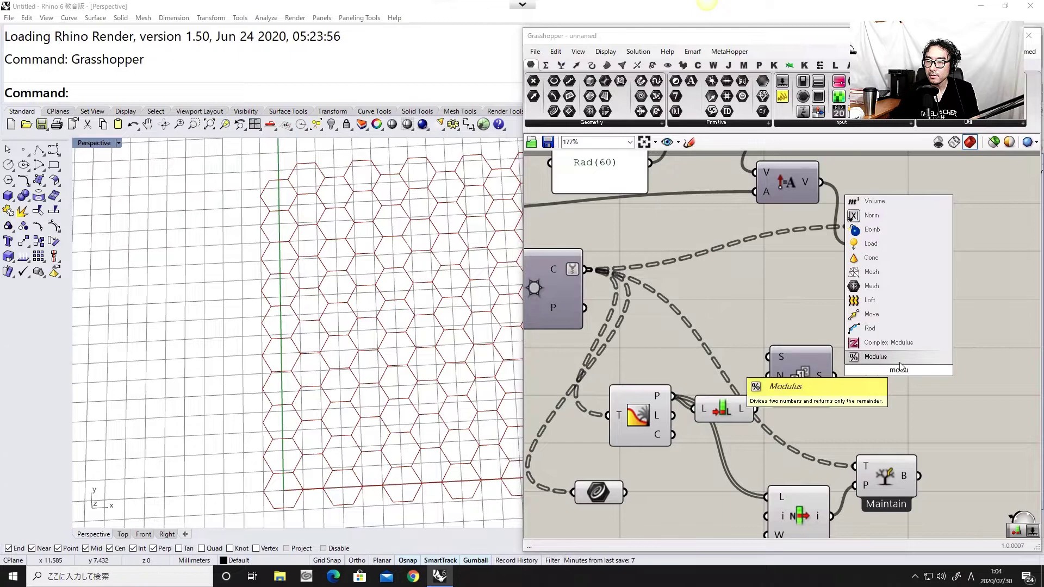
key(Return)
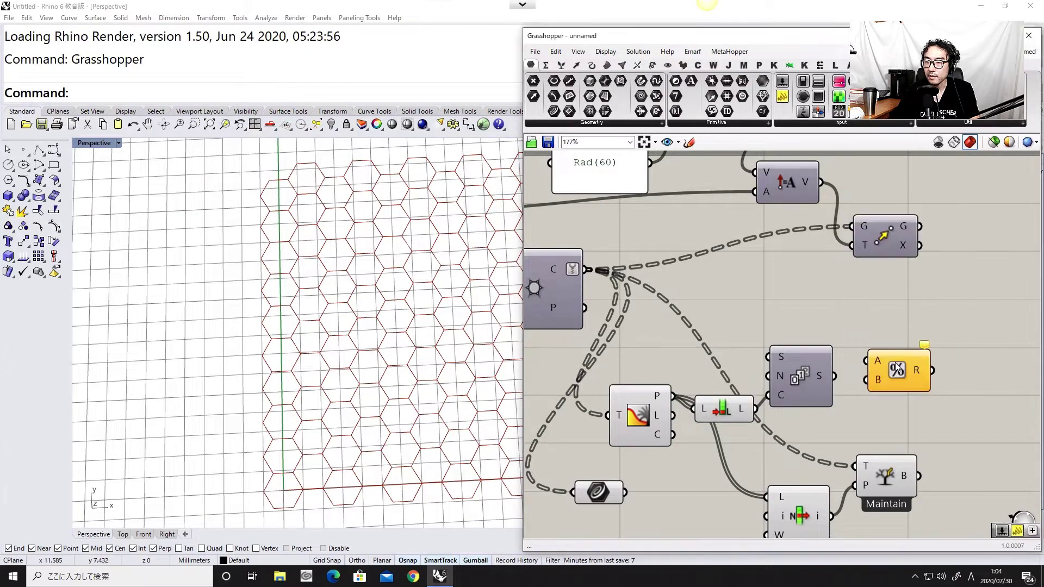
right_click(878, 379)
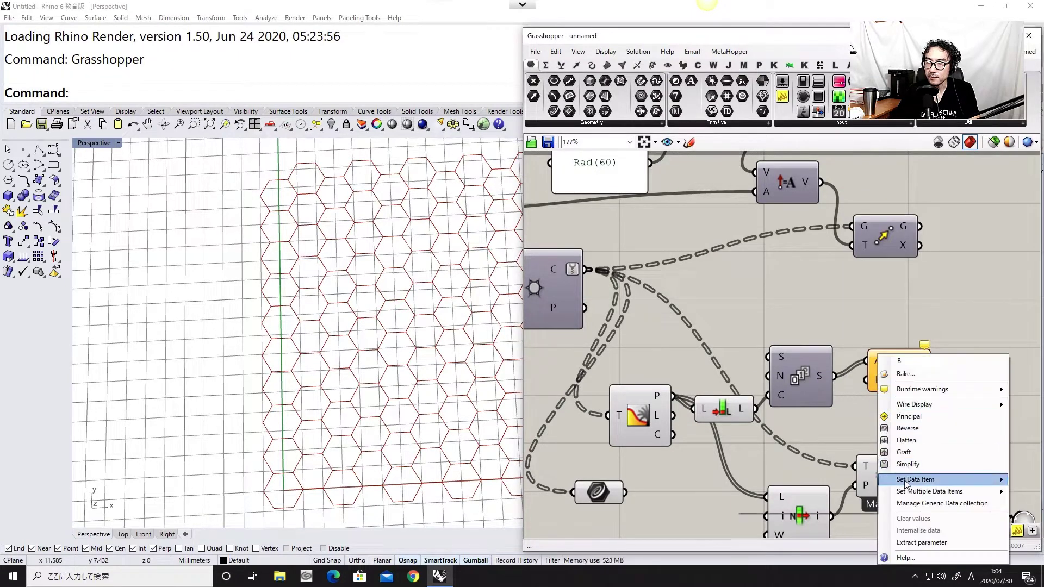
mouse_move(905, 480)
click(843, 482)
text(2)
click(842, 494)
drag(903, 372, 881, 382)
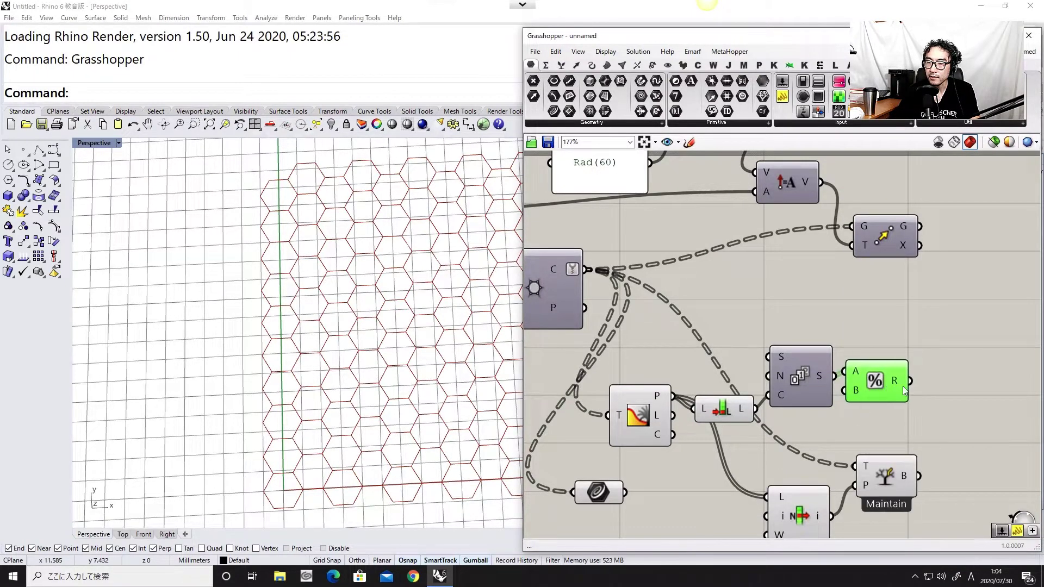
Move List Item and Tree Branch out of the way and show Modulus' R output in a new panel
right_drag(906, 380, 762, 378)
scroll(775, 384, down, 1)
drag(773, 514, 743, 499)
drag(783, 97, 875, 326)
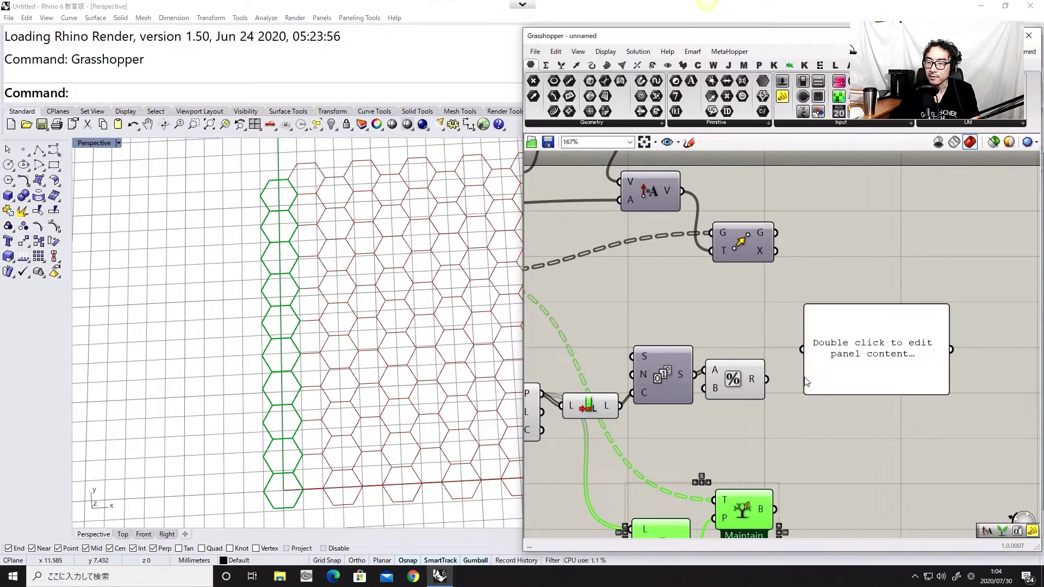
drag(768, 379, 842, 373)
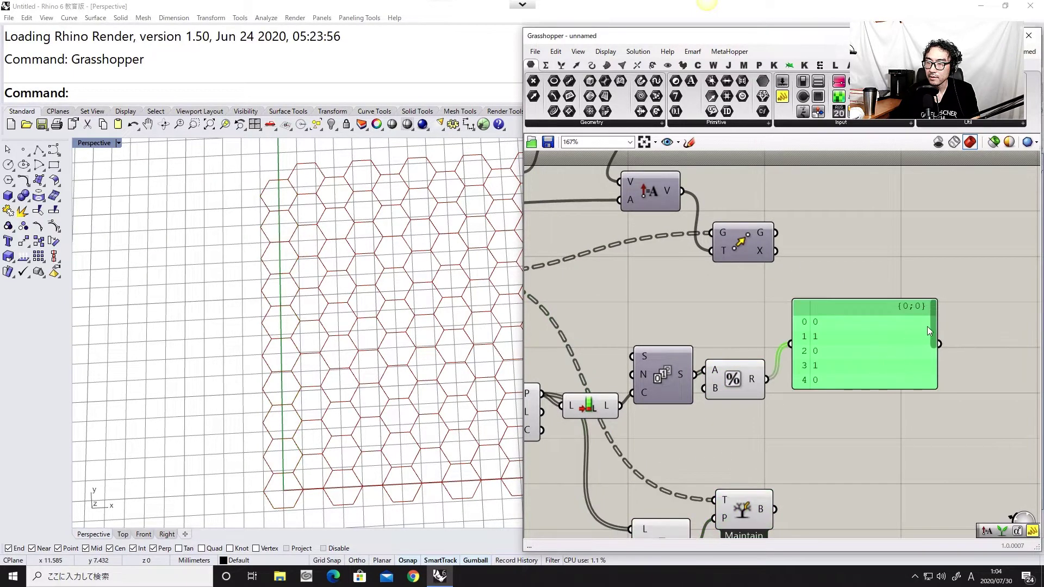
scroll(904, 359, down, 3)
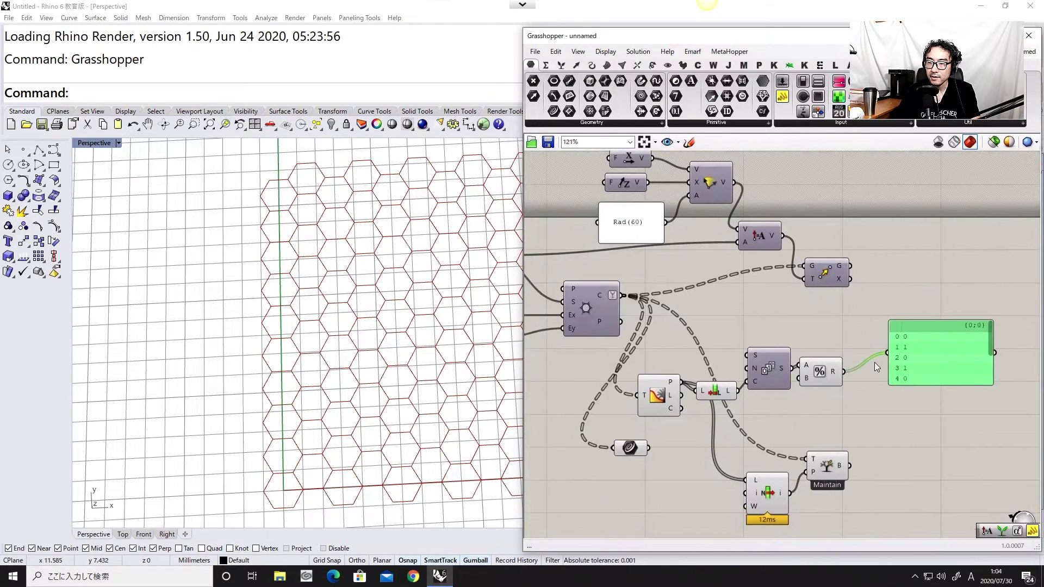
scroll(874, 362, up, 6)
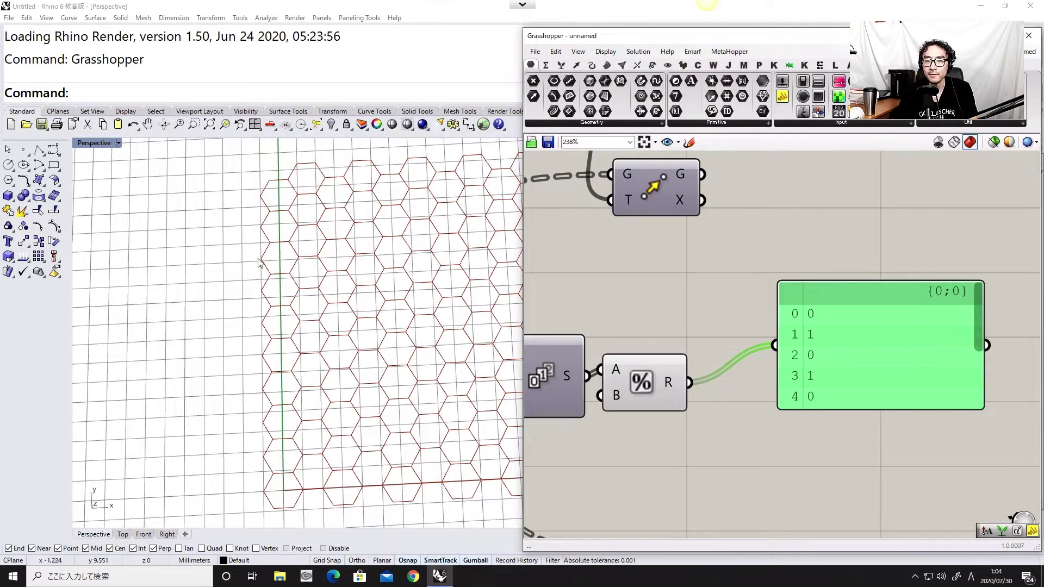
scroll(846, 341, down, 5)
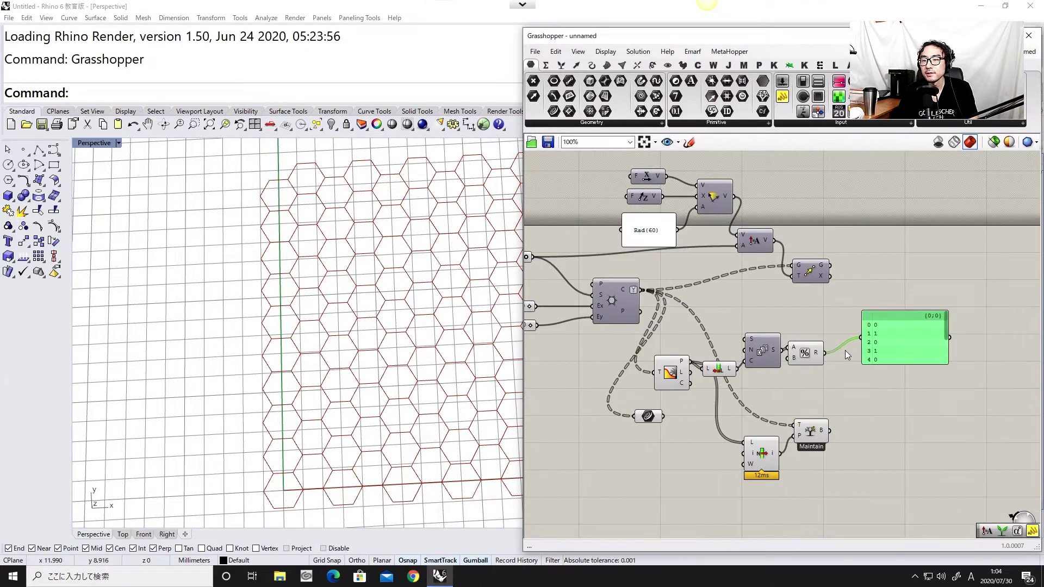
Add a Remap Numbers component with Modulus' R output connected to its V input, shifting the results panel to make room
scroll(845, 350, up, 1)
drag(907, 350, 948, 390)
scroll(938, 368, up, 1)
scroll(938, 367, up, 1)
double_click(868, 325)
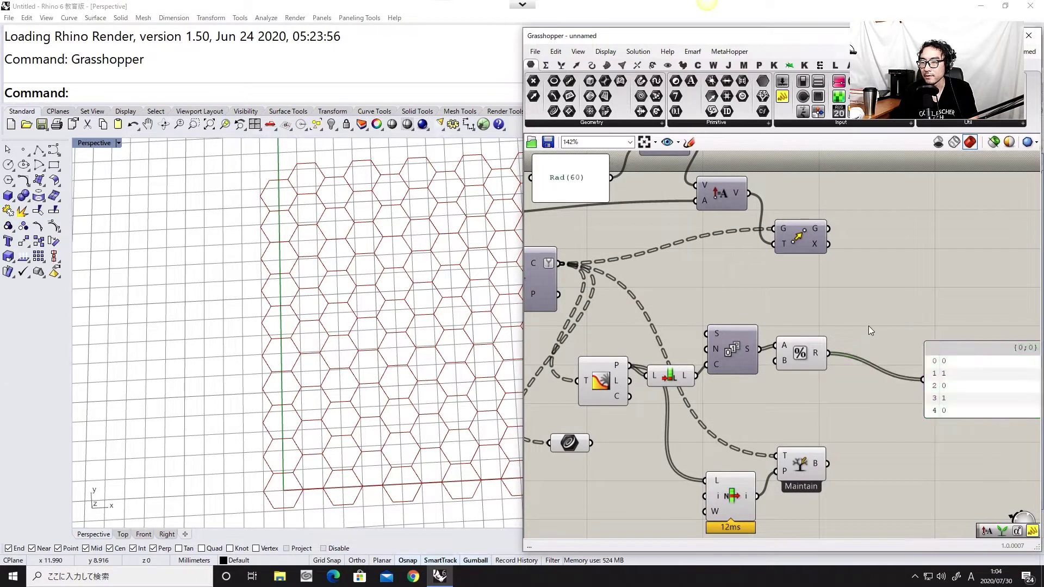
text(remap)
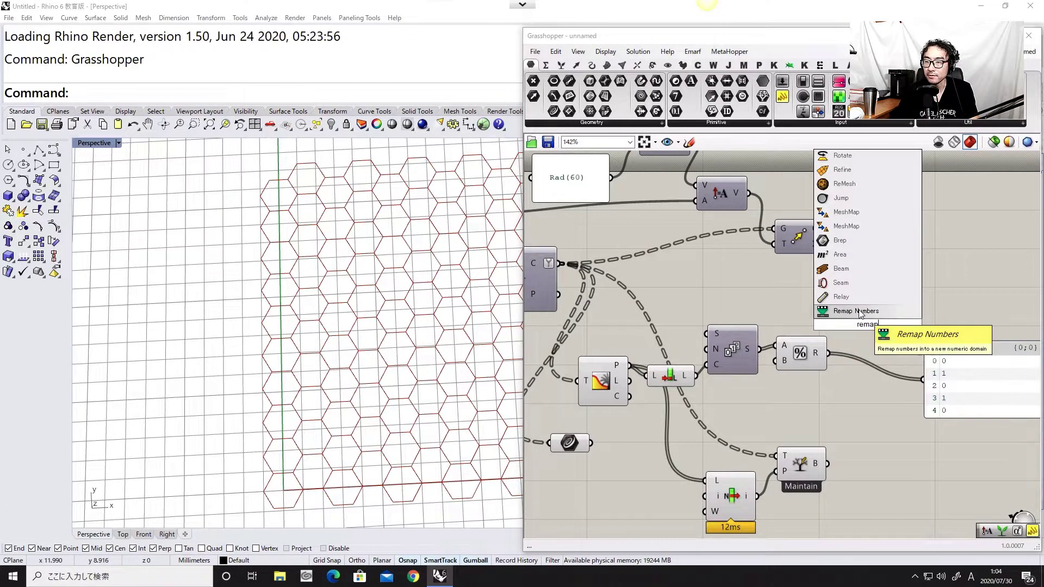
click(859, 310)
scroll(851, 328, up, 2)
scroll(848, 330, up, 2)
drag(815, 368, 838, 299)
drag(846, 323, 890, 335)
right_drag(1008, 392, 886, 384)
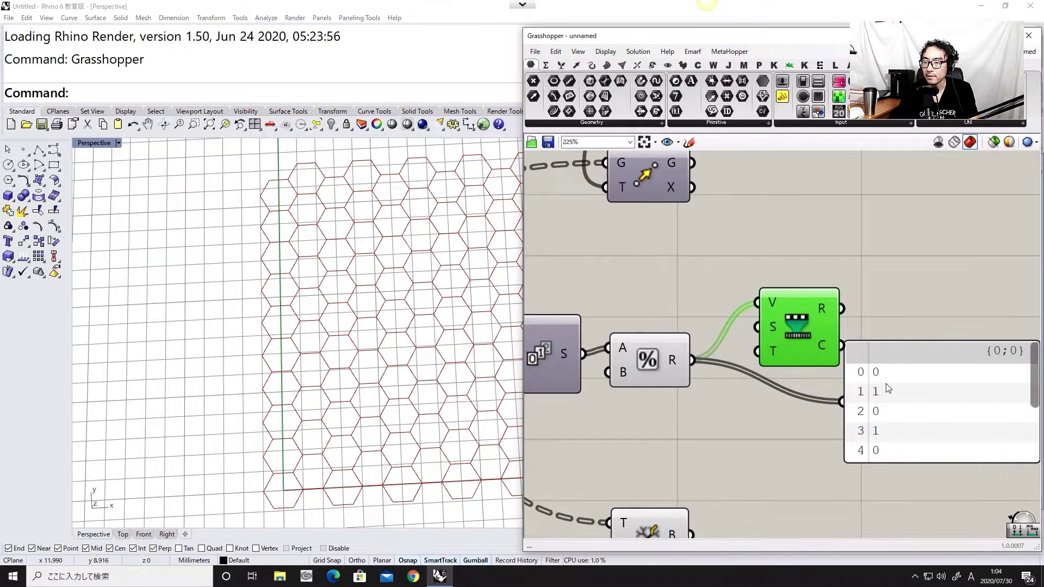
drag(886, 385, 904, 421)
drag(807, 352, 835, 349)
right_drag(730, 443, 783, 431)
double_click(784, 431)
text(co)
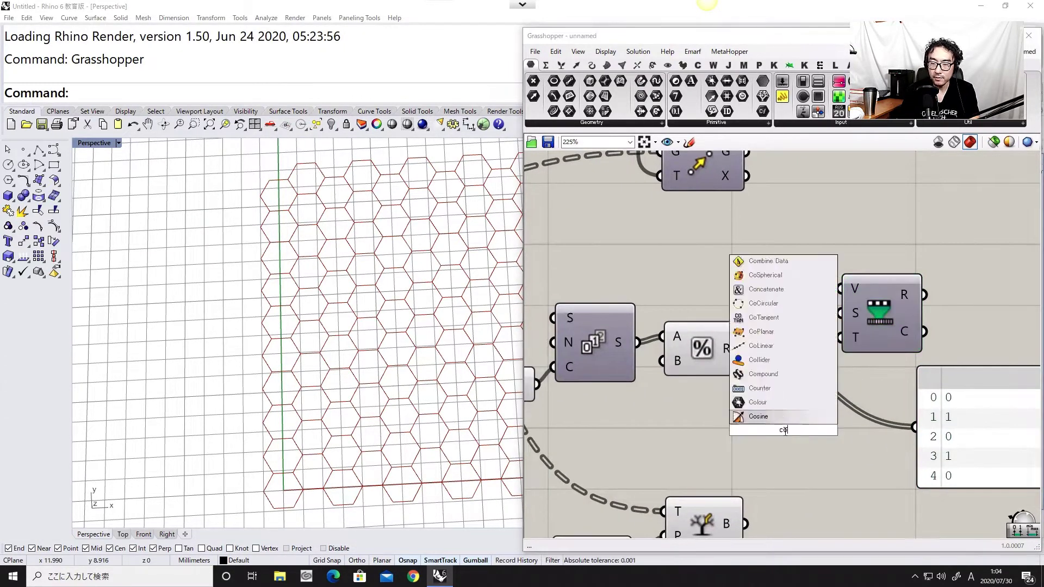
text(nstru)
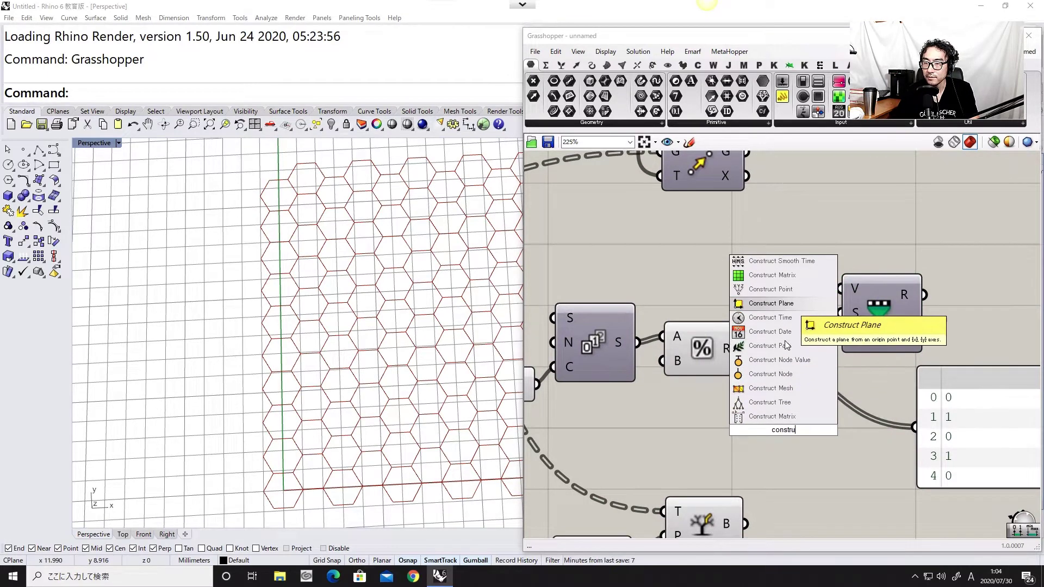
Add a Construct Domain component below Modulus and connect its I output to Remap Numbers' T input
double_click(768, 468)
text(cons)
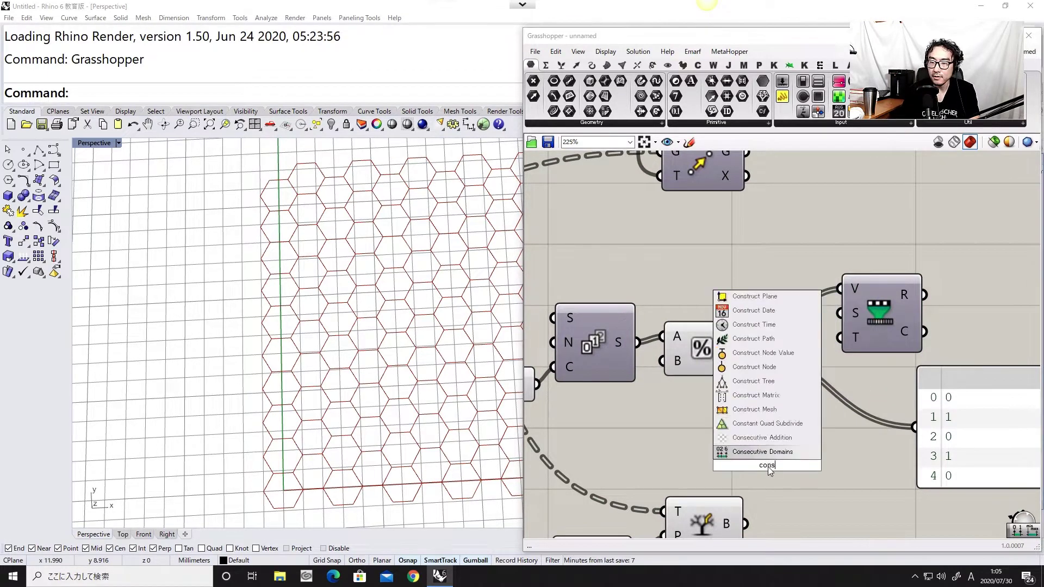
text(truct)
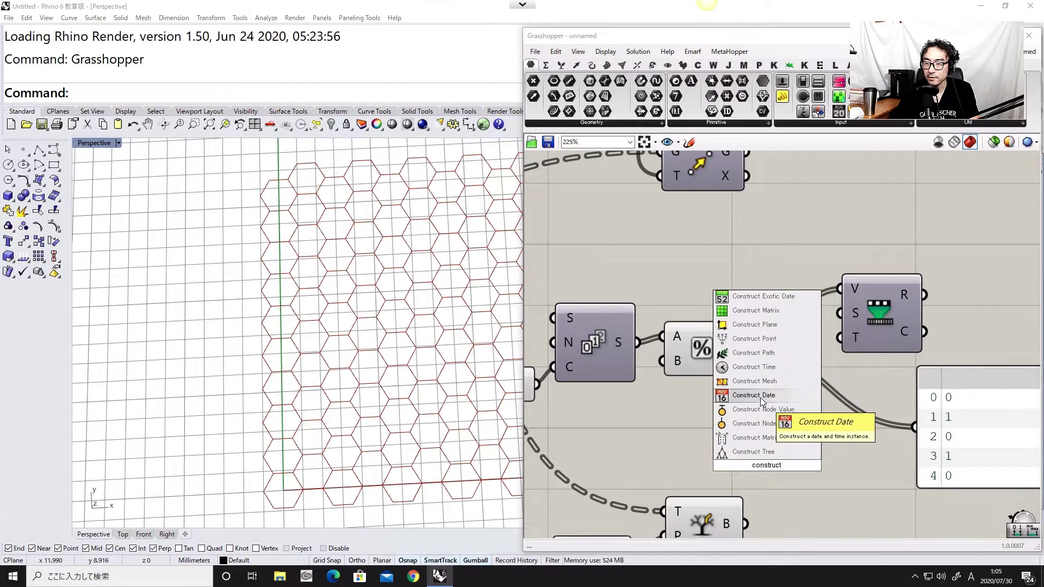
text( d)
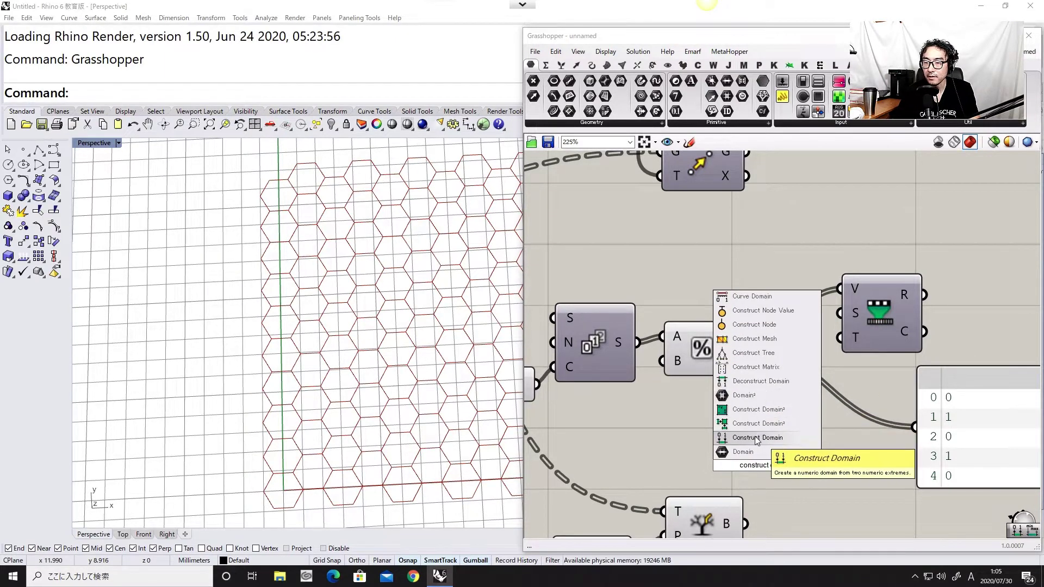
click(753, 428)
drag(750, 436, 721, 395)
drag(771, 419, 840, 338)
drag(745, 405, 779, 410)
Add a panel containing 1 beside Construct Domain and shrink it to a compact size
right_drag(634, 423, 723, 423)
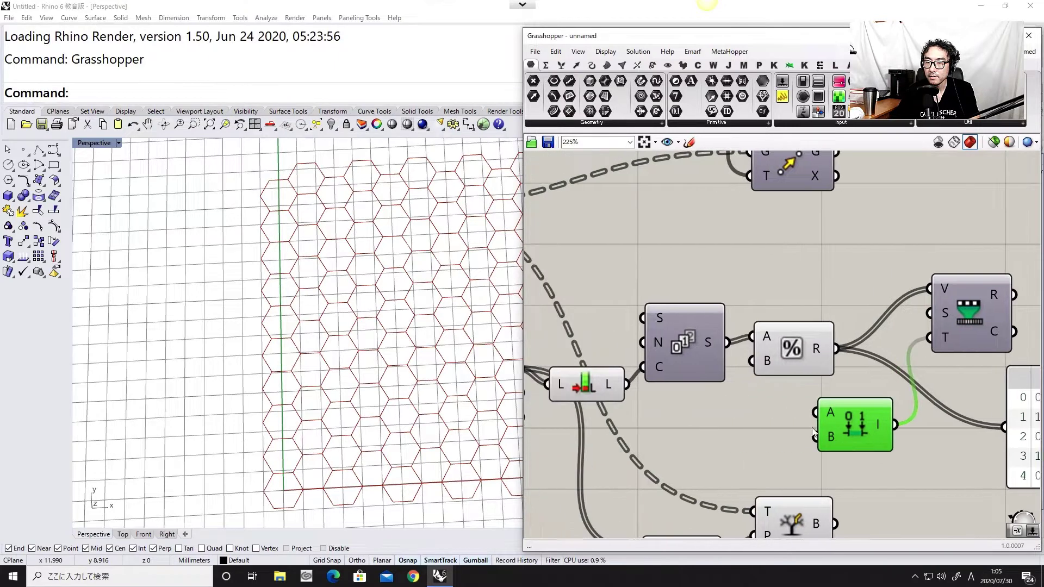
double_click(711, 426)
text(panel)
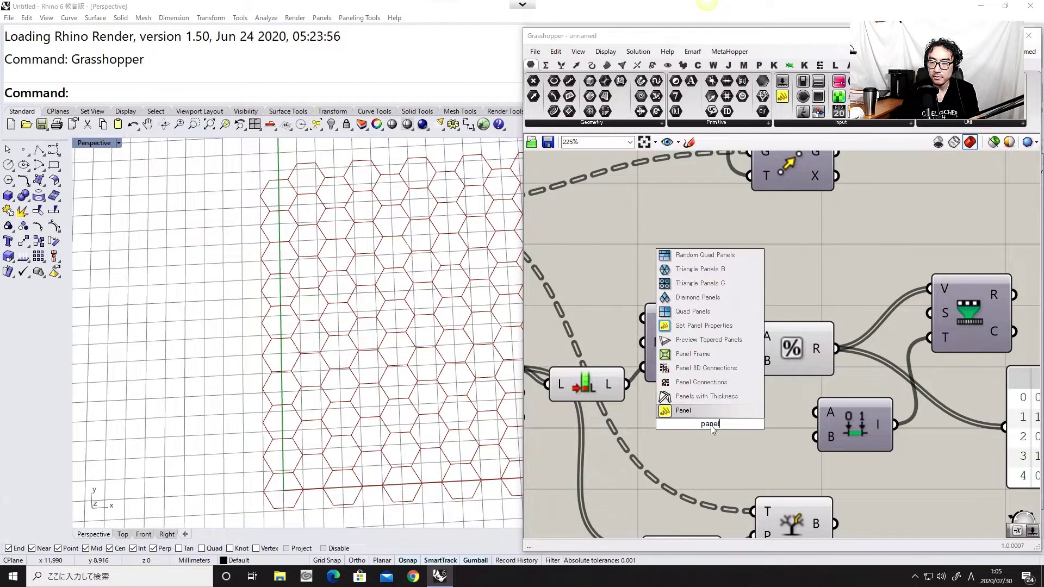
key(Return)
double_click(712, 426)
text(1)
click(809, 487)
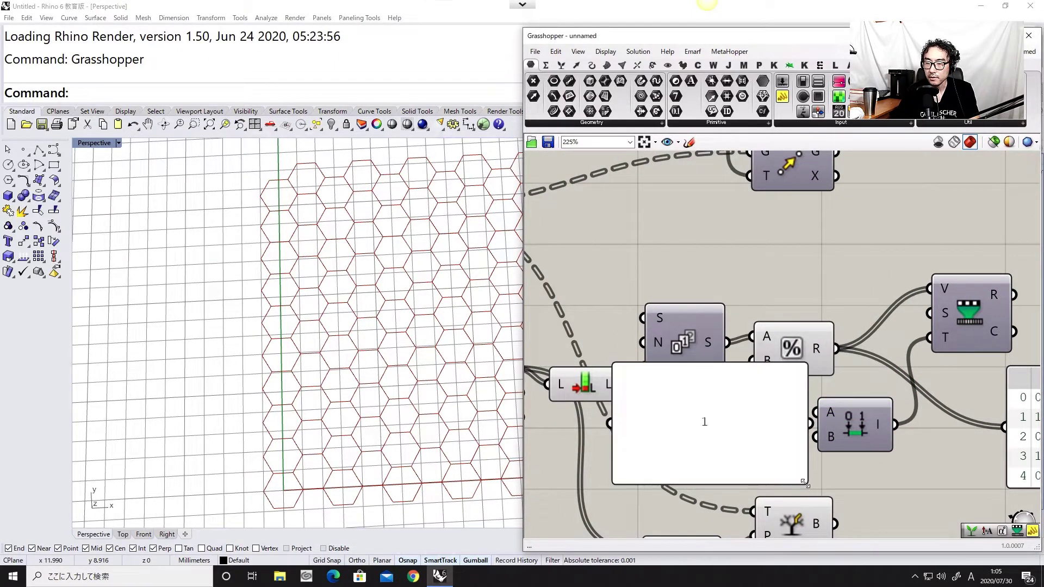
drag(803, 482, 675, 435)
Add a Negative component fed by the panel of 1, connecting its y output to Construct Domain's A and the panel to B
double_click(754, 461)
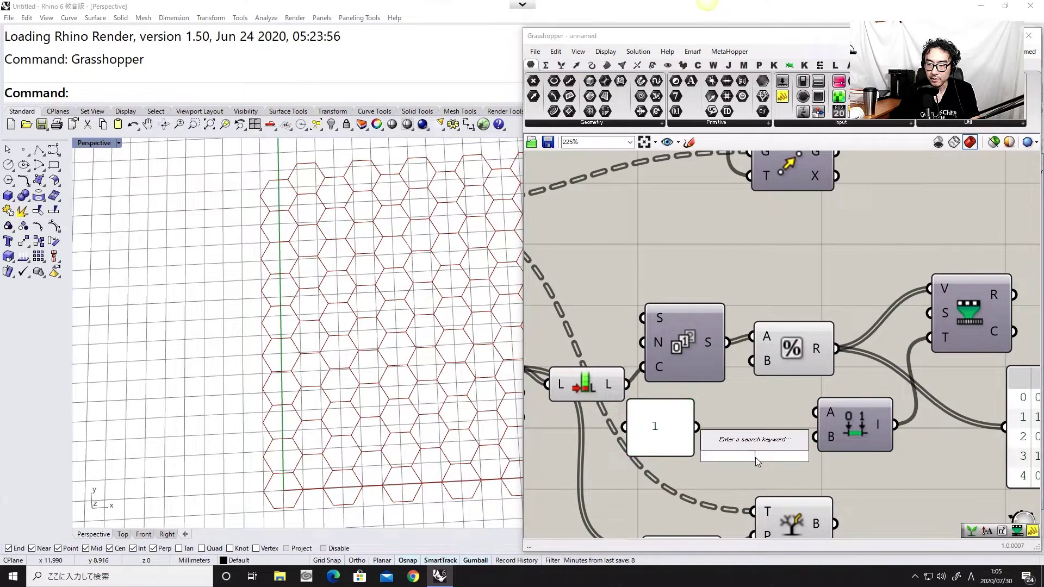
text(neg)
key(Return)
drag(759, 460, 762, 431)
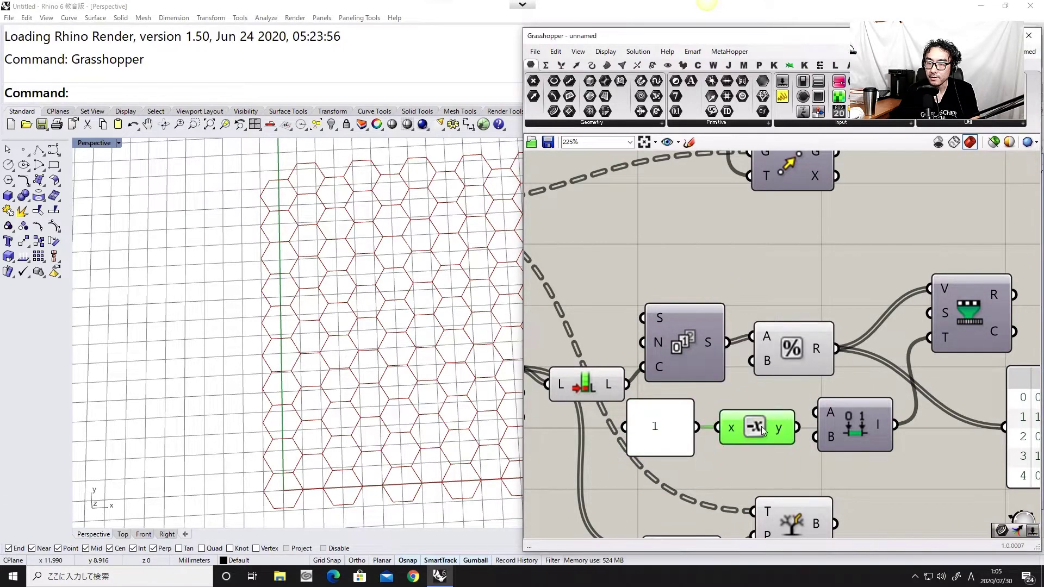
drag(669, 435, 686, 467)
drag(757, 434, 702, 459)
click(700, 457)
Show Remap Numbers' R output in the results panel and move List Item and Tree Branch further down
right_drag(997, 392, 826, 396)
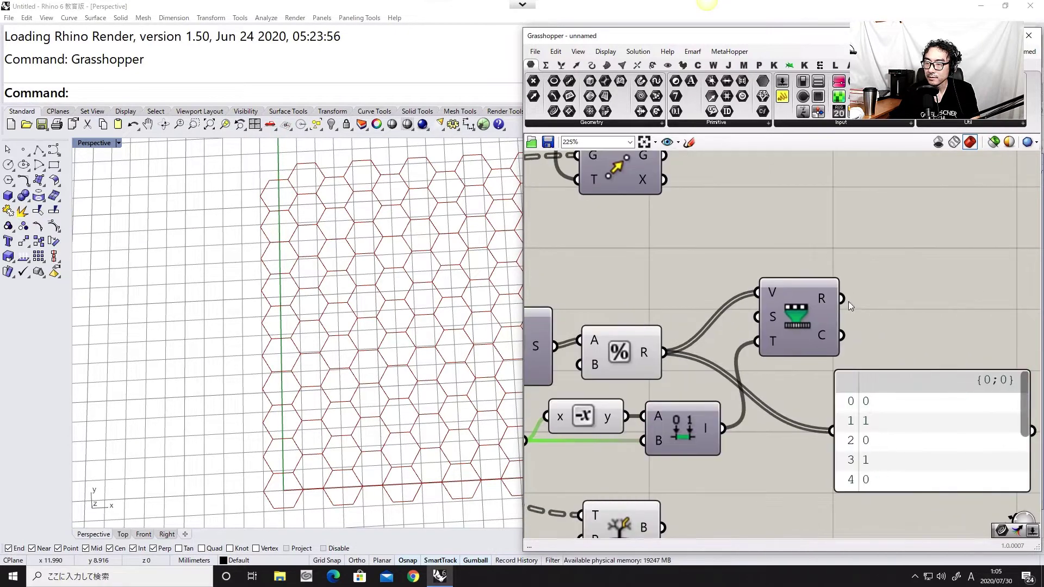
drag(840, 335, 870, 342)
scroll(927, 321, down, 4)
drag(838, 467, 736, 402)
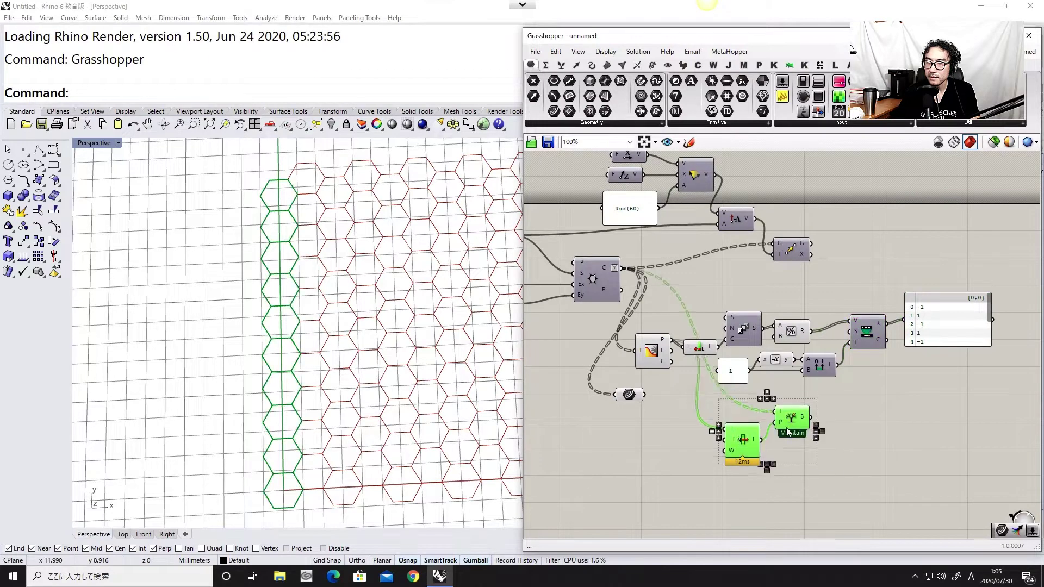
scroll(647, 331, up, 3)
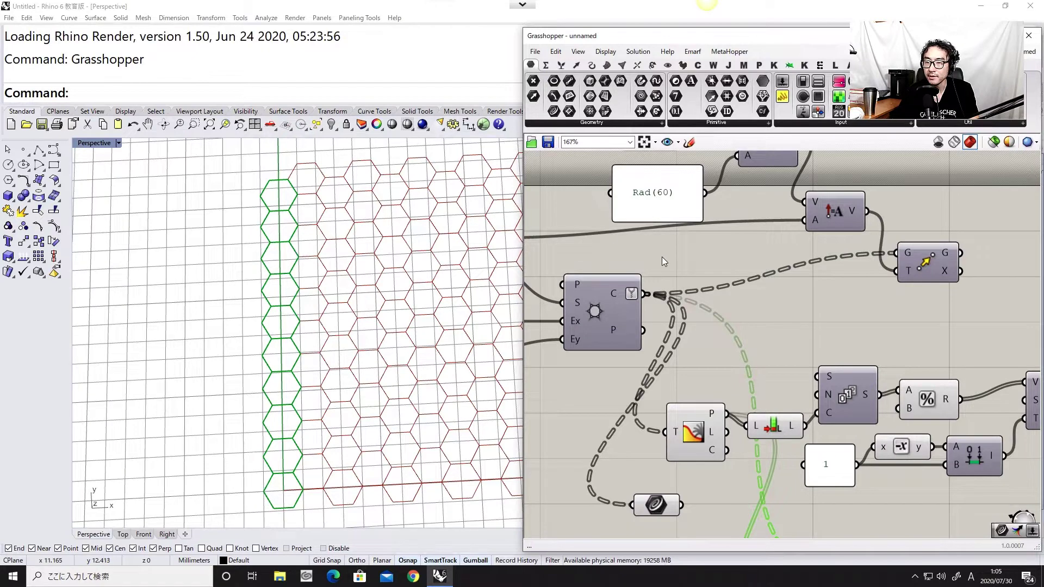
Move the Amplitude and Move components up together to free space beside the hexagonal grid
right_drag(892, 297, 887, 363)
drag(913, 242, 835, 338)
drag(918, 330, 941, 273)
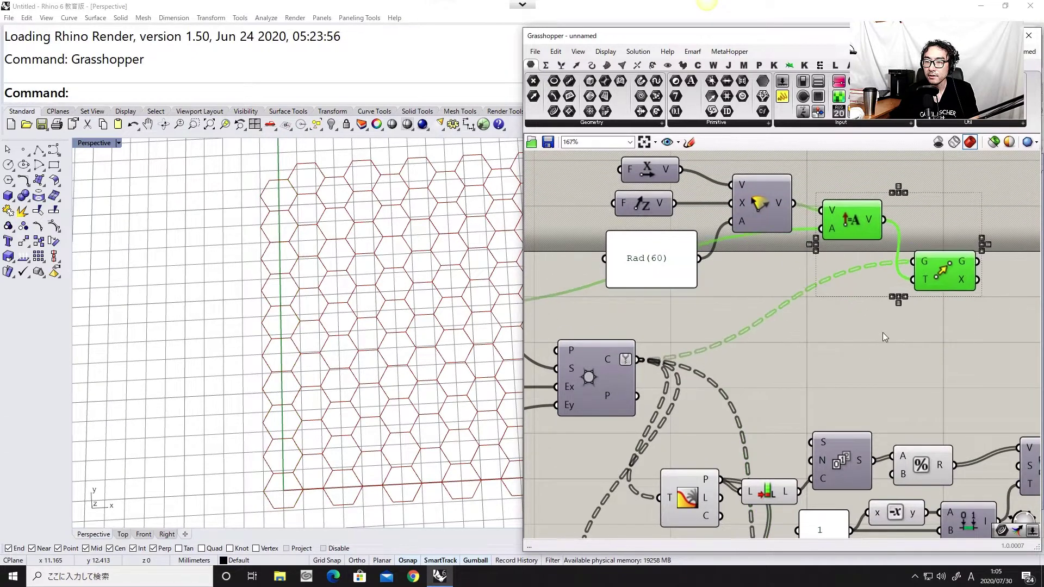
right_drag(883, 336, 938, 310)
click(832, 325)
double_click(833, 326)
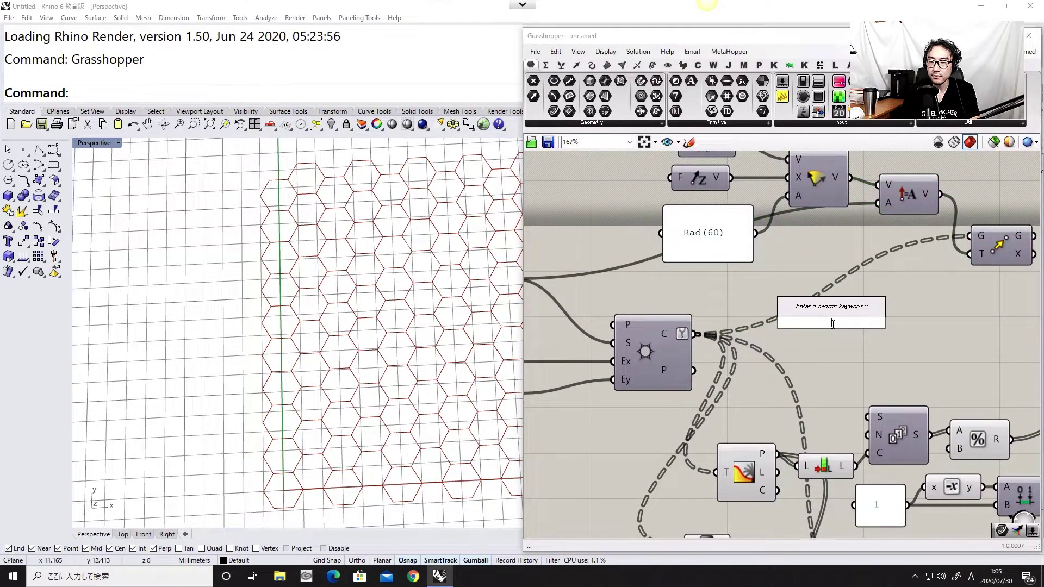
text(contor)
key(Escape)
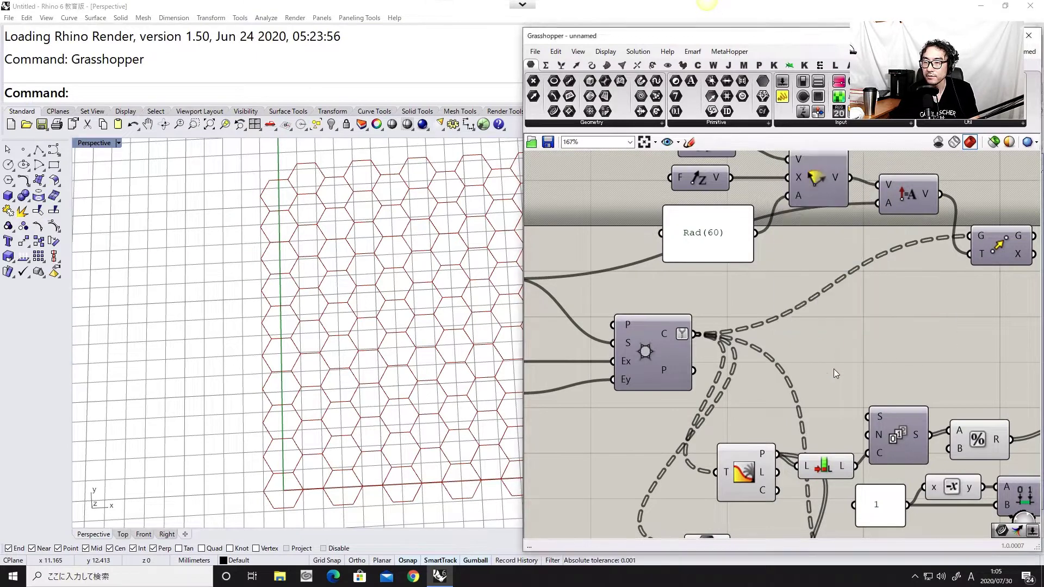
Add a Control Points component to the right of the hexagonal grid component
double_click(835, 367)
text(control point)
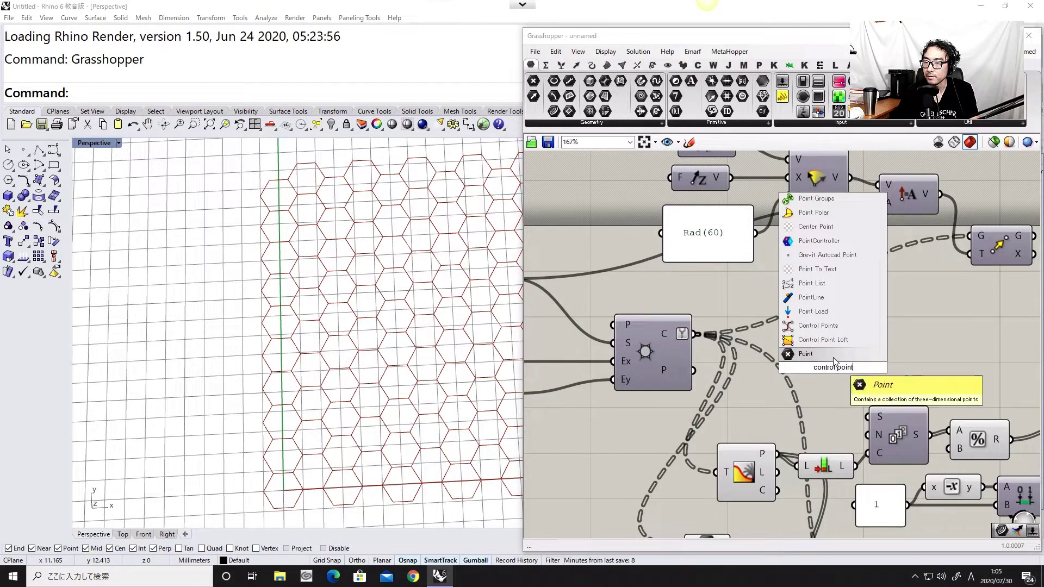
key(Up)
key(Up)
key(Return)
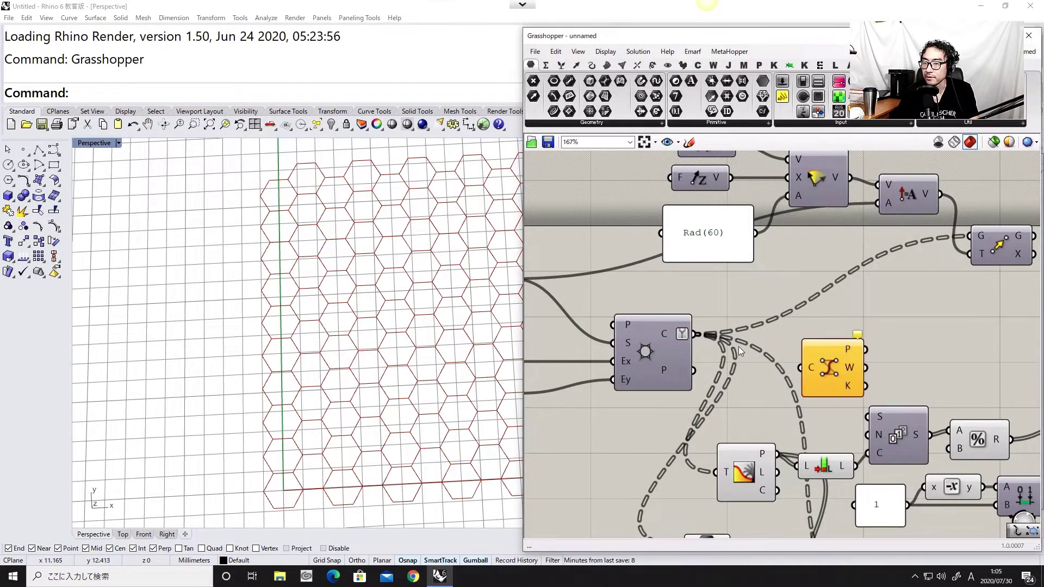
Connect the hexagonal grid's C output to the Control Points component's C input and place the component with free space around it
drag(765, 353, 800, 367)
right_drag(870, 375, 739, 368)
drag(725, 362, 888, 329)
right_drag(888, 329, 754, 334)
scroll(740, 321, up, 1)
drag(739, 319, 715, 321)
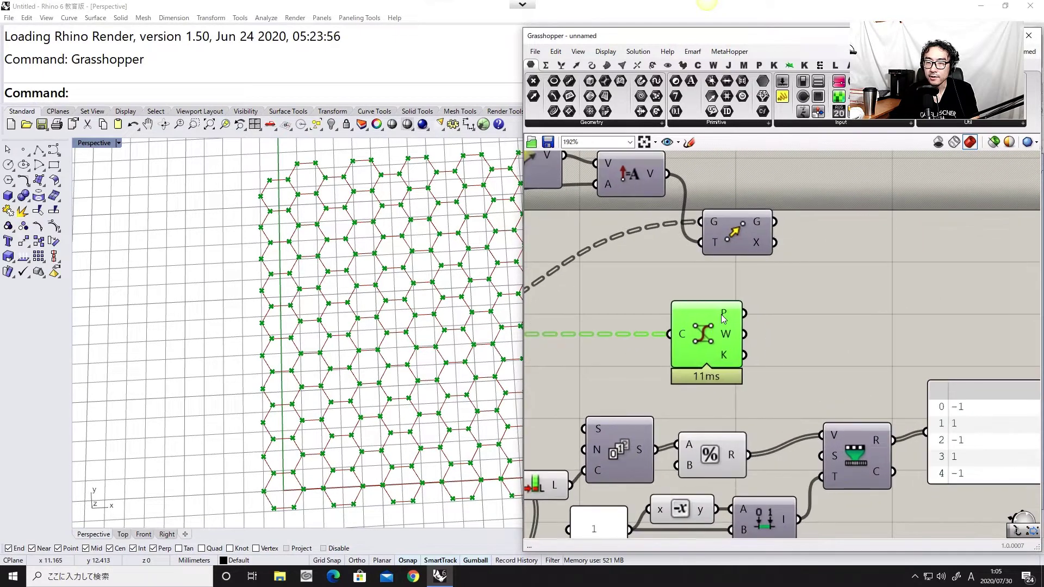
mouse_move(721, 314)
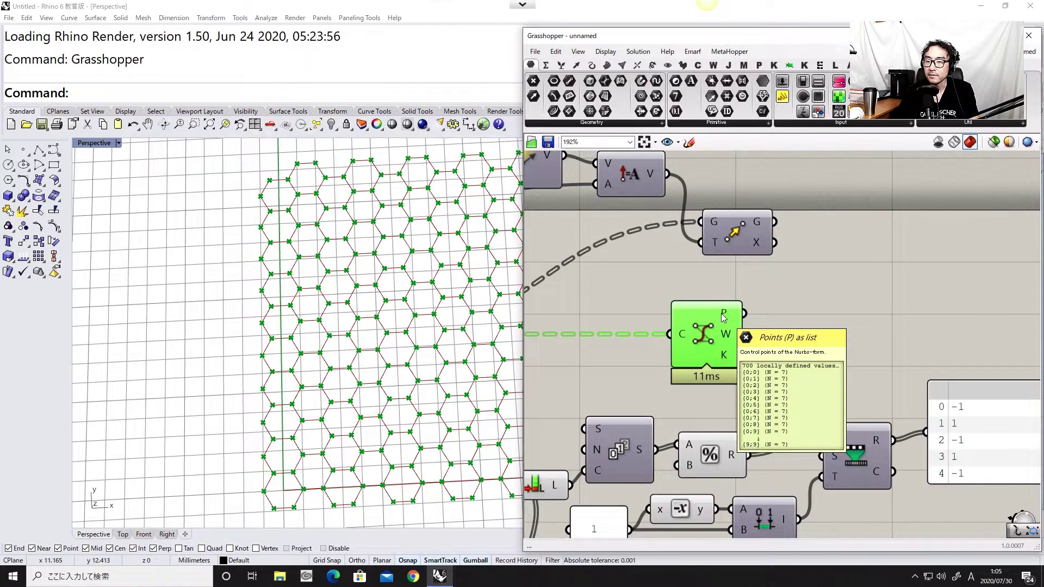
mouse_move(708, 320)
mouse_down()
mouse_move(758, 305)
mouse_move(712, 320)
mouse_up()
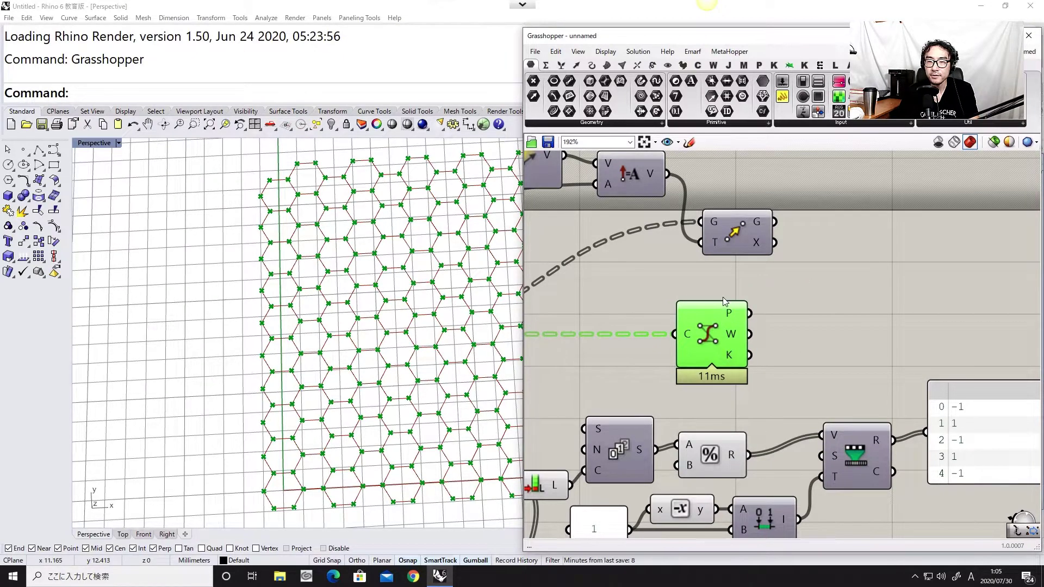
Move the unit vector, rotation, Rad(60) panel, Amplitude and Move components up together, and shift Control Points slightly up
right_drag(722, 302, 826, 307)
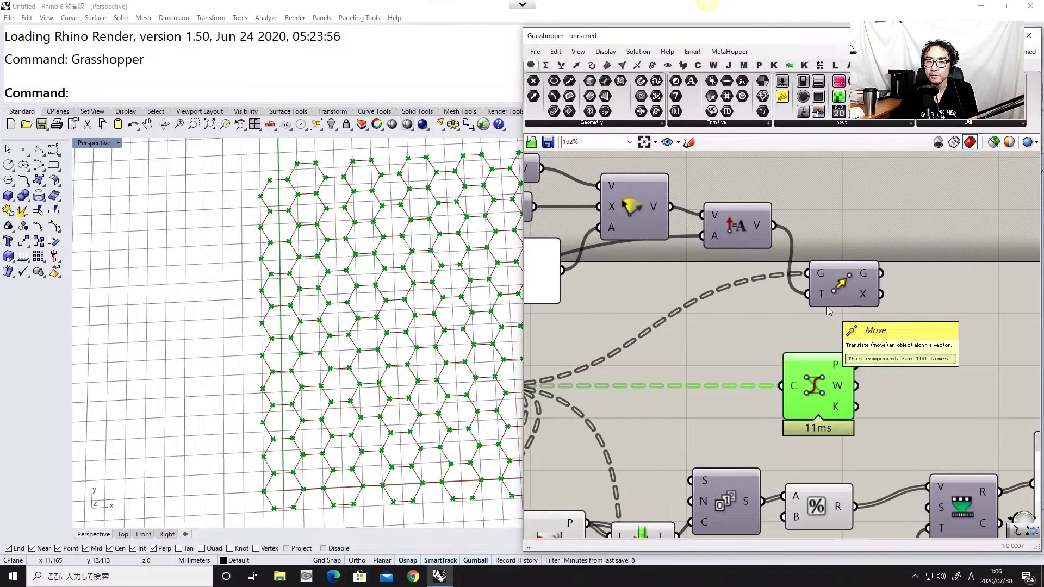
scroll(810, 320, down, 1)
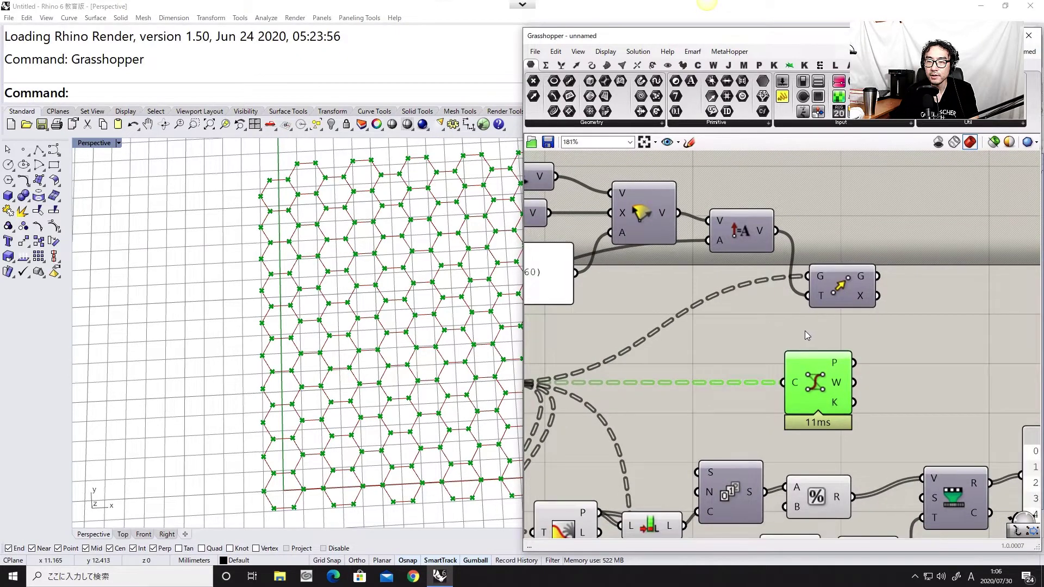
scroll(839, 308, down, 5)
right_drag(838, 307, 898, 355)
scroll(917, 308, up, 2)
drag(907, 264, 737, 341)
right_drag(695, 364, 698, 295)
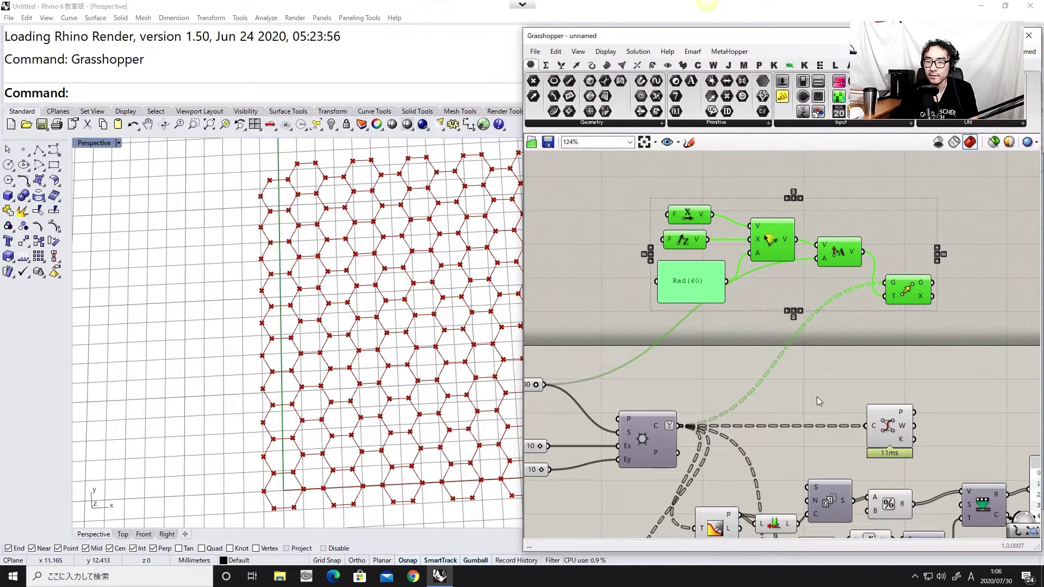
click(882, 428)
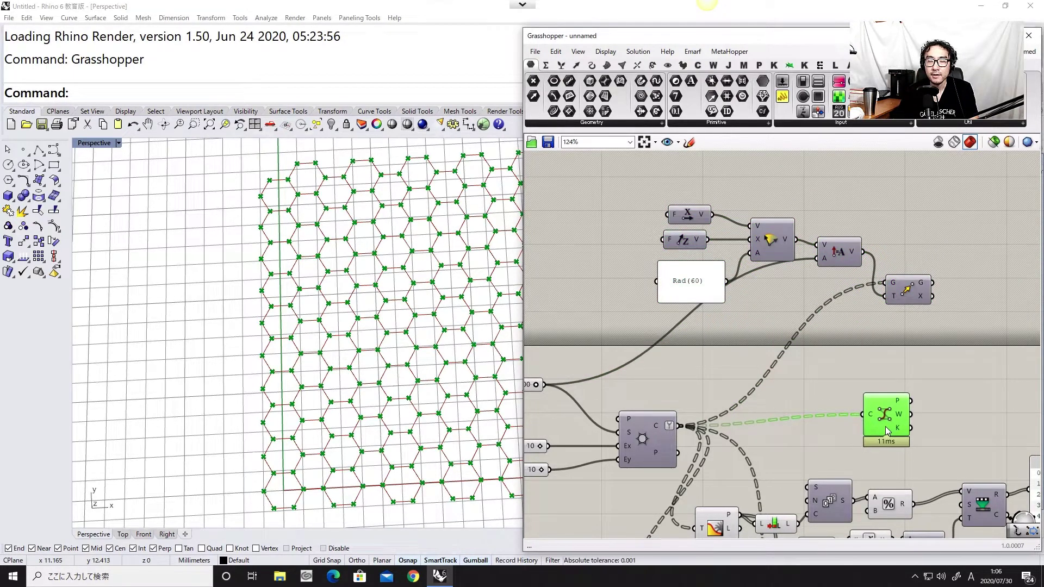
right_drag(885, 427, 803, 407)
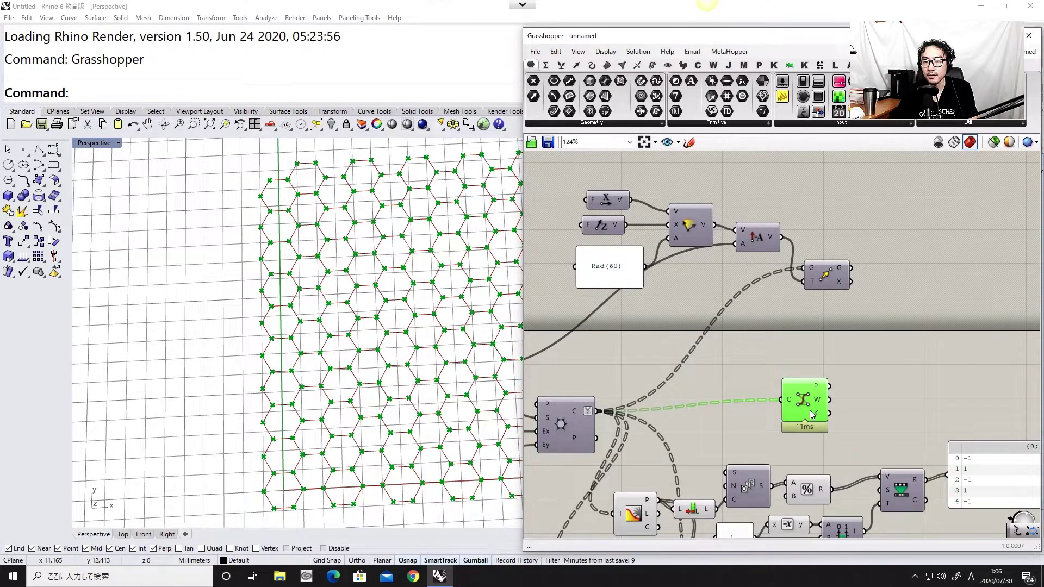
scroll(803, 408, up, 1)
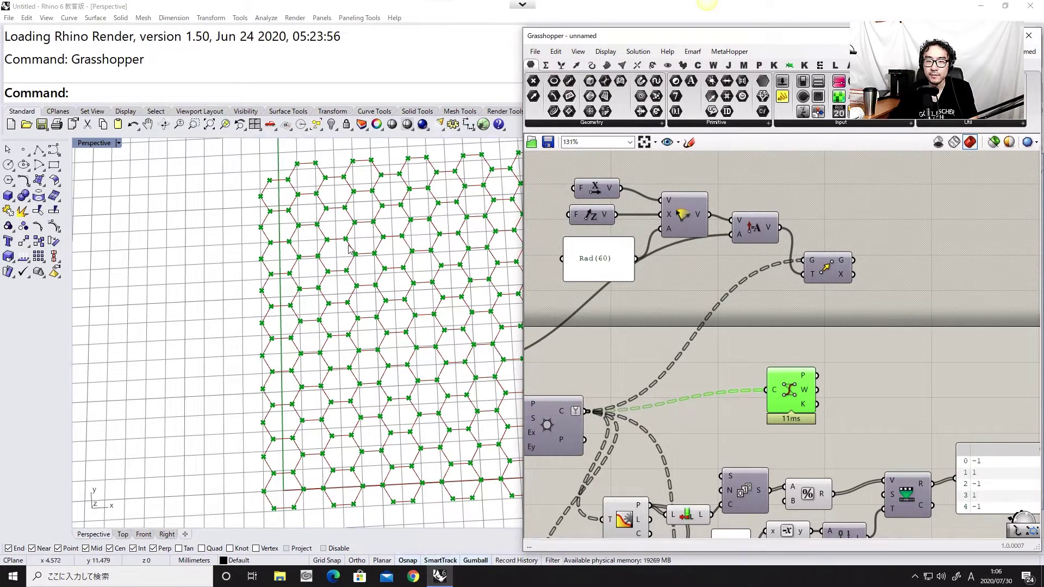
Examine the control points at the corners of the first hexagons in the Rhino Perspective view
scroll(304, 218, up, 10)
scroll(272, 198, down, 8)
scroll(268, 199, up, 5)
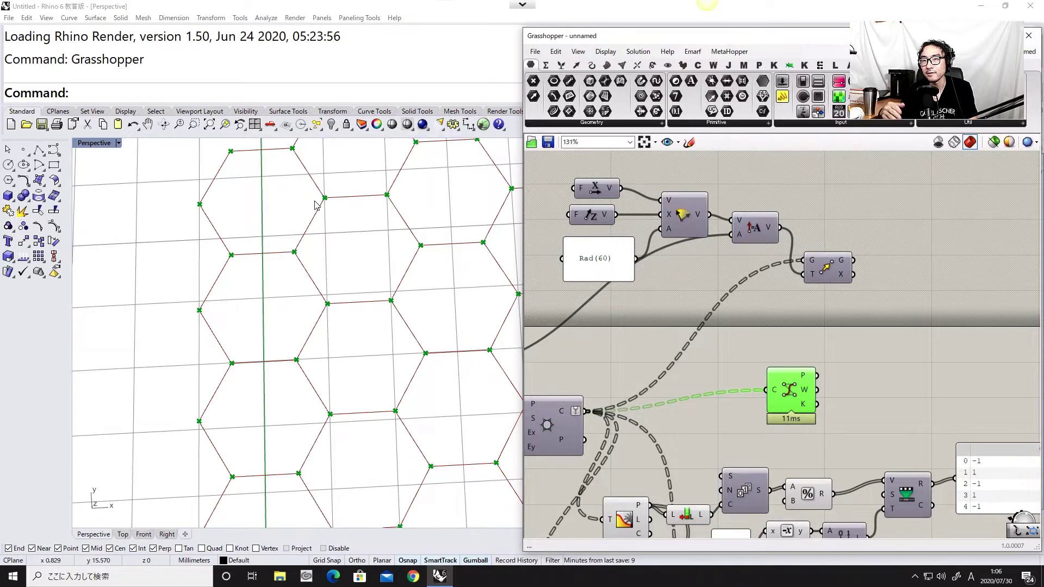
scroll(307, 210, down, 5)
scroll(307, 208, up, 5)
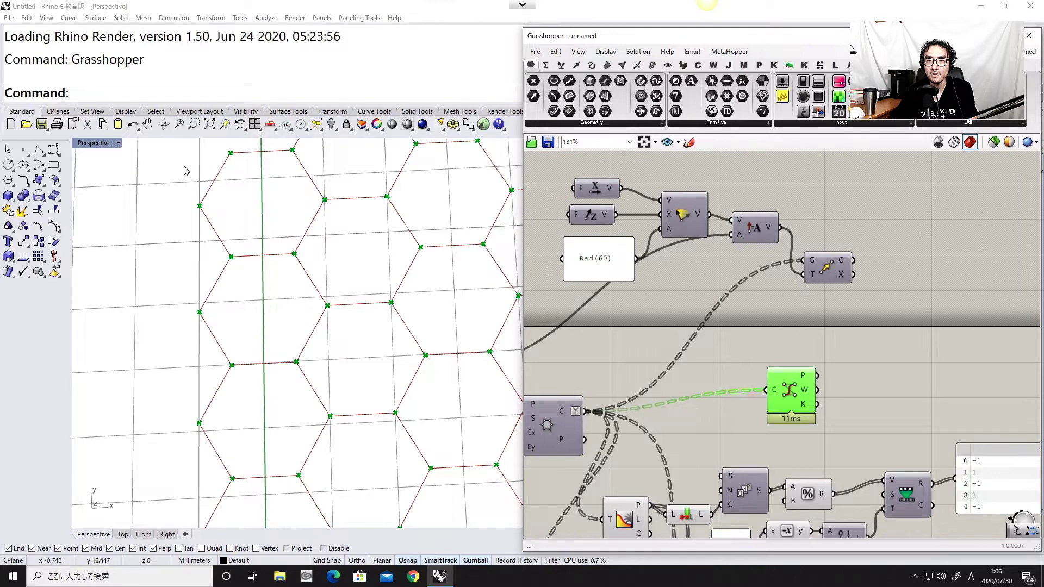
drag(799, 426, 790, 421)
double_click(852, 377)
text(area)
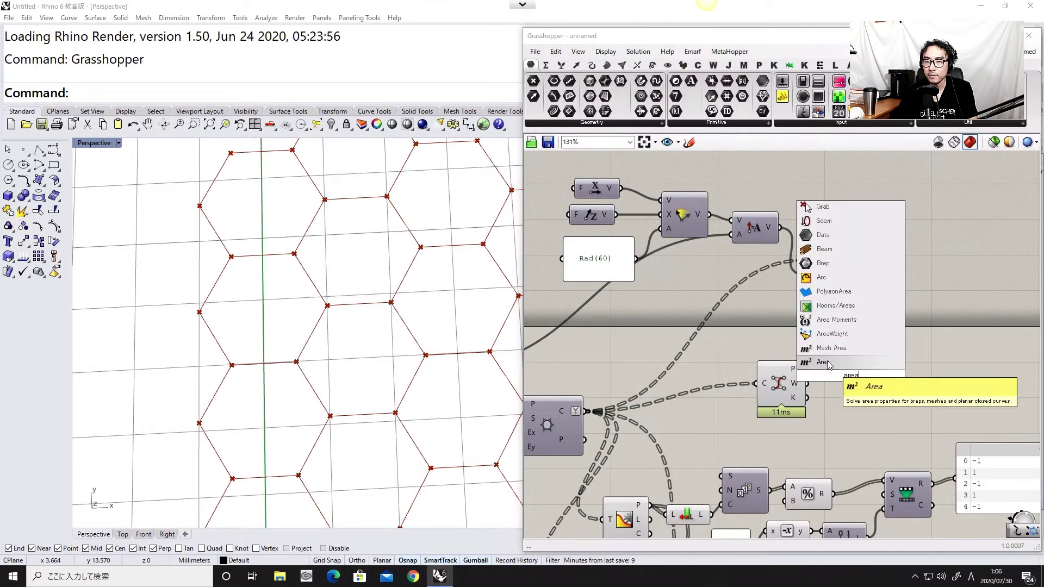
key(Return)
click(853, 378)
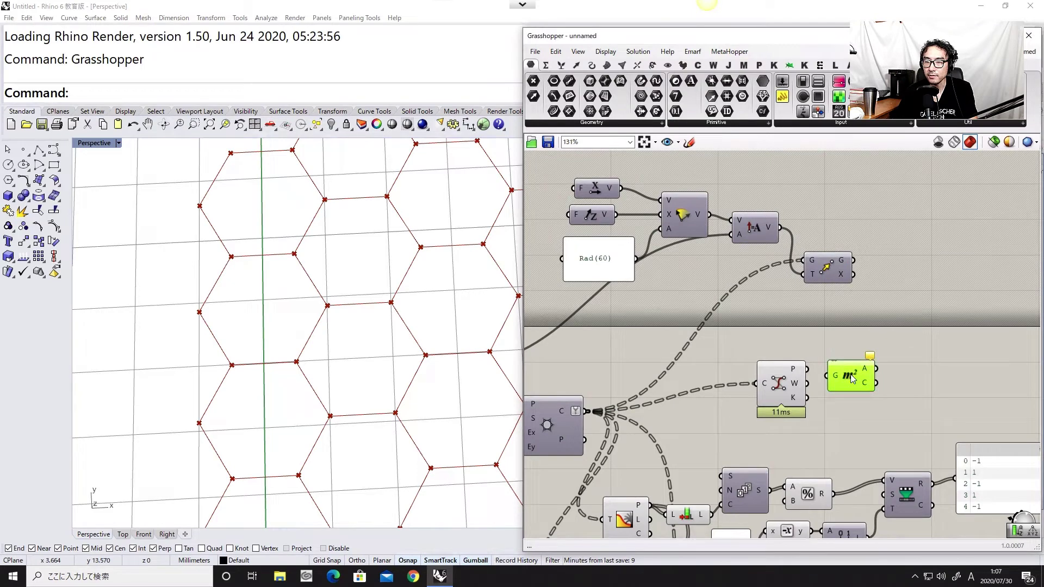
key(Delete)
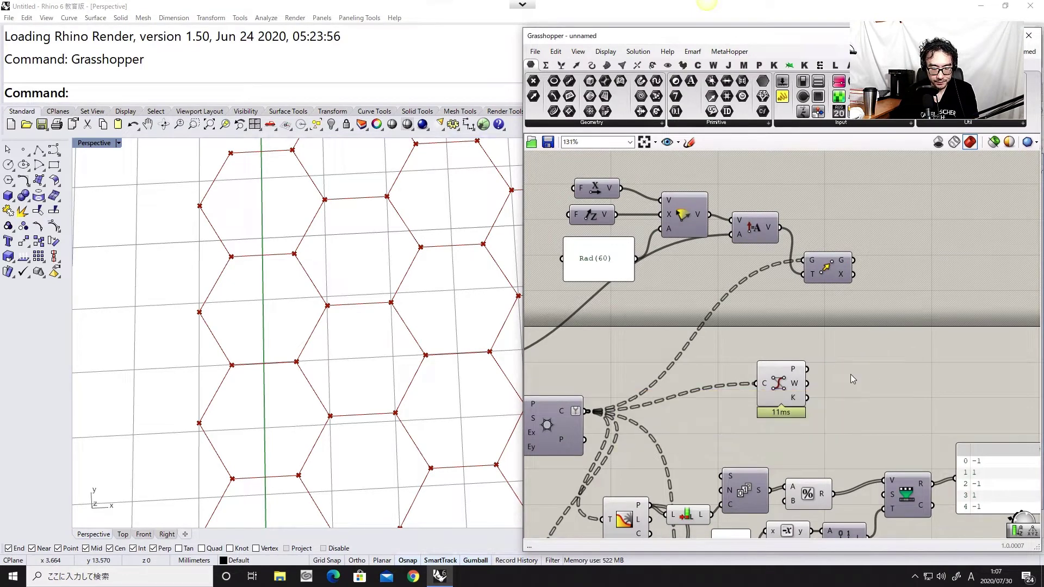
Simplify the hexagonal grid's P output and connect it to a new Point parameter placed above Control Points
right_click(569, 441)
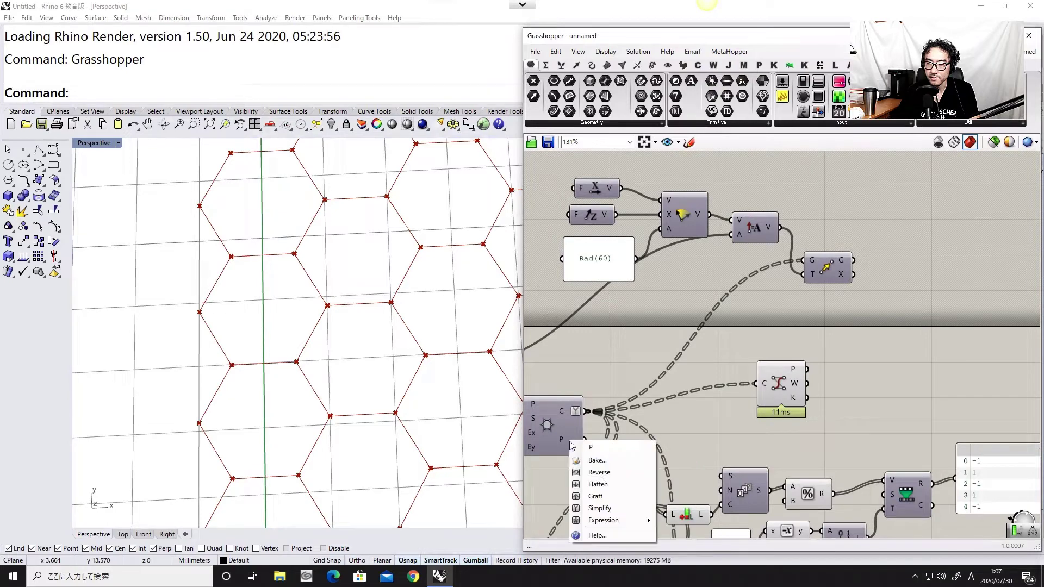
click(600, 508)
double_click(687, 426)
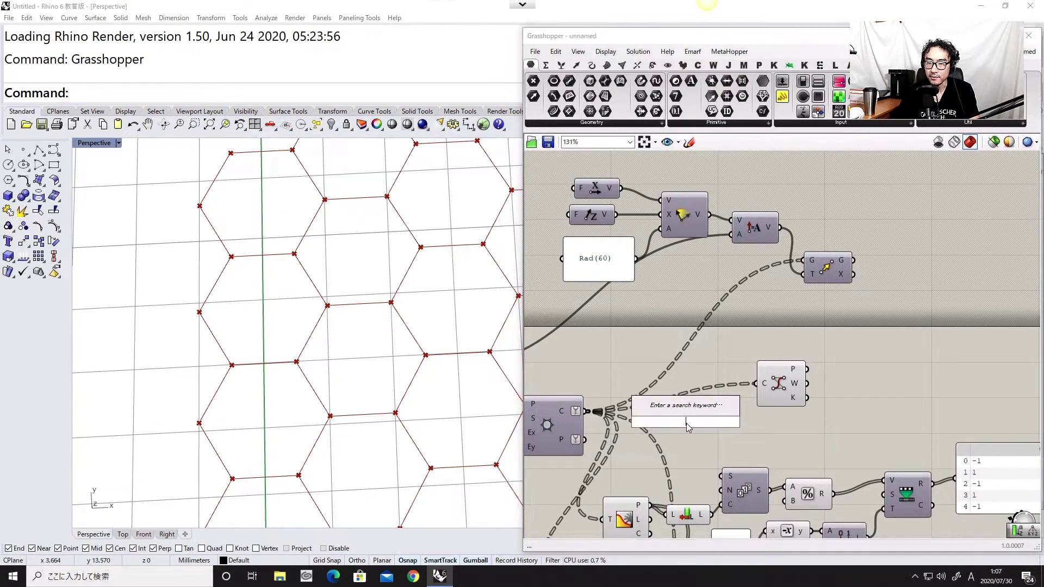
text(point)
key(Return)
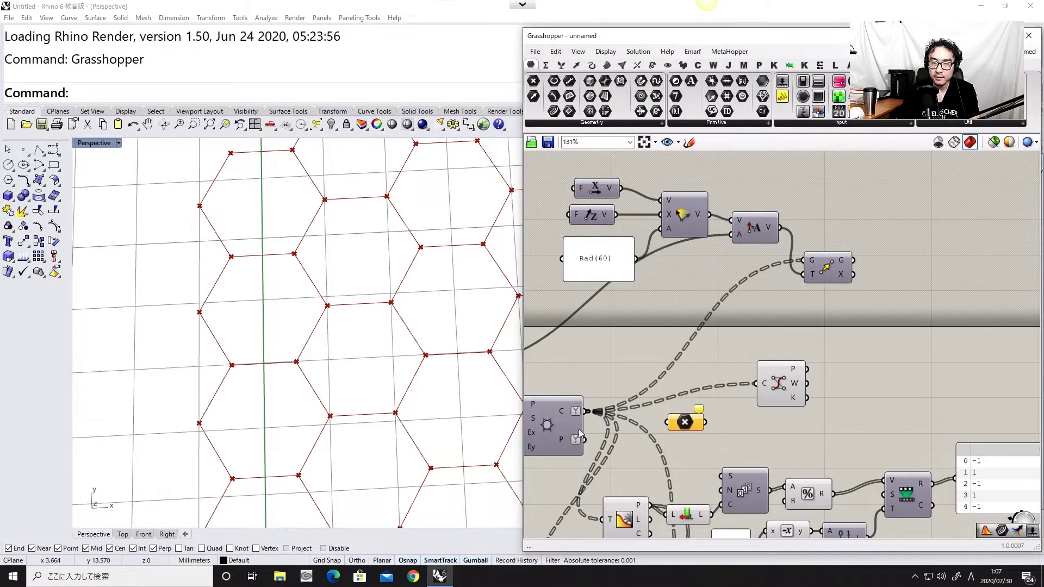
drag(582, 441, 803, 338)
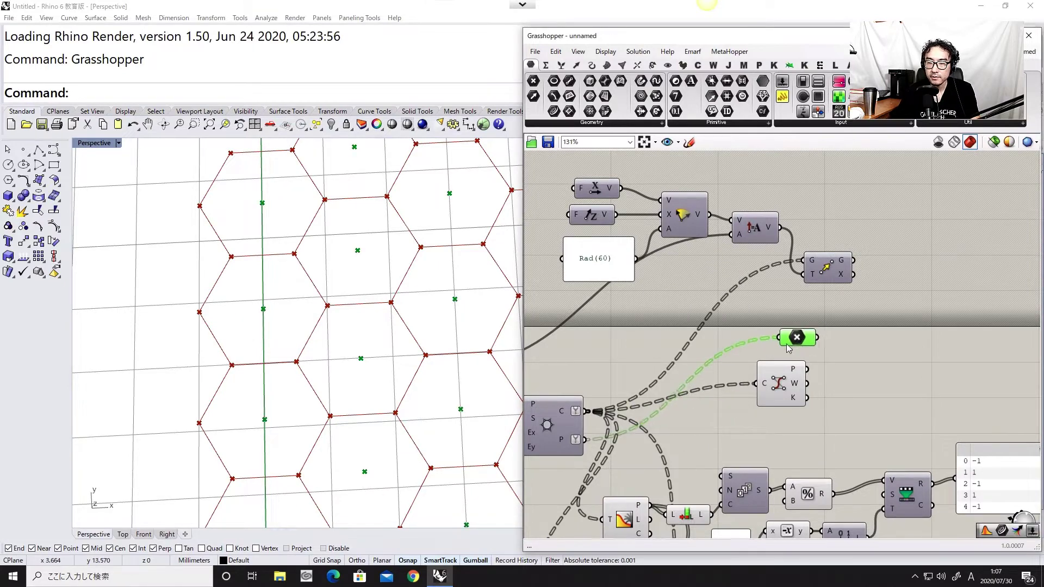
Add a Vector 2Pt component to the right of the Point parameter and connect the points to its A input
click(862, 350)
double_click(861, 343)
text(vec)
click(841, 302)
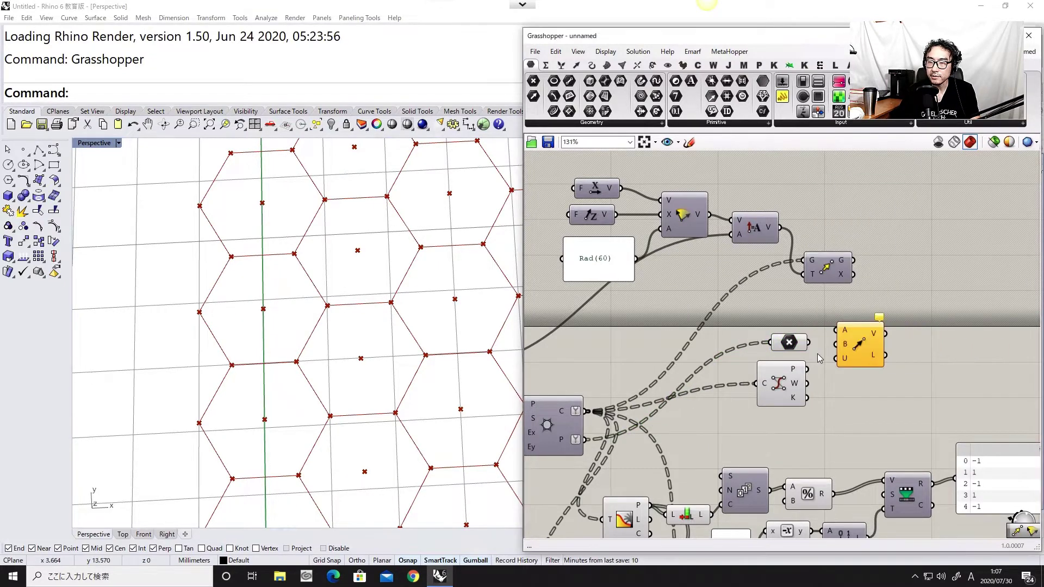
click(783, 382)
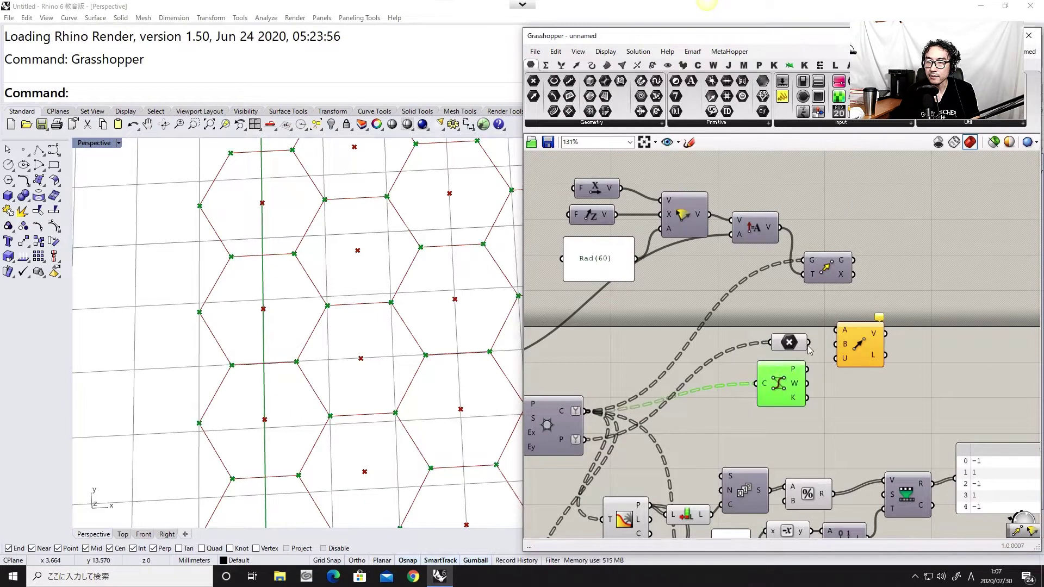
drag(808, 343, 863, 351)
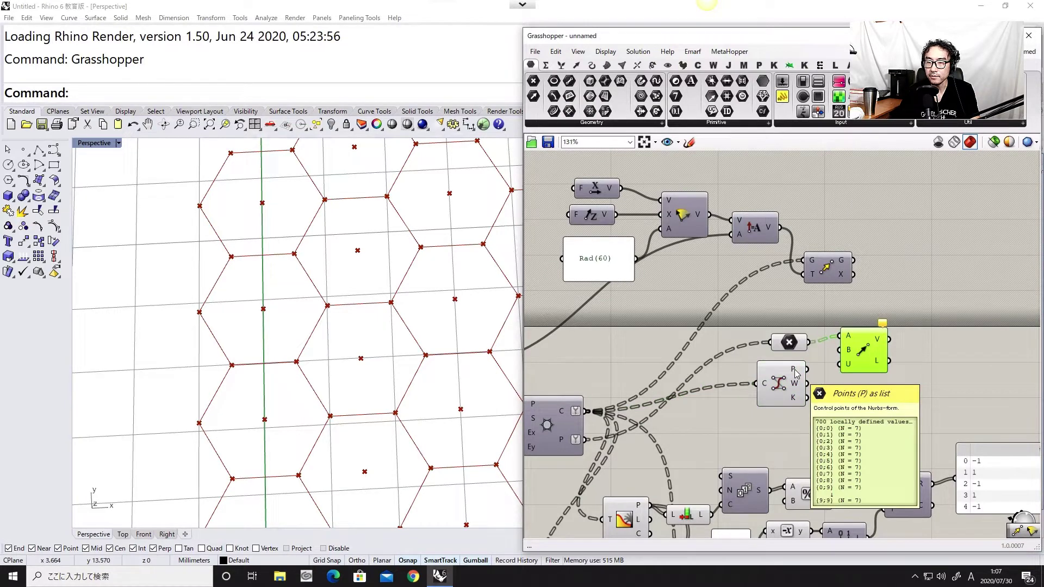
drag(790, 338, 769, 339)
drag(849, 343, 889, 346)
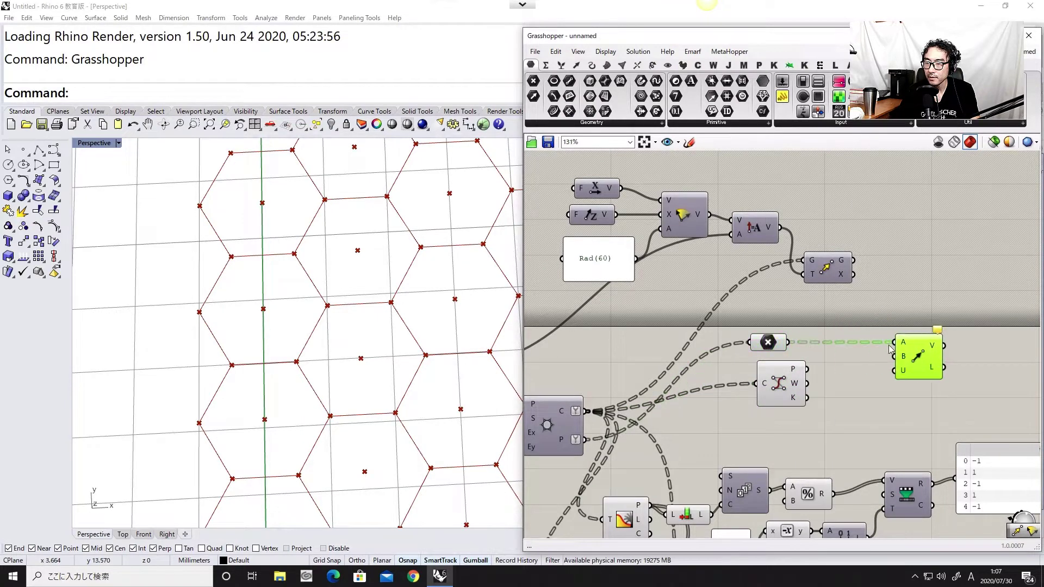
Insert a Graft Tree between the Point parameter and Vector 2Pt's A input, and connect Control Points' P output to B
click(840, 325)
text(G)
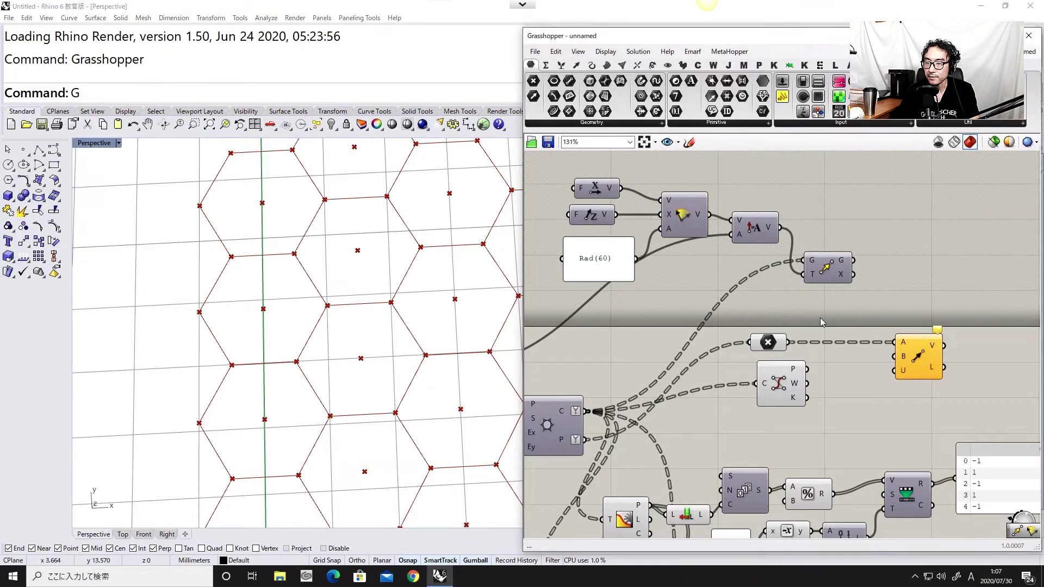
double_click(824, 322)
text(gra)
key(Return)
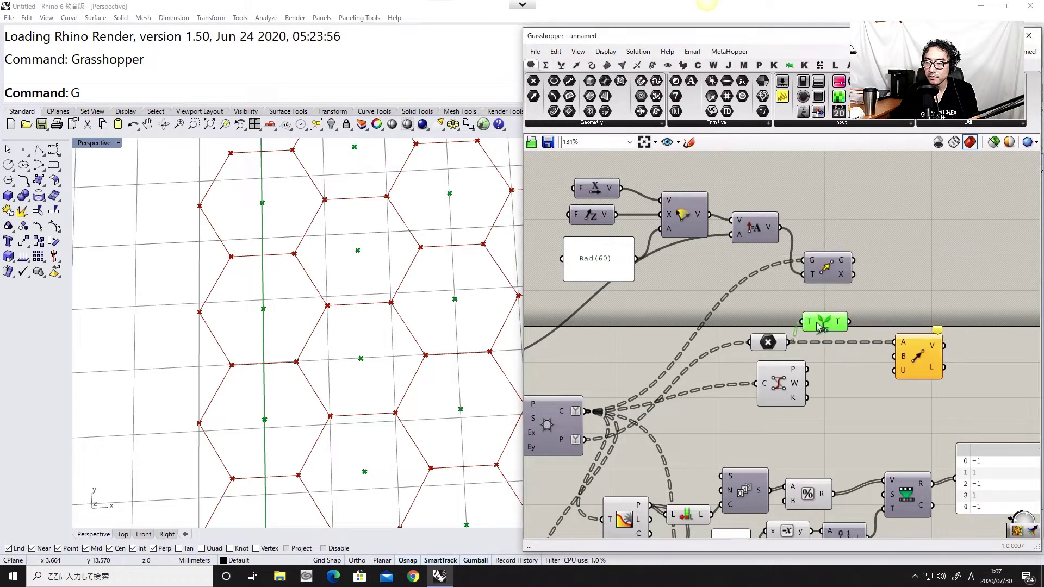
drag(808, 369, 895, 357)
drag(918, 358, 900, 359)
drag(781, 385, 766, 387)
drag(899, 357, 887, 361)
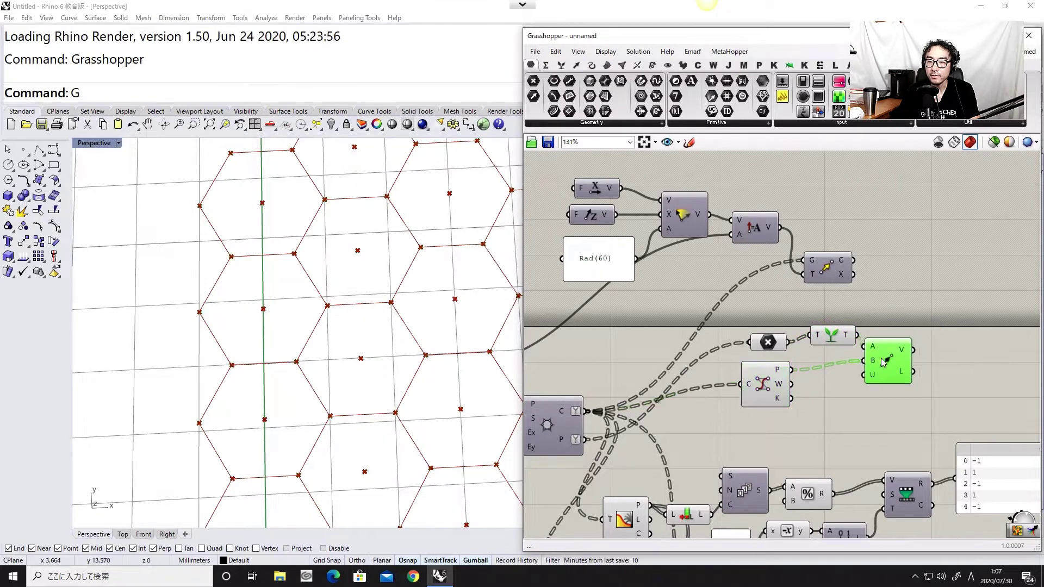
Preview the Vector 2Pt vectors with a Vector Display component anchored at the grafted points, and delete that component
right_drag(973, 352, 899, 354)
double_click(899, 353)
text(vec)
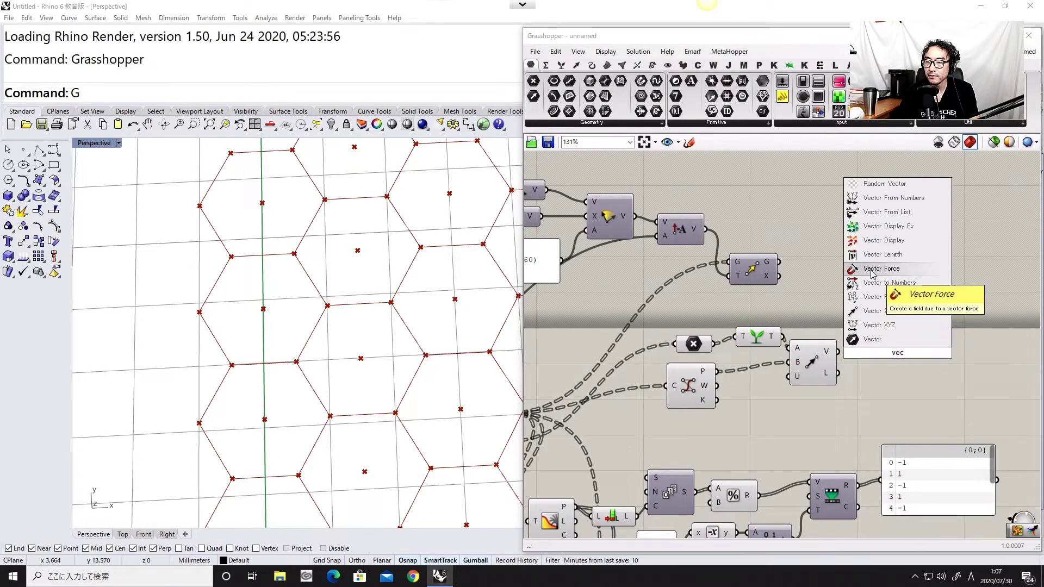
click(874, 243)
drag(838, 351, 881, 356)
drag(884, 342, 889, 340)
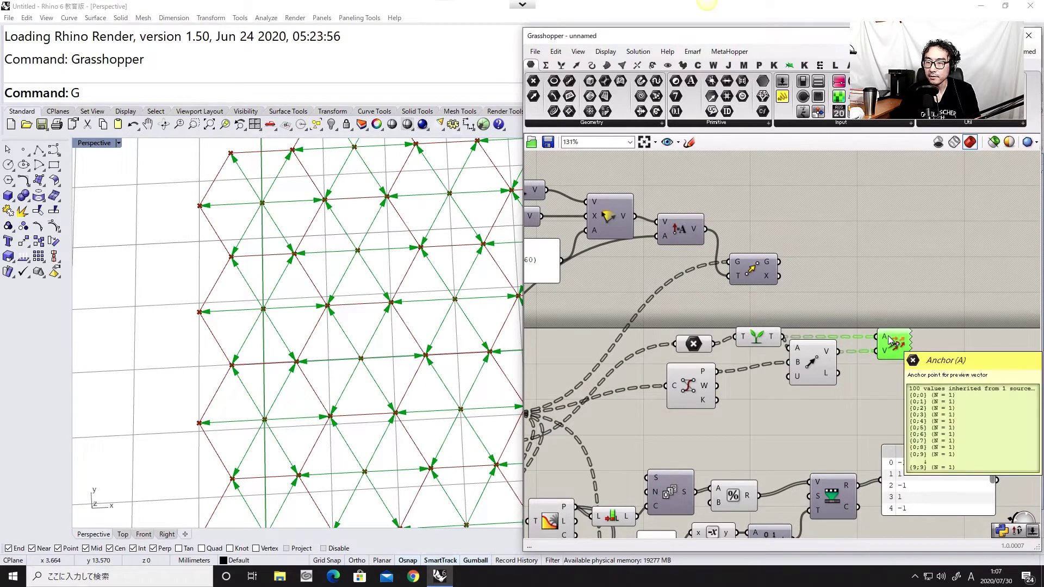
key(Delete)
Add a Unit X vector component and place it below Vector 2Pt
drag(809, 363, 813, 366)
right_drag(813, 366, 787, 369)
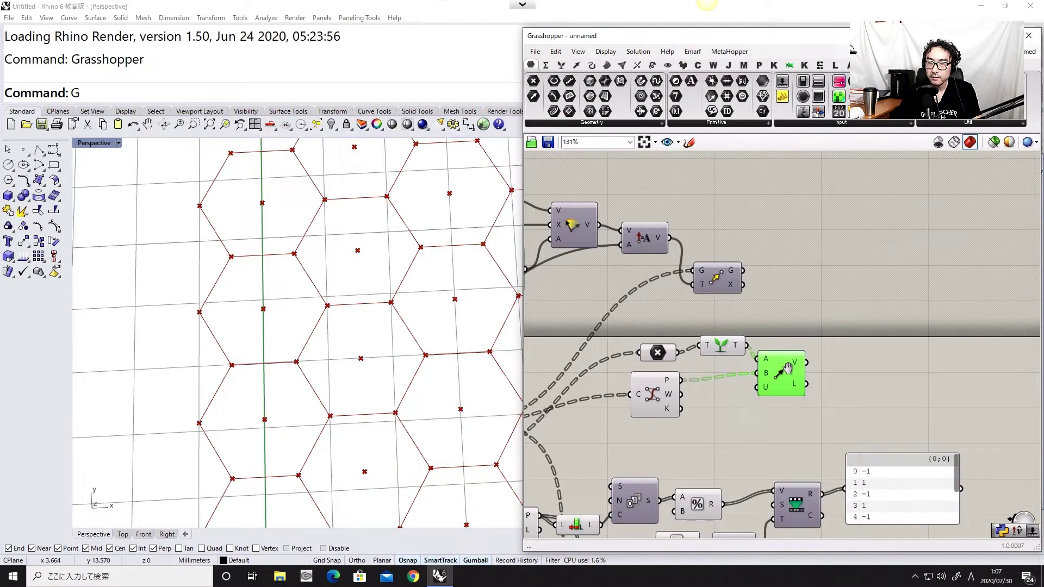
double_click(857, 362)
text(x)
click(851, 353)
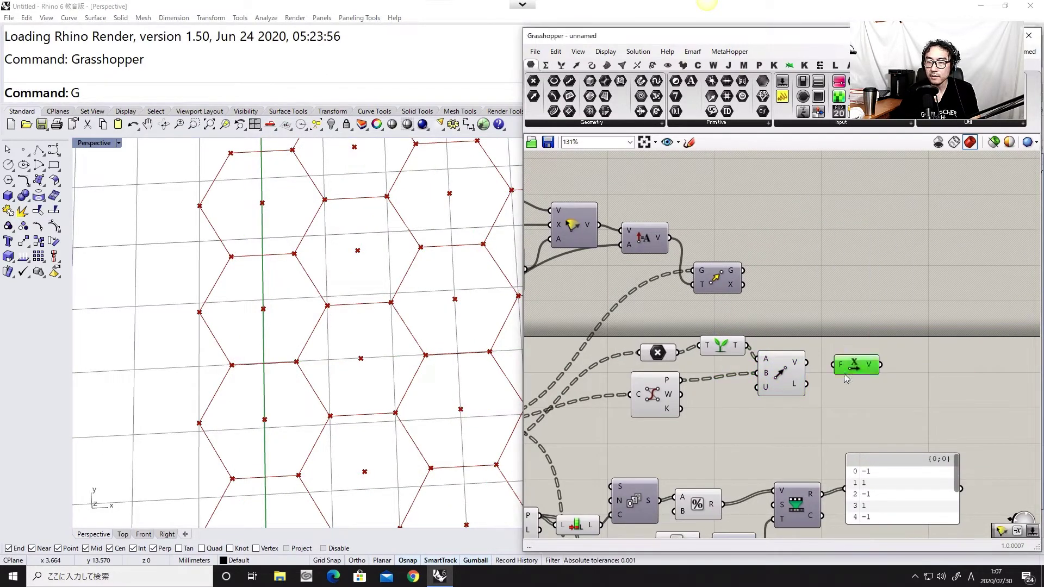
drag(855, 360, 788, 416)
Add an Angle component, connecting Vector 2Pt's V output to its A input and the Unit X vector to B
double_click(880, 367)
text(ang)
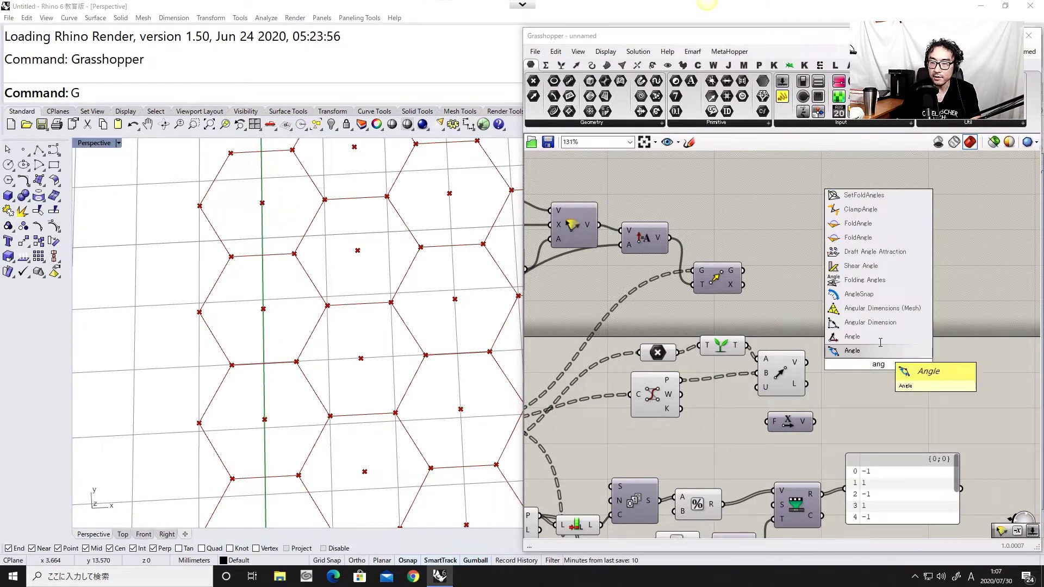
key(Return)
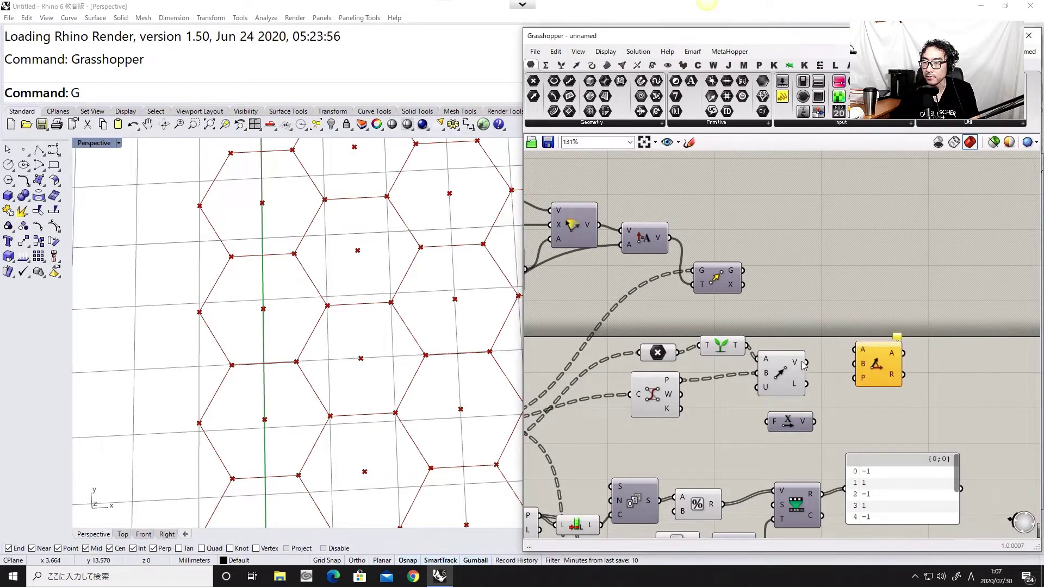
drag(804, 362, 854, 350)
drag(835, 403, 853, 364)
right_drag(897, 385, 839, 365)
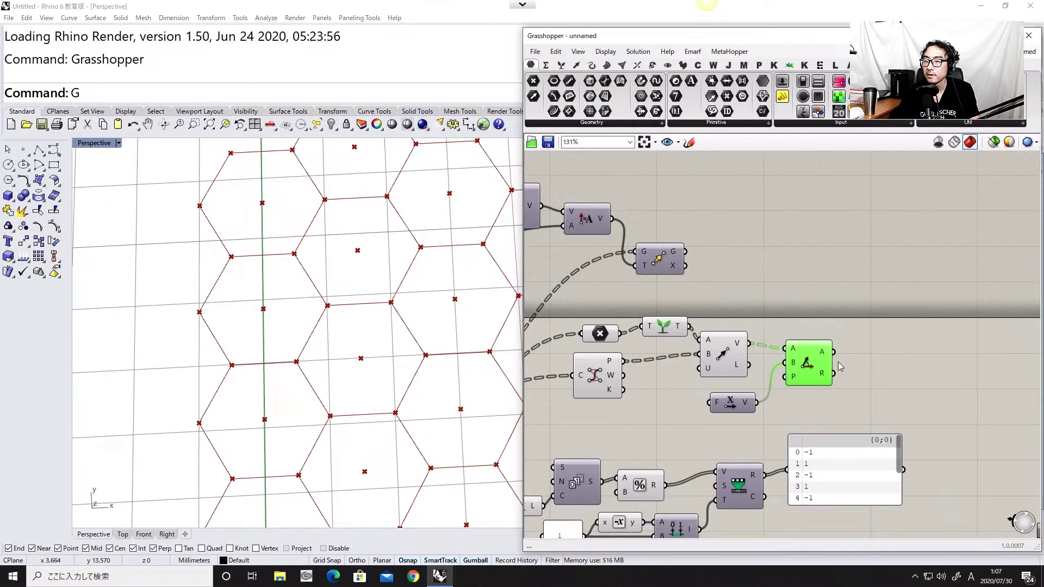
Add a panel and connect the Angle component's A output to it
click(924, 252)
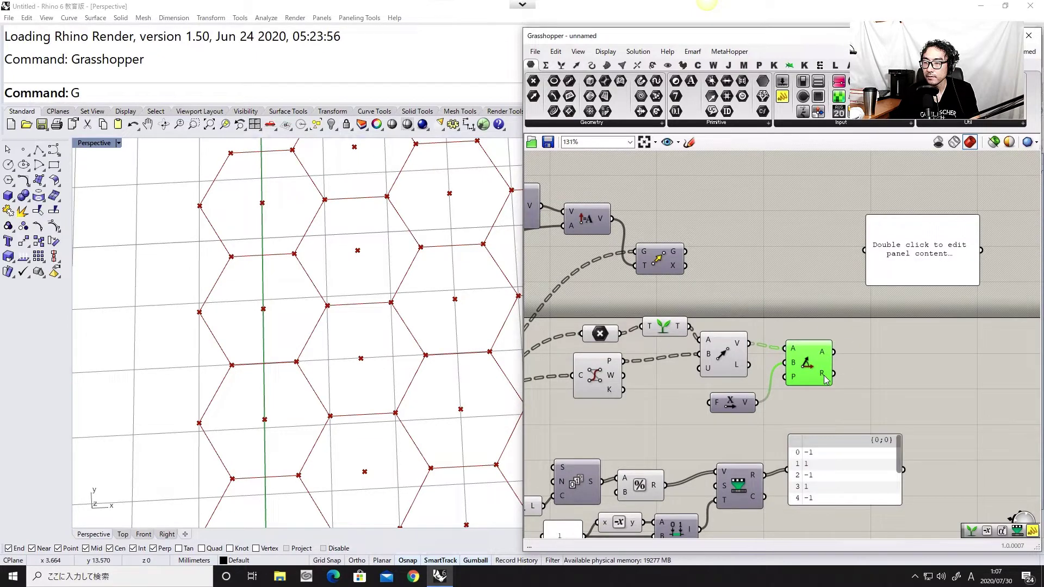
mouse_move(825, 378)
drag(833, 351, 968, 317)
Add a Degrees component between Angle and its panel, converting Angle's A output and feeding the D output to the panel
double_click(919, 352)
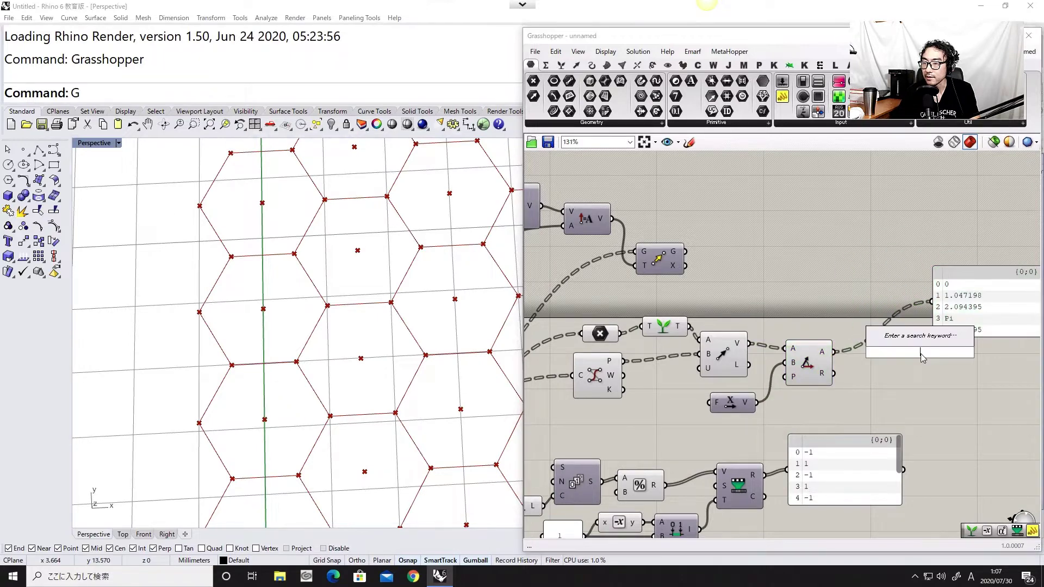
text(degree)
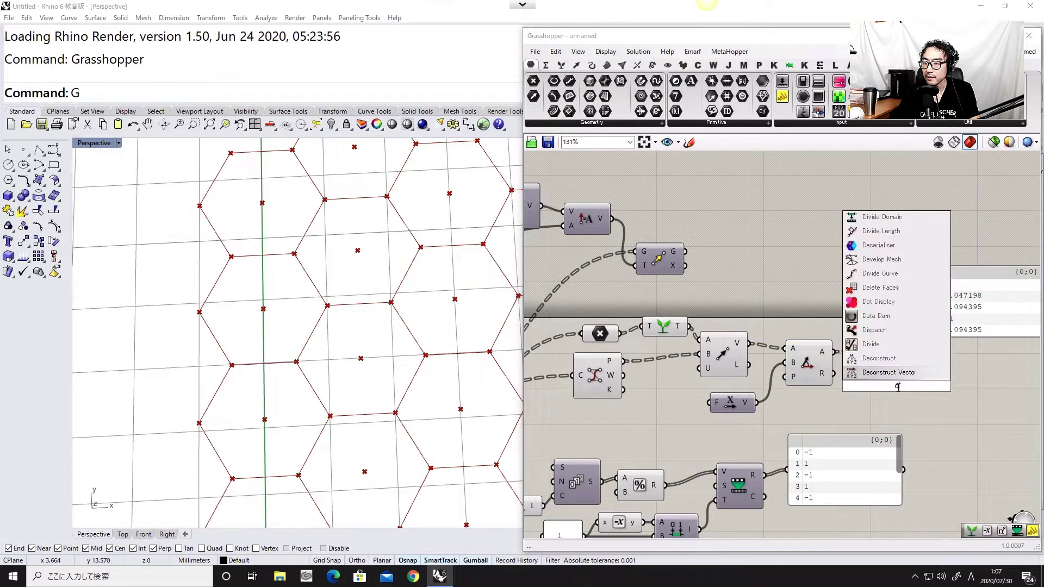
click(873, 372)
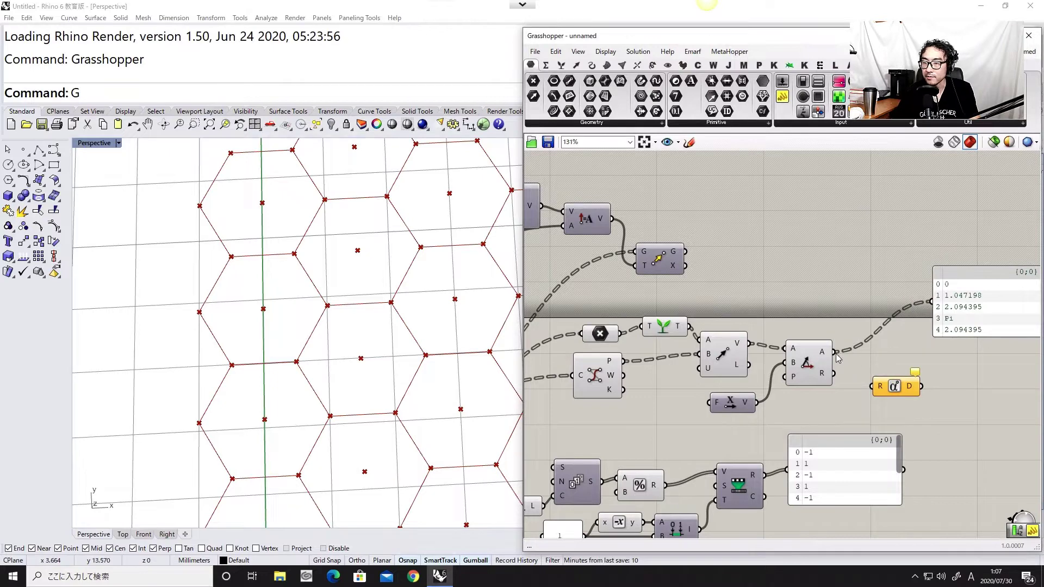
drag(897, 387, 886, 352)
right_drag(964, 345, 869, 343)
drag(875, 335, 888, 366)
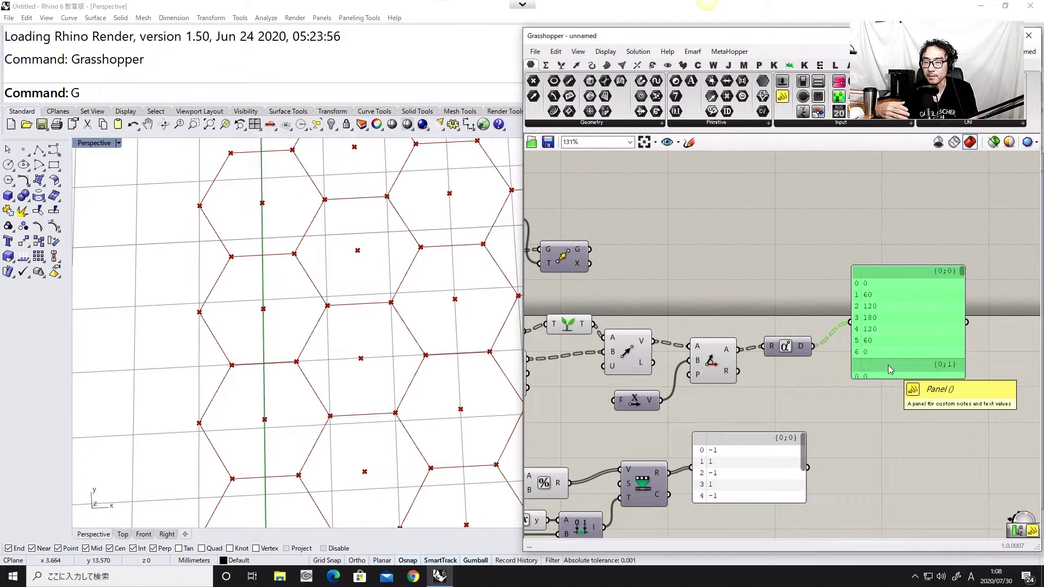
Add a Larger Than component beside Degrees, connect Degrees' D output to its A input, and move the panel aside
double_click(869, 405)
text(l)
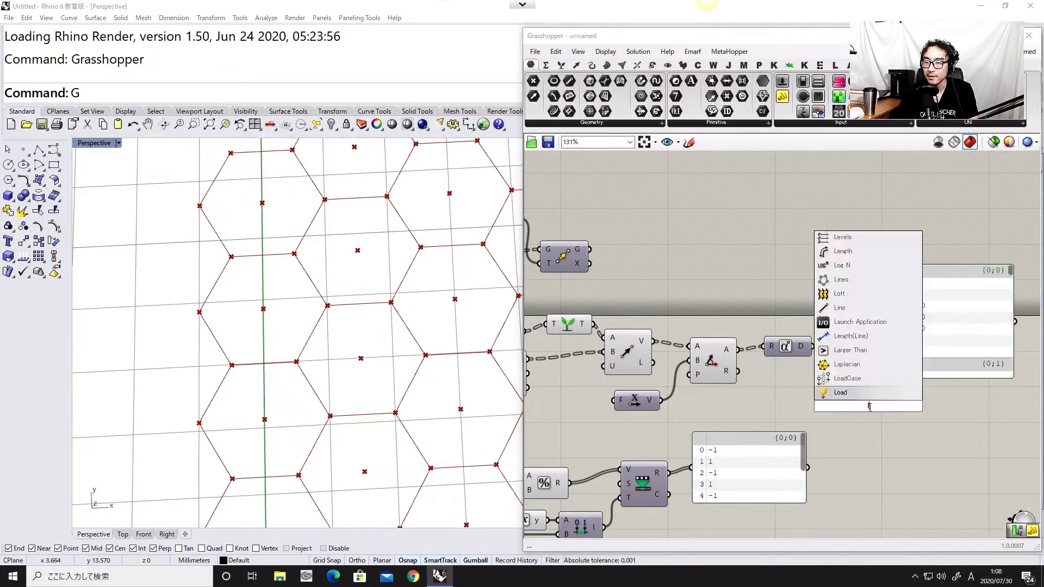
text(arger)
click(855, 393)
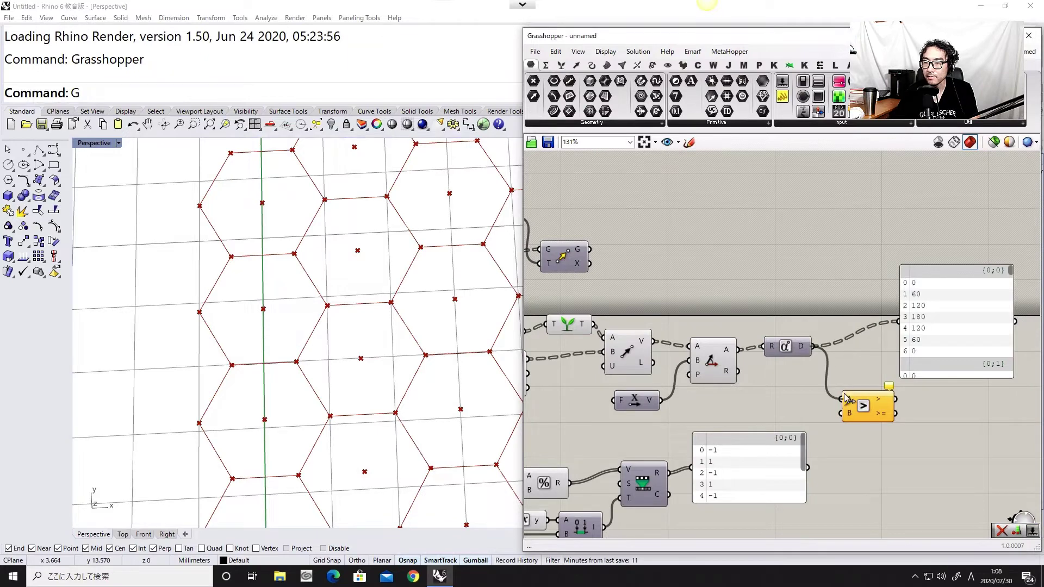
drag(844, 394, 845, 396)
drag(862, 404, 948, 346)
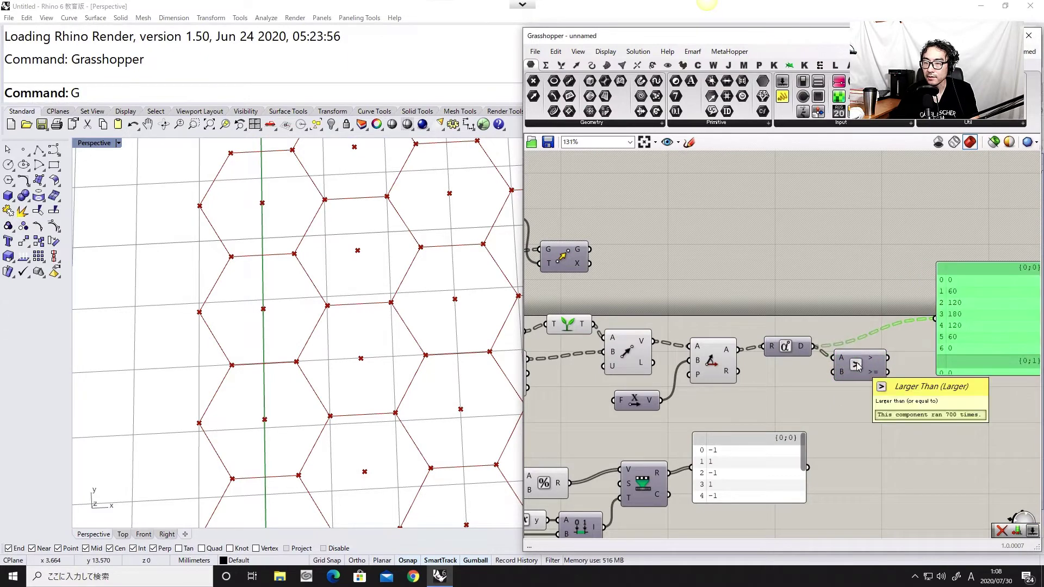
Add a small panel containing 90 and connect it to Larger Than's B input
double_click(813, 389)
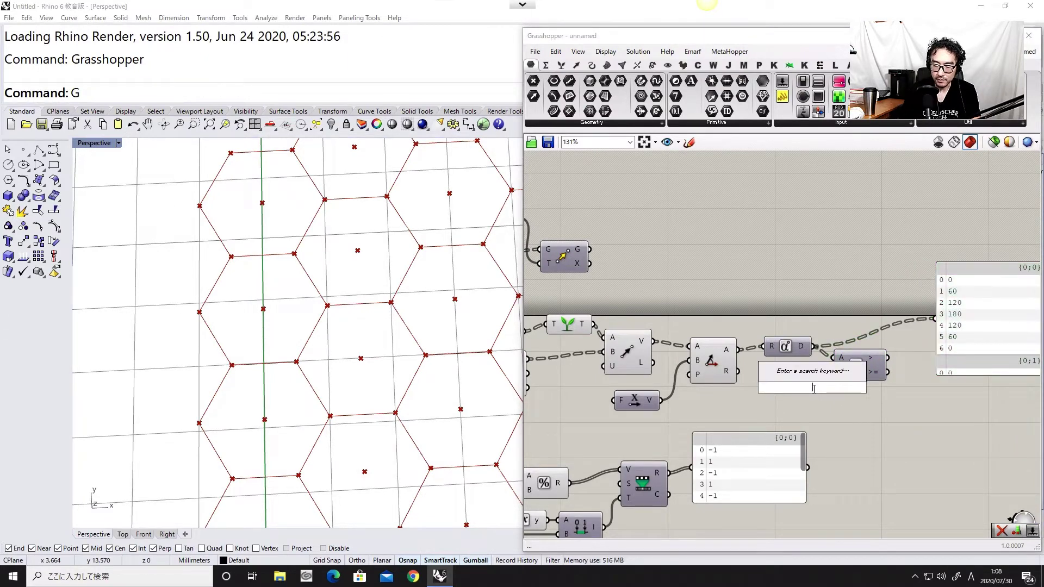
text(panel)
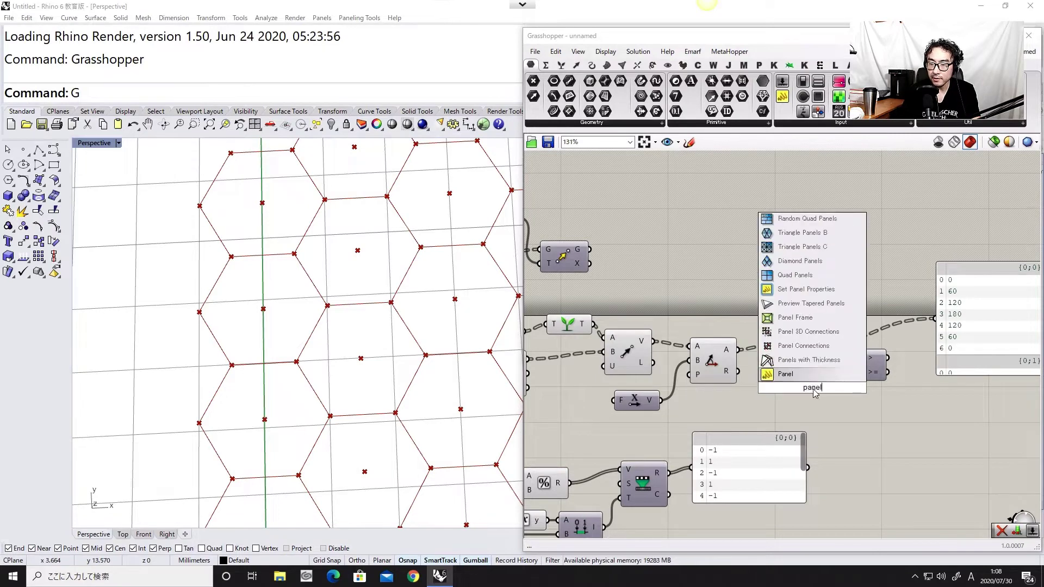
key(Return)
text(90)
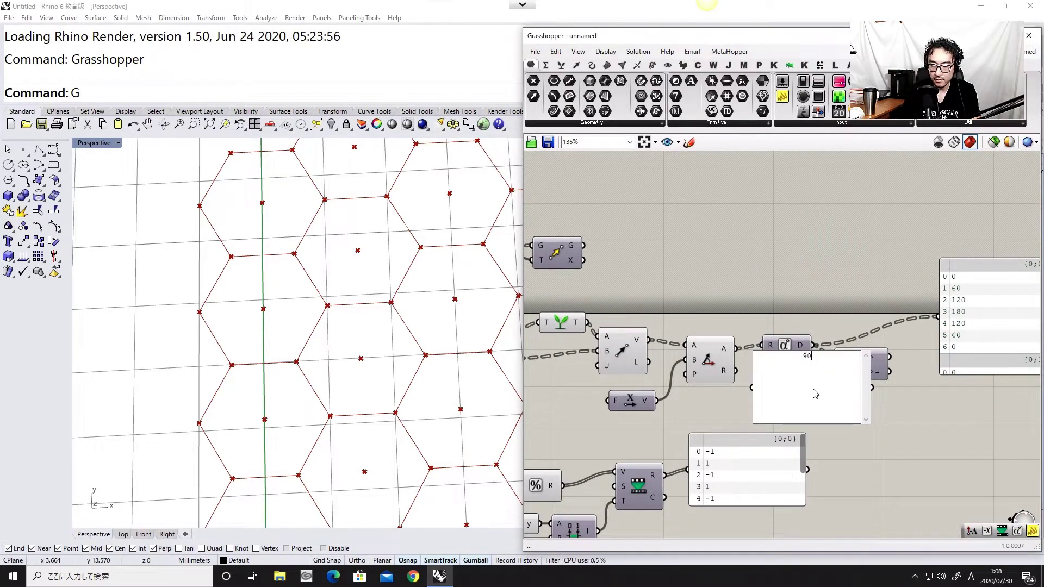
click(926, 450)
drag(868, 422, 835, 371)
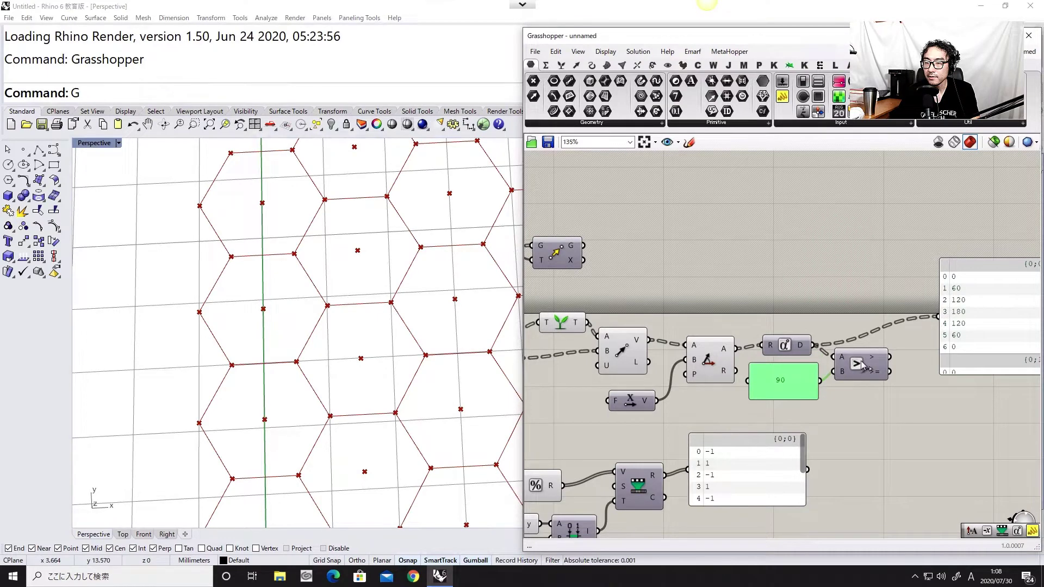
Move the results panel further from Larger Than and connect the > output to it
drag(965, 361, 1018, 341)
right_drag(934, 360, 837, 359)
drag(794, 356, 955, 318)
scroll(895, 339, down, 2)
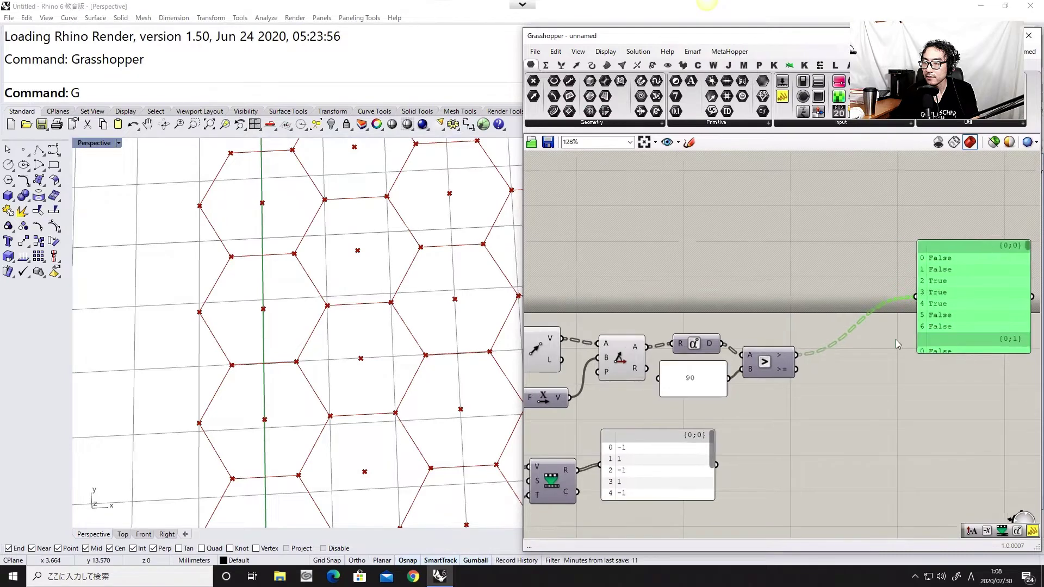
right_drag(830, 362, 881, 347)
scroll(793, 414, down, 2)
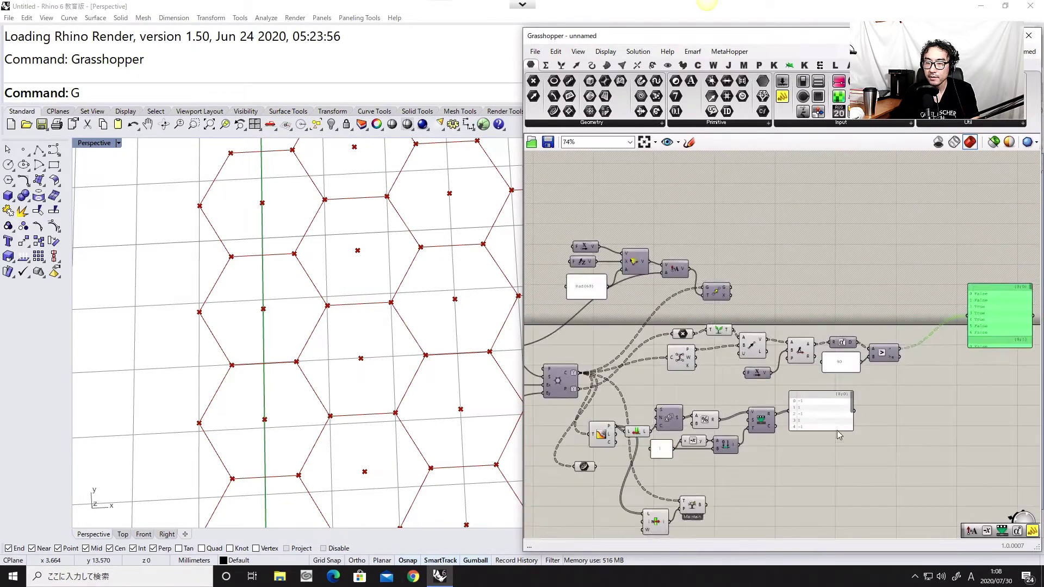
Shift the Series, Modulus and Remap Numbers group with its panel sideways so it sits below Larger Than
drag(819, 473, 596, 393)
drag(609, 441, 725, 439)
click(801, 471)
scroll(886, 431, up, 2)
right_drag(885, 431, 782, 450)
scroll(782, 448, up, 2)
drag(842, 429, 866, 435)
right_drag(864, 420, 794, 443)
scroll(757, 420, up, 1)
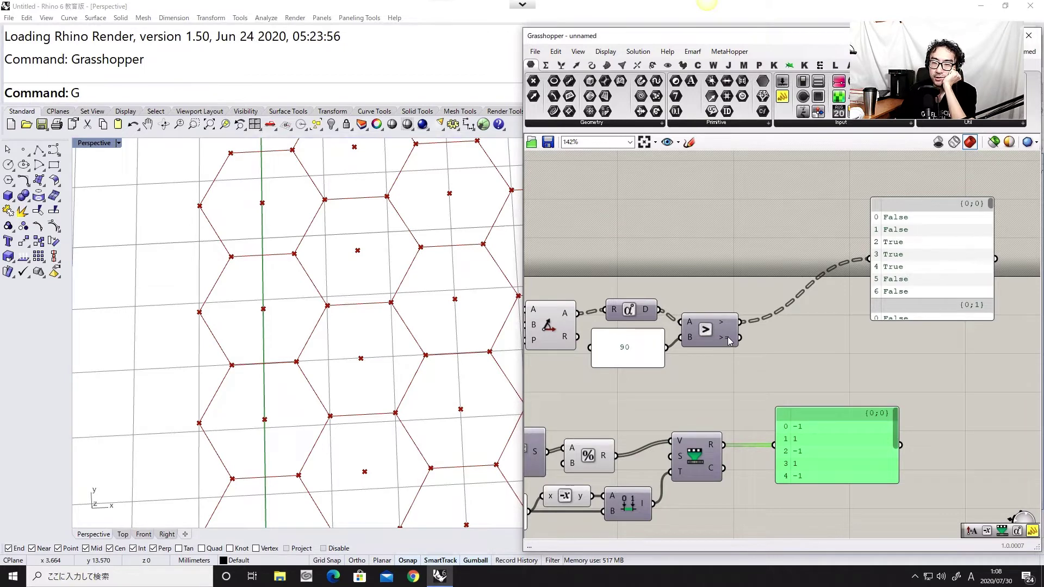
Examine the alternating-value list and the Larger Than true/false list alongside the hexagon grid
drag(727, 337, 728, 341)
click(697, 442)
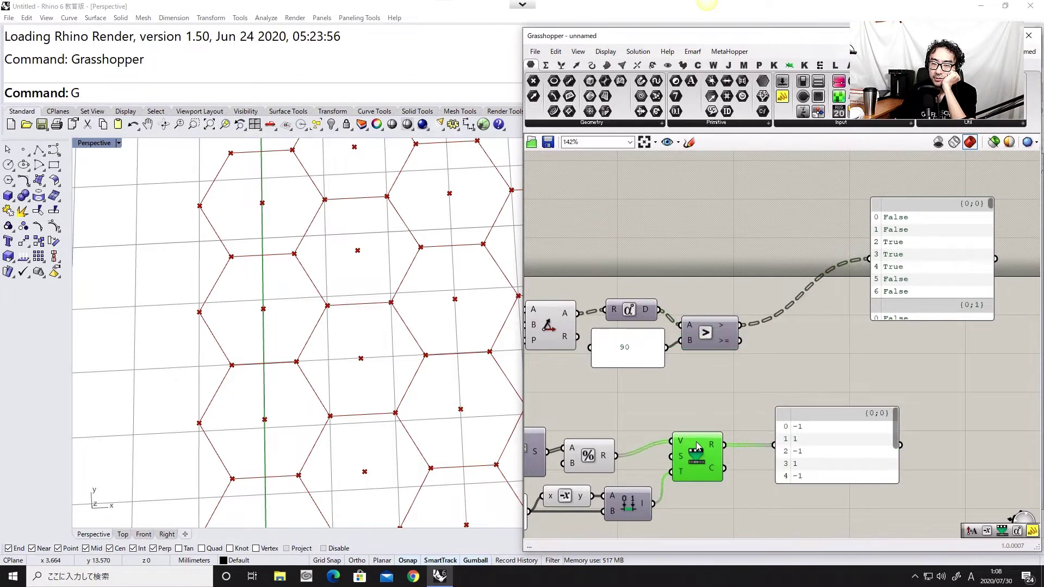
scroll(337, 268, down, 4)
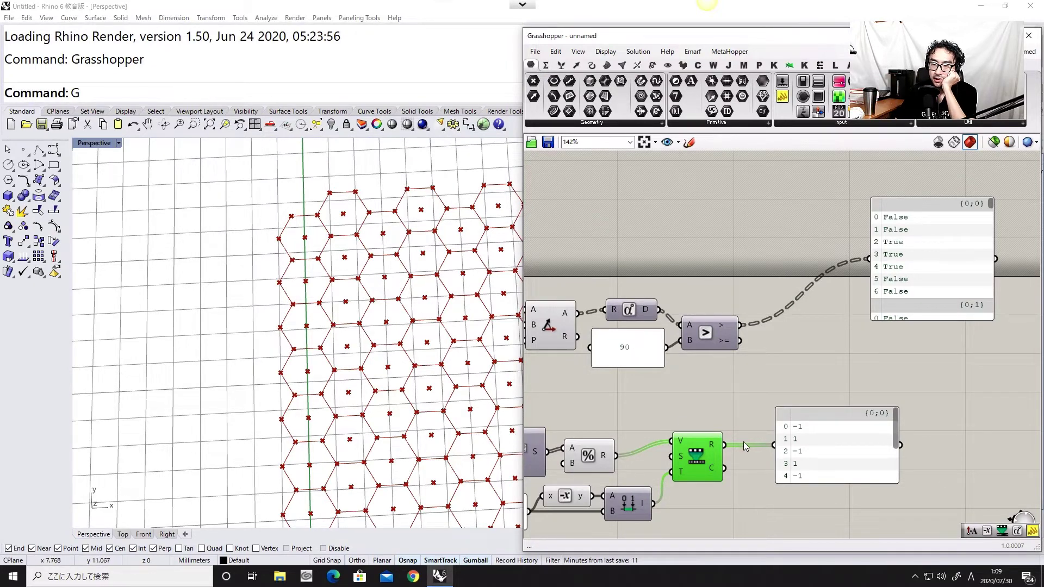
right_drag(807, 455, 903, 402)
scroll(777, 399, down, 1)
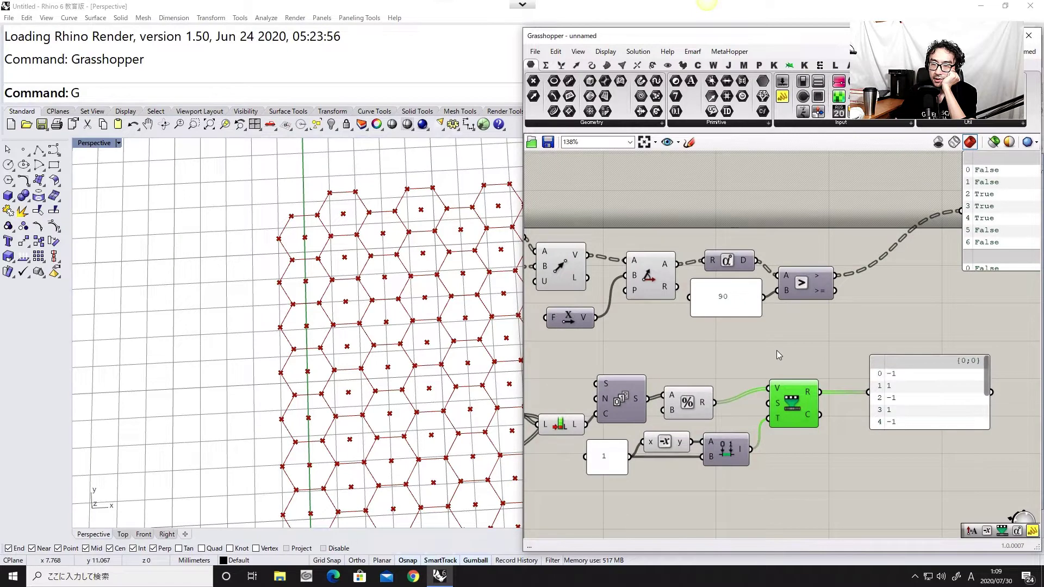
right_drag(805, 307, 776, 344)
scroll(783, 341, up, 1)
right_drag(848, 315, 795, 338)
drag(902, 299, 923, 298)
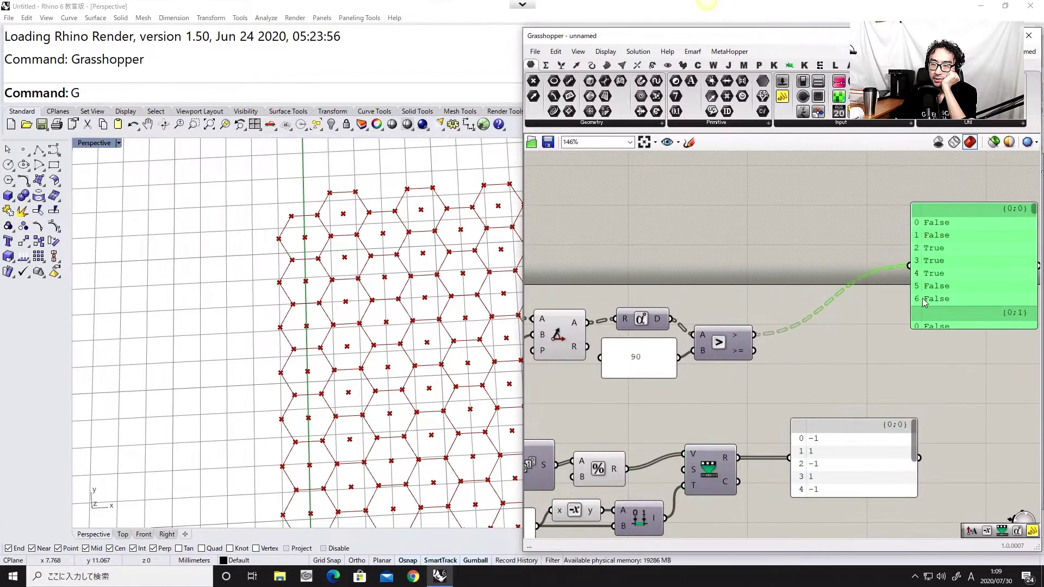
double_click(812, 252)
text(split)
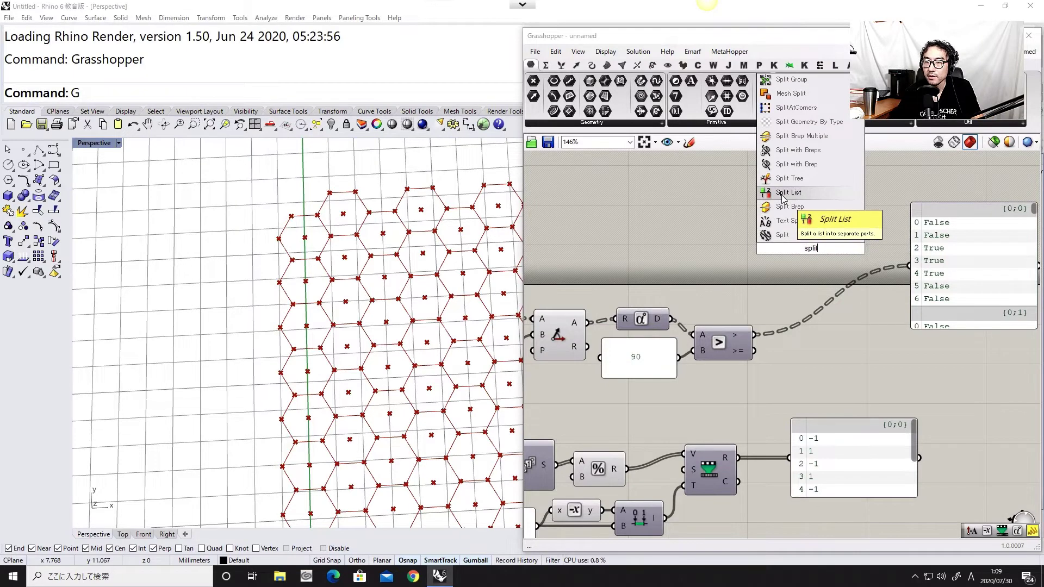
click(790, 194)
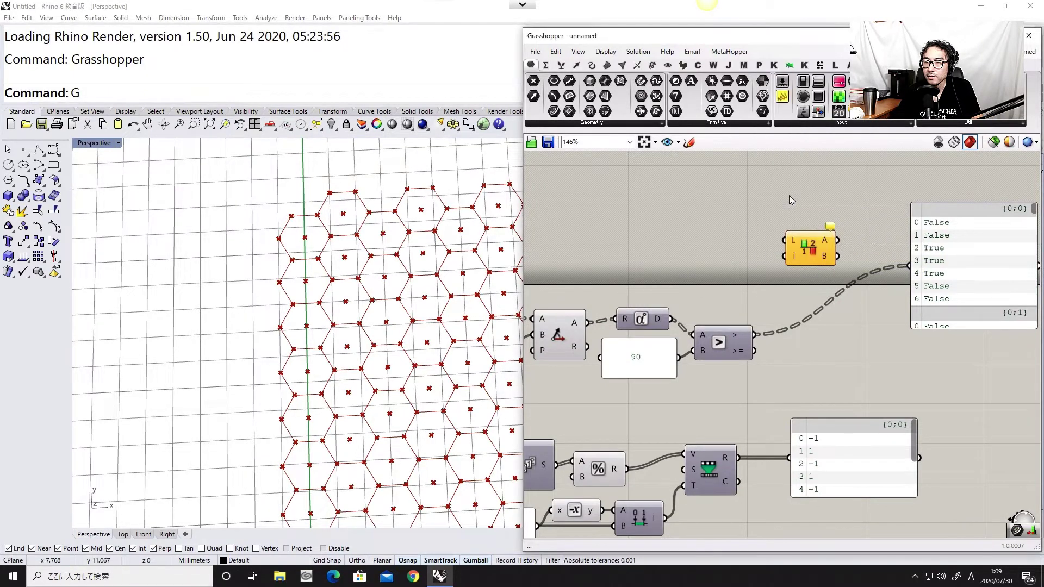
scroll(802, 243, up, 1)
click(813, 256)
key(Delete)
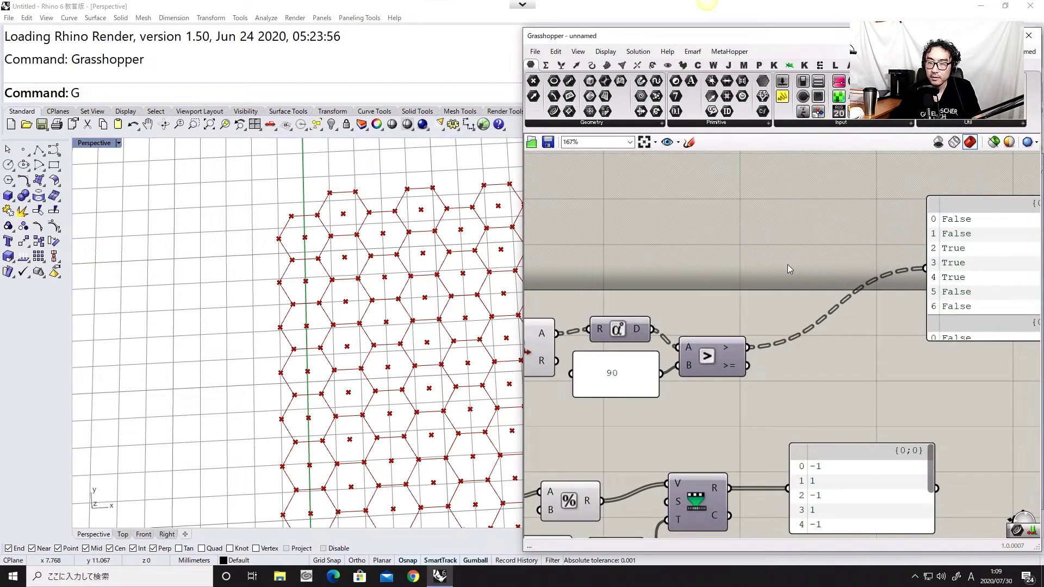
Add a Dispatch component above Larger Than and connect the > output to its P input
double_click(787, 264)
text(d)
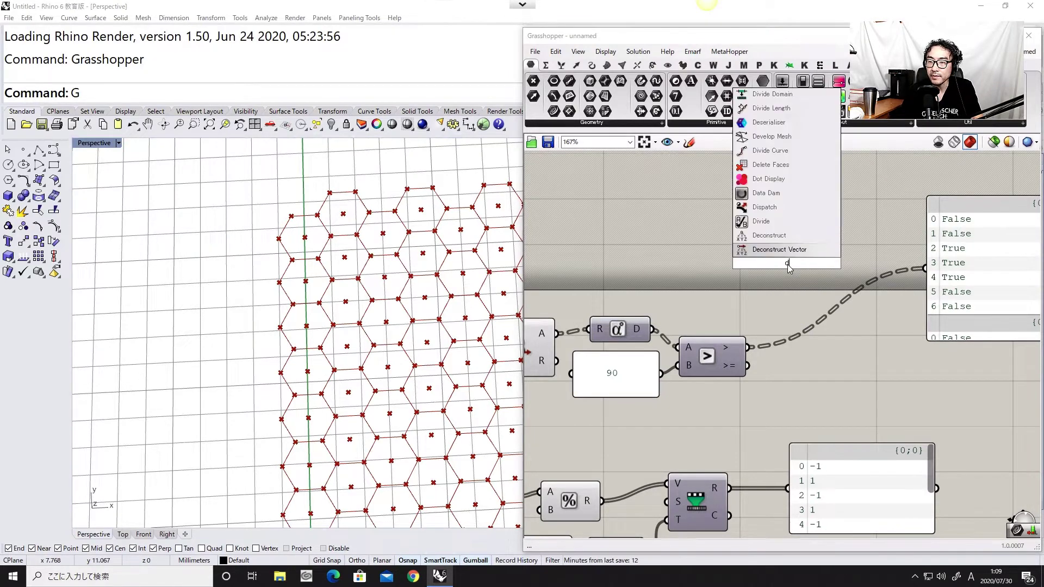
text(isp)
click(788, 250)
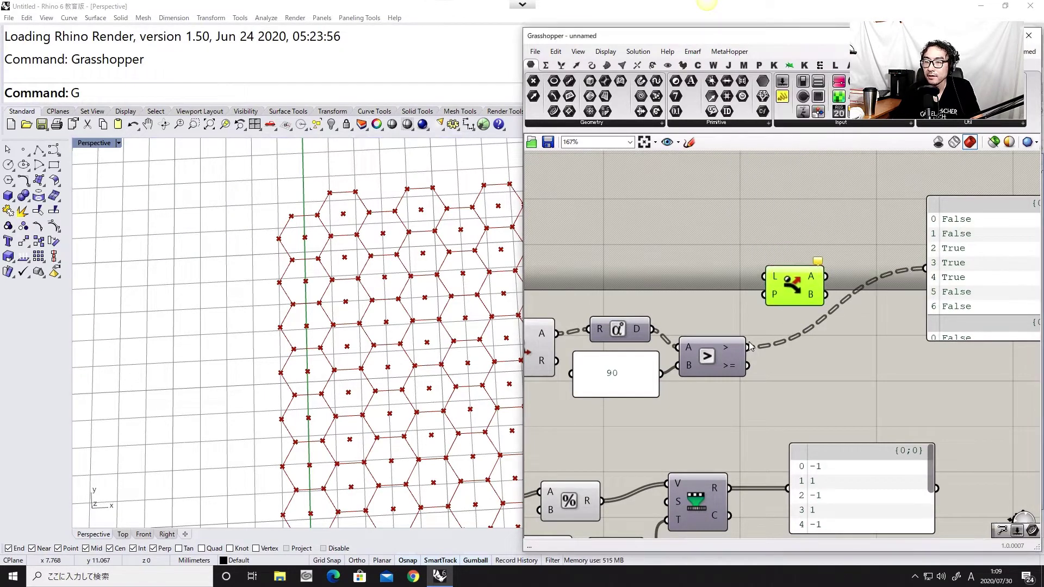
drag(749, 346, 763, 294)
Connect the Control Points component's P output to Dispatch's L input
right_drag(728, 281, 816, 310)
scroll(747, 312, down, 1)
right_drag(628, 319, 805, 312)
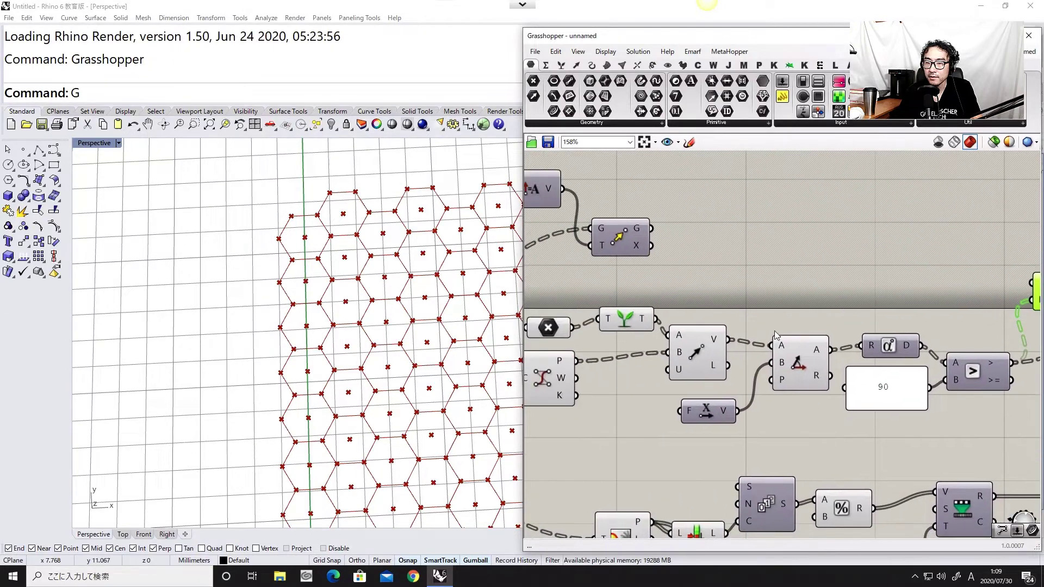
click(703, 351)
right_drag(703, 350, 818, 350)
click(674, 366)
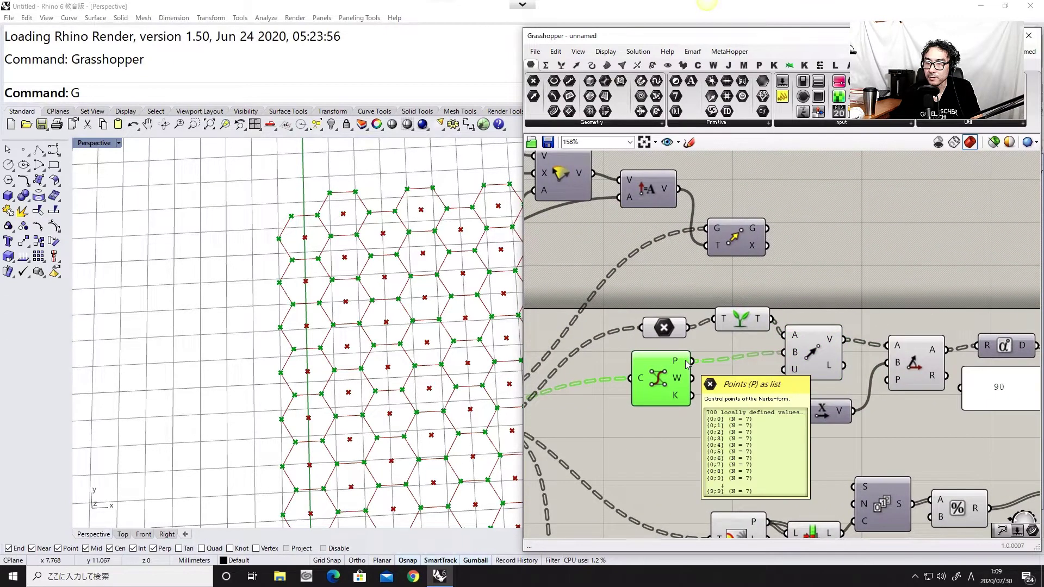
drag(689, 362, 1021, 291)
scroll(726, 338, down, 1)
scroll(917, 318, down, 4)
scroll(905, 313, up, 4)
scroll(858, 306, up, 3)
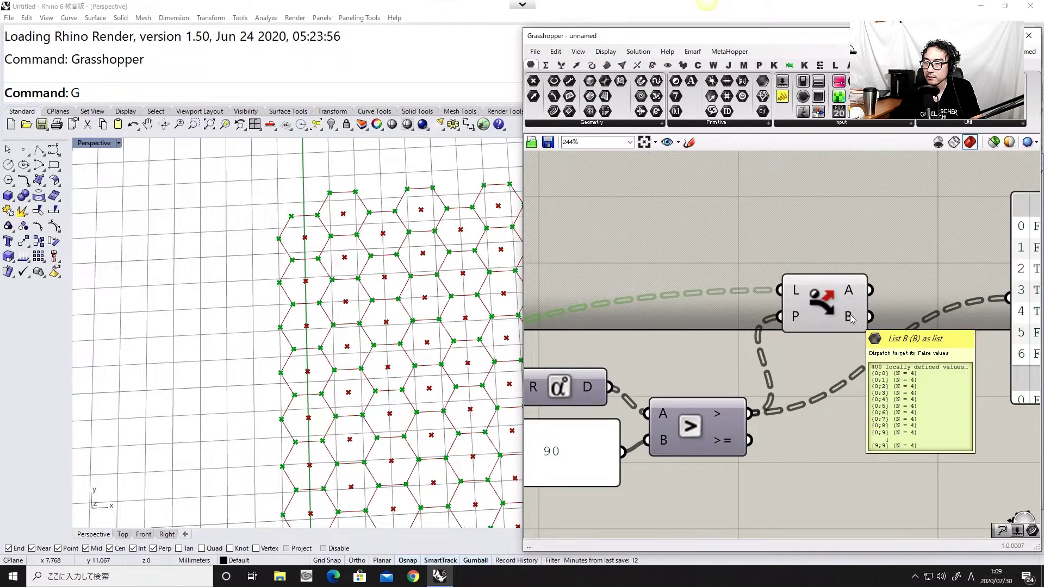
click(832, 308)
scroll(970, 326, down, 4)
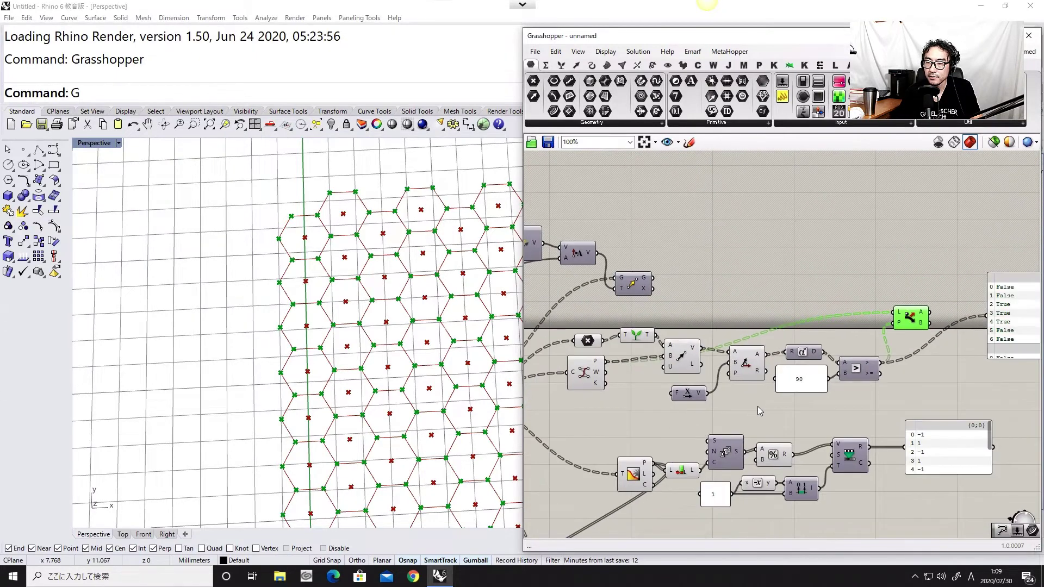
Turn off the preview of the components from the centre points and Control Points through Angle
drag(759, 411, 565, 324)
middle_click(596, 346)
click(627, 315)
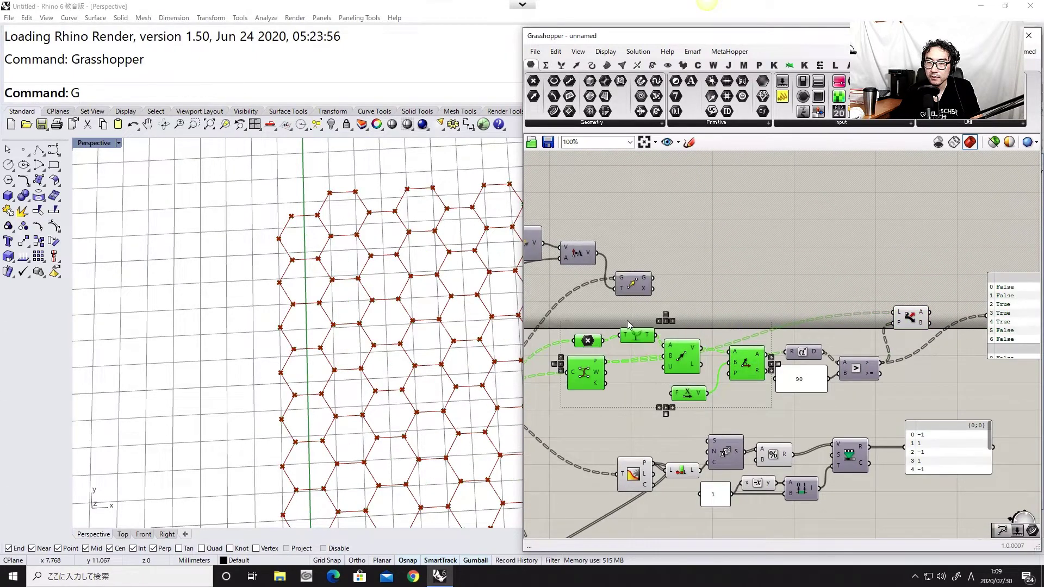
Add a Point parameter beside Dispatch and connect Dispatch's A output to it to preview those corners
right_drag(932, 322, 795, 327)
drag(861, 332, 898, 363)
double_click(826, 295)
text(point)
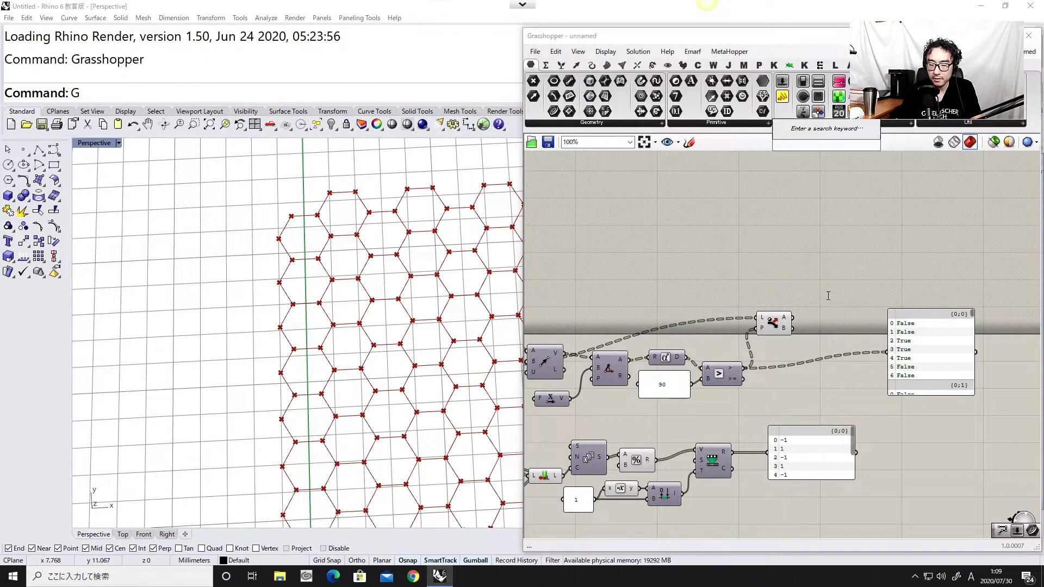
click(810, 281)
scroll(797, 295, up, 3)
drag(788, 336, 822, 294)
drag(846, 297, 839, 295)
Switch the Point parameter's source to Dispatch's B output to preview the other corners
scroll(254, 207, down, 5)
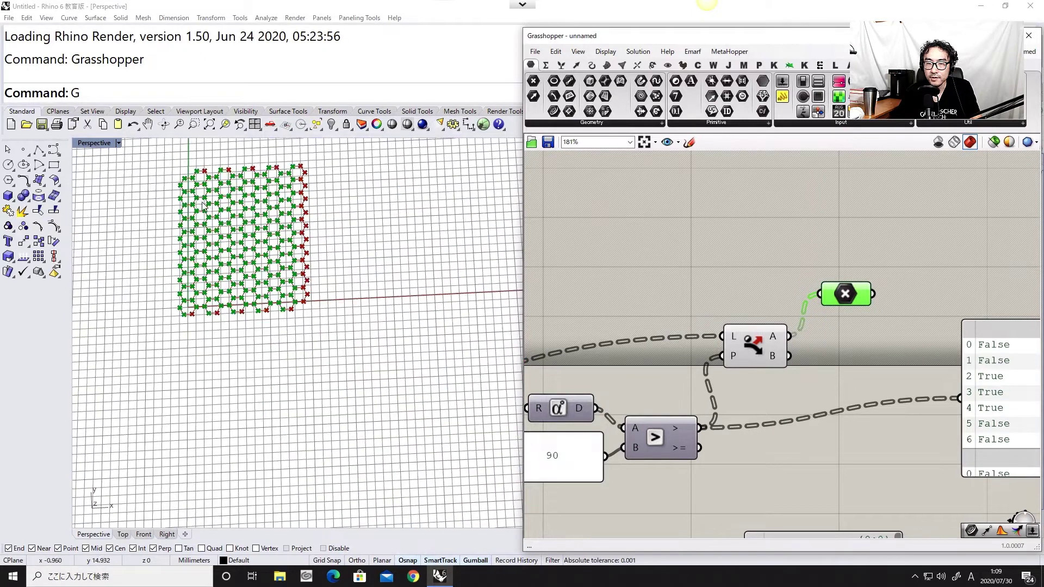
scroll(253, 208, up, 2)
drag(788, 356, 836, 350)
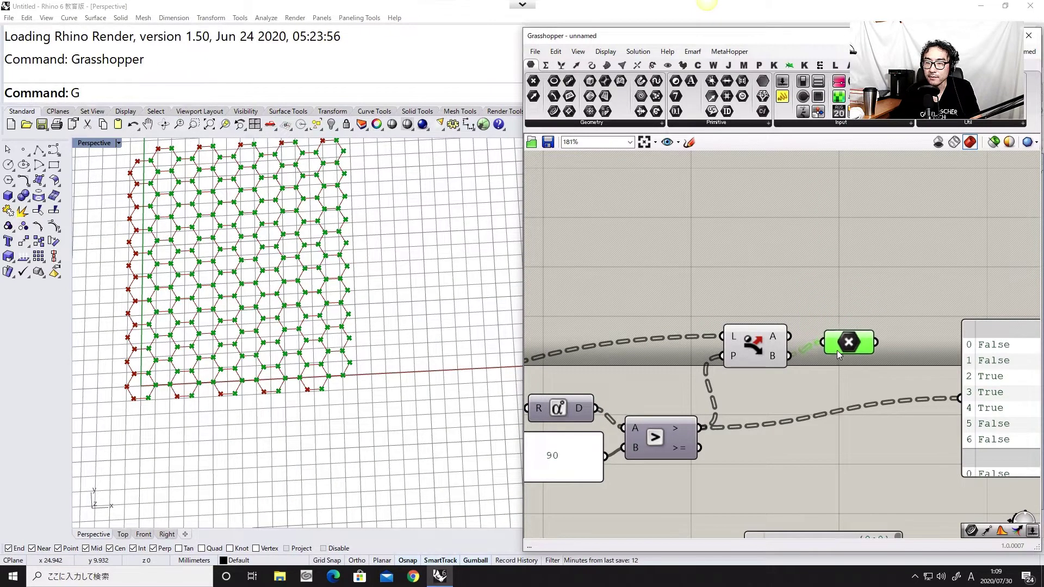
scroll(793, 308, down, 5)
Tidy the layout by lowering the Point parameter and shifting Remap Numbers and the alternating-value panel sideways
click(905, 350)
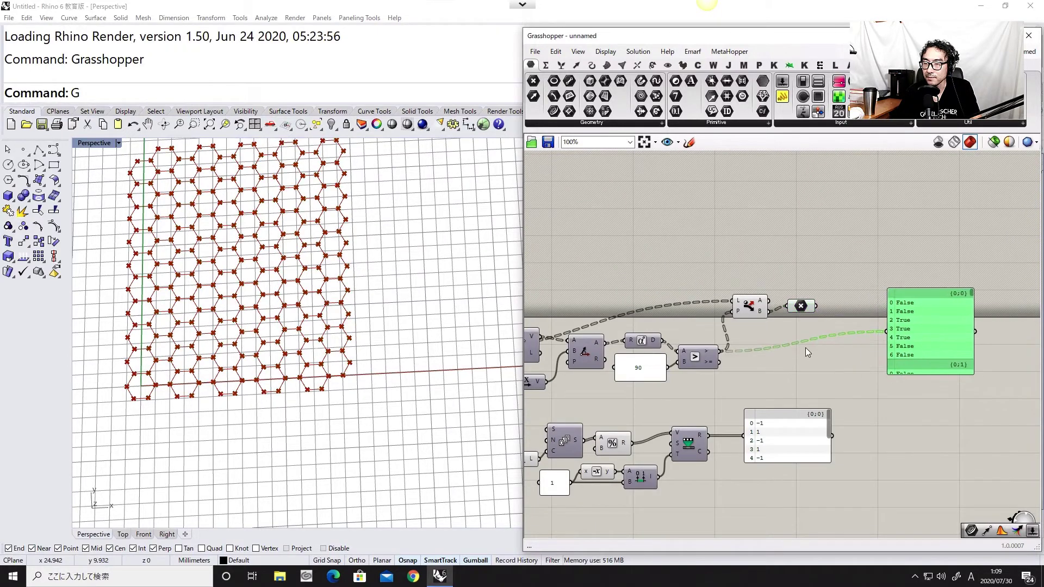
scroll(804, 347, up, 2)
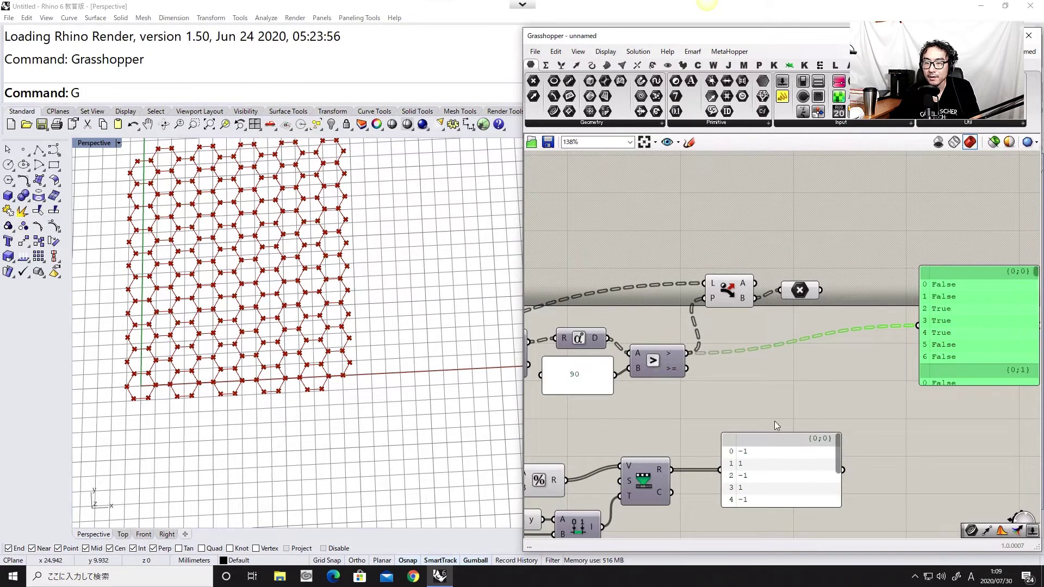
drag(772, 466, 825, 465)
drag(794, 289, 794, 311)
drag(660, 475, 670, 475)
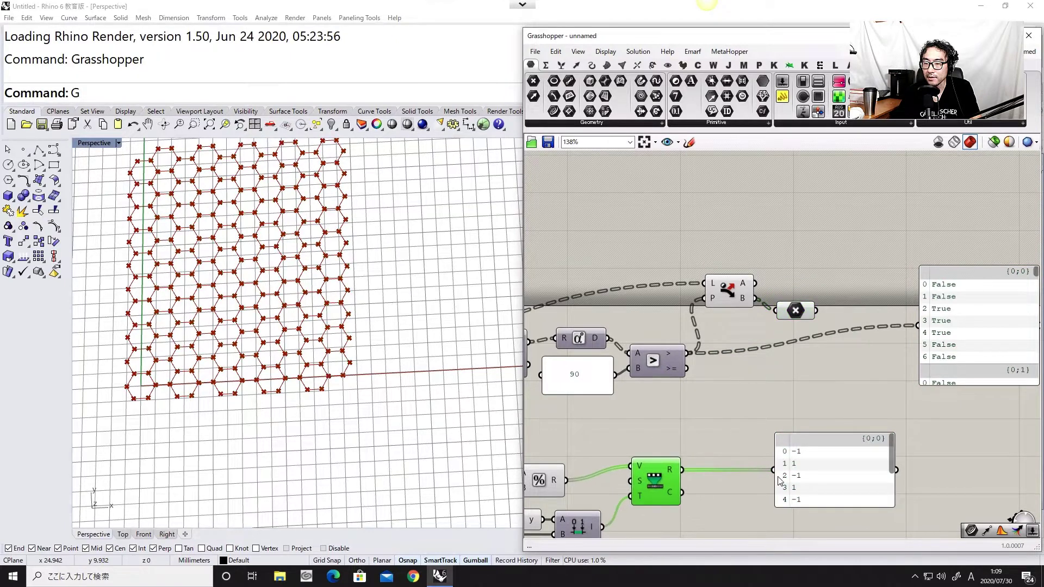
drag(812, 490, 818, 476)
right_drag(818, 476, 819, 391)
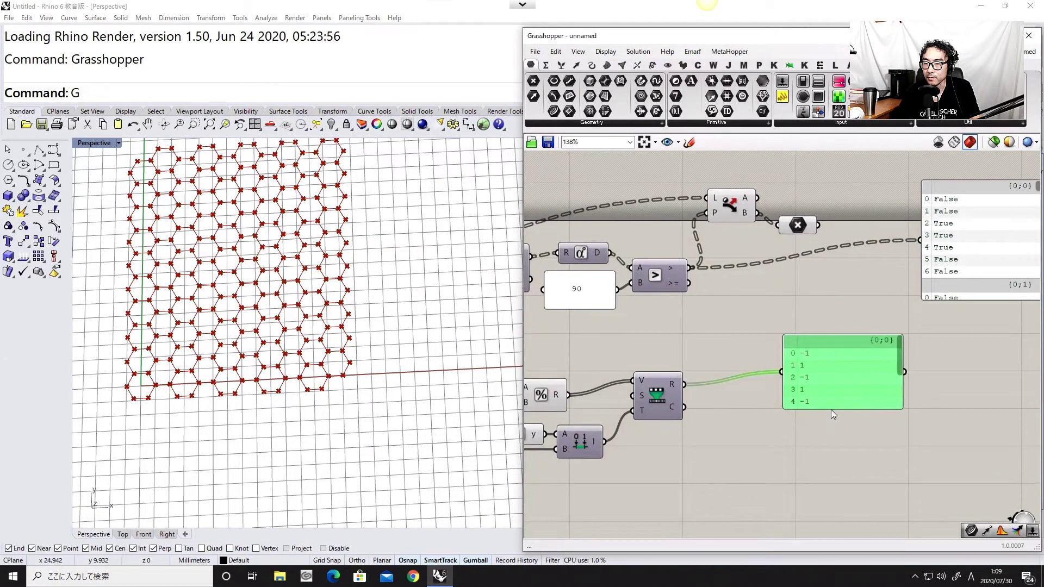
Enlarge and shift the alternating-value panel, then add a Multiplication component with Remap Numbers' R output connected to its A input
drag(830, 410, 830, 521)
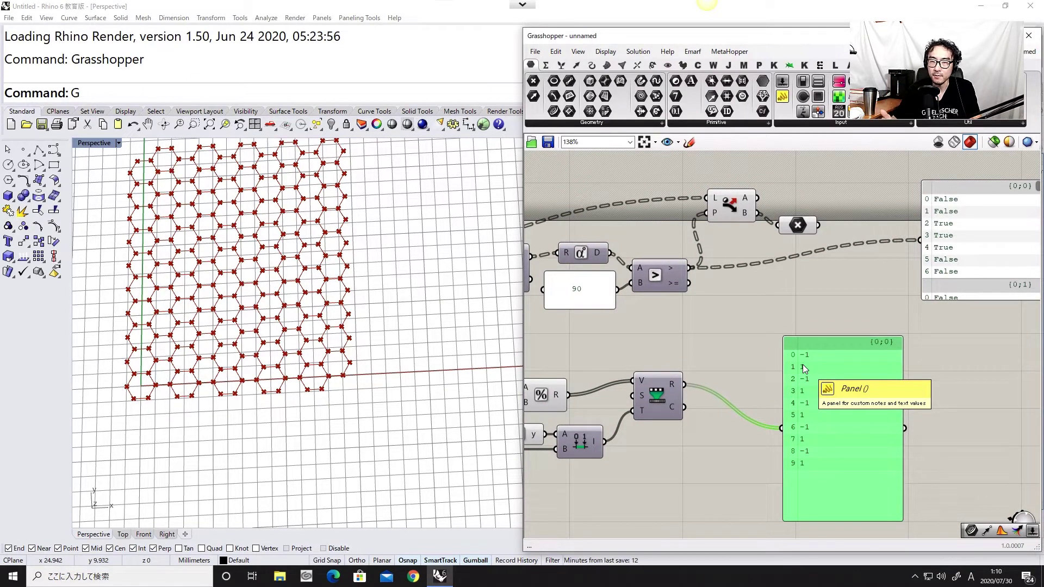
drag(836, 390, 885, 426)
double_click(761, 357)
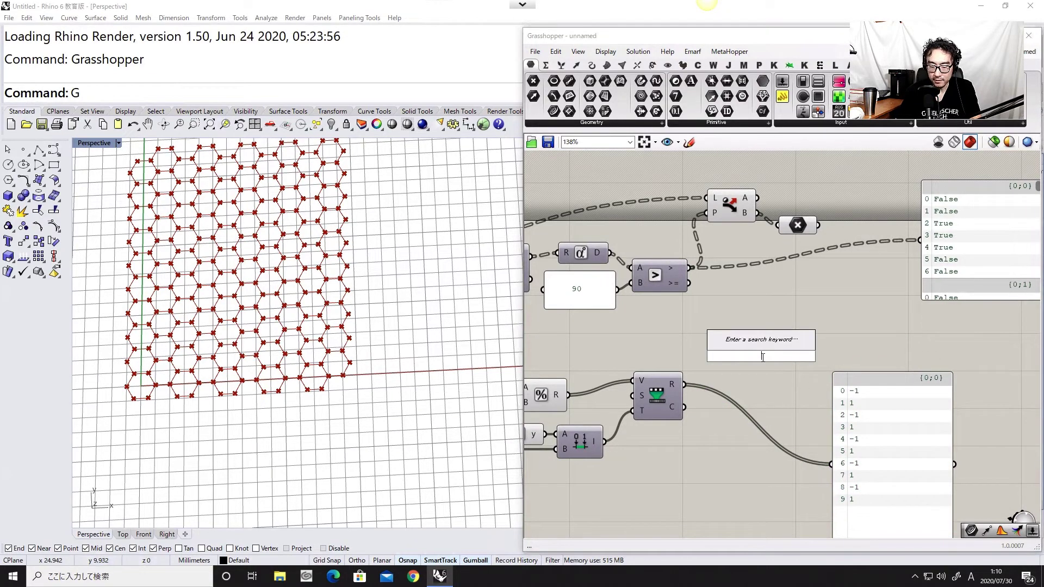
text(mul)
click(746, 301)
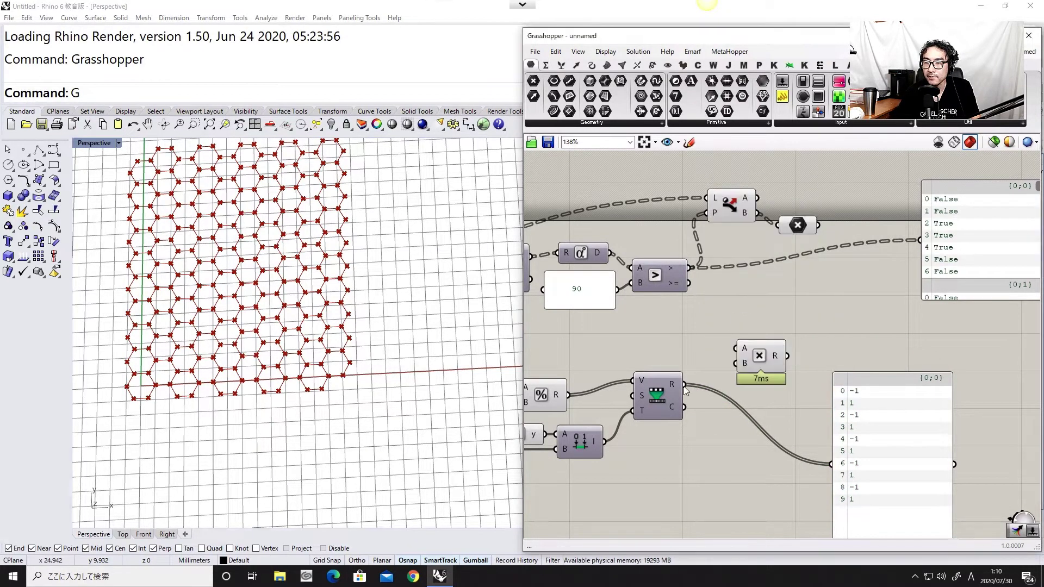
drag(684, 385, 834, 337)
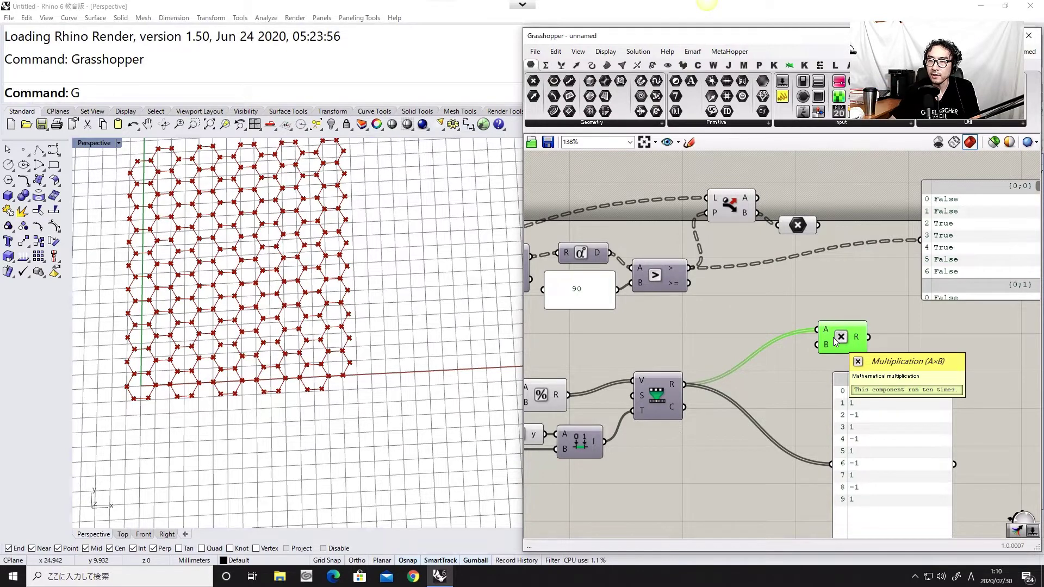
Add a number slider set to 1.00 and connect it to Multiplication's B input
double_click(776, 322)
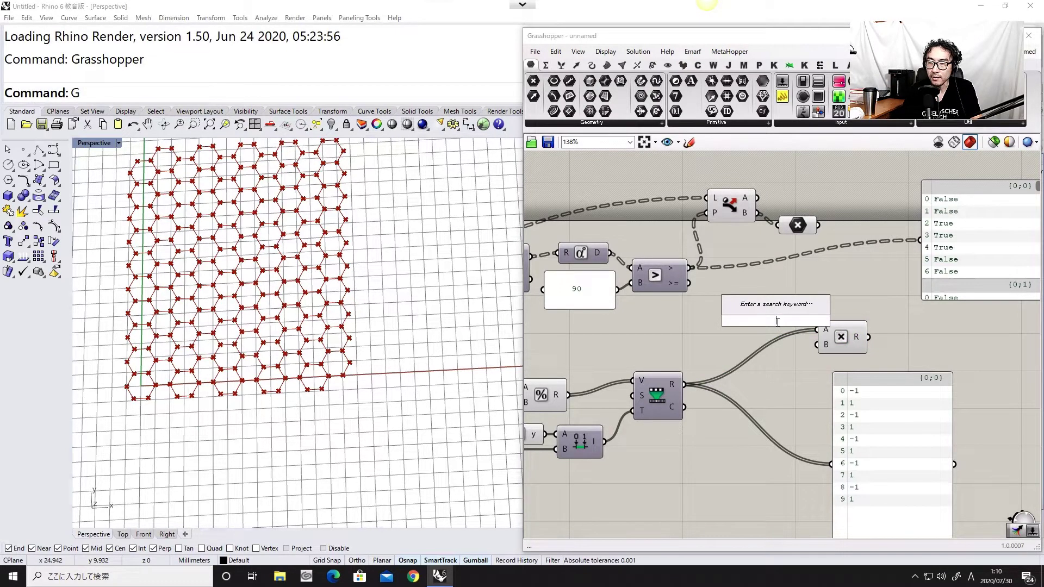
text(1.00)
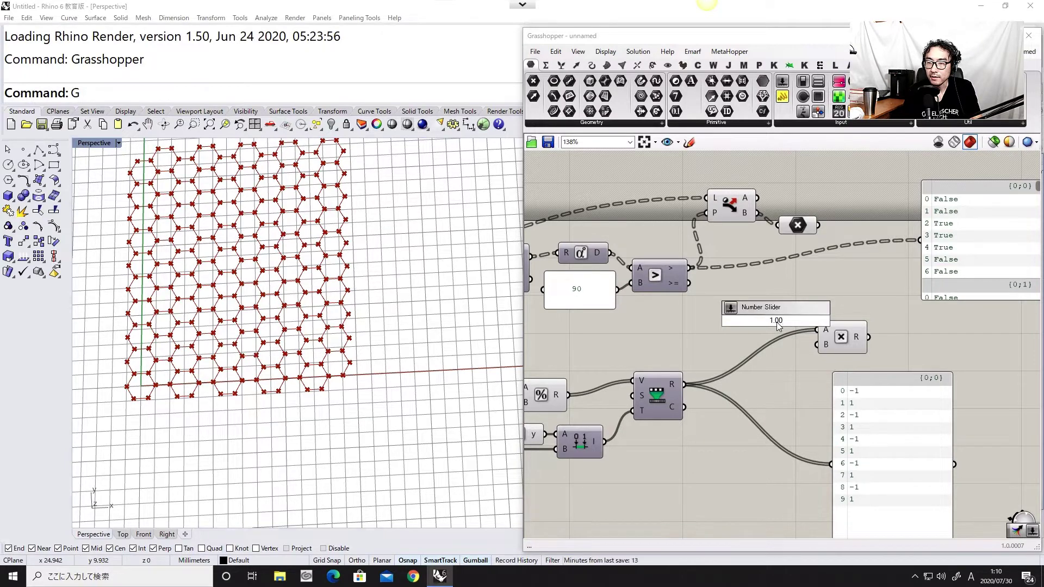
key(Return)
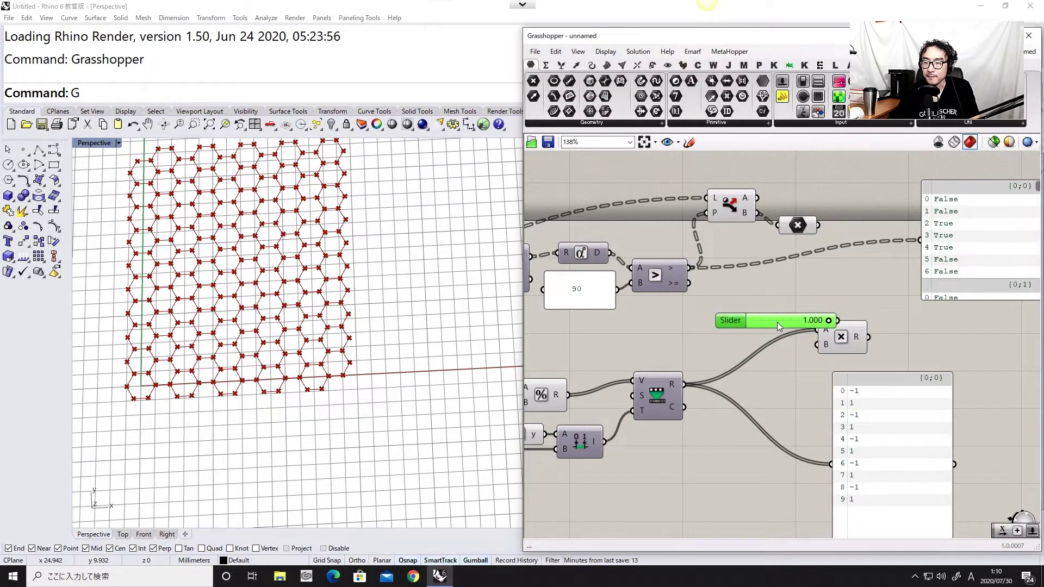
drag(777, 322, 818, 344)
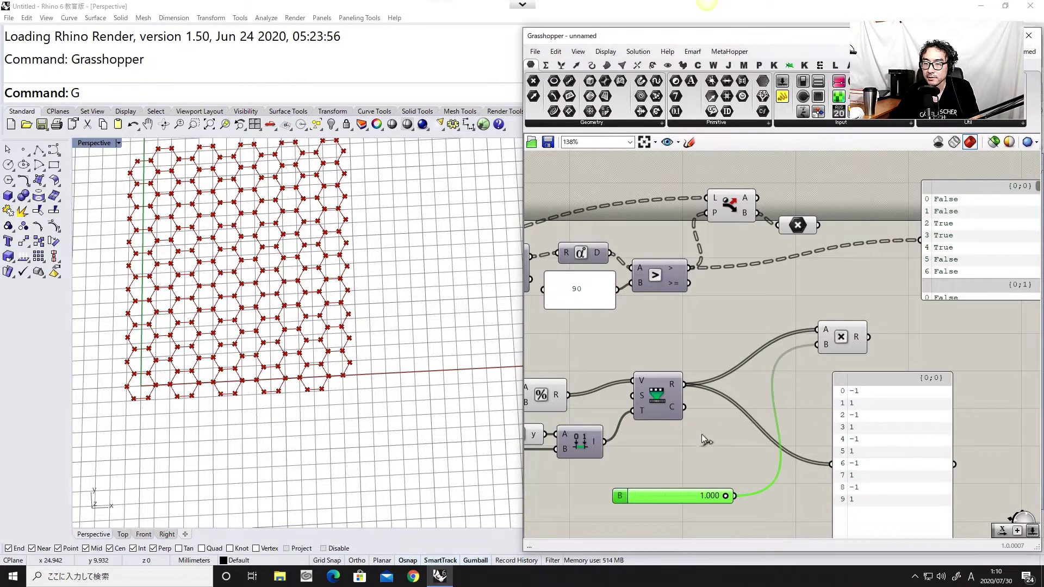
Add a Unit Z vector component and connect Multiplication's result to its F input
scroll(707, 402, down, 3)
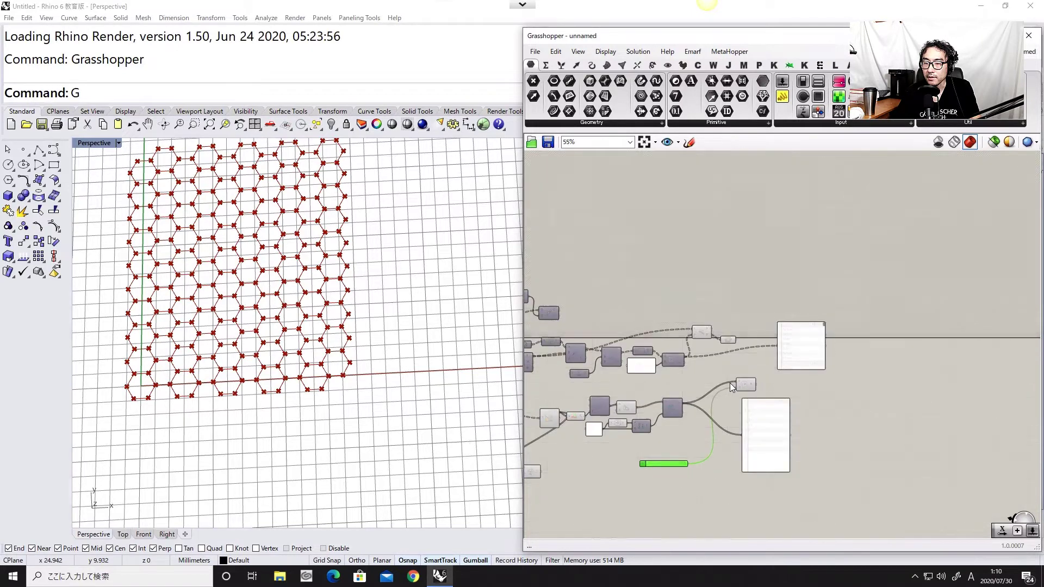
scroll(712, 397, up, 3)
click(715, 391)
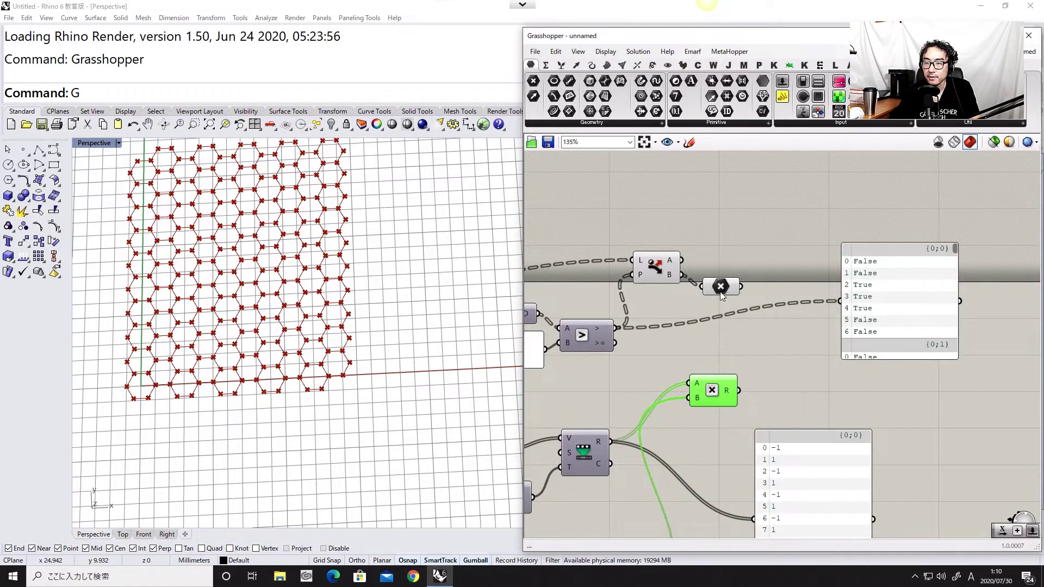
double_click(791, 396)
text(z)
key(Return)
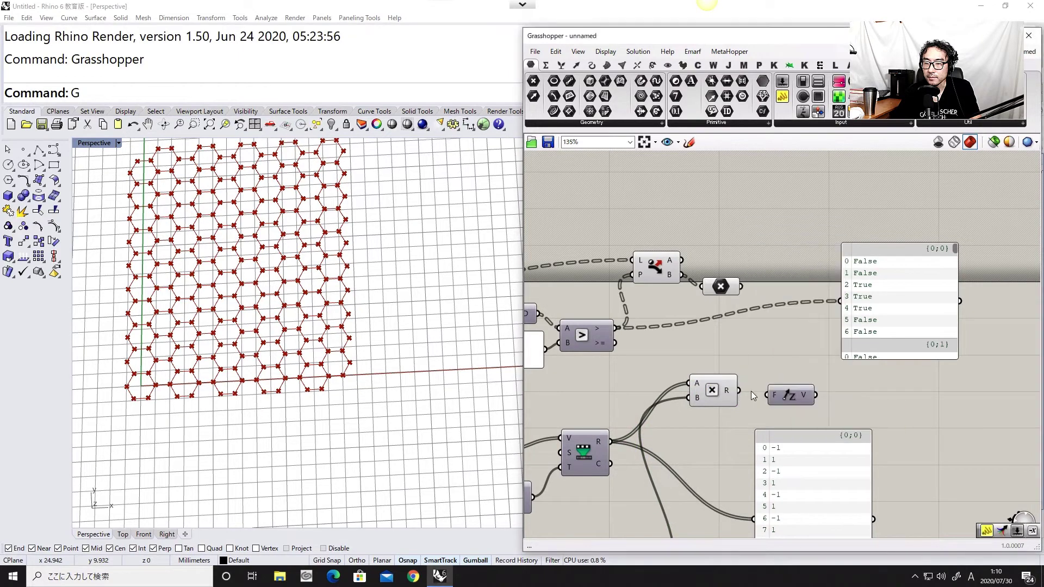
drag(738, 391, 787, 390)
Tidy the layout by shifting both panels aside, aligning Unit Z and raising Dispatch together with its Point parameter
drag(927, 324, 1012, 323)
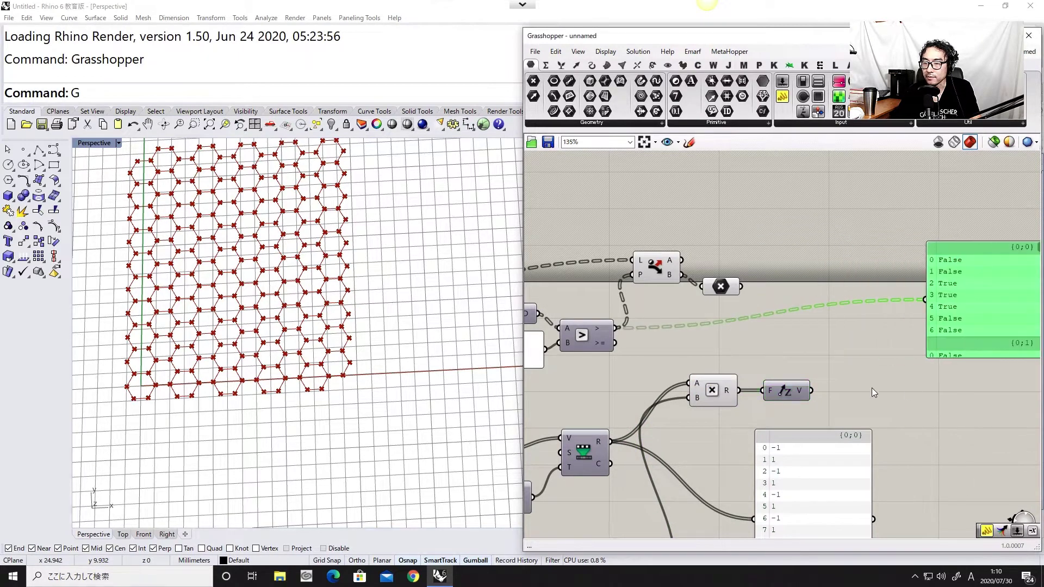
drag(824, 503, 886, 521)
click(774, 394)
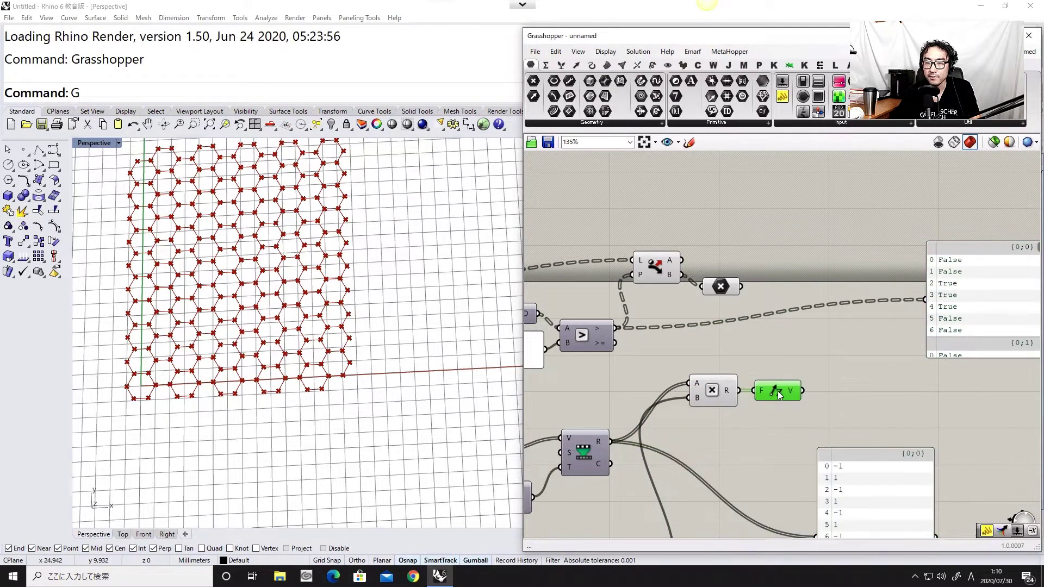
right_drag(756, 332, 739, 360)
click(706, 318)
mouse_move(714, 320)
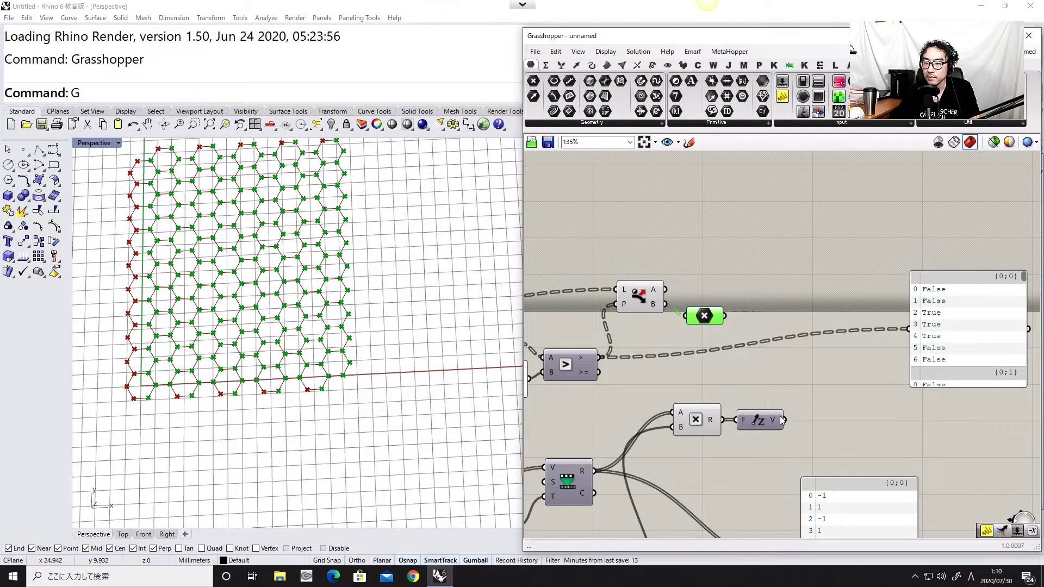
mouse_move(775, 422)
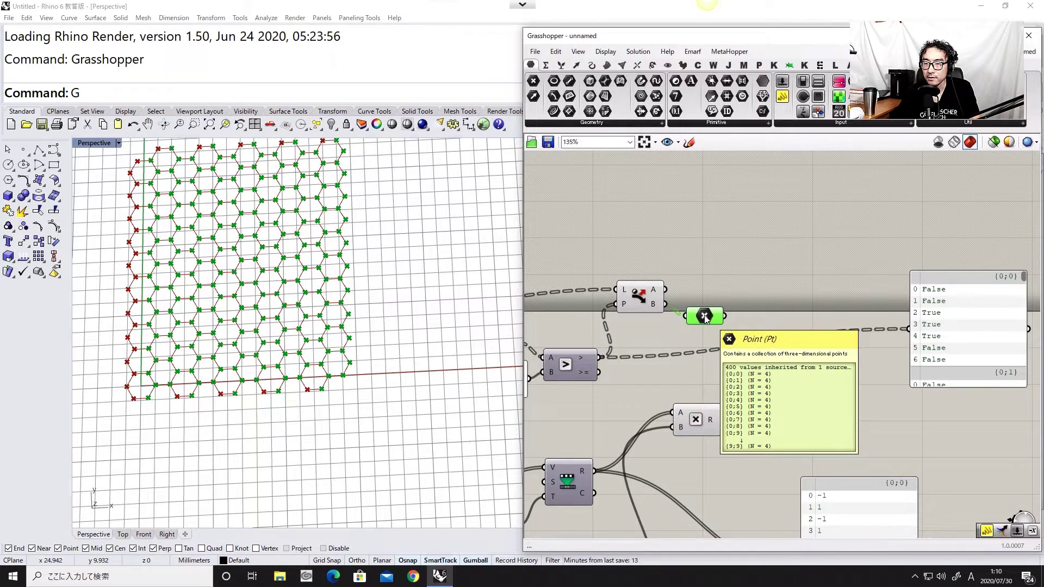
drag(703, 319, 703, 315)
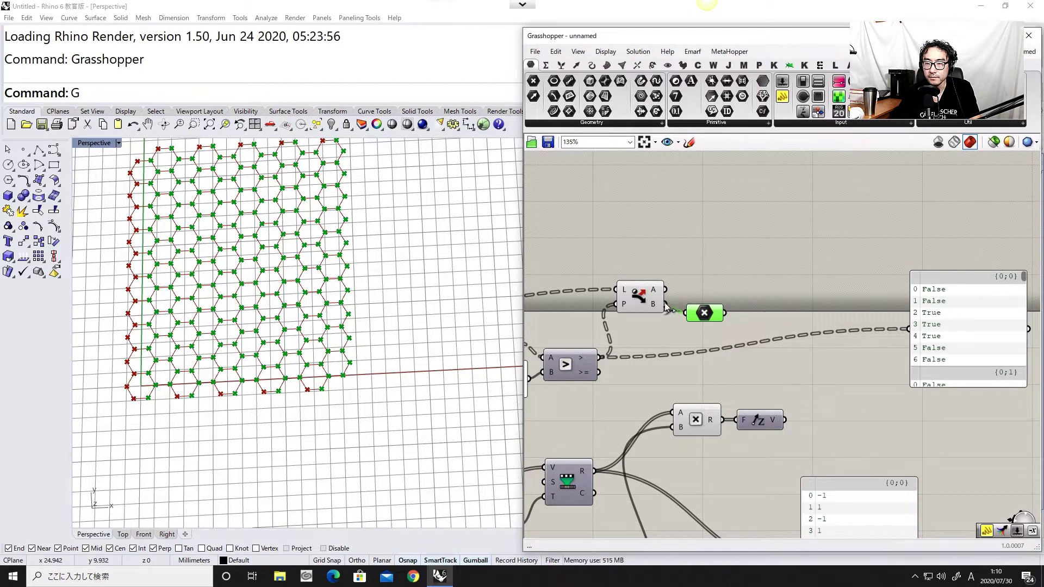
drag(765, 329, 649, 253)
drag(638, 300, 638, 277)
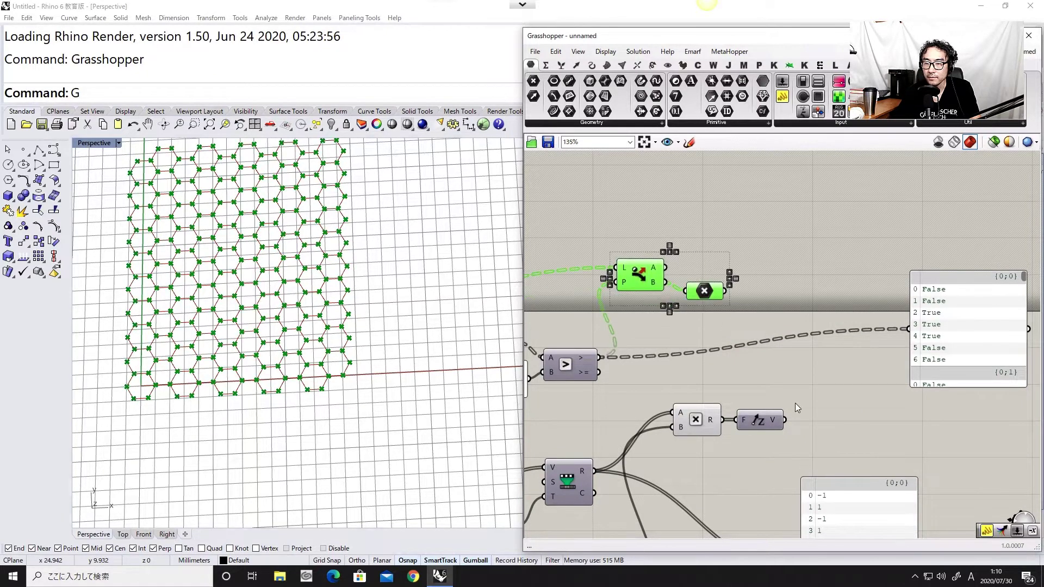
Add a Graft Tree component fed by the Unit Z vectors and set its output to Simplify
double_click(829, 415)
text(graft)
key(Return)
drag(783, 427, 813, 417)
drag(816, 417, 805, 420)
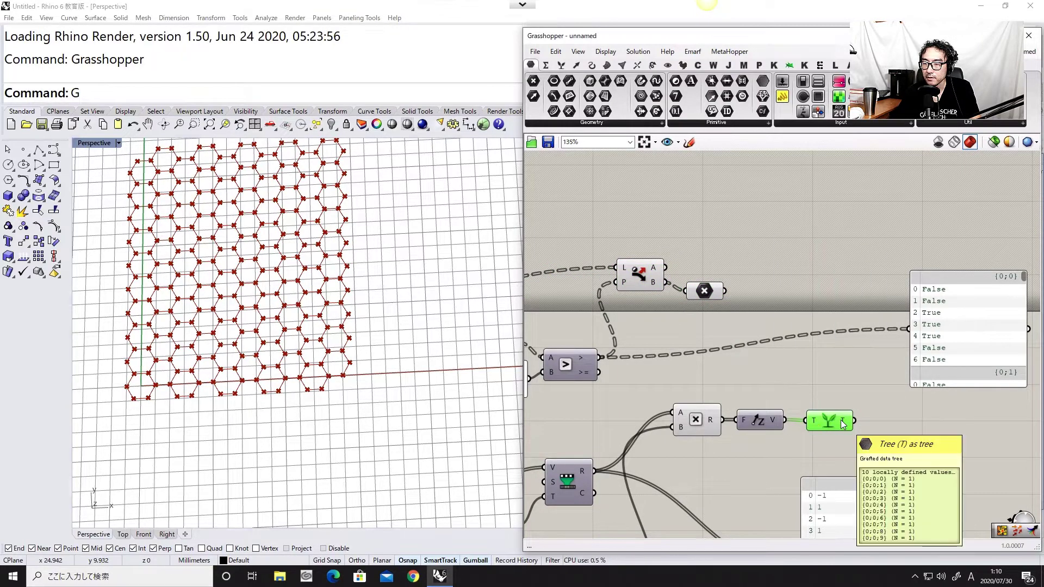
right_click(842, 423)
click(870, 481)
mouse_move(846, 424)
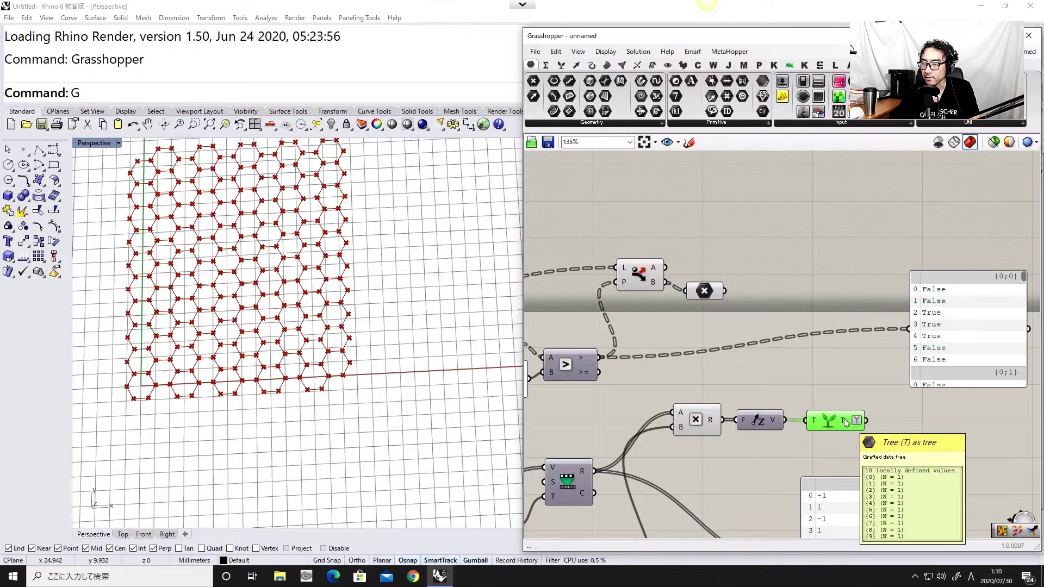
Add a Shift Paths component after the Point parameter and connect its output to the panel that listed the True/False values
right_drag(896, 411, 873, 458)
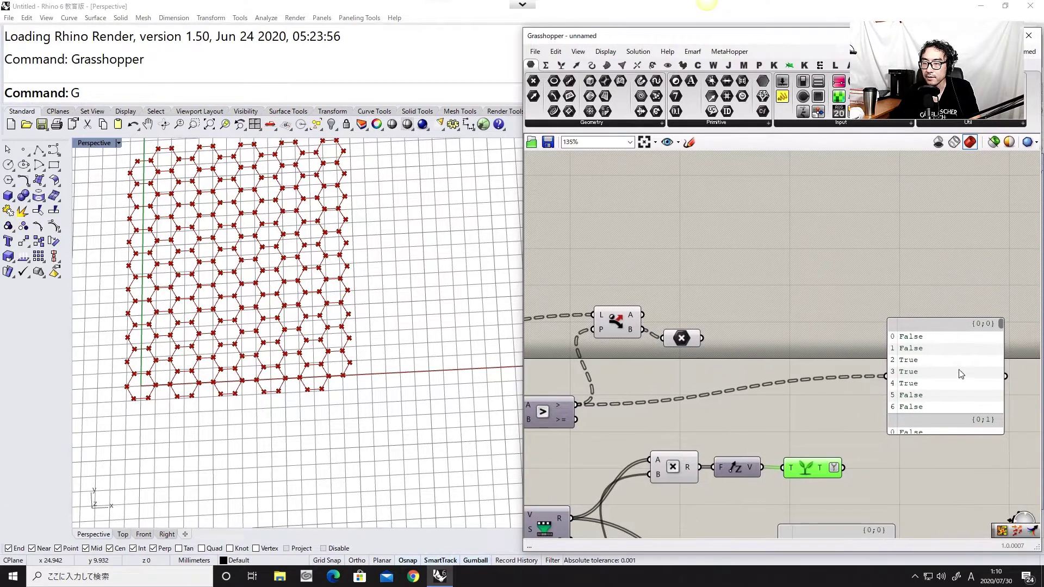
drag(958, 370, 1009, 366)
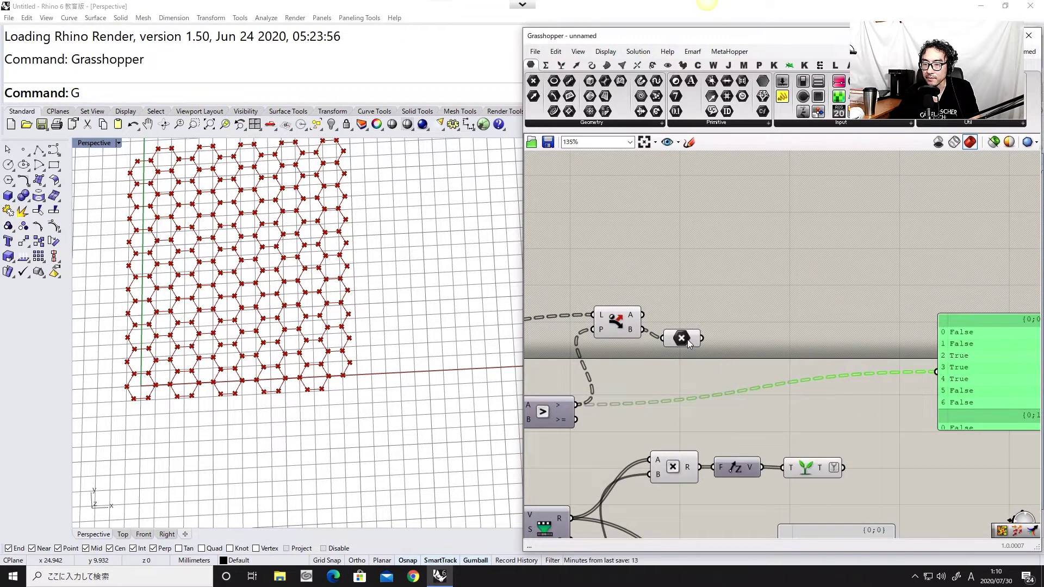
mouse_move(688, 342)
double_click(769, 337)
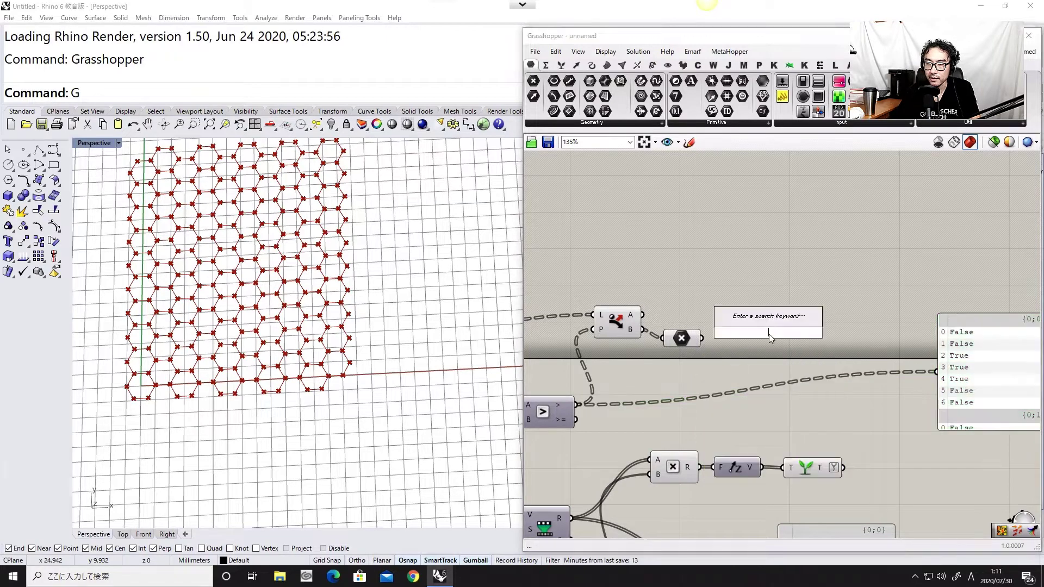
text(shift)
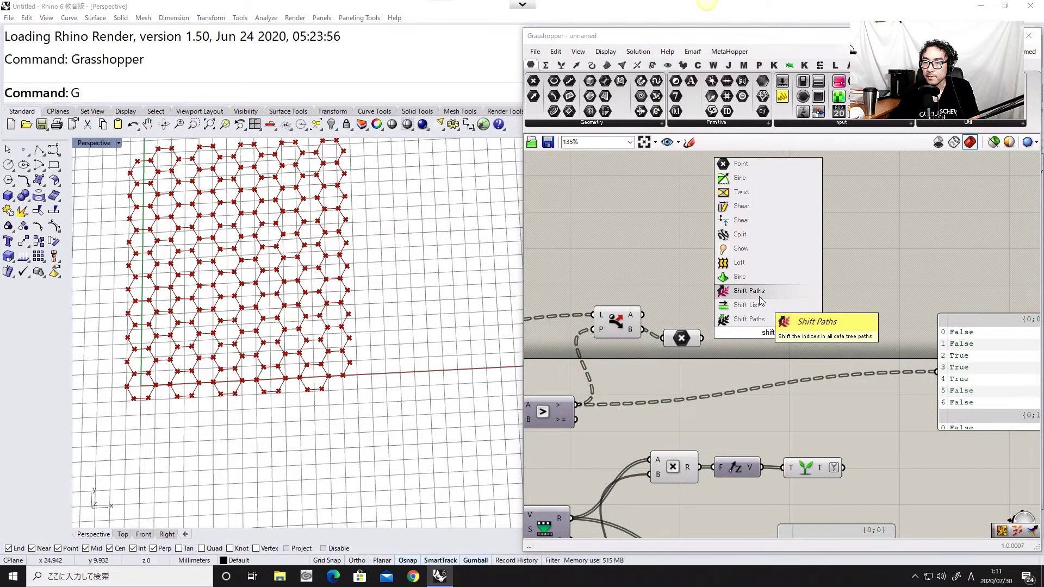
click(761, 319)
drag(793, 333, 936, 372)
mouse_move(787, 341)
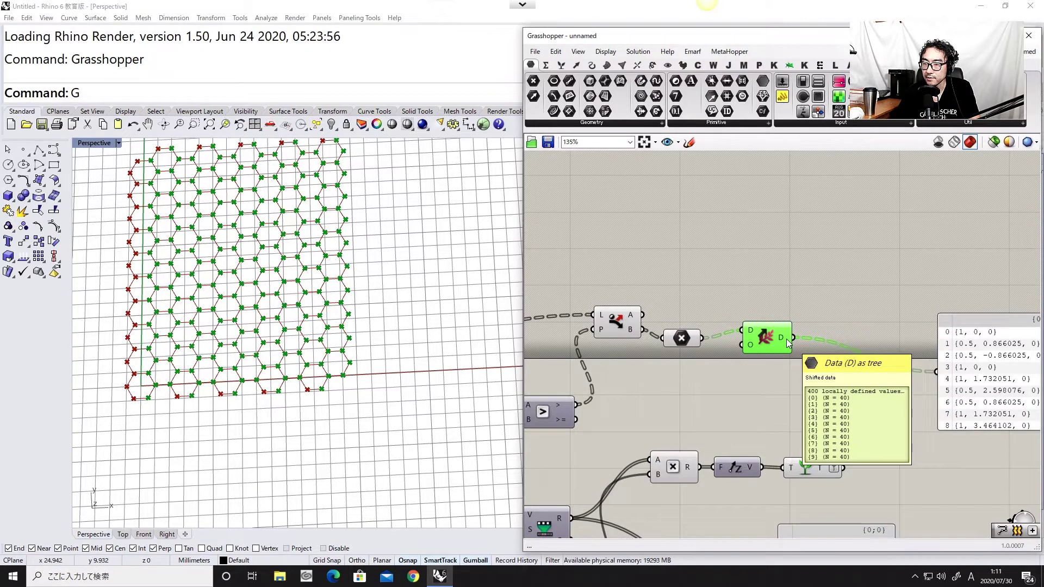
Shift the points panel aside and add a Move component with Shift Paths as geometry and the grafted Z vectors as motion
right_drag(792, 382, 671, 380)
drag(846, 385, 927, 379)
right_drag(811, 383, 921, 374)
double_click(852, 431)
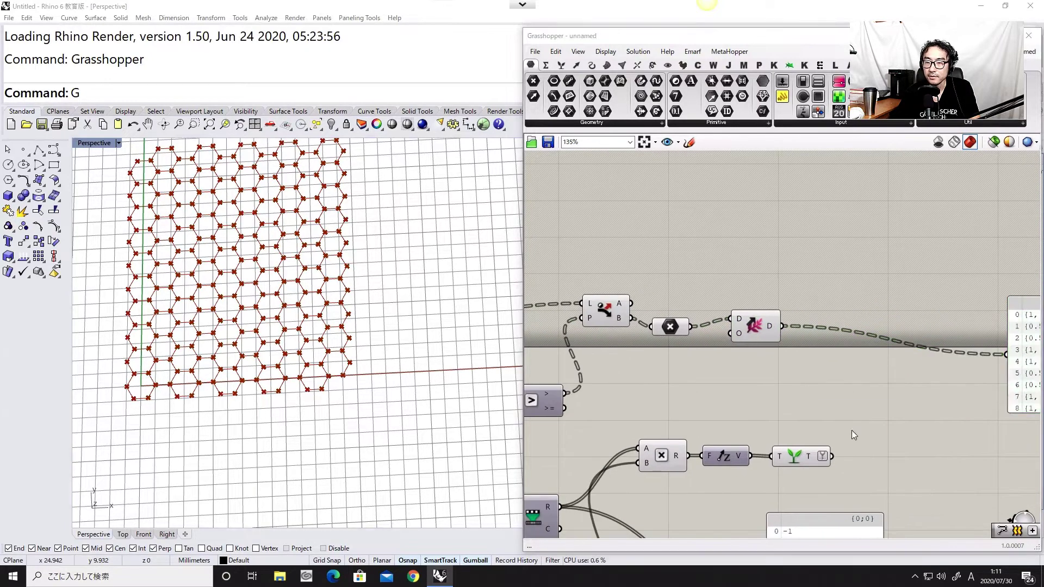
text(move)
key(Return)
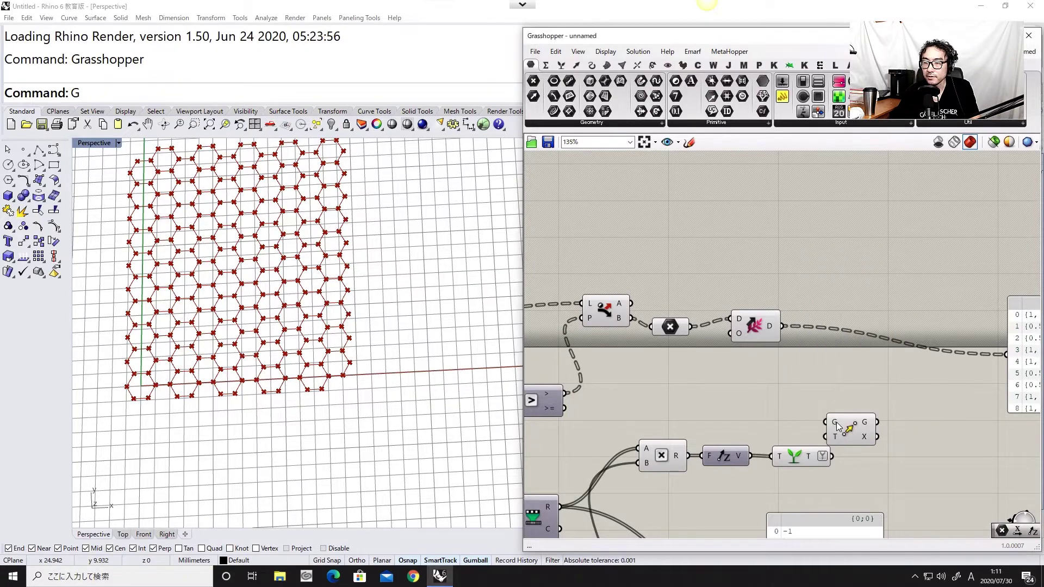
drag(837, 425, 879, 402)
drag(832, 456, 863, 411)
Lower the slider feeding Multiplication to reduce the vertical offset of the moved points
right_drag(488, 356, 333, 321)
right_drag(689, 410, 756, 325)
right_drag(676, 449, 740, 319)
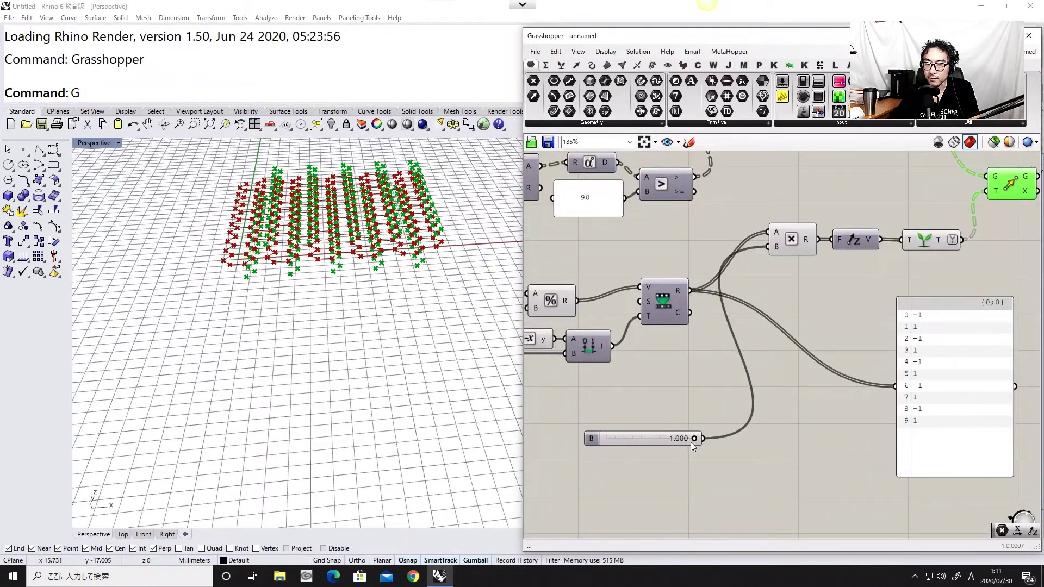
drag(692, 439, 654, 441)
right_drag(330, 298, 337, 322)
right_drag(393, 305, 404, 333)
Duplicate the Point parameter and Shift Paths above the originals and feed the copied pair from Dispatch's A output
right_drag(808, 304, 759, 408)
scroll(759, 409, down, 1)
right_drag(948, 305, 798, 338)
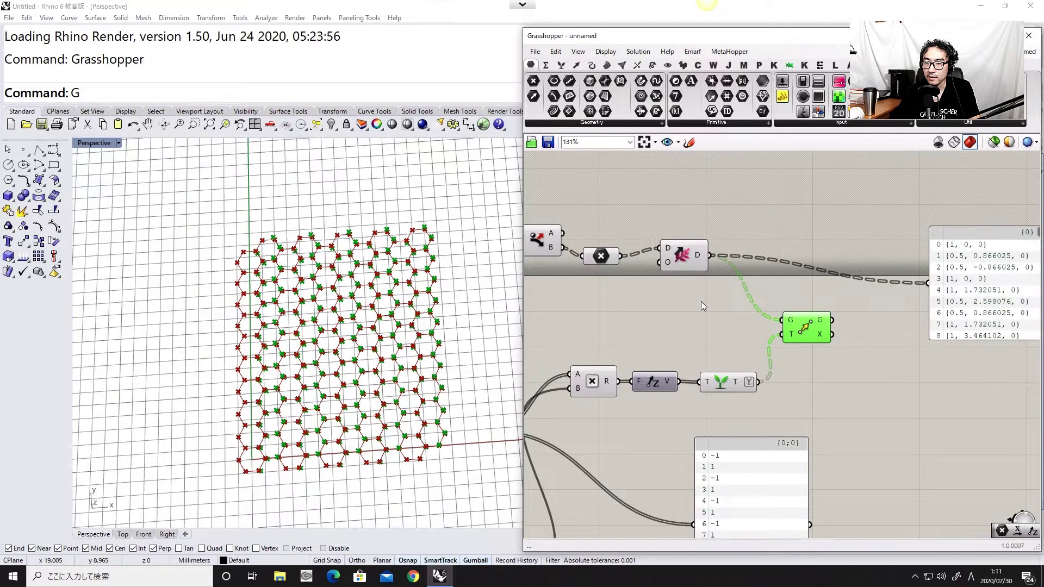
right_drag(701, 303, 718, 342)
drag(799, 367, 812, 368)
right_drag(715, 314, 751, 345)
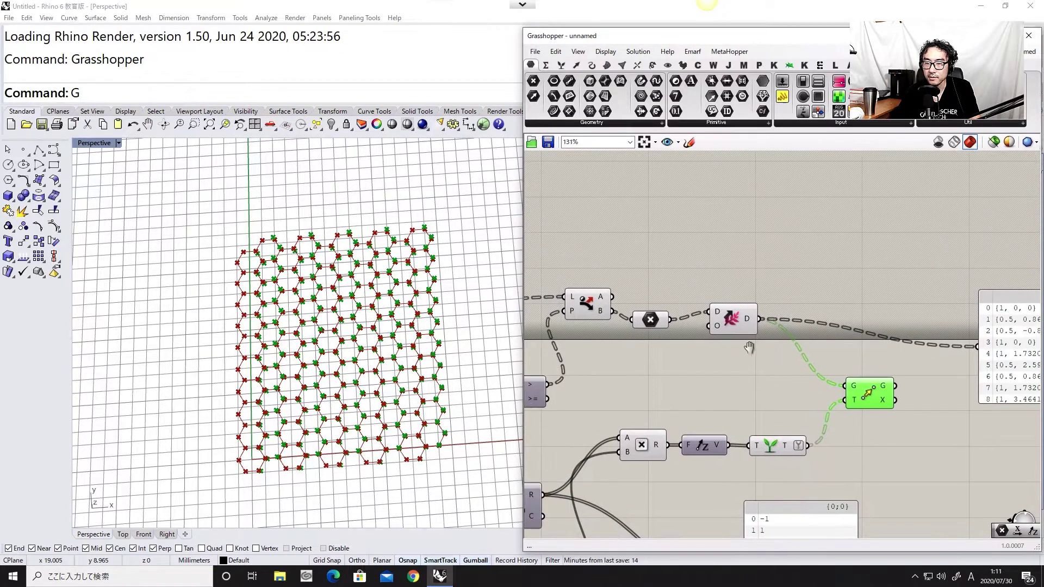
drag(735, 329, 738, 341)
drag(758, 378, 661, 289)
click(784, 319)
drag(752, 292, 751, 290)
right_drag(753, 294, 691, 294)
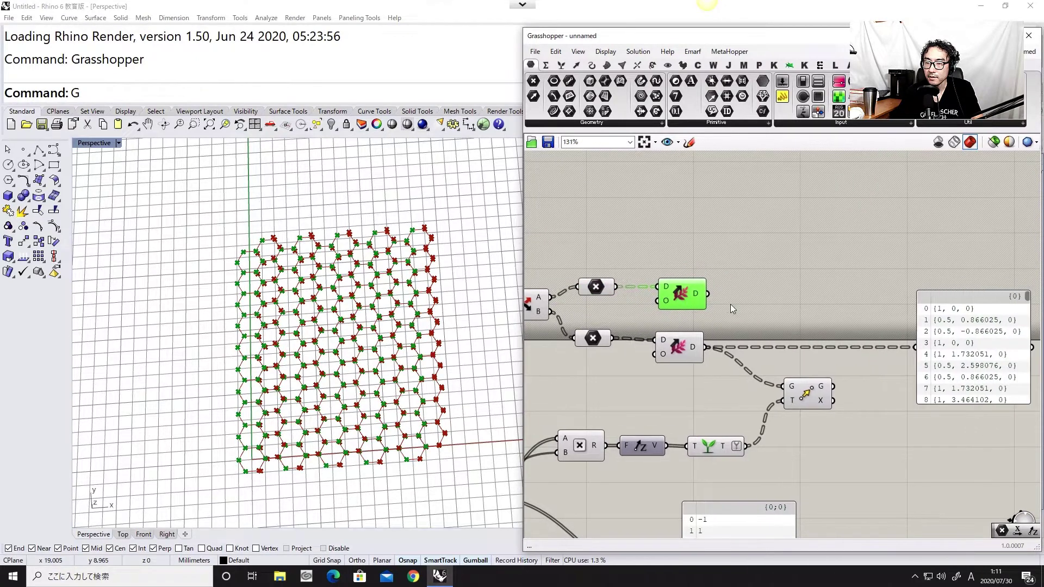
Duplicate the Move component above the original and connect the upper Shift Paths output to the copy's geometry input
click(806, 400)
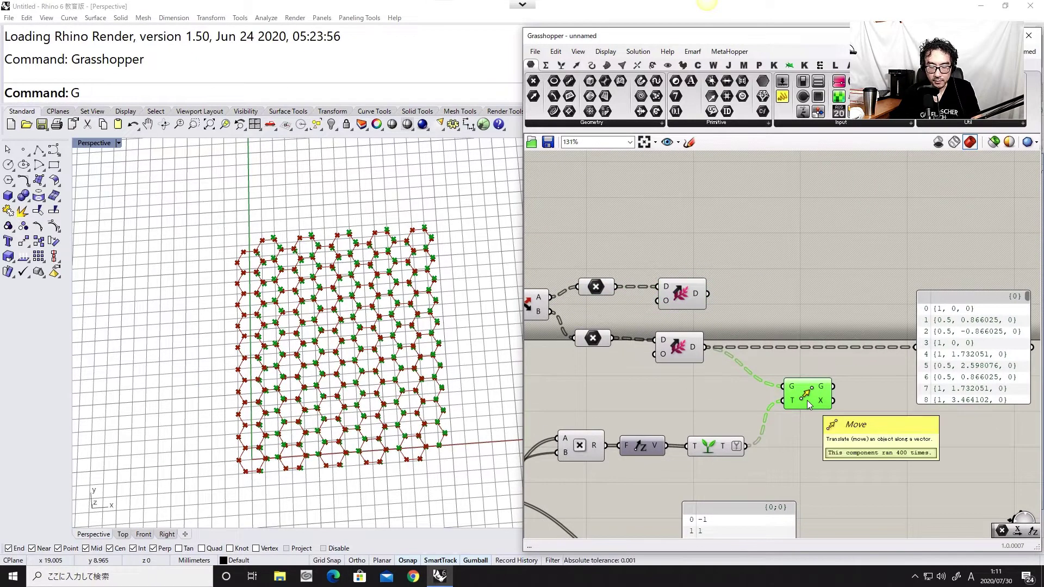
key(ctrl+c)
key(ctrl+v)
drag(813, 387, 787, 324)
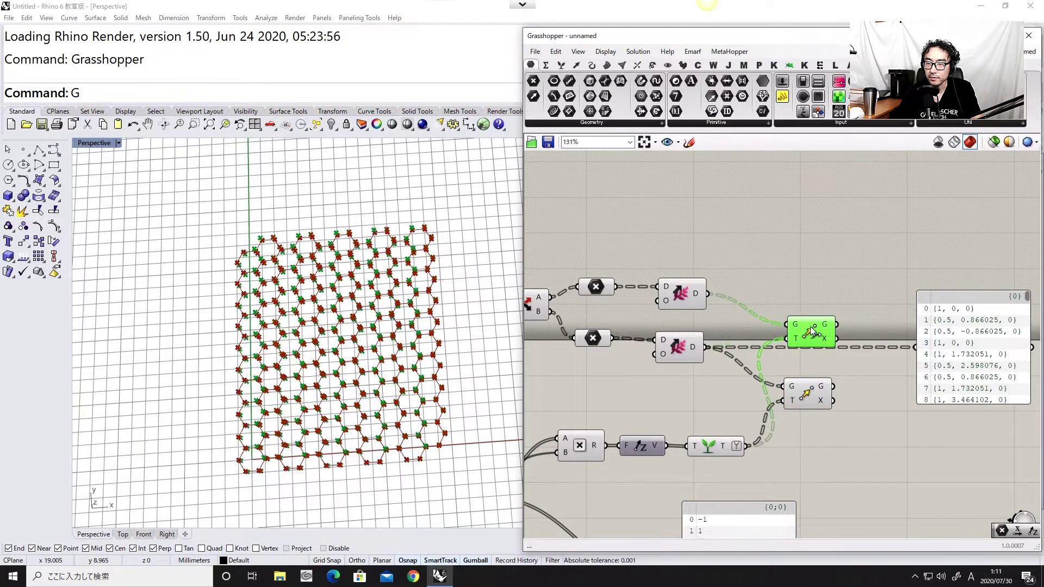
Move the alternating-value panel lower to free space and select the Multiplication component
right_drag(801, 347, 871, 203)
drag(801, 422, 804, 492)
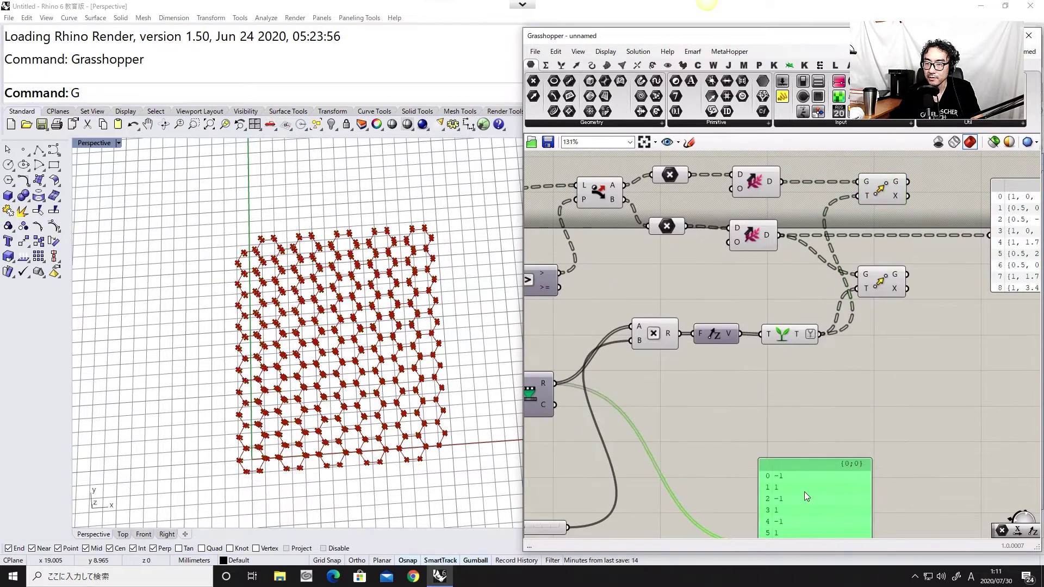
right_drag(708, 361, 723, 388)
click(661, 369)
right_drag(666, 371, 662, 351)
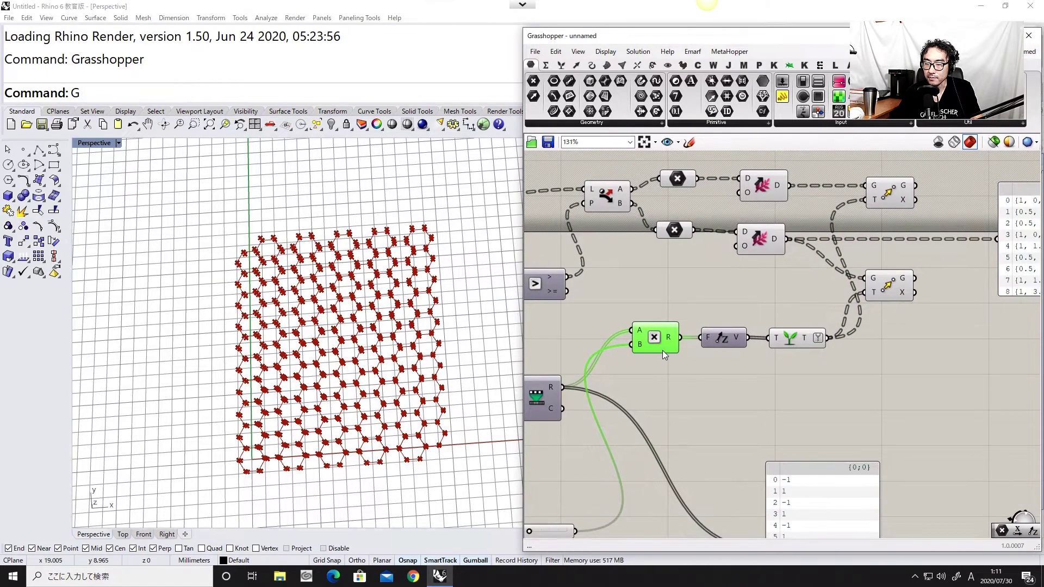
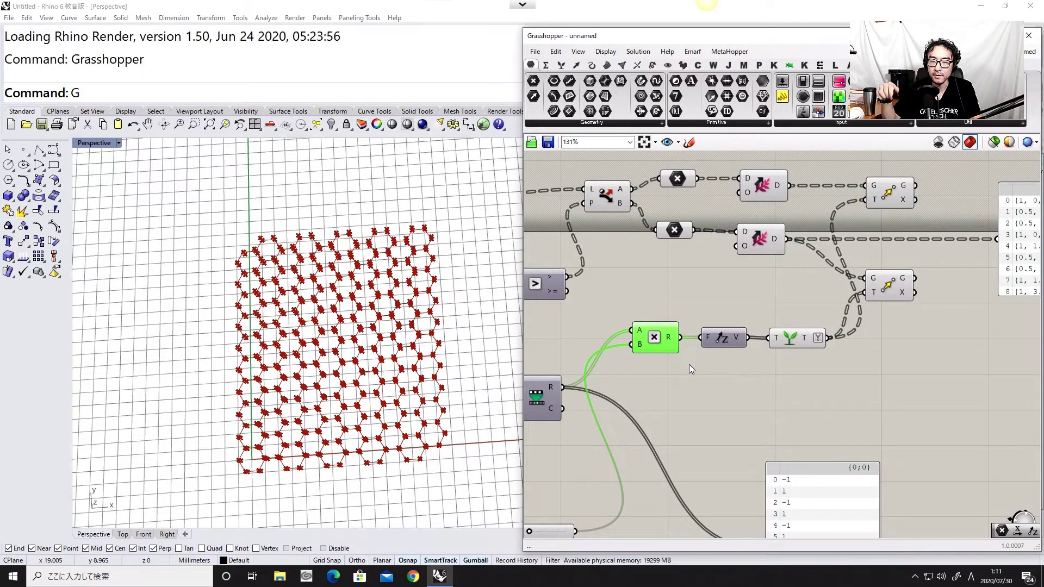
double_click(713, 400)
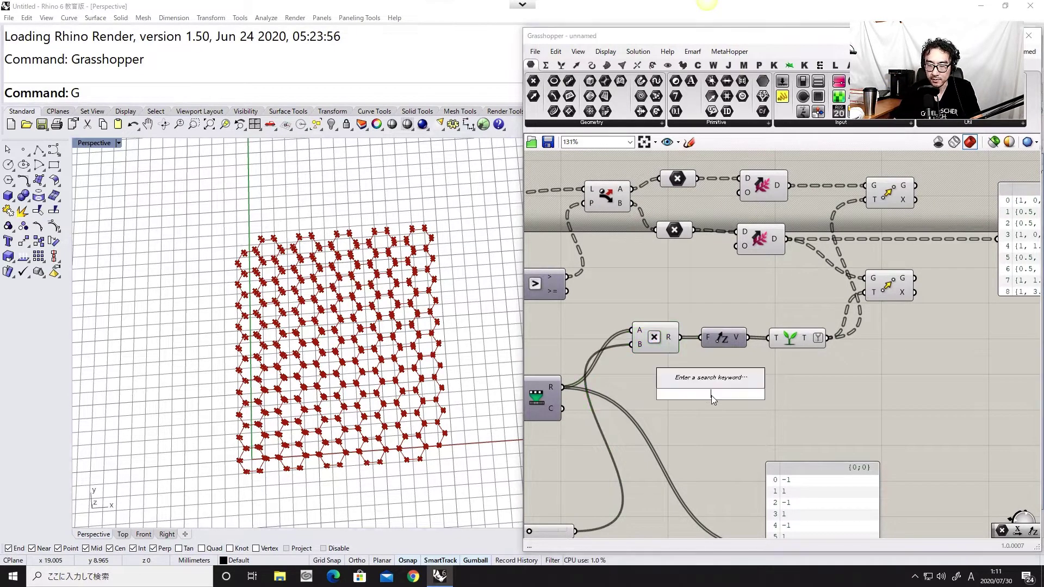
text(mult)
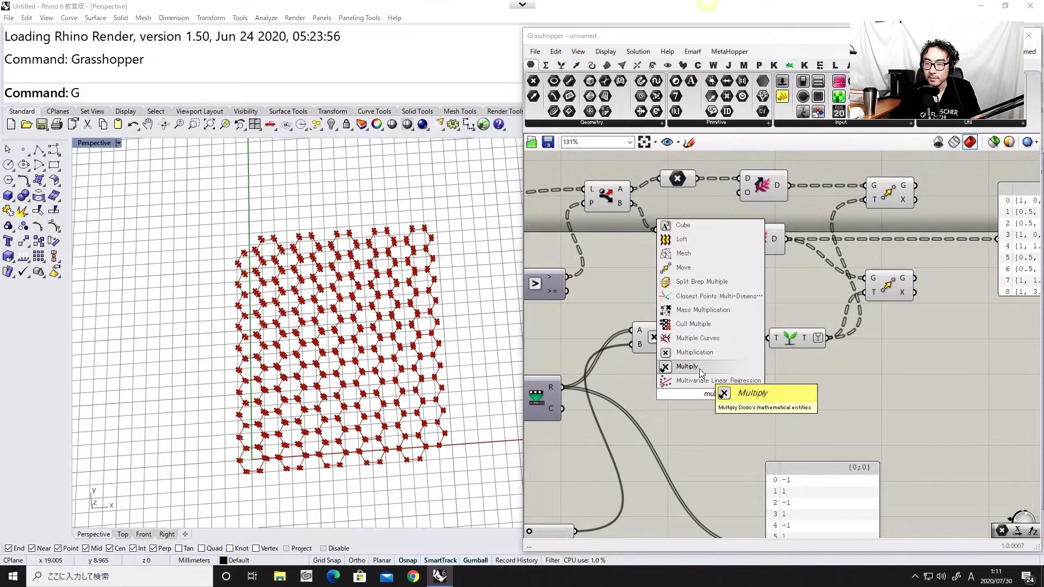
key(Escape)
Add a Negative component fed by the grafted Z vector and connect its output to the upper Move's motion input
double_click(753, 406)
text(ne)
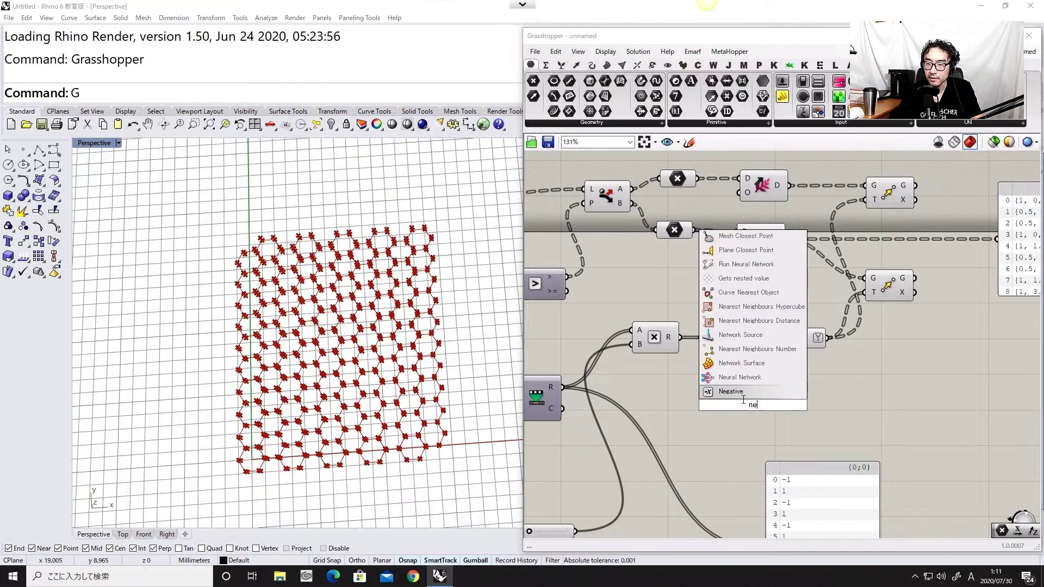
click(752, 393)
click(741, 337)
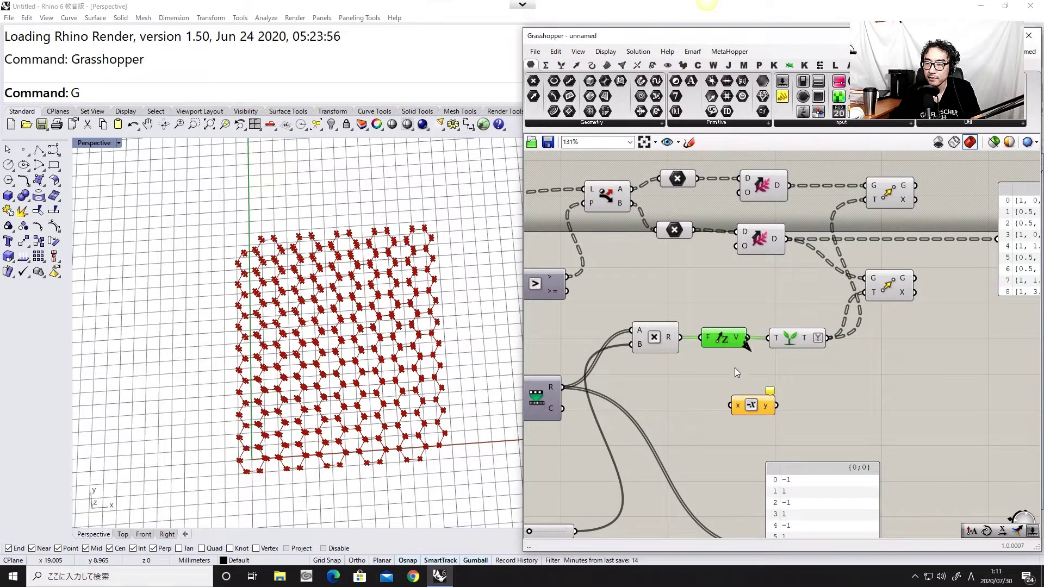
click(771, 357)
drag(738, 400, 870, 364)
right_drag(870, 364, 836, 408)
drag(840, 410, 830, 250)
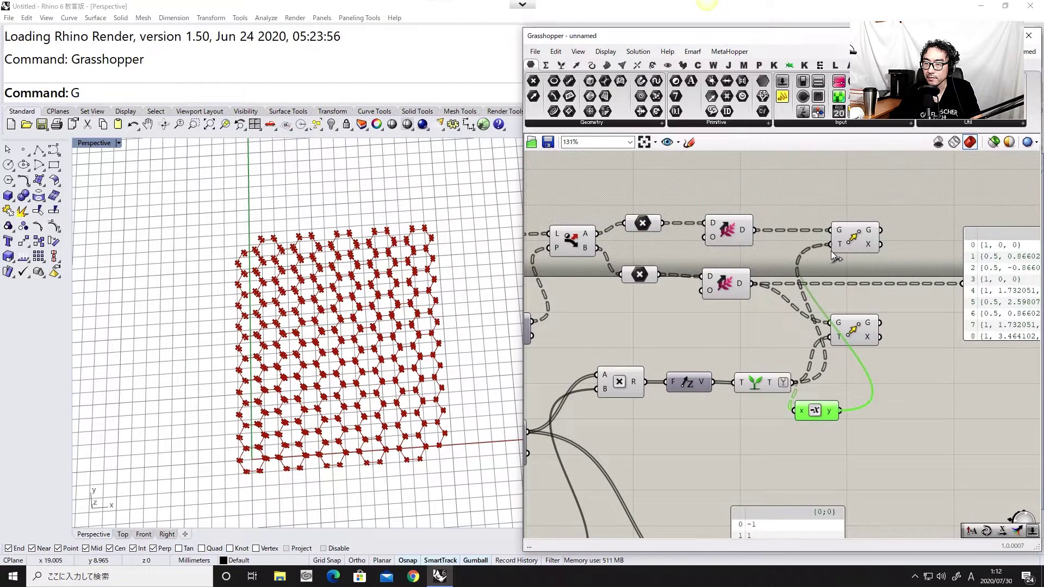
Highlight the lower and upper Move components in turn and examine their moved points in the Perspective view
right_drag(883, 314, 785, 331)
drag(754, 355, 757, 359)
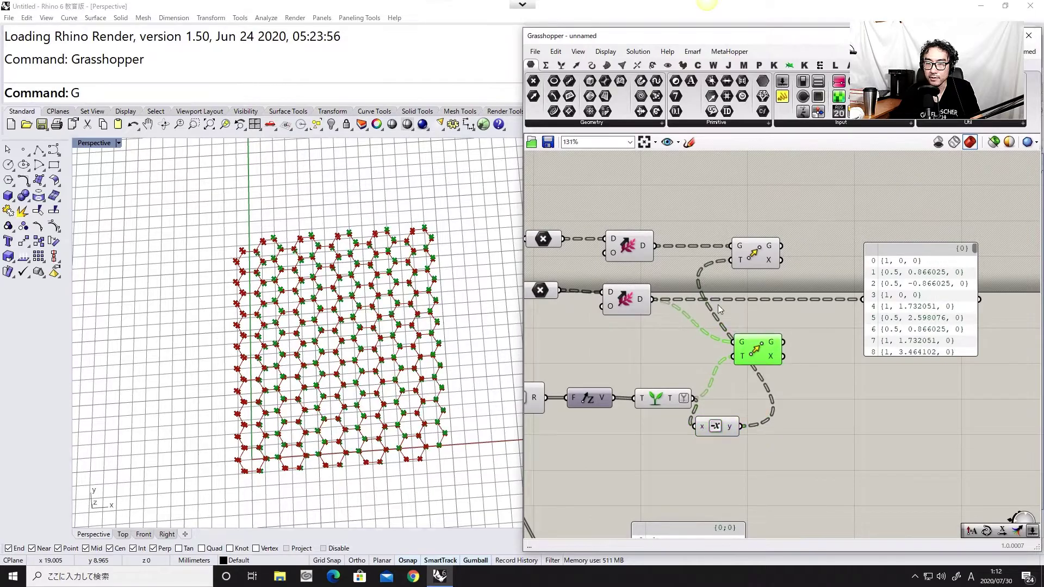
click(751, 252)
right_drag(396, 331, 402, 272)
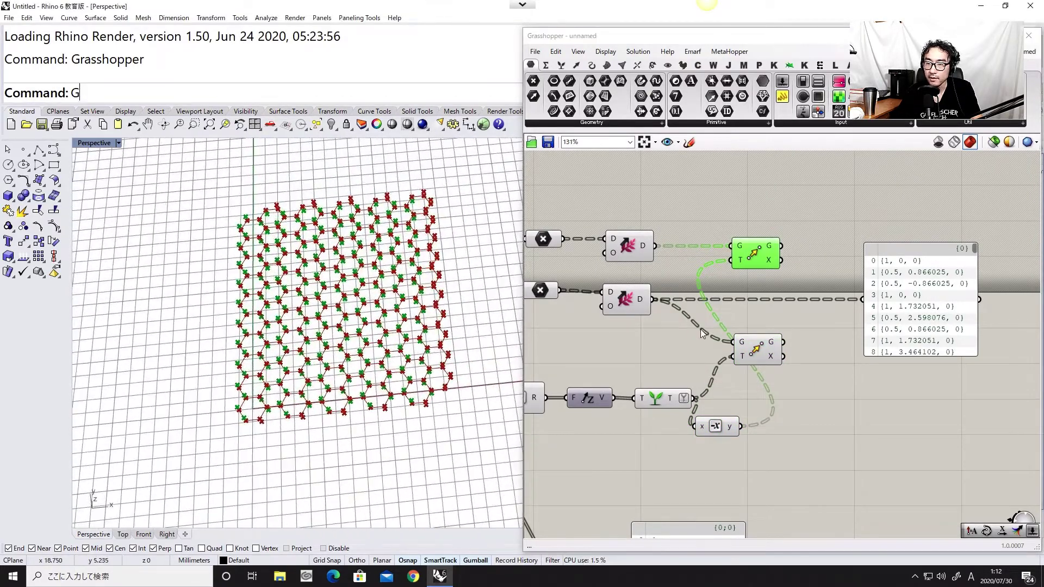
Move the point-coordinate panel down into free space, away from the two Move components
drag(879, 334, 912, 334)
right_drag(895, 301, 893, 339)
drag(898, 301, 877, 433)
Inspect the data tree structure of the Point parameter fed by Dispatch's A output
right_drag(618, 286, 720, 320)
scroll(706, 318, up, 1)
click(675, 312)
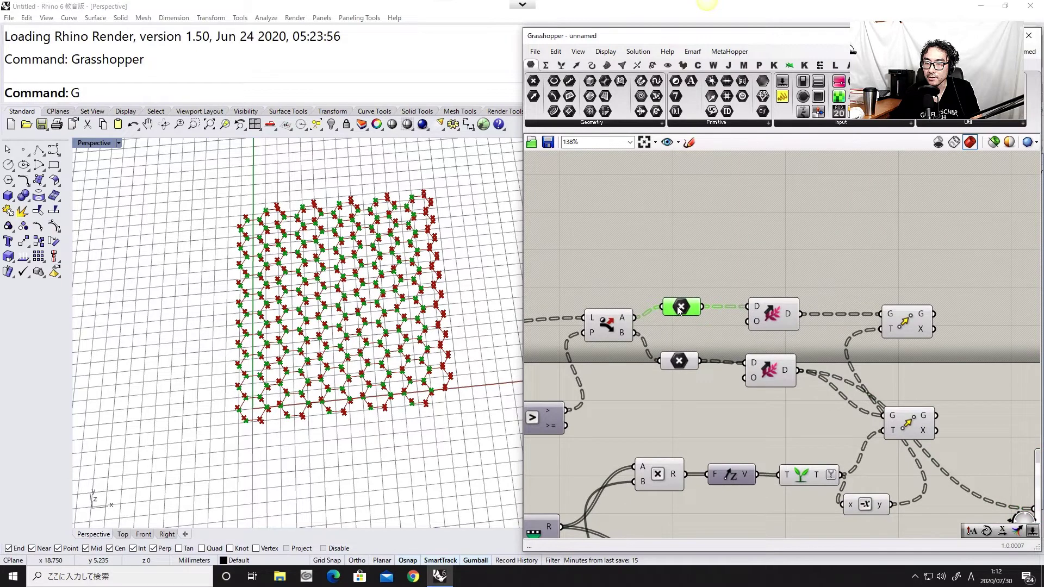
mouse_move(678, 310)
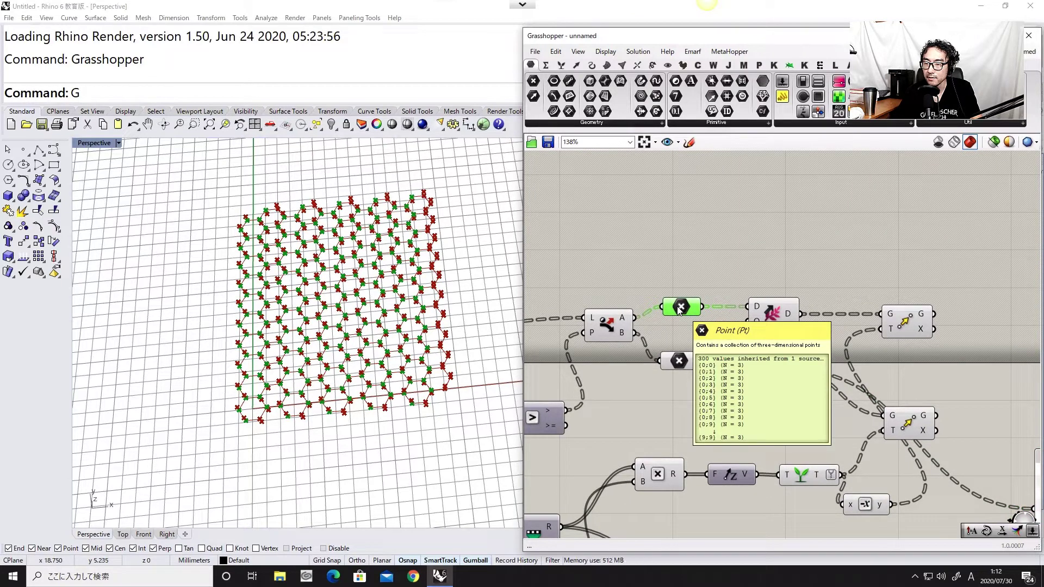
Add an Unflatten Tree component above the upper Move and nudge the upper Shift Paths to make room
drag(763, 321, 778, 316)
right_drag(918, 251, 830, 266)
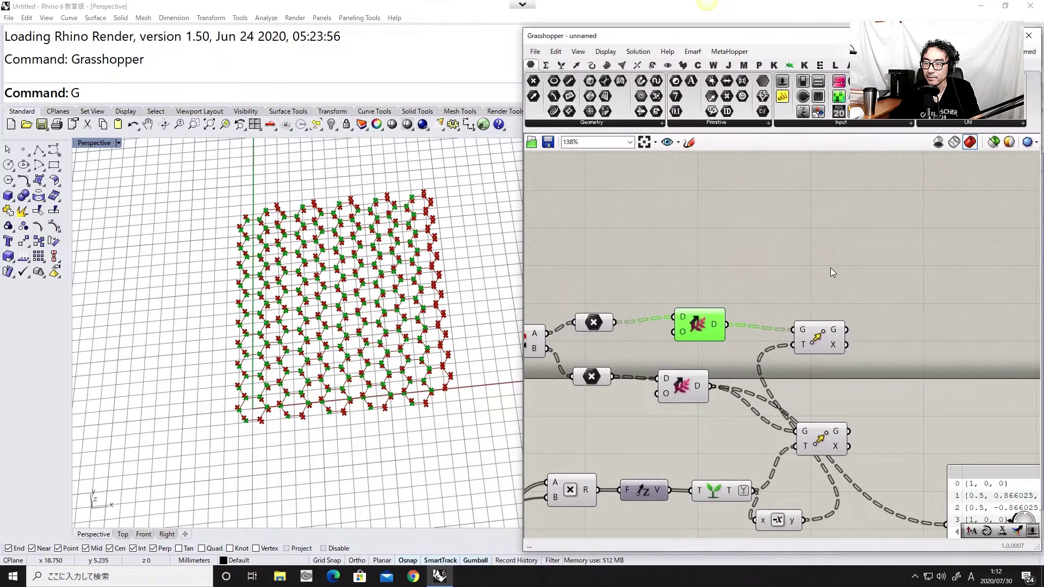
double_click(832, 266)
text(unfla)
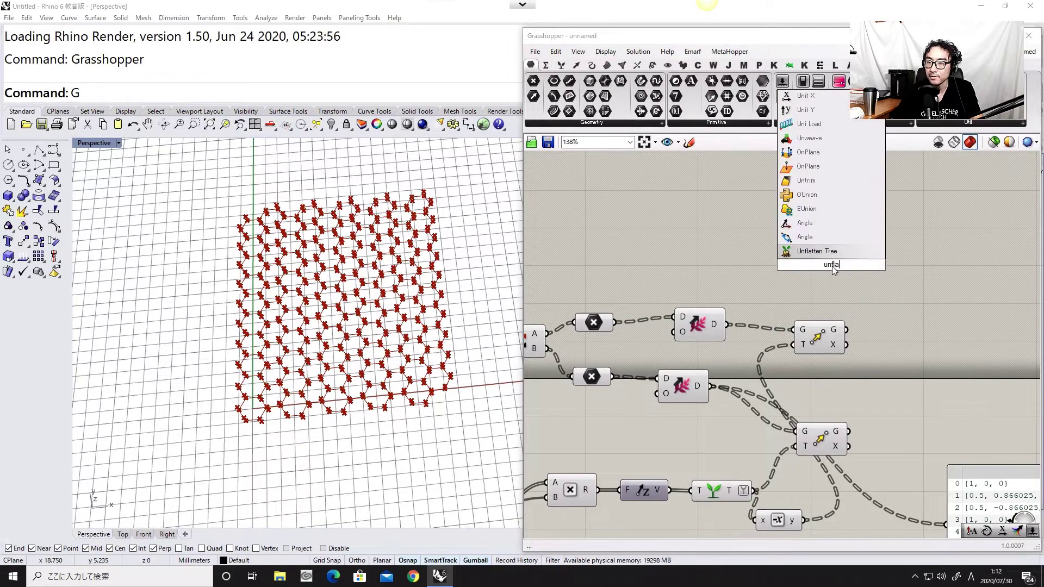
click(833, 250)
drag(706, 323, 696, 324)
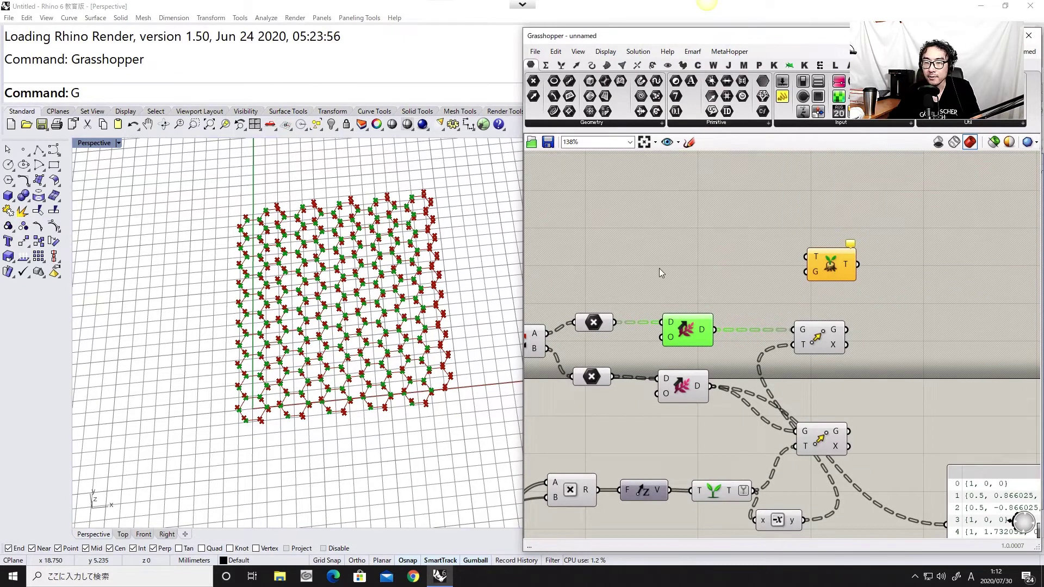
drag(830, 271, 832, 260)
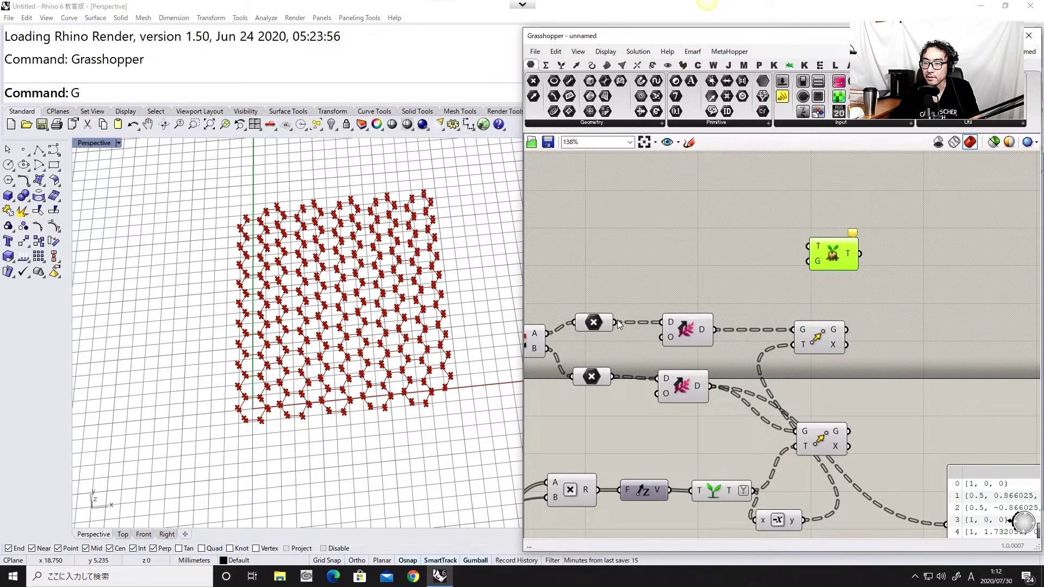
Feed Unflatten Tree the upper Move's geometry with the upper Point parameter as guide, and wire a duplicate to the lower pair
drag(616, 323, 917, 395)
key(ctrl+c)
key(ctrl+v)
drag(823, 436, 822, 409)
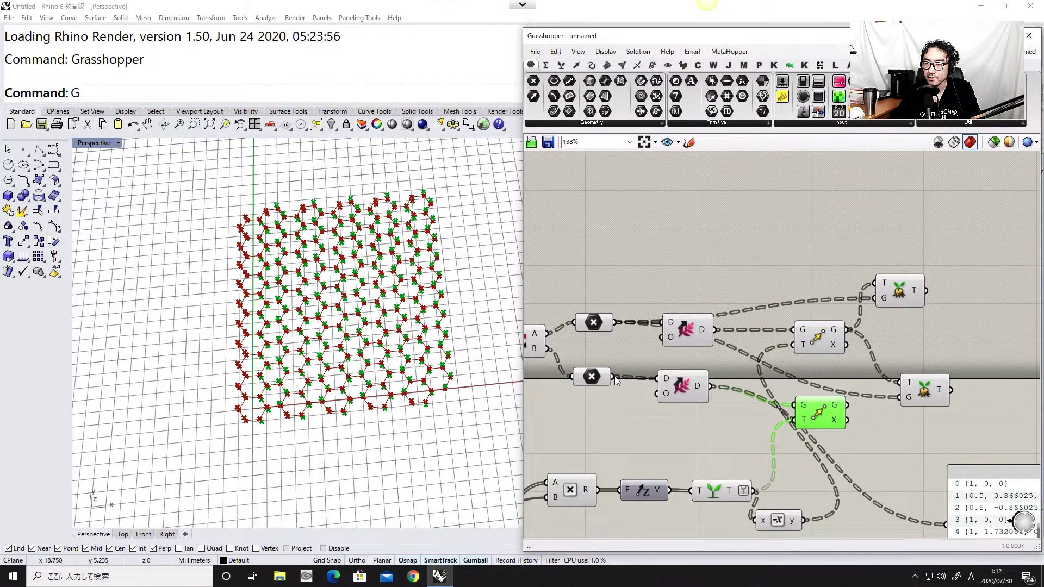
drag(616, 380, 914, 400)
Turn off the preview of both Shift Paths and both Move components
drag(837, 463, 591, 306)
middle_click(603, 346)
right_click(639, 314)
click(655, 264)
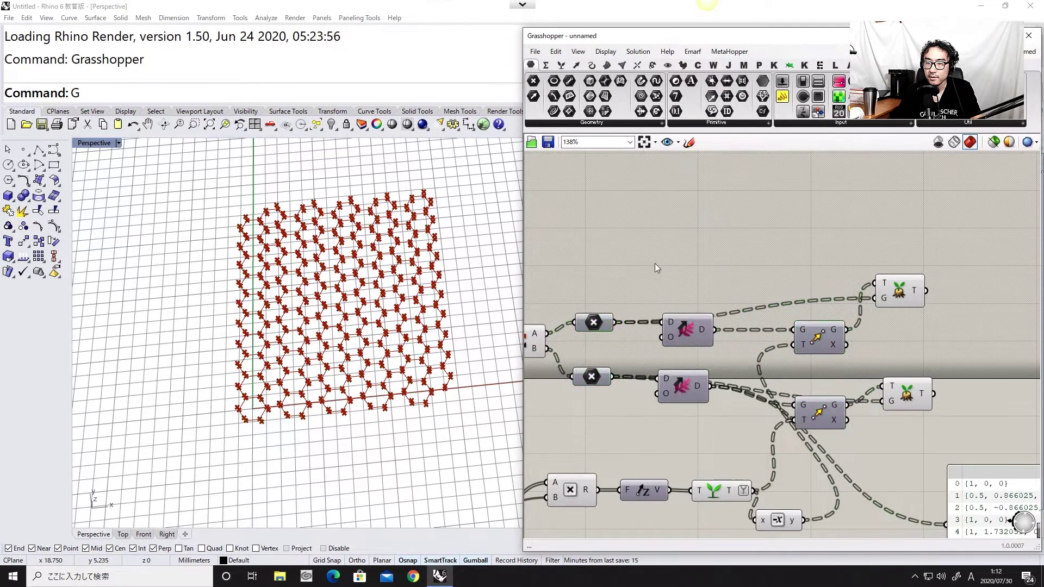
Arrange the two Unflatten Tree components close beside their respective Move components
drag(911, 291, 914, 303)
drag(910, 394, 907, 382)
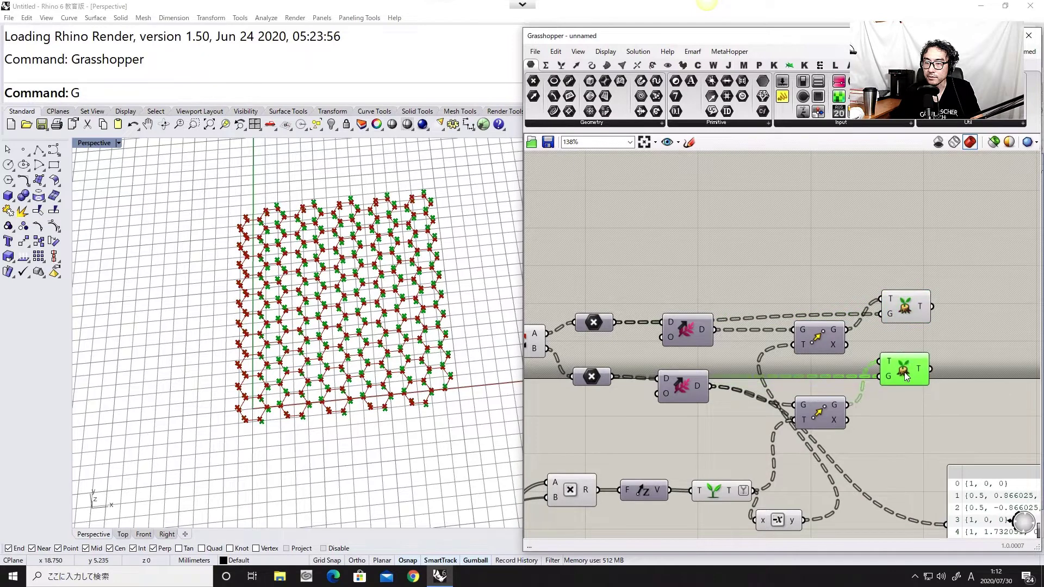
drag(906, 305, 909, 313)
drag(904, 383, 910, 381)
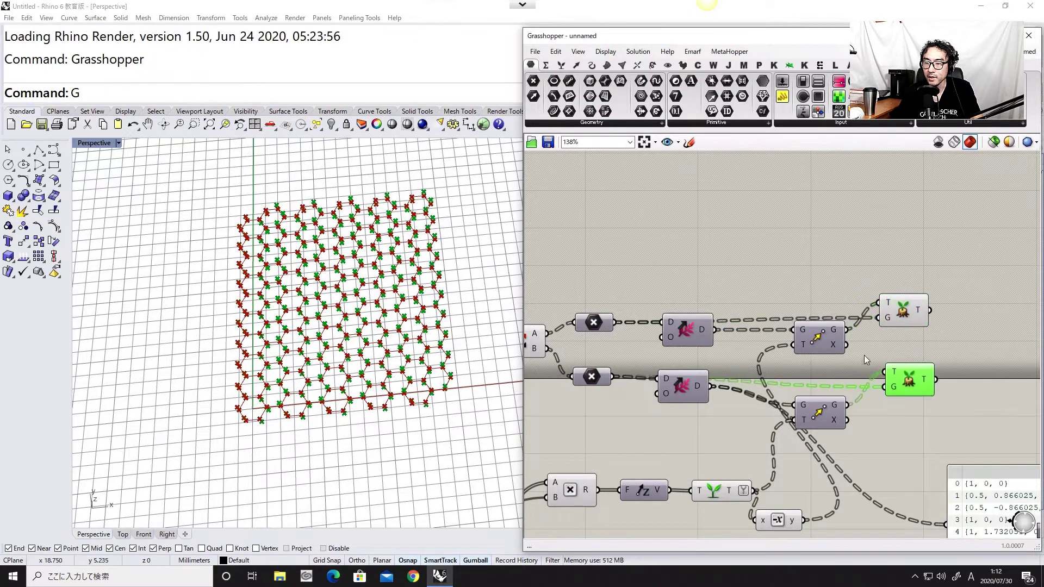
Review how Dispatch splits the points by its pattern input and feeds the two parallel branches
right_drag(863, 354, 958, 341)
scroll(957, 341, down, 4)
scroll(860, 345, up, 2)
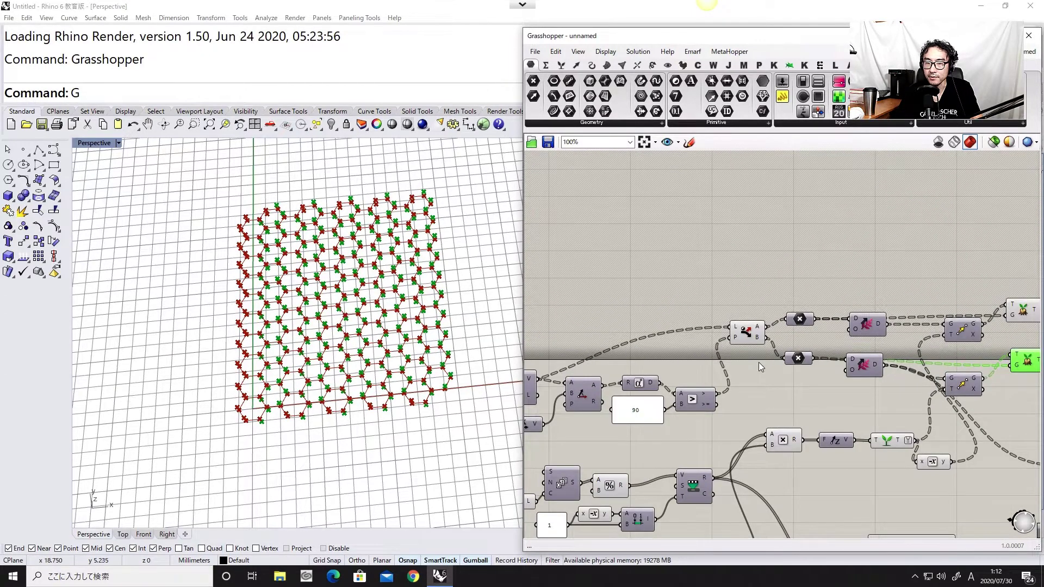
right_drag(764, 364, 673, 370)
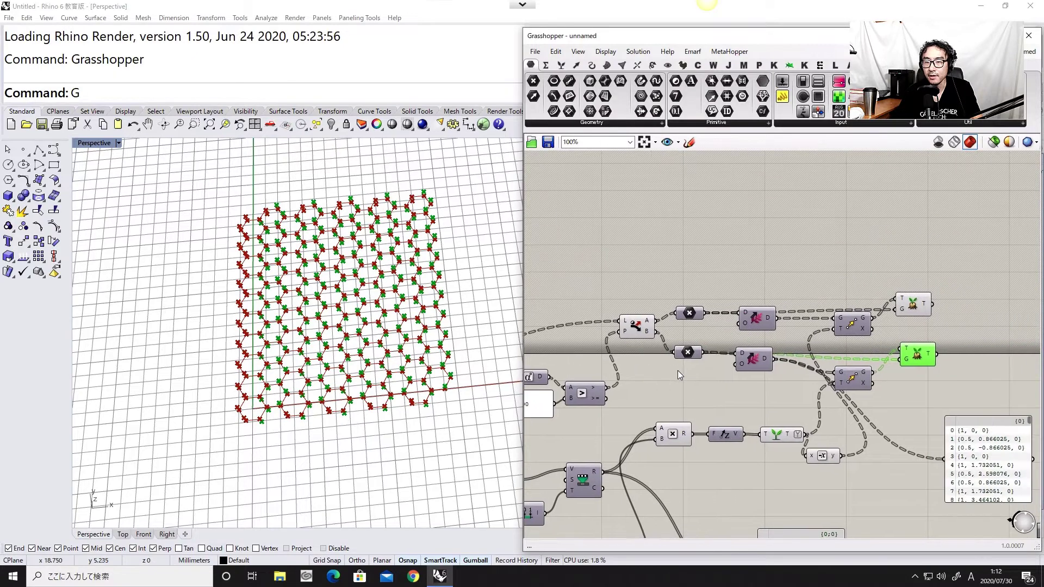
drag(649, 379, 628, 327)
scroll(627, 335, up, 4)
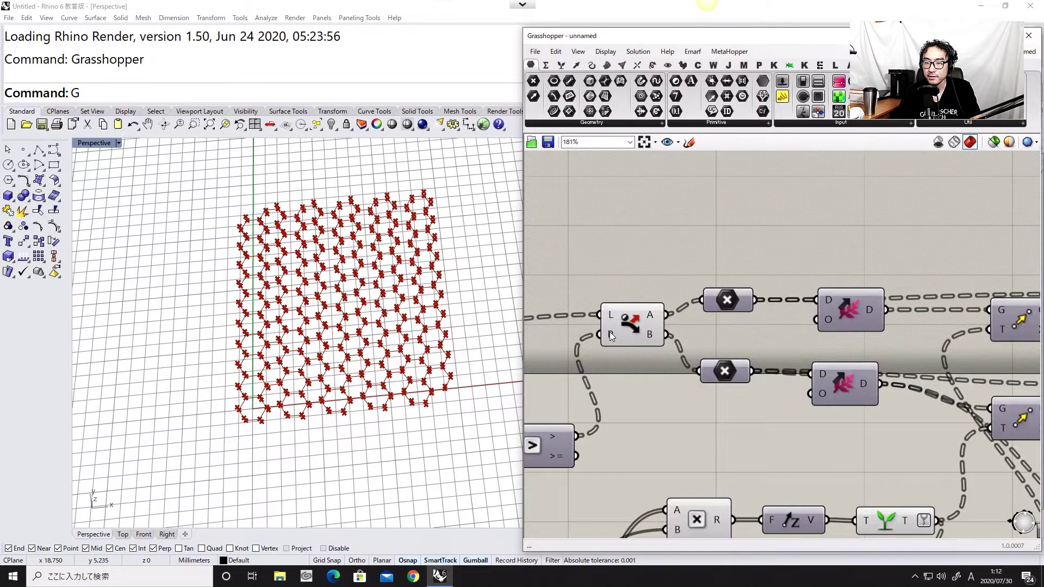
scroll(728, 348, down, 3)
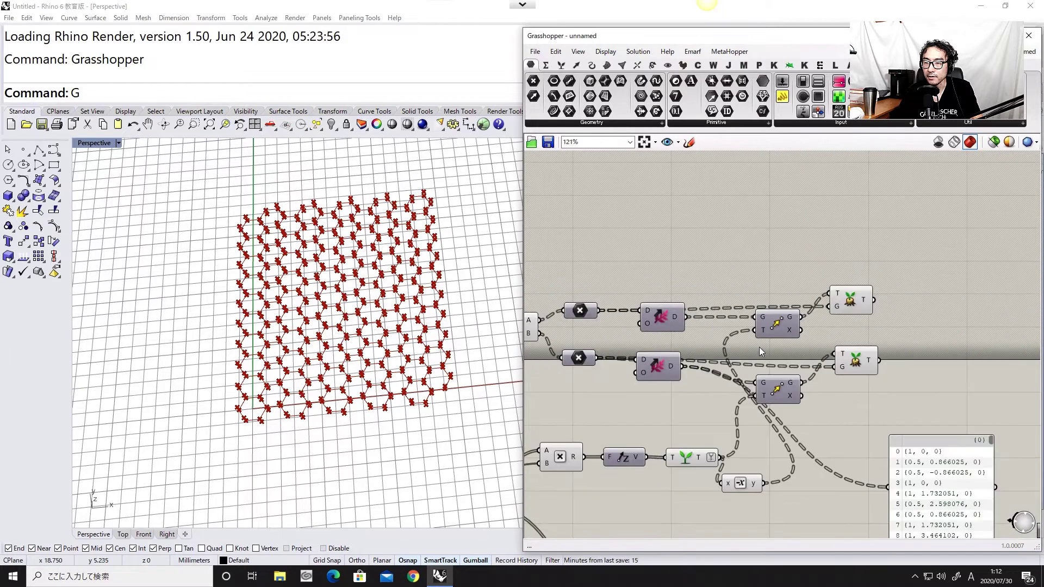
Add a Weave component and connect the upper Unflatten Tree to stream 0 and the lower one to stream 1
right_drag(927, 345, 833, 355)
double_click(834, 354)
text(weav)
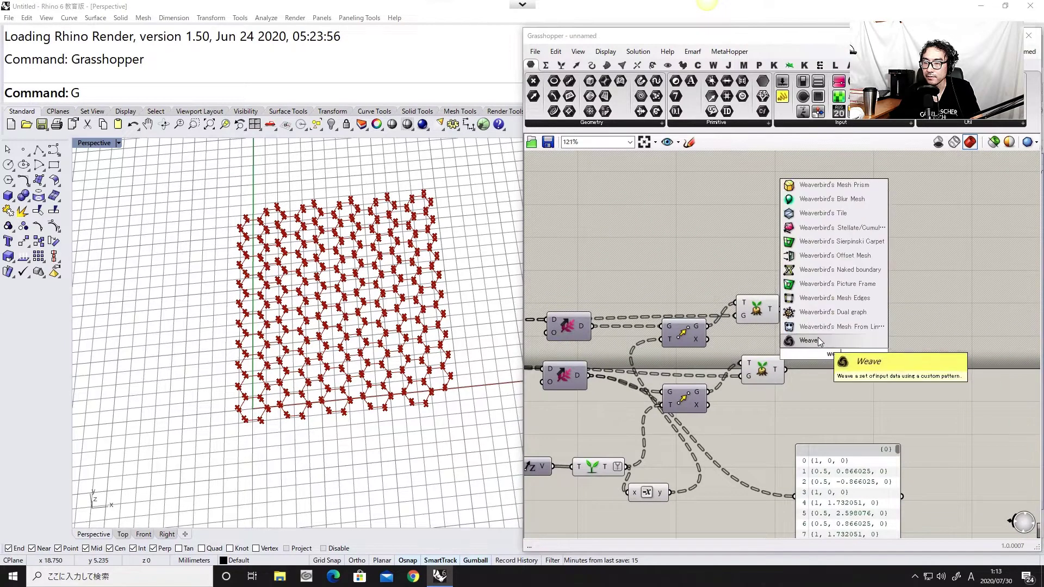
click(817, 340)
scroll(783, 312, up, 2)
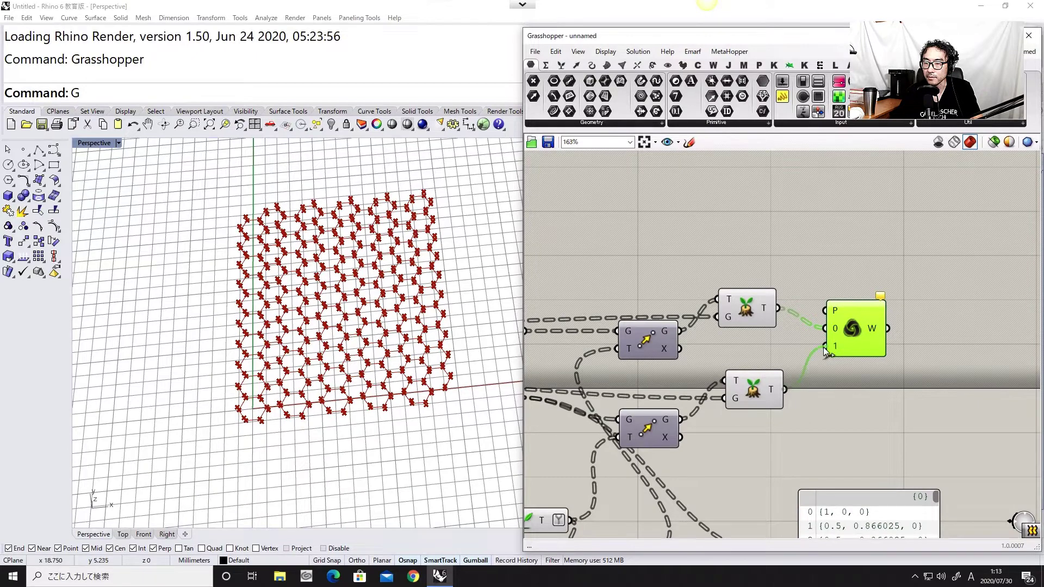
drag(823, 347, 824, 347)
Turn off the preview of the selected components upstream of the Move pair
scroll(851, 361, down, 5)
middle_click(755, 348)
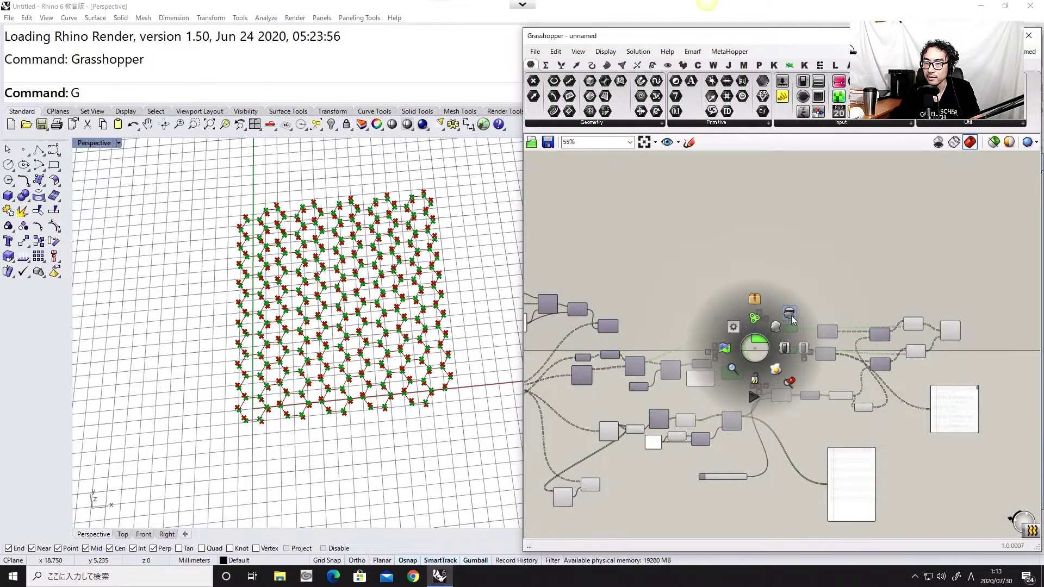
click(791, 314)
scroll(794, 326, up, 8)
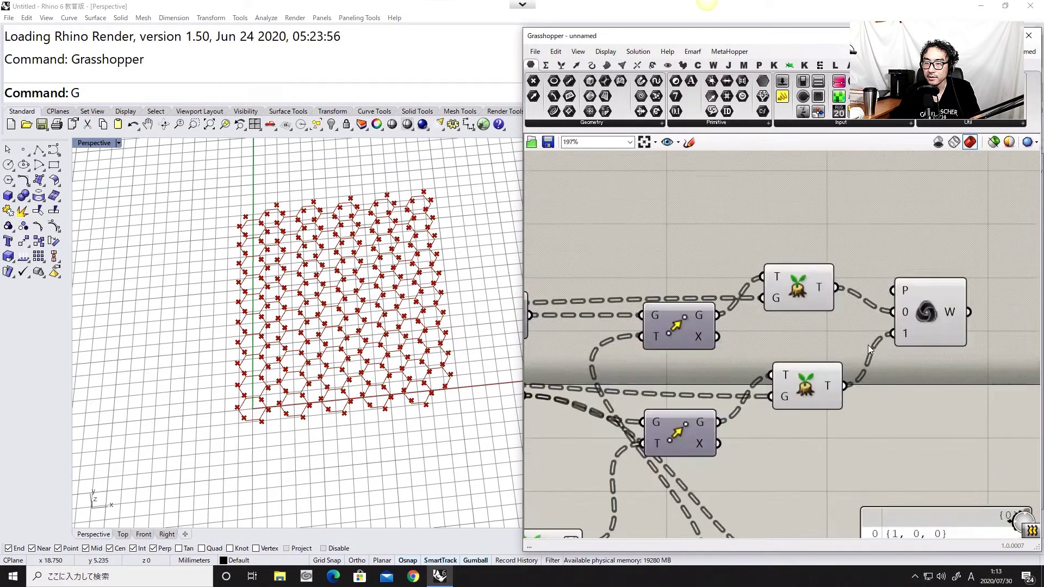
Add a Polygon component and connect Weave's result to its plane input
right_drag(867, 345, 794, 333)
double_click(907, 344)
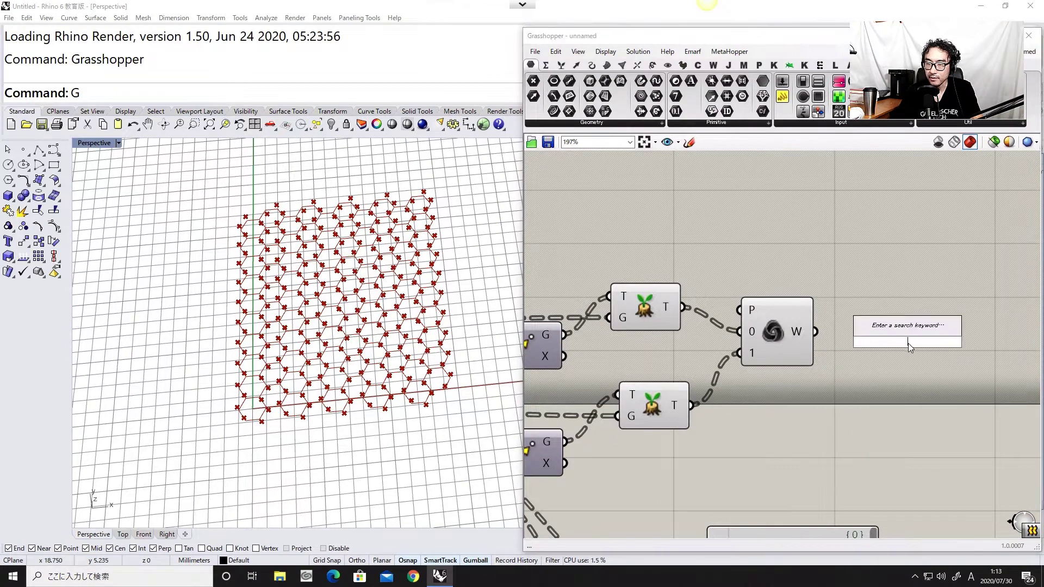
text(polyline)
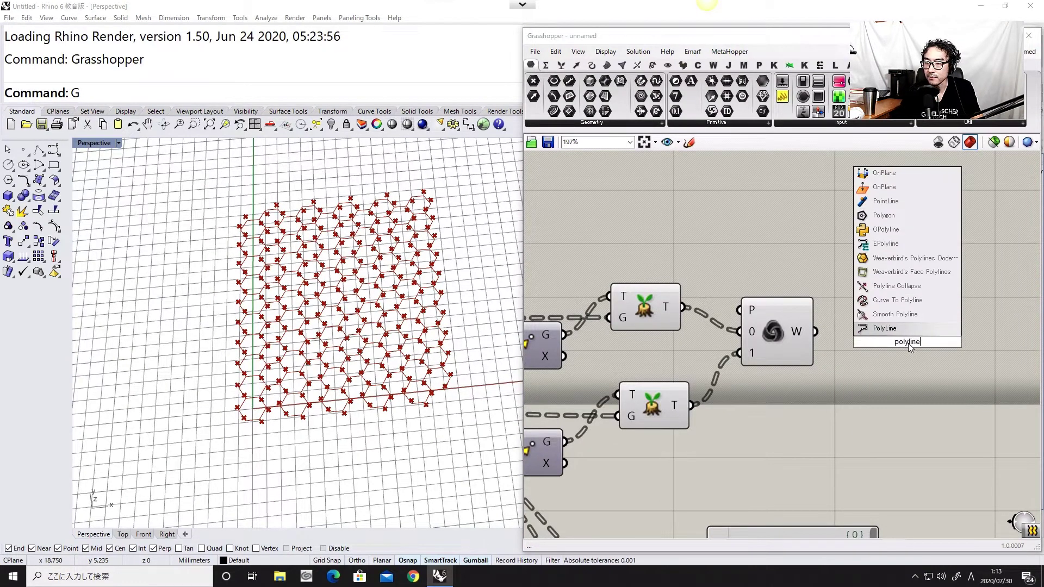
double_click(869, 368)
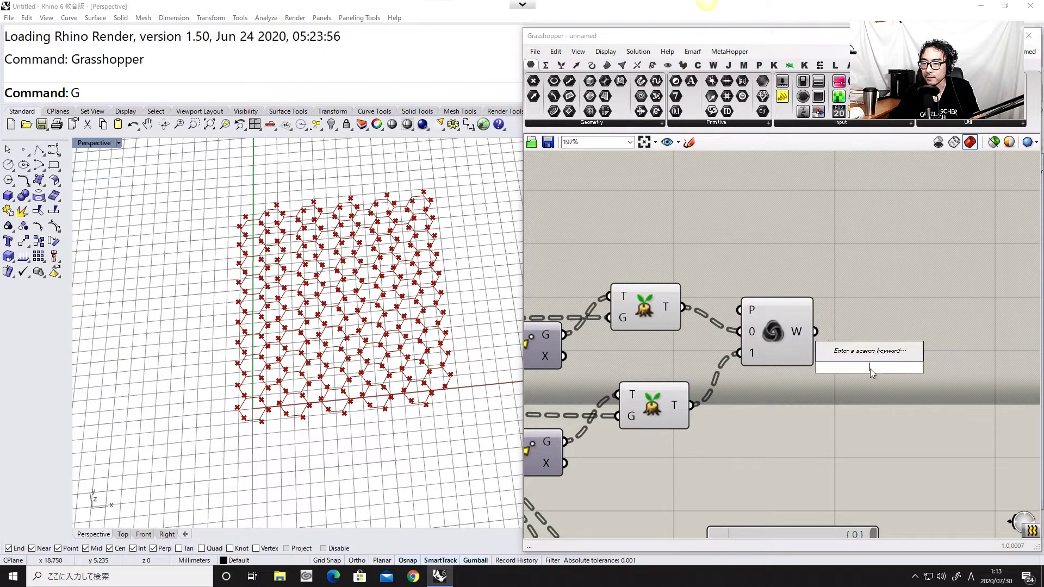
text(poly)
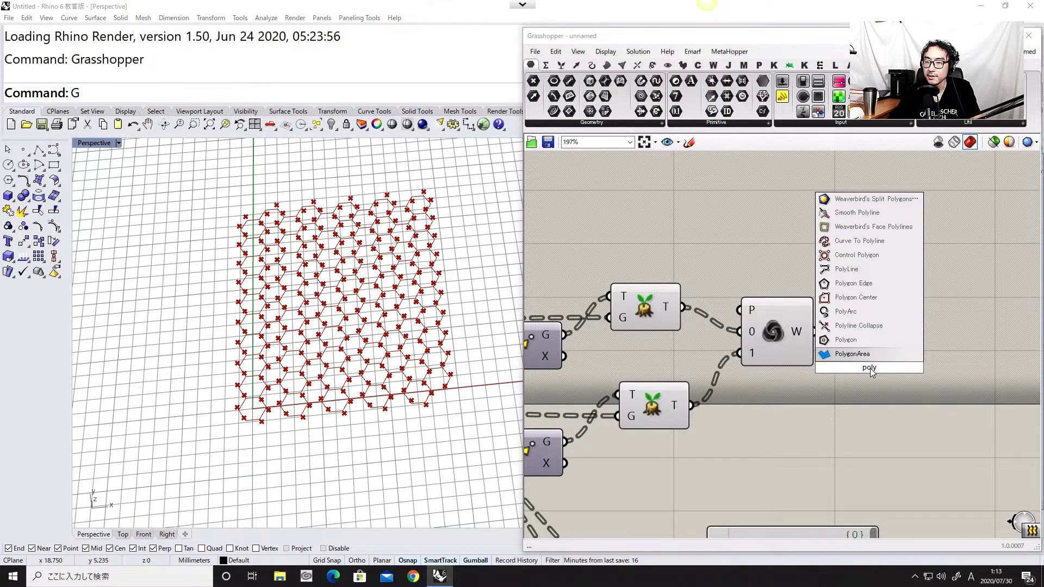
click(846, 341)
drag(817, 339, 898, 351)
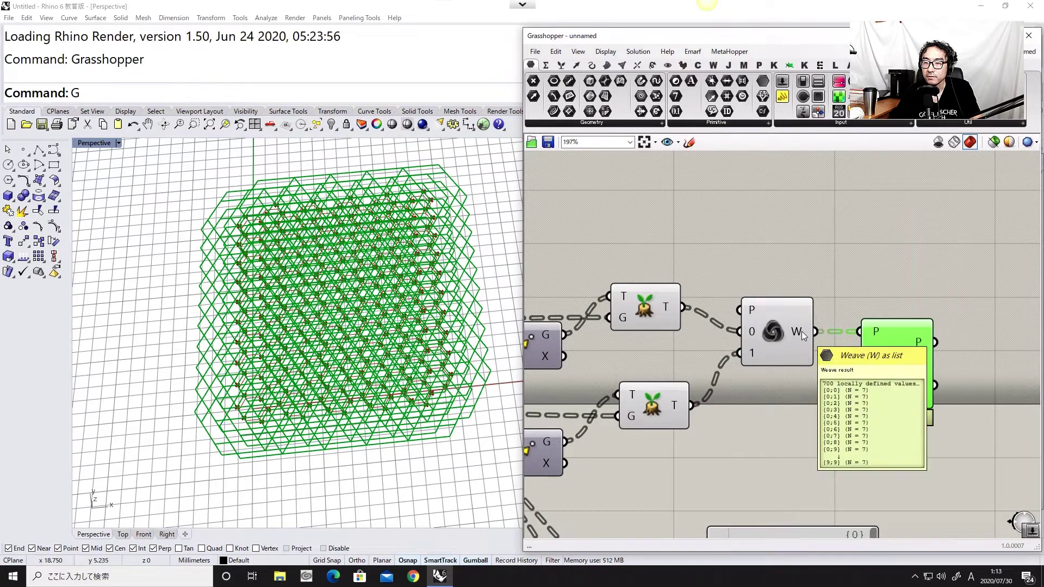
Replace the Polygon component after the Weave with a PolyLine component fed by the Weave output
scroll(268, 334, up, 5)
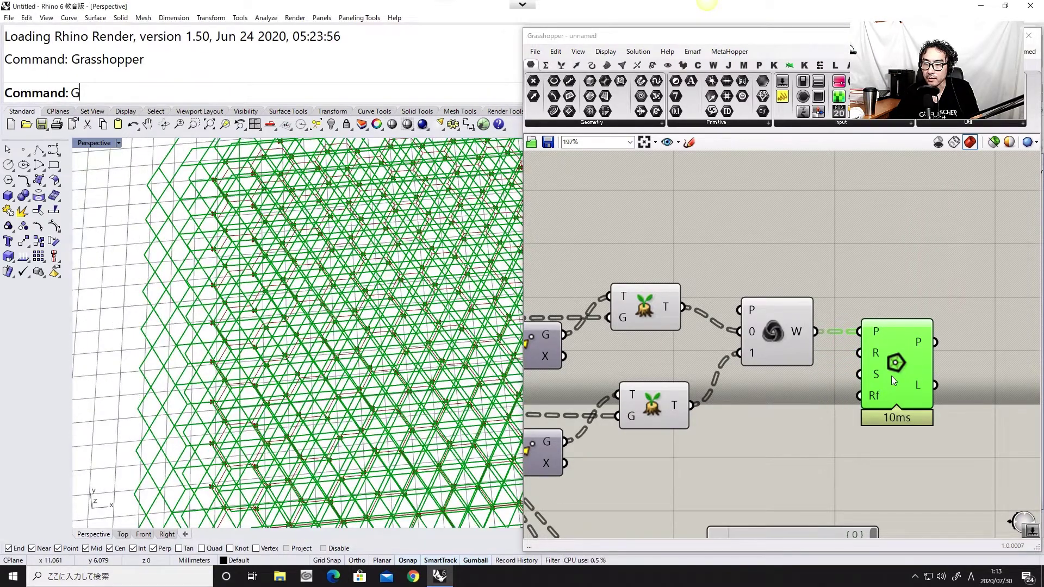
key(Delete)
double_click(888, 390)
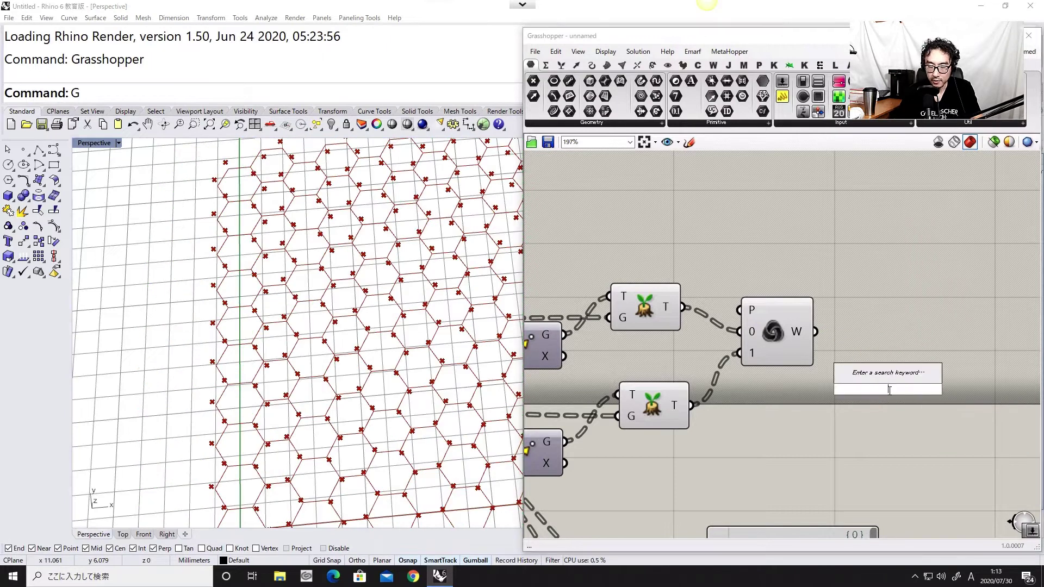
text(polyline)
key(Return)
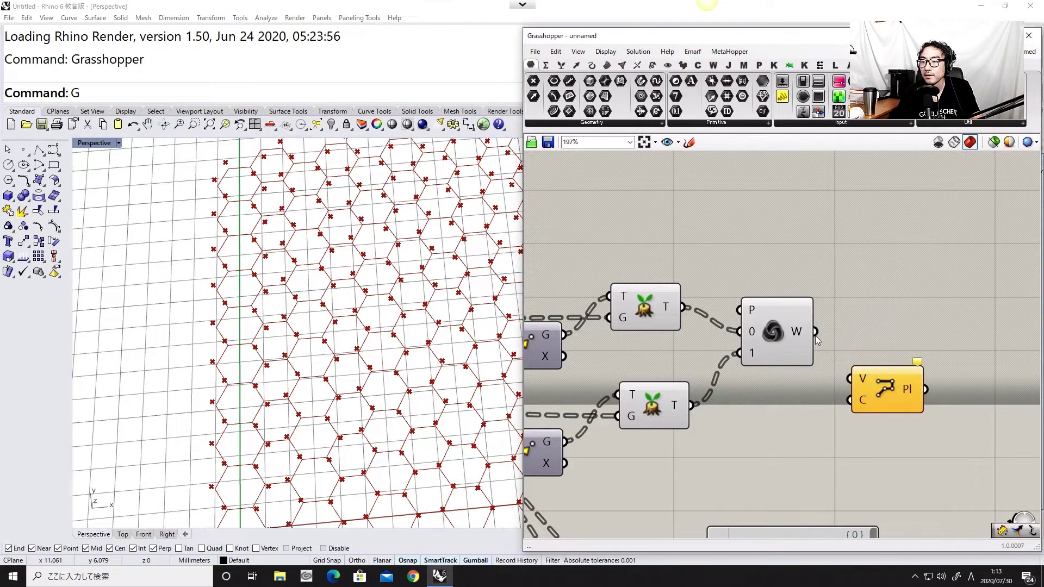
drag(814, 331, 853, 370)
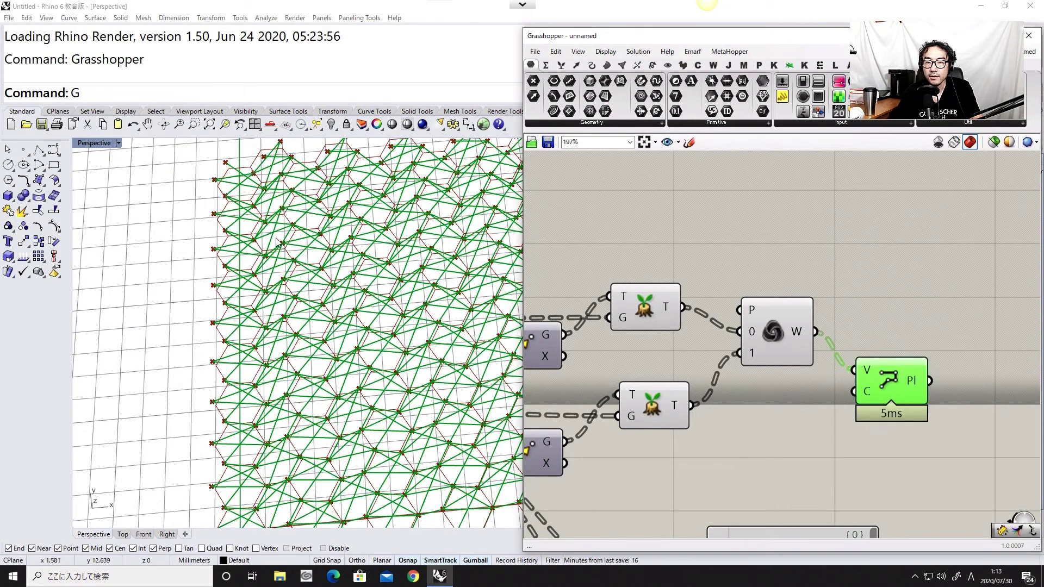
Swap the Weave streams, feeding the upper Unflatten Tree into input 1 and the lower one into input 0
scroll(276, 242, down, 5)
scroll(260, 237, up, 5)
right_drag(293, 236, 282, 243)
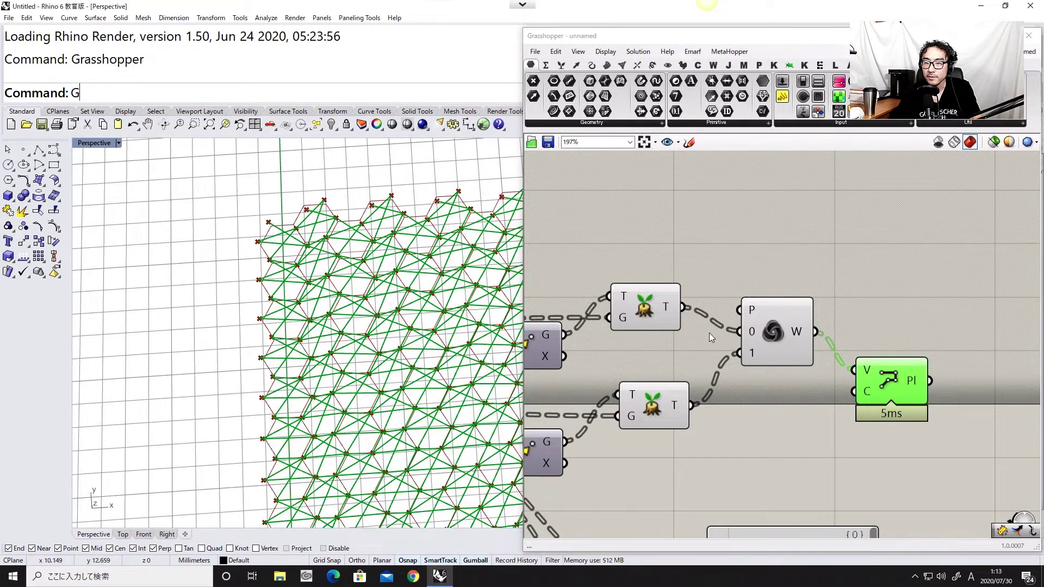
drag(683, 307, 738, 353)
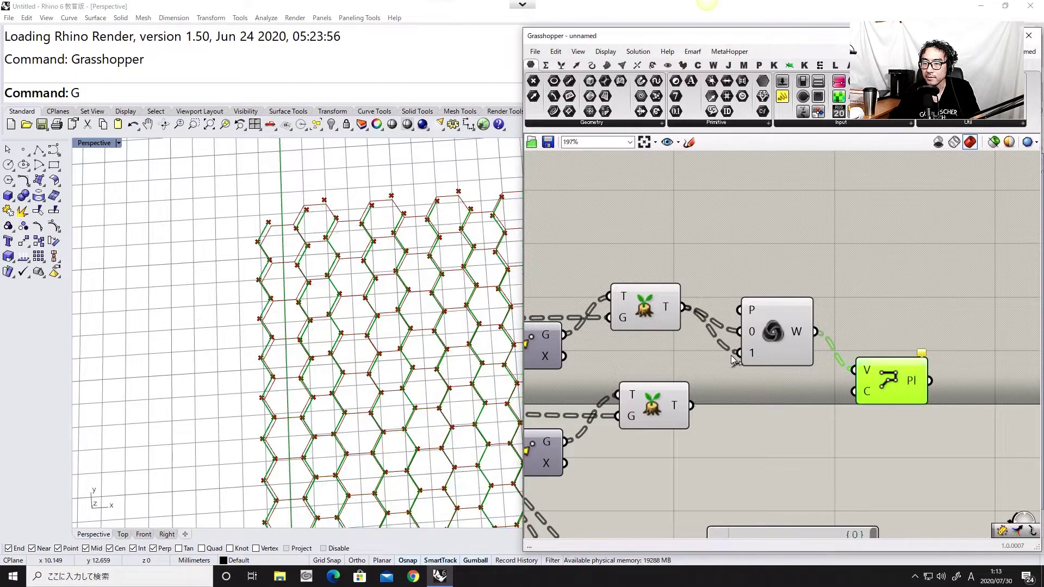
drag(691, 405, 739, 331)
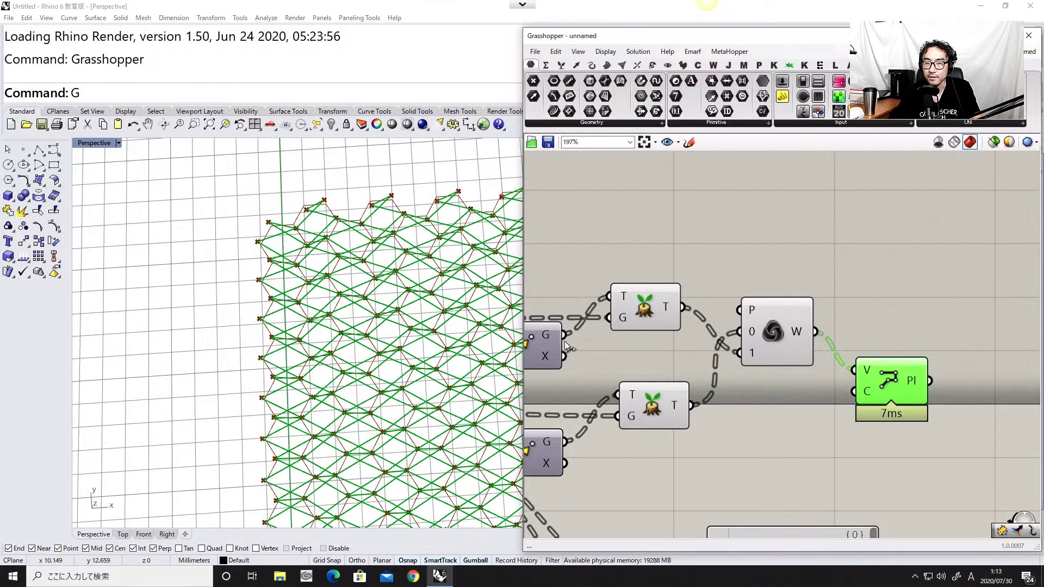
Move the Vector 2Pt component slightly higher above its neighbouring components
scroll(823, 325, down, 5)
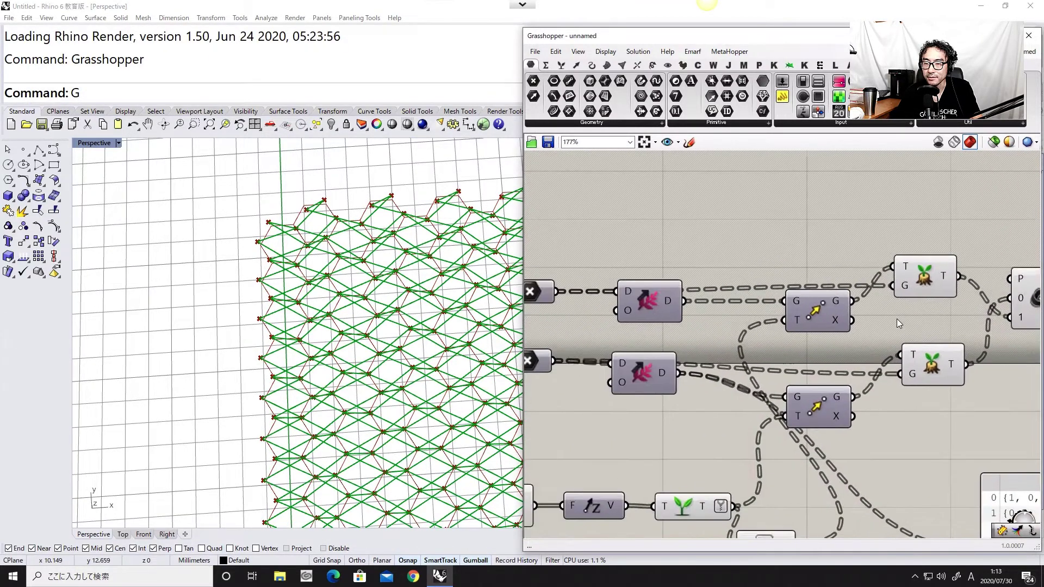
right_drag(853, 324, 893, 322)
scroll(722, 331, up, 2)
right_drag(702, 334, 938, 313)
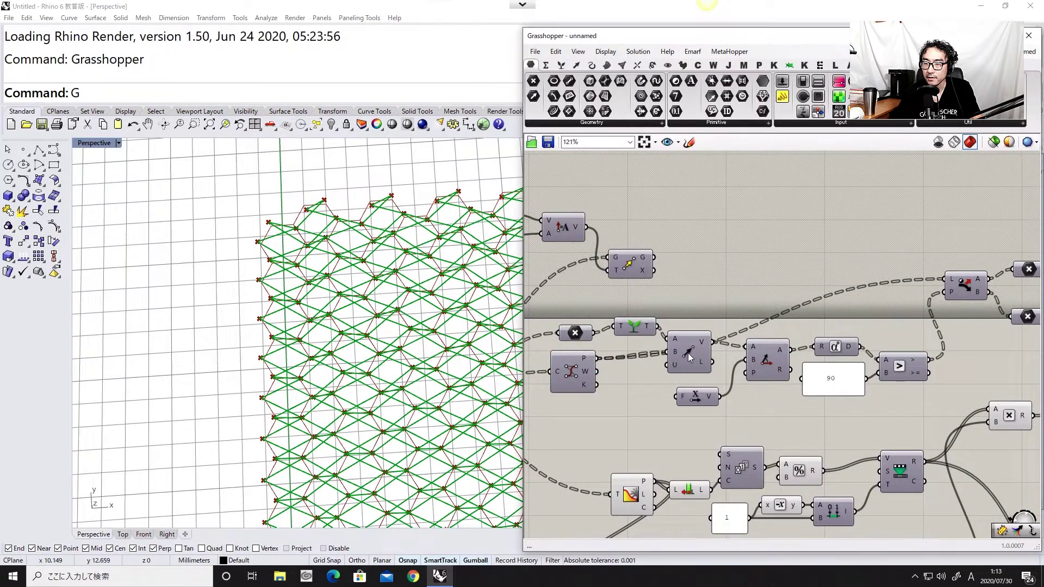
drag(688, 353, 692, 307)
Connect the > output of the Larger Than component to the Weave's pattern input P
right_drag(813, 313, 616, 316)
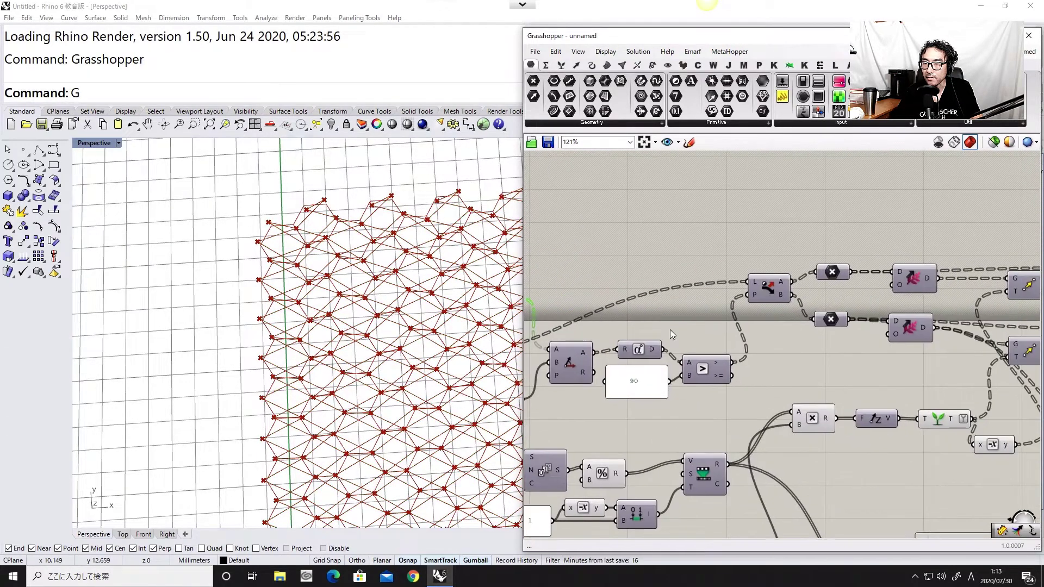
right_drag(738, 336, 628, 336)
scroll(607, 332, down, 1)
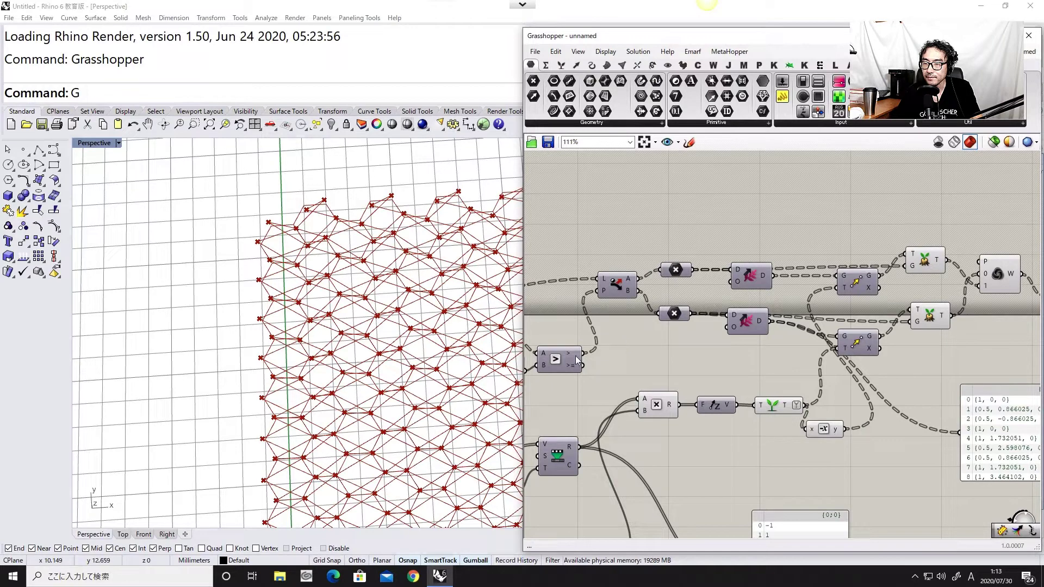
mouse_move(570, 352)
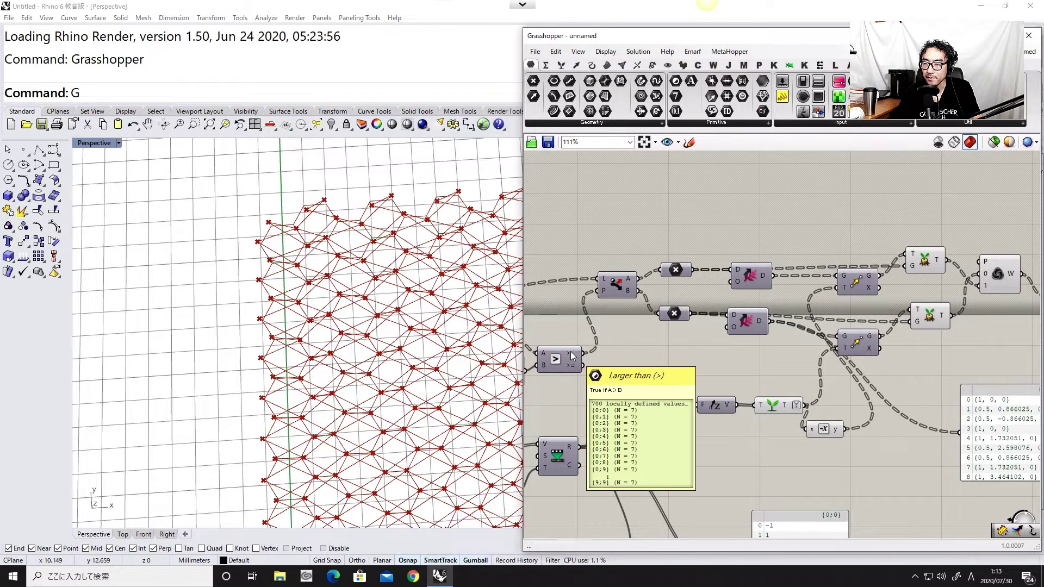
drag(589, 354, 944, 273)
scroll(642, 330, down, 1)
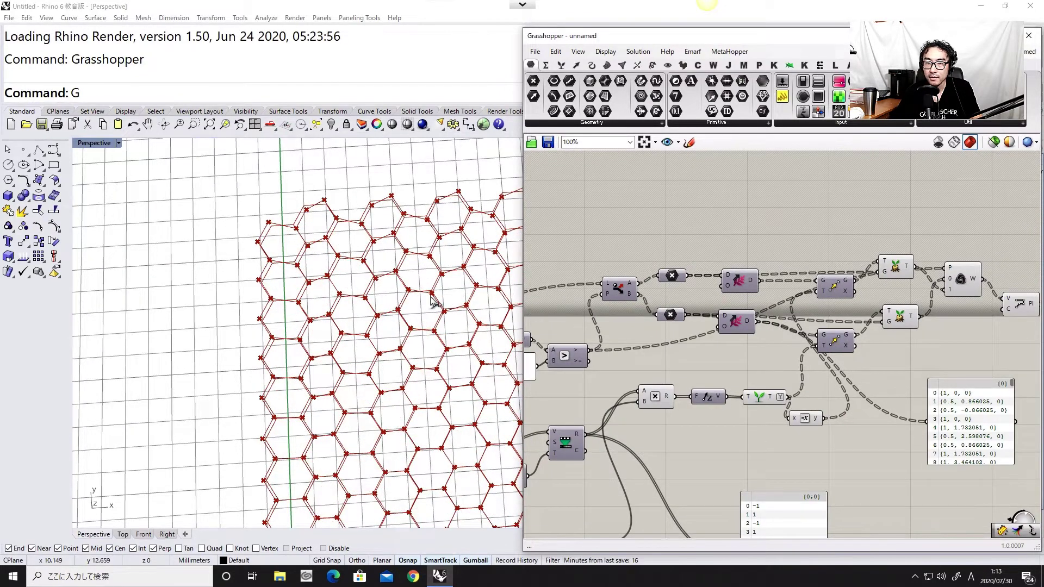
right_drag(392, 288, 304, 263)
Turn off the preview of the component group containing List Length, Remainder and Negative
scroll(876, 272, down, 6)
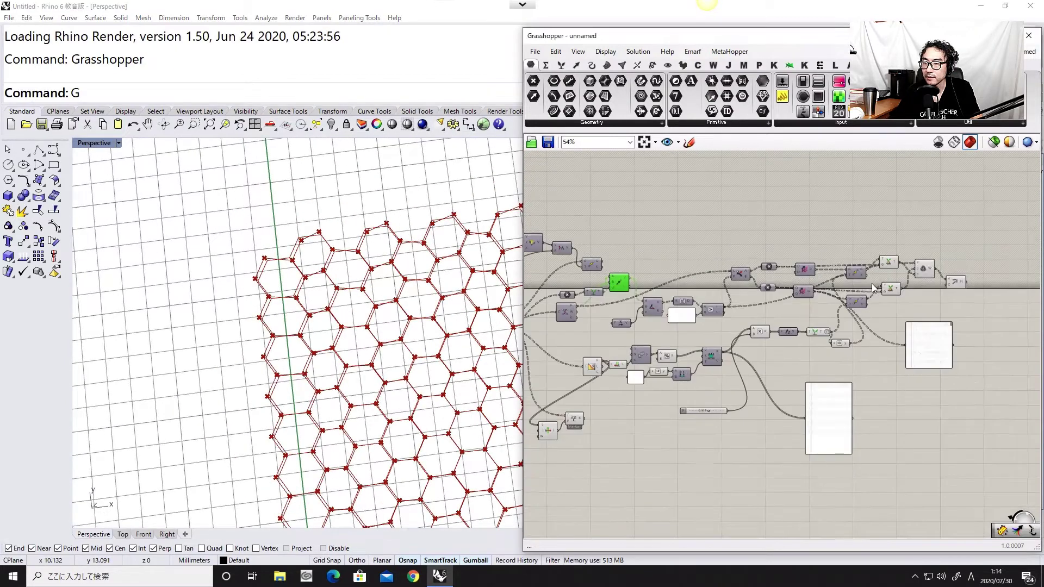
right_drag(655, 385, 787, 382)
scroll(787, 382, up, 6)
drag(834, 402, 669, 302)
middle_click(691, 411)
click(668, 389)
Delete the two leftover components below the list-length branch and the unused parameter wired to the hexagonal grid
right_drag(685, 427, 762, 410)
drag(745, 485, 646, 408)
key(Delete)
scroll(662, 401, down, 3)
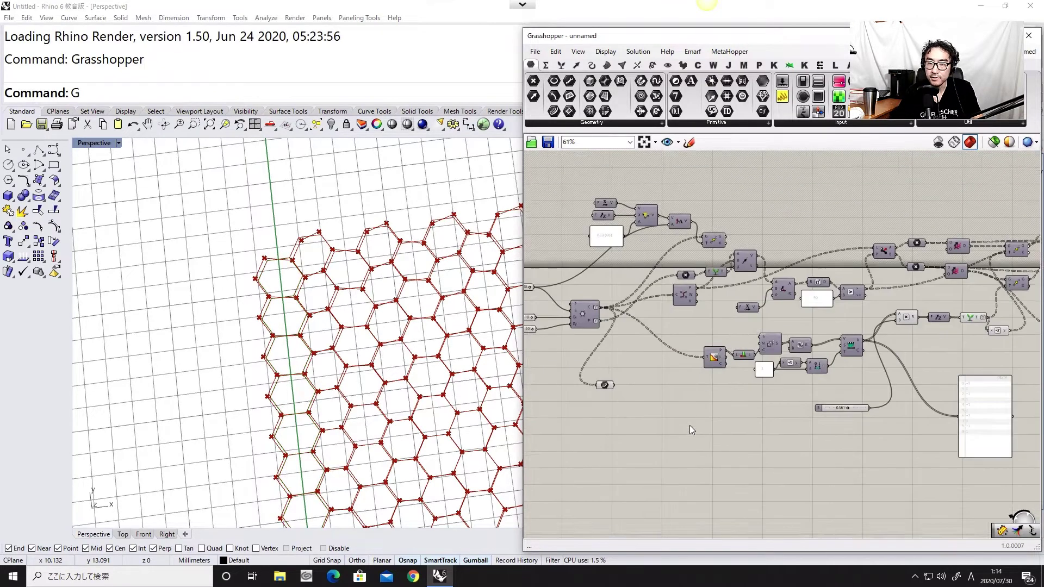
right_drag(689, 425, 683, 466)
click(603, 423)
key(Delete)
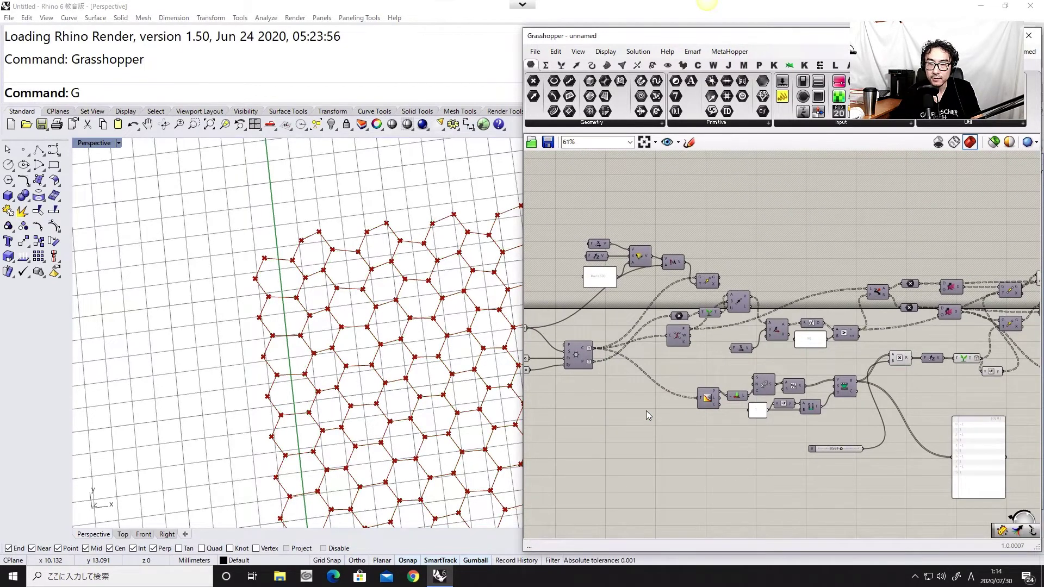
Turn off the preview of the Multiplication, Unit Z, Graft and Negative component group
scroll(646, 410, down, 1)
drag(898, 427, 682, 302)
middle_click(710, 307)
right_drag(427, 351, 322, 373)
scroll(386, 331, down, 5)
scroll(263, 362, up, 5)
click(753, 411)
Relocate the Unit X, Unit Z, Rotate, Rad(60) panel, Amplitude and Move group to above the Weave and PolyLine
scroll(689, 380, up, 3)
right_drag(584, 395, 647, 378)
right_drag(730, 387, 708, 370)
right_drag(717, 261, 725, 317)
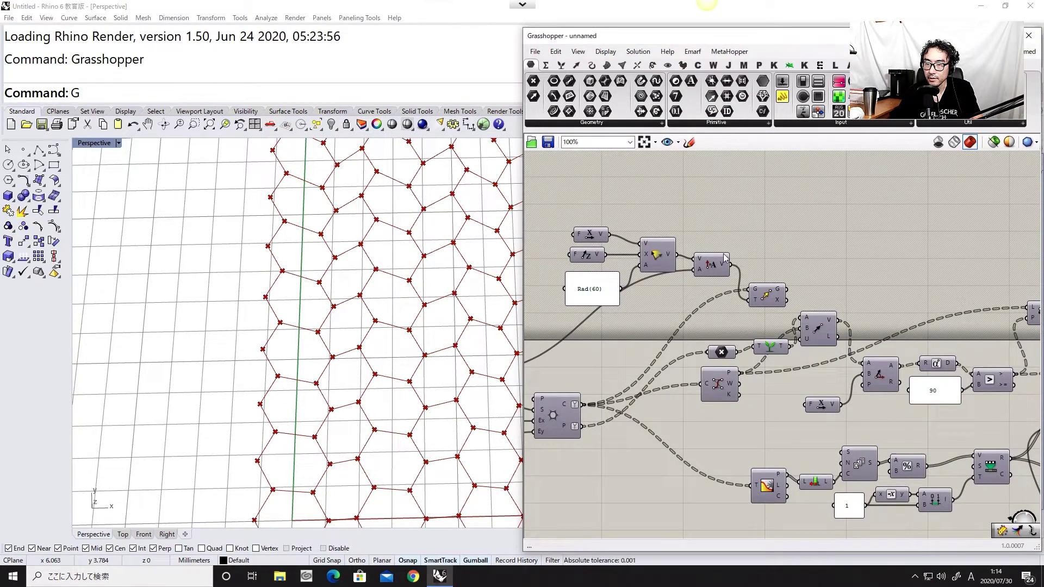
drag(750, 229, 579, 305)
scroll(756, 254, down, 7)
drag(762, 297, 914, 269)
scroll(932, 243, up, 5)
scroll(903, 295, up, 3)
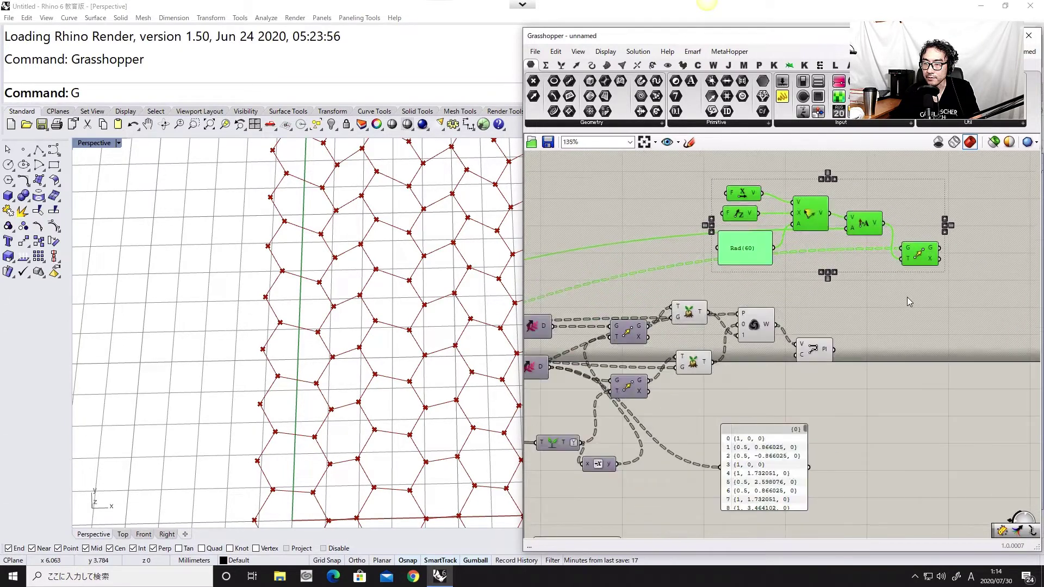
scroll(906, 296, up, 2)
click(906, 297)
Connect the PolyLine output to the G input of the relocated Move component and place that component closer to the PolyLine
right_drag(312, 413, 253, 421)
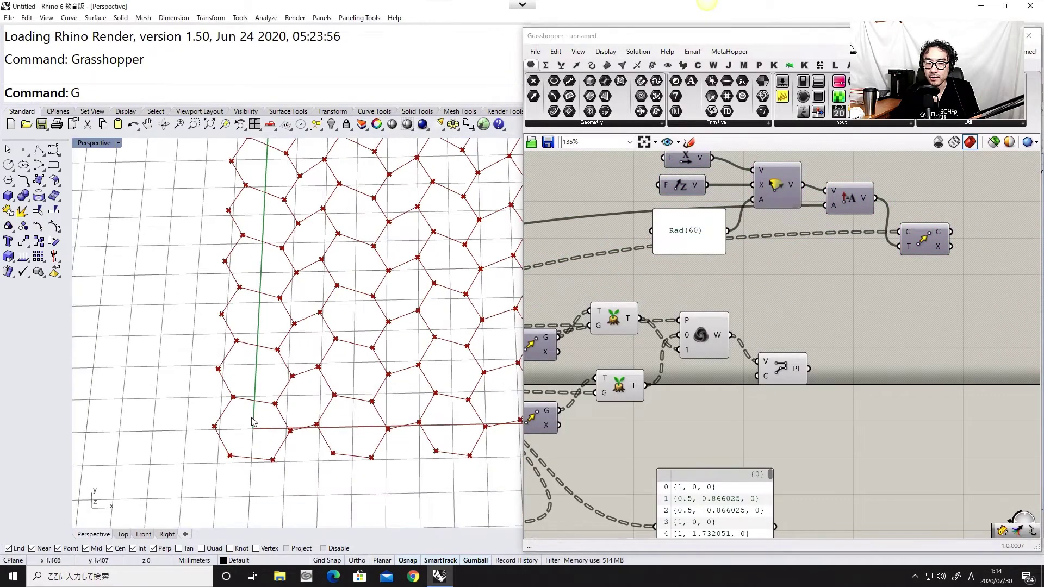
click(804, 375)
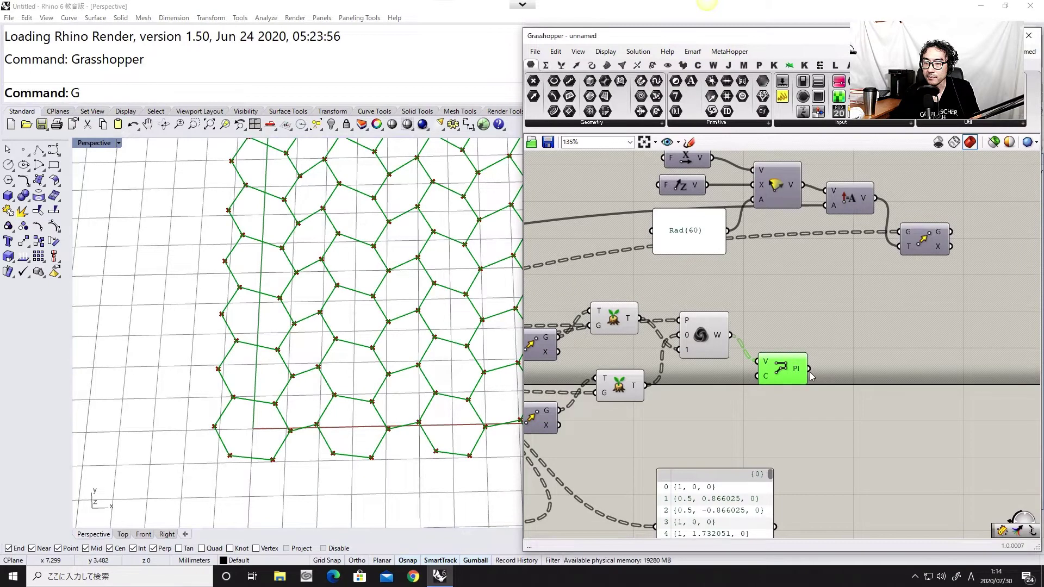
drag(879, 262, 915, 308)
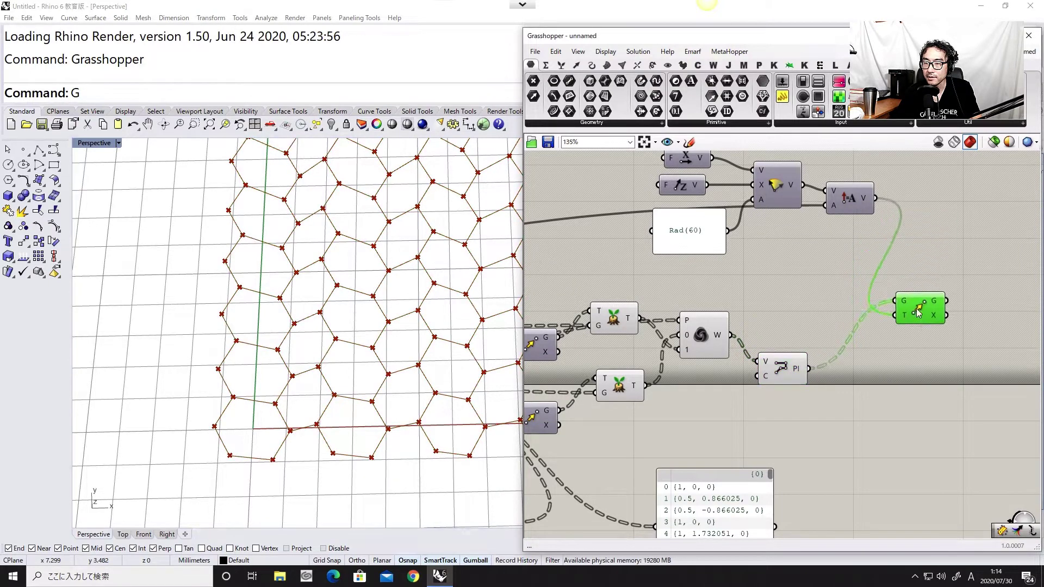
Turn on the preview of the Move component that shifts the polylines
middle_click(916, 307)
click(935, 290)
click(876, 368)
right_drag(443, 457, 381, 378)
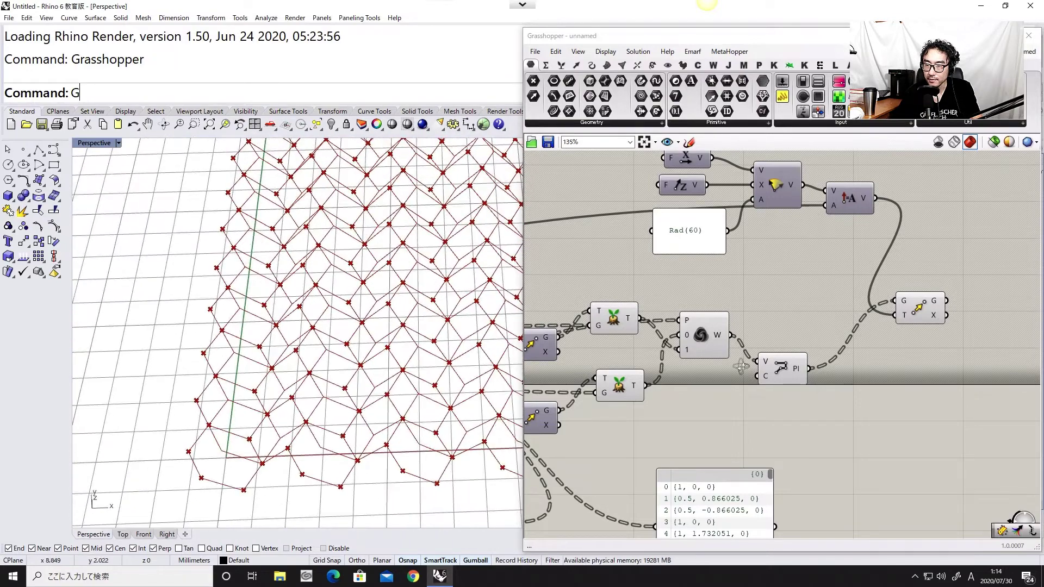
Add a Negative component between the Amplitude output and the Move component's T input to reverse the translation
right_drag(740, 367, 800, 316)
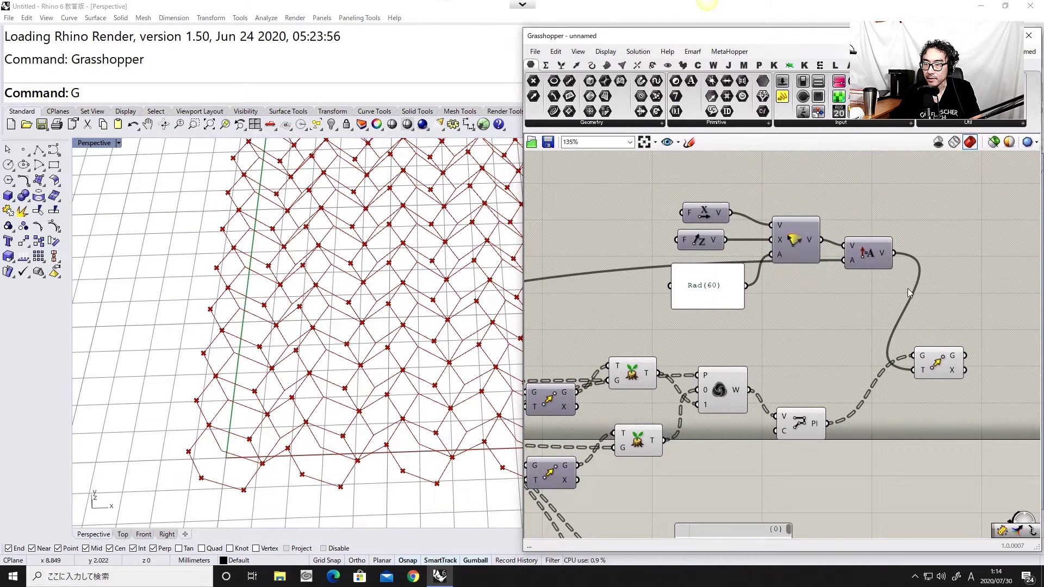
double_click(940, 282)
text(ne)
click(929, 267)
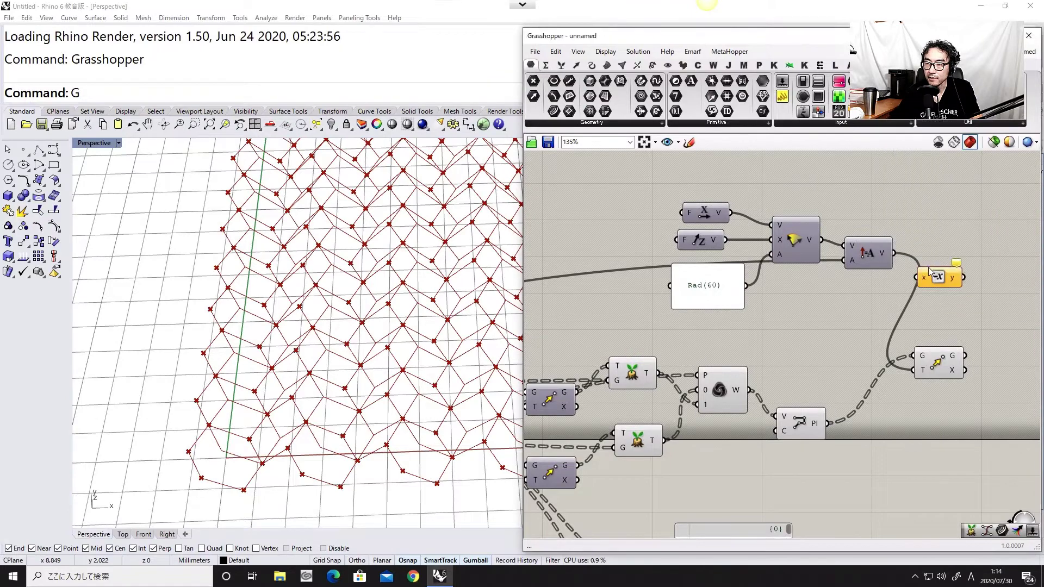
drag(893, 252, 912, 370)
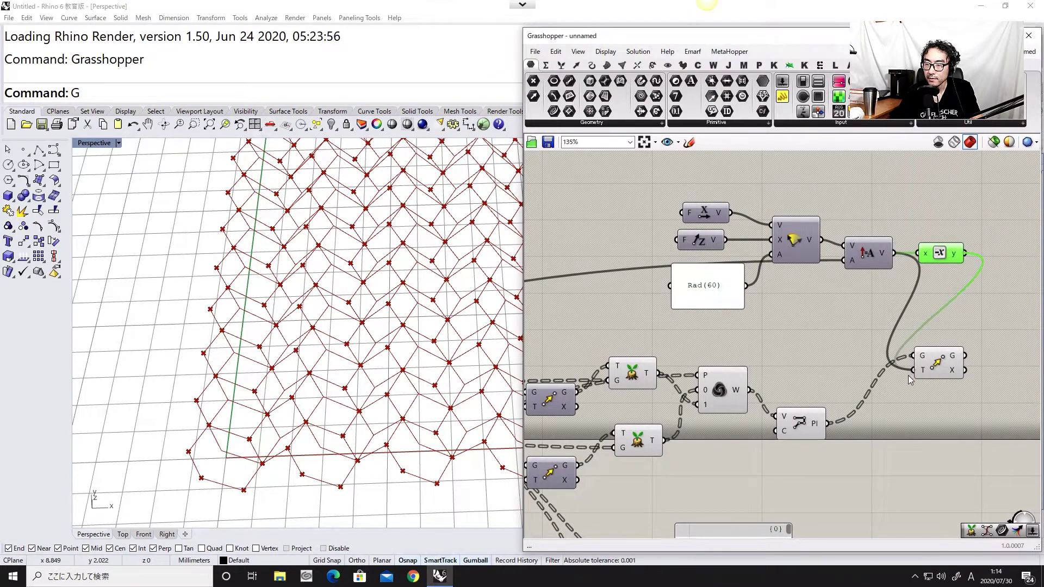
Examine how the moved polylines line up with the original zigzag polylines around the grid's corner
right_drag(367, 457, 392, 372)
scroll(332, 407, up, 7)
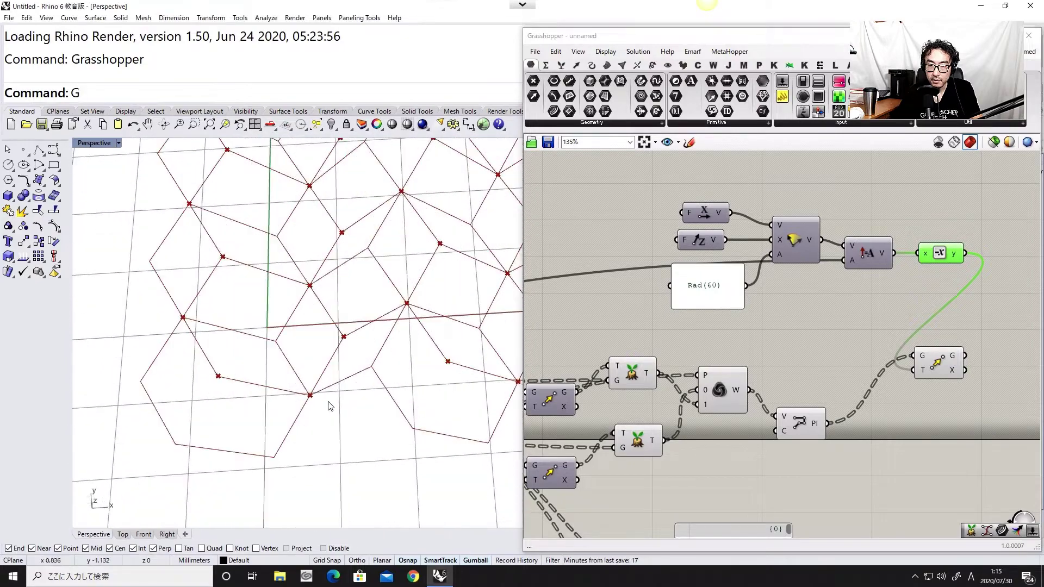
right_drag(328, 405, 328, 234)
scroll(342, 378, down, 3)
scroll(337, 375, down, 8)
scroll(334, 298, down, 3)
scroll(334, 304, up, 6)
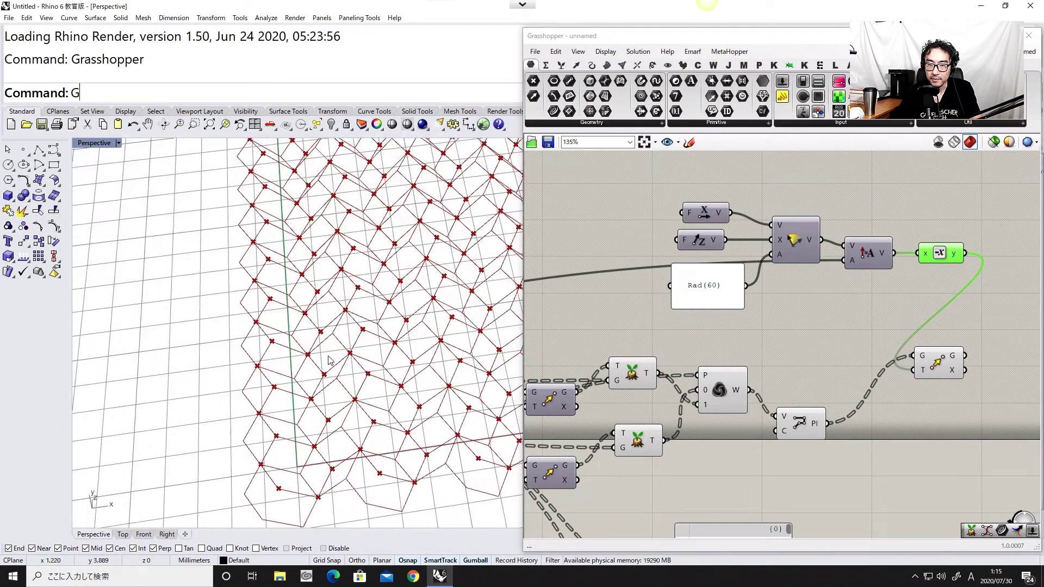
scroll(329, 360, up, 8)
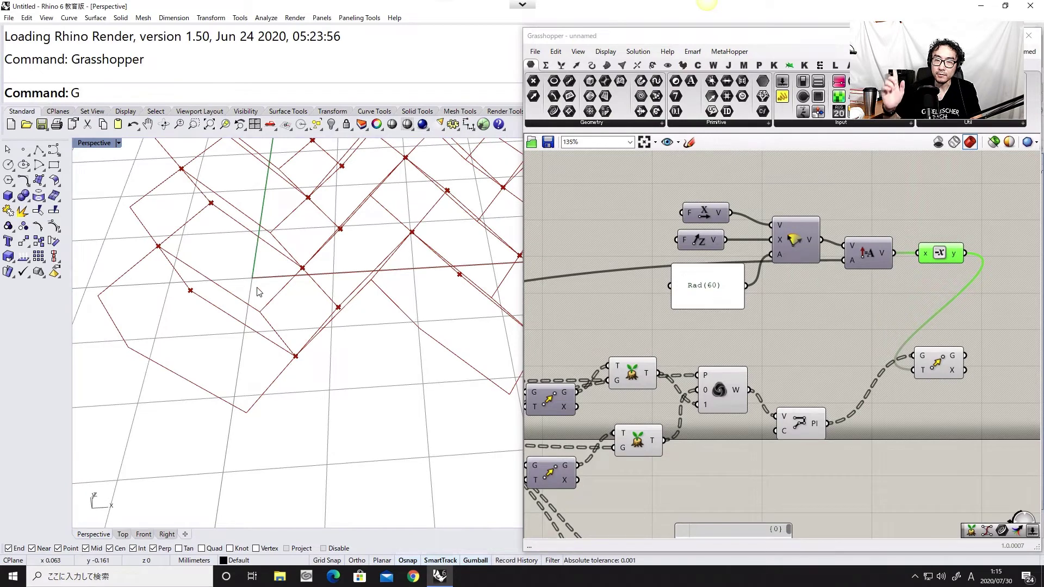
Reconnect Amplitude directly to the Move component's T input and delete the added Negative component
drag(893, 253, 911, 370)
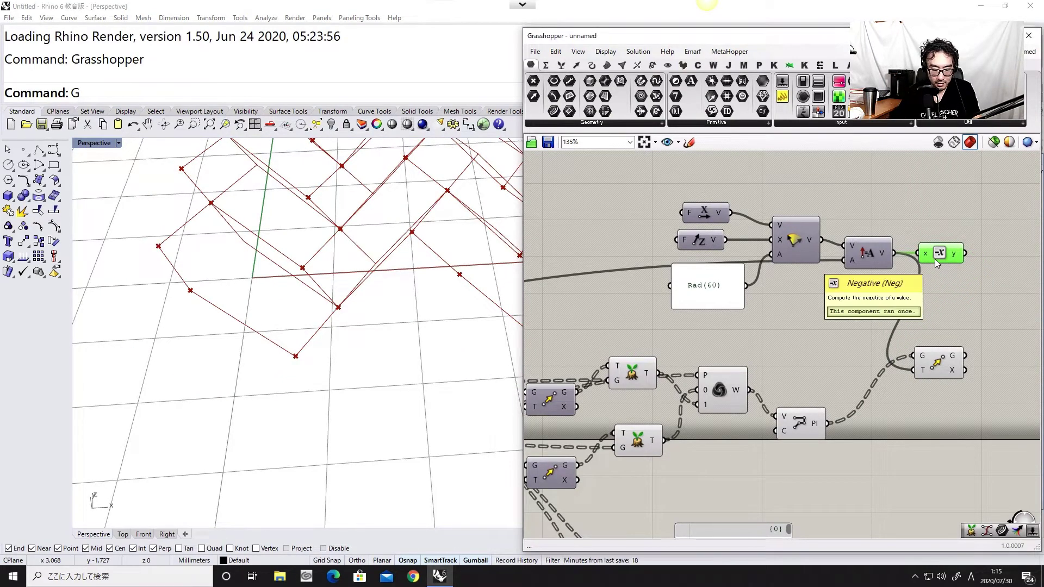
key(Delete)
Delete the panel listing the point coordinates below the Unflatten Tree components
scroll(892, 326, down, 1)
right_drag(826, 390, 927, 268)
scroll(927, 269, down, 1)
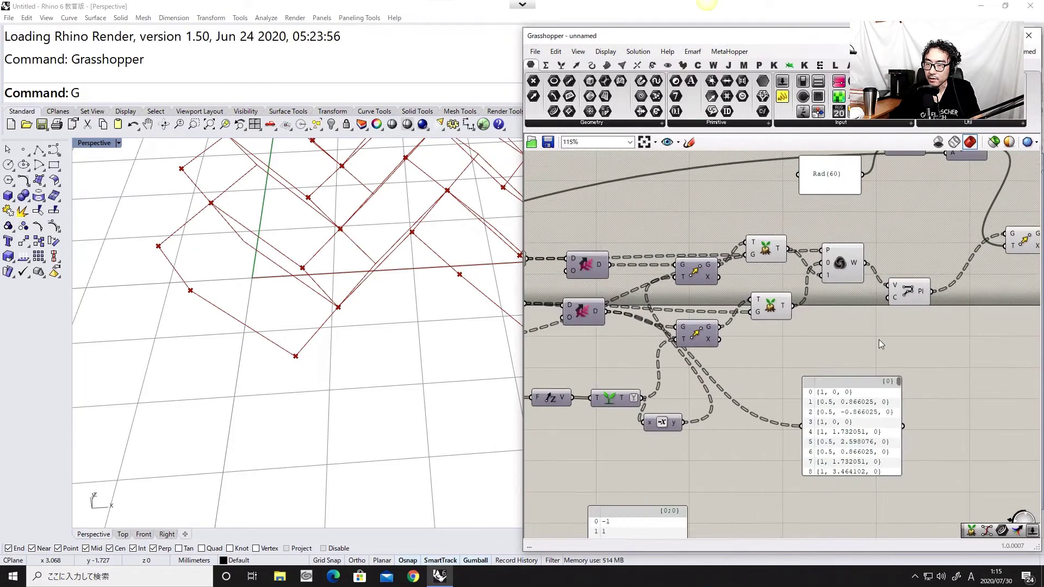
click(847, 425)
right_drag(810, 386, 921, 415)
drag(922, 415, 794, 198)
key(Delete)
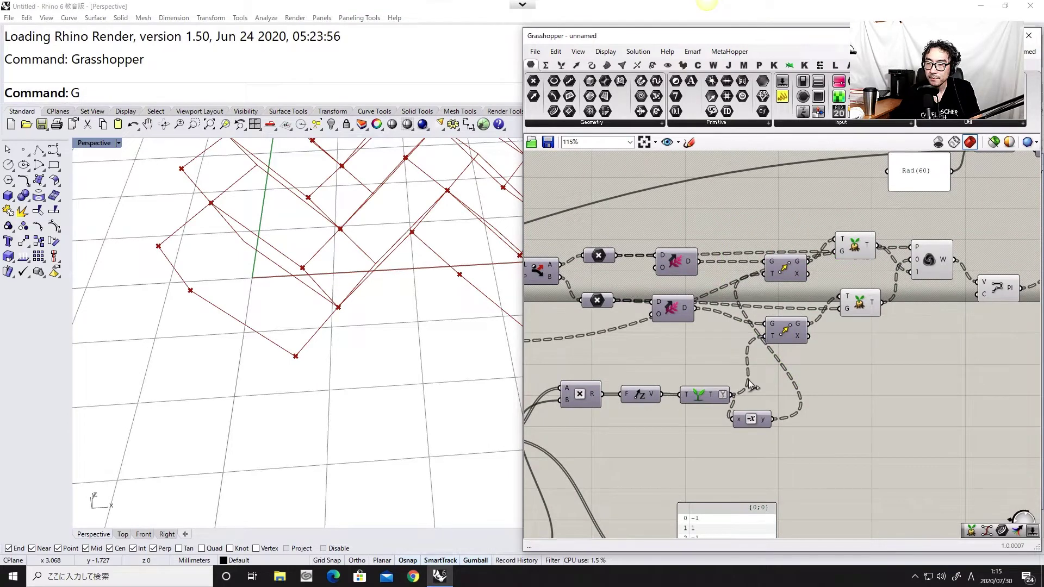
Reposition the Multiplication, Unit Z and Graft chain and bring the Negative component closer to it
right_drag(749, 384, 815, 377)
drag(768, 419, 624, 385)
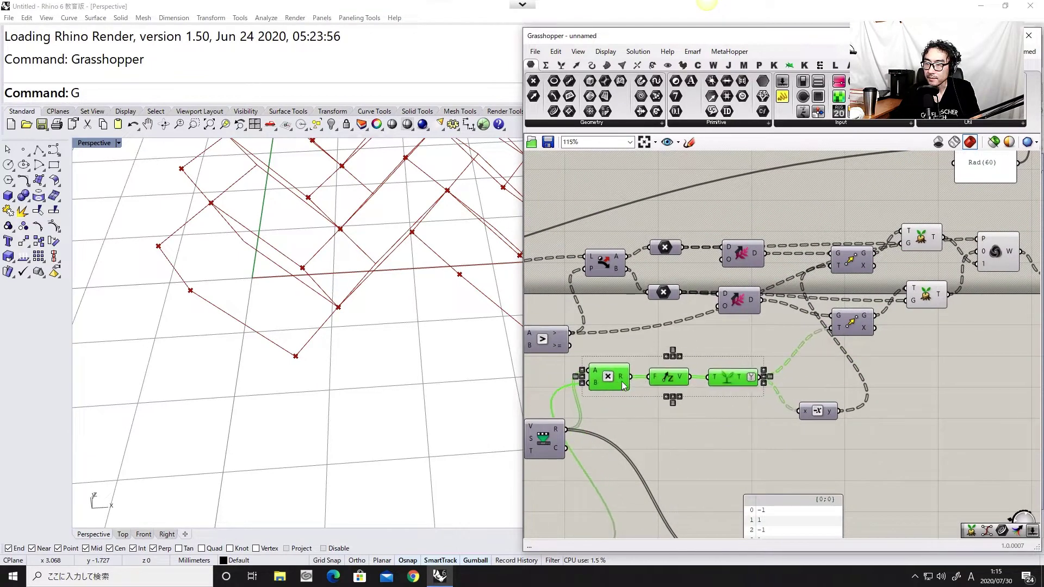
drag(816, 407, 805, 388)
Tidy the layout by lowering the two Unflatten Tree components and the two Move components feeding them
right_drag(886, 340, 813, 355)
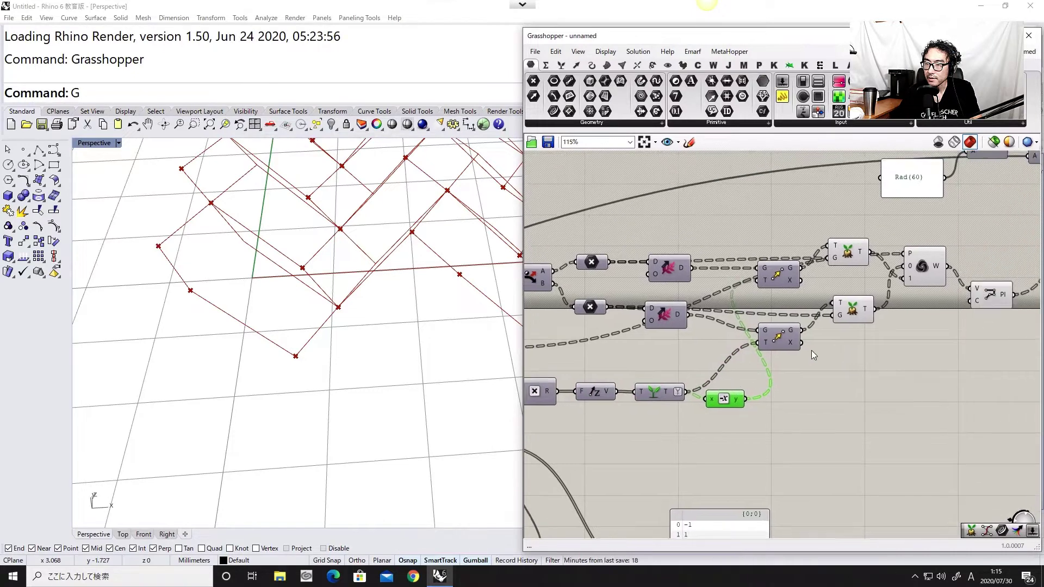
drag(852, 258, 857, 270)
drag(855, 309, 855, 315)
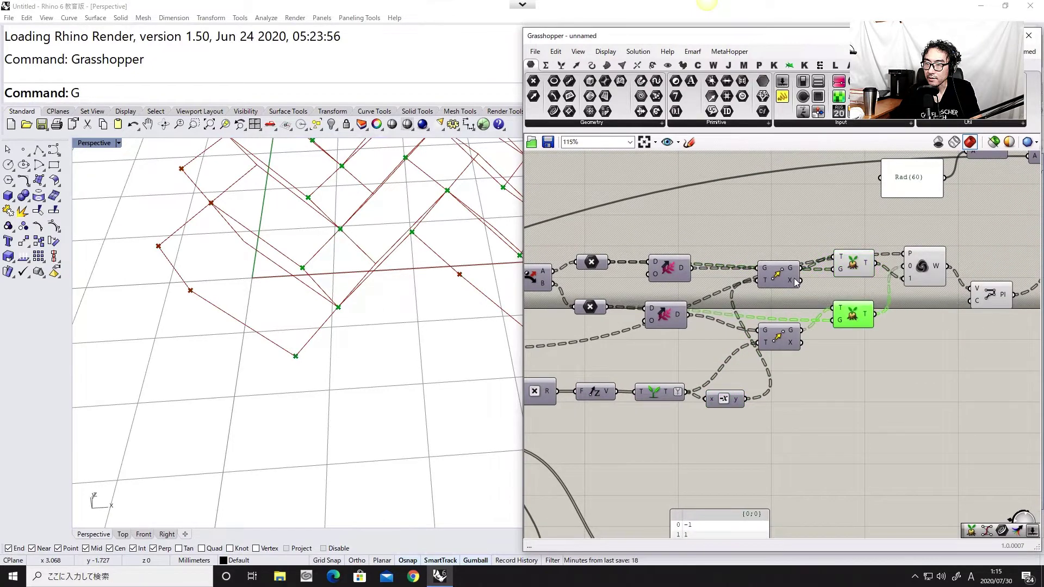
drag(774, 281, 779, 299)
drag(786, 342, 791, 349)
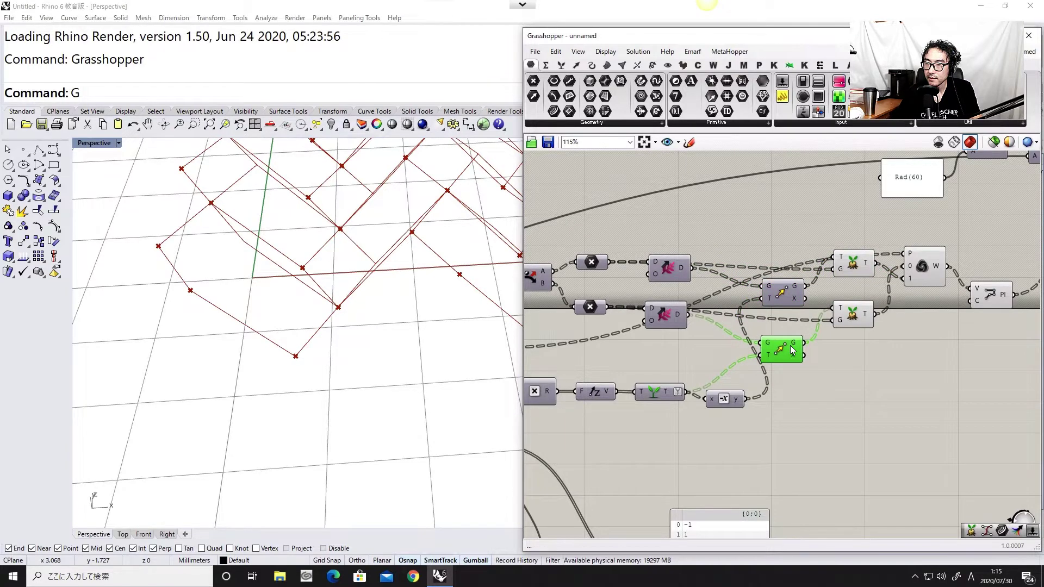
Duplicate the two Move, two Unflatten Tree, Weave and PolyLine components as a group and place the copy below the originals
right_drag(792, 349, 849, 332)
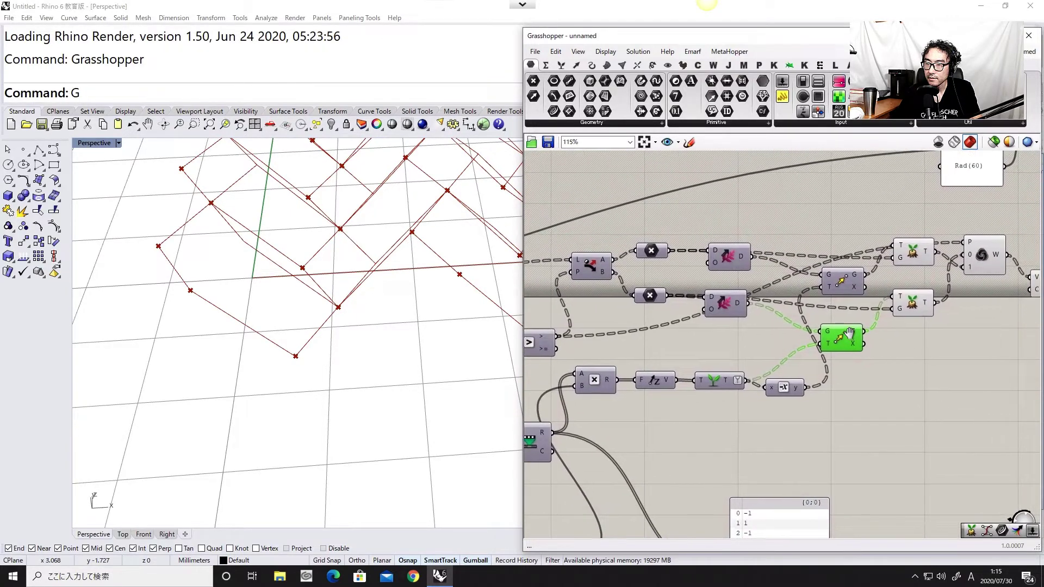
scroll(850, 332, down, 1)
drag(876, 373, 830, 281)
click(930, 342)
drag(971, 355, 854, 260)
right_drag(923, 391, 856, 394)
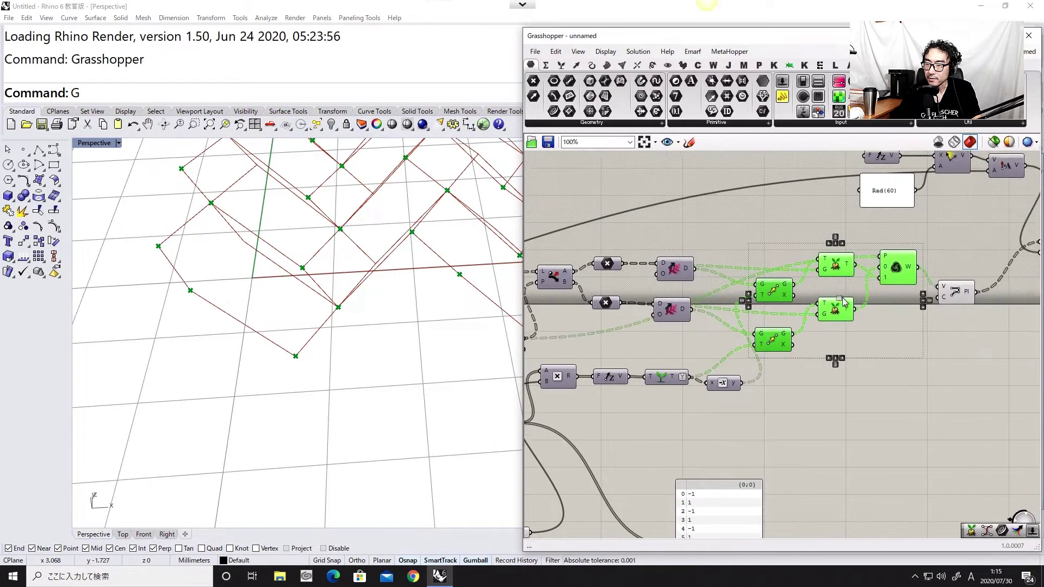
drag(955, 362, 774, 249)
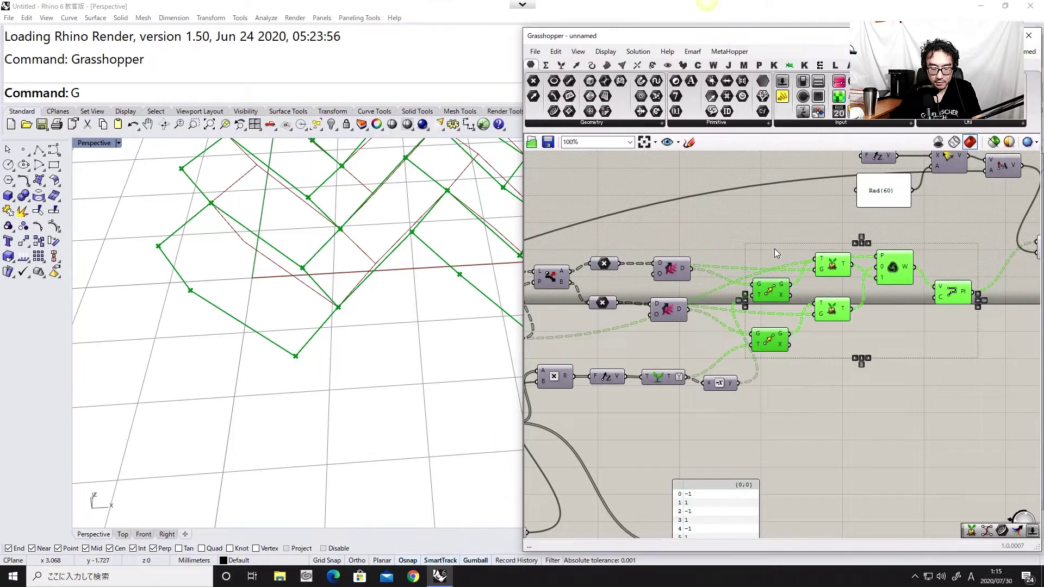
key(ctrl+c)
key(ctrl+v)
drag(780, 291, 780, 420)
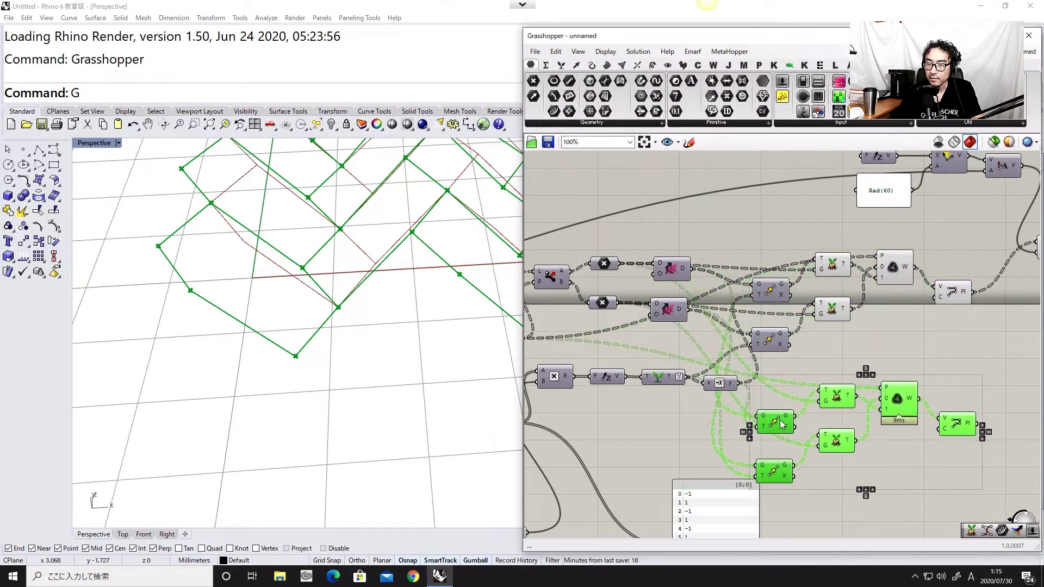
click(789, 386)
Shift the duplicated component group slightly to the right, clear of the Negative component
right_drag(789, 386, 845, 357)
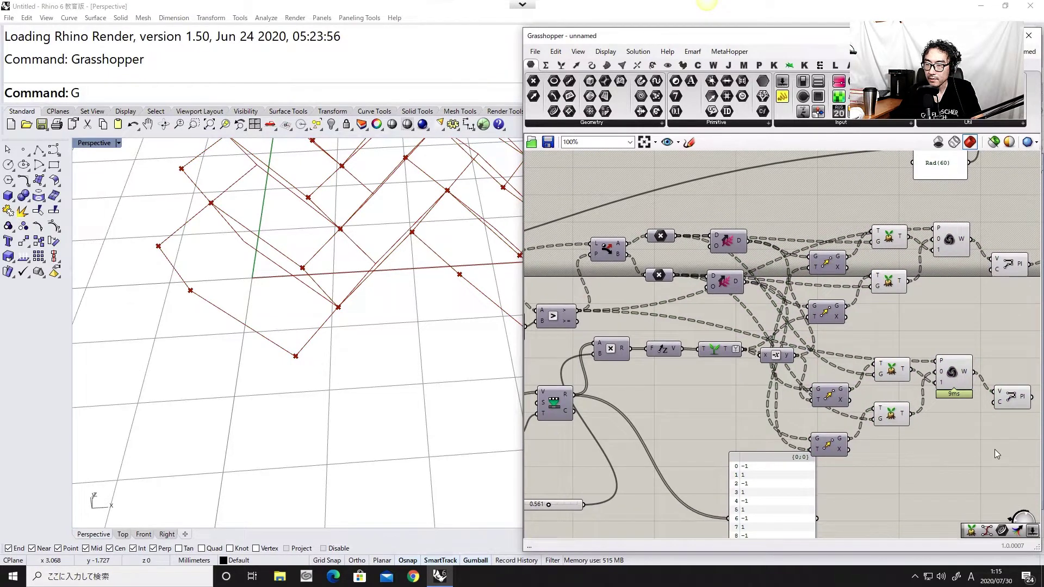
drag(999, 454, 809, 353)
drag(827, 395, 849, 390)
click(797, 405)
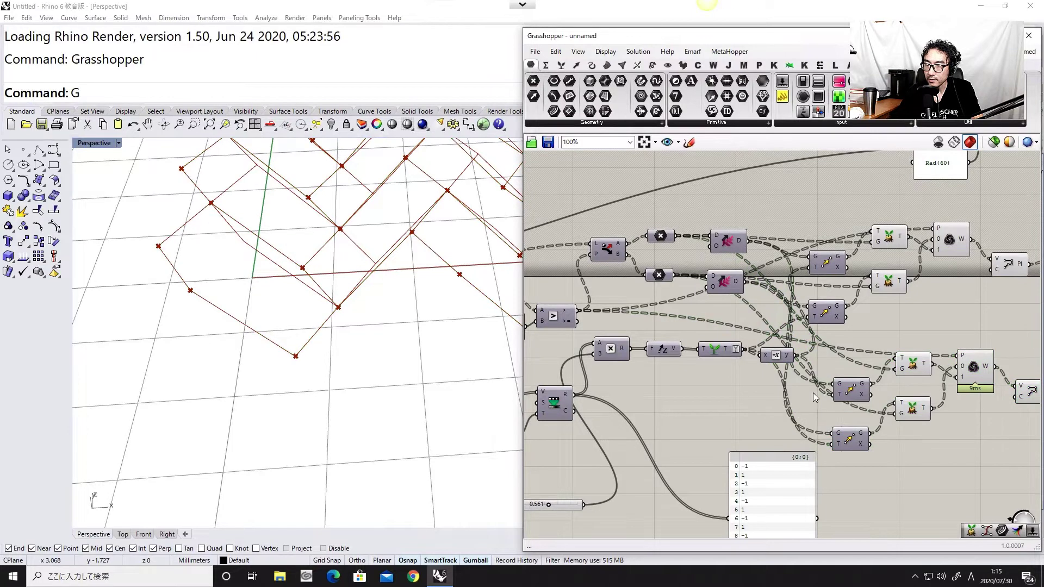
Swap the copied Moves' translations: wire Negative to the lower Move's T input and Graft Tree to the upper Move's T input
scroll(813, 392, up, 3)
drag(771, 333, 839, 491)
mouse_move(868, 390)
mouse_down()
mouse_move(869, 377)
mouse_move(849, 384)
mouse_up()
click(679, 320)
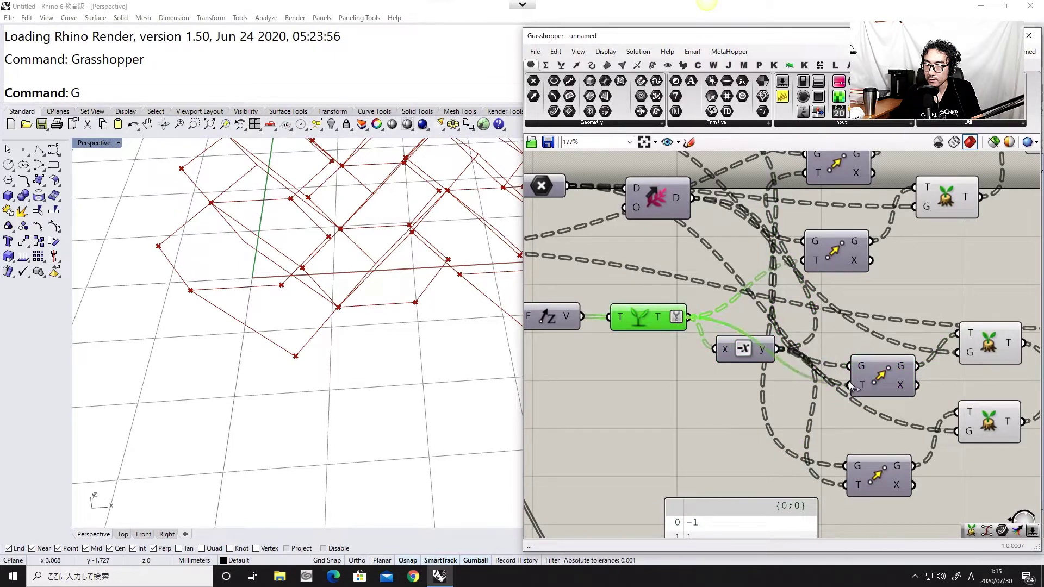
Nudge the copied PolyLine and wire its output into the G input of the 60-degree Move, replacing the original PolyLine's connection
scroll(804, 364, down, 2)
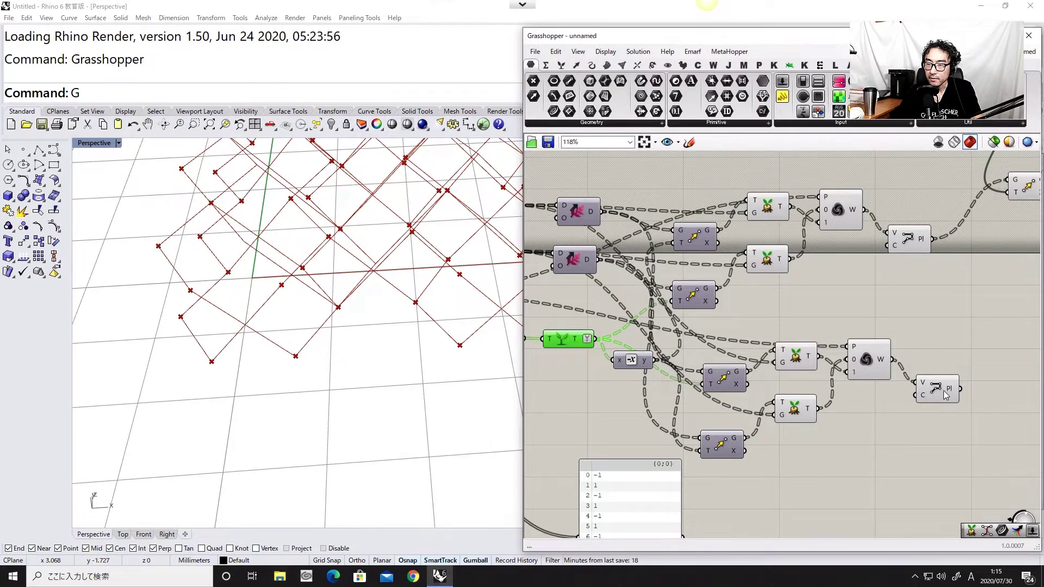
drag(944, 390, 938, 380)
right_drag(958, 325, 823, 417)
scroll(820, 376, down, 1)
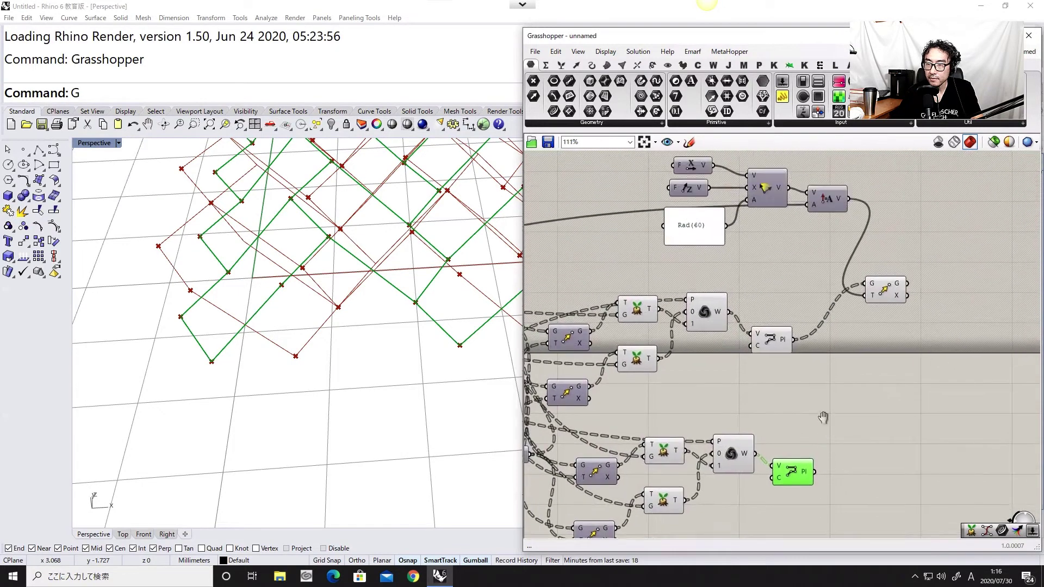
drag(815, 471, 872, 285)
right_drag(765, 421, 823, 404)
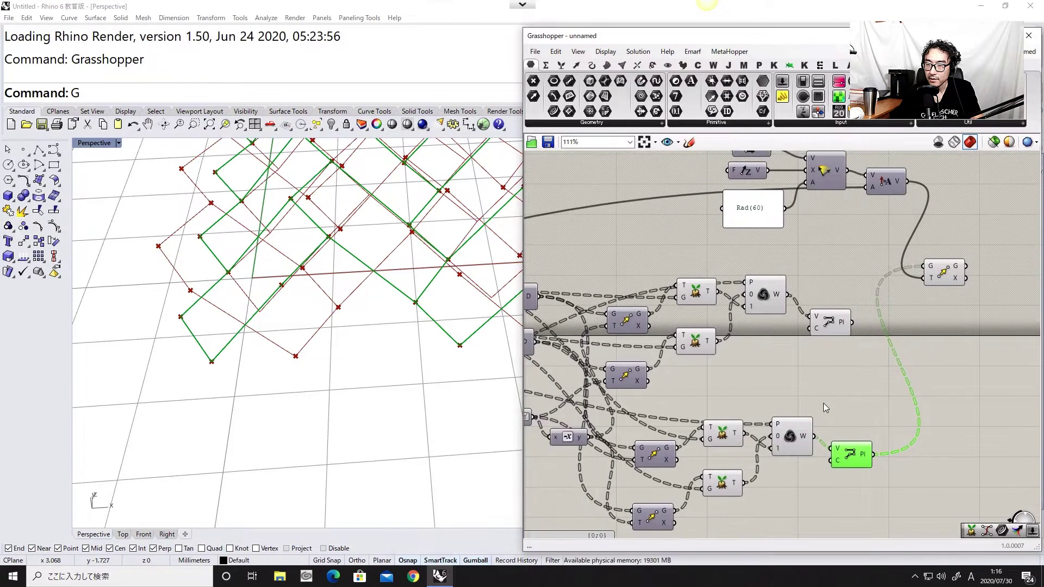
Turn off the preview of the copied Unflatten Tree, Weave and PolyLine components and of the original Unflatten Tree and Weave components
drag(846, 507, 705, 419)
middle_click(706, 419)
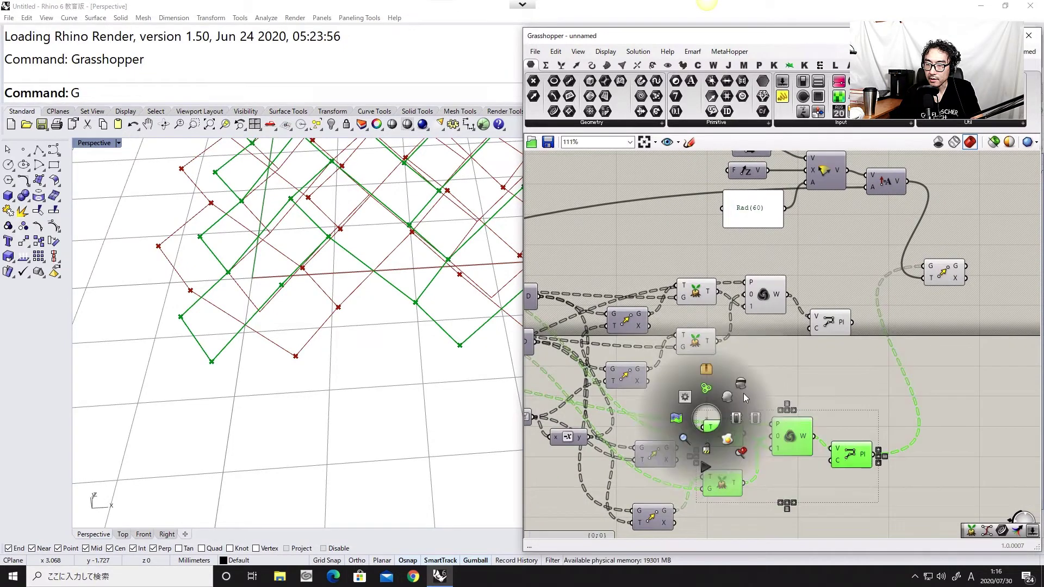
click(742, 393)
drag(758, 367, 703, 293)
middle_click(745, 371)
click(783, 346)
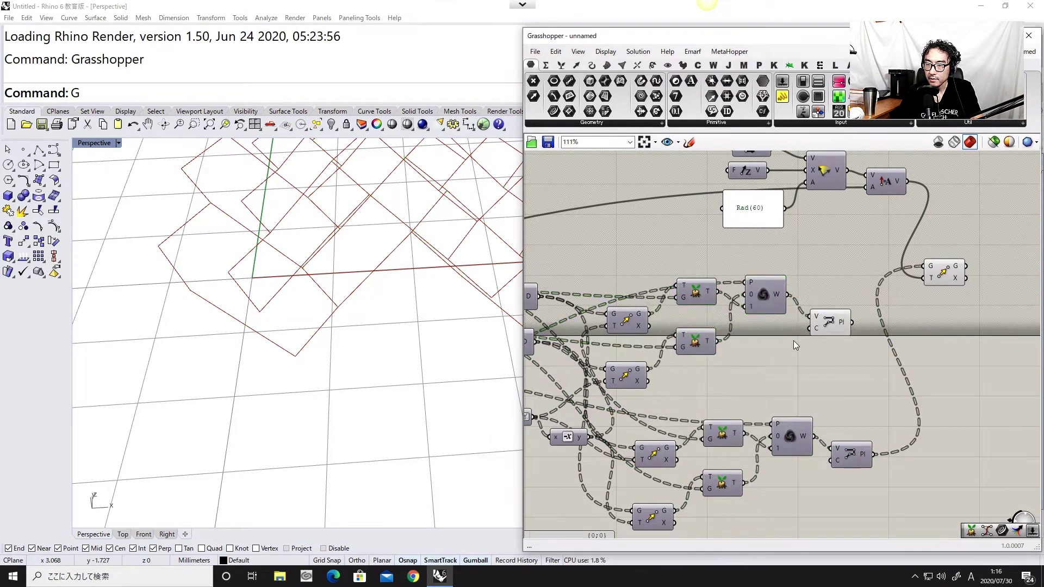
Set the B slider feeding the amplitude values to 0.239 and check the woven polylines from the side and from above
scroll(401, 354, down, 5)
right_drag(401, 354, 338, 435)
scroll(323, 375, up, 4)
mouse_move(323, 375)
right_down()
mouse_move(333, 338)
mouse_move(302, 361)
mouse_move(268, 328)
mouse_move(250, 335)
mouse_move(361, 354)
mouse_move(324, 386)
right_up()
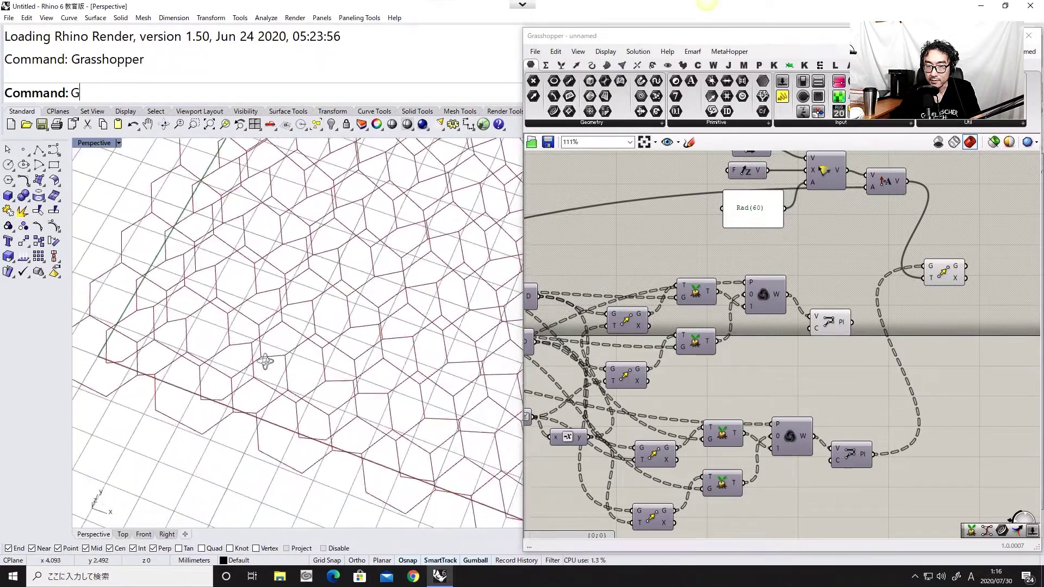
scroll(679, 330, down, 3)
scroll(742, 321, up, 8)
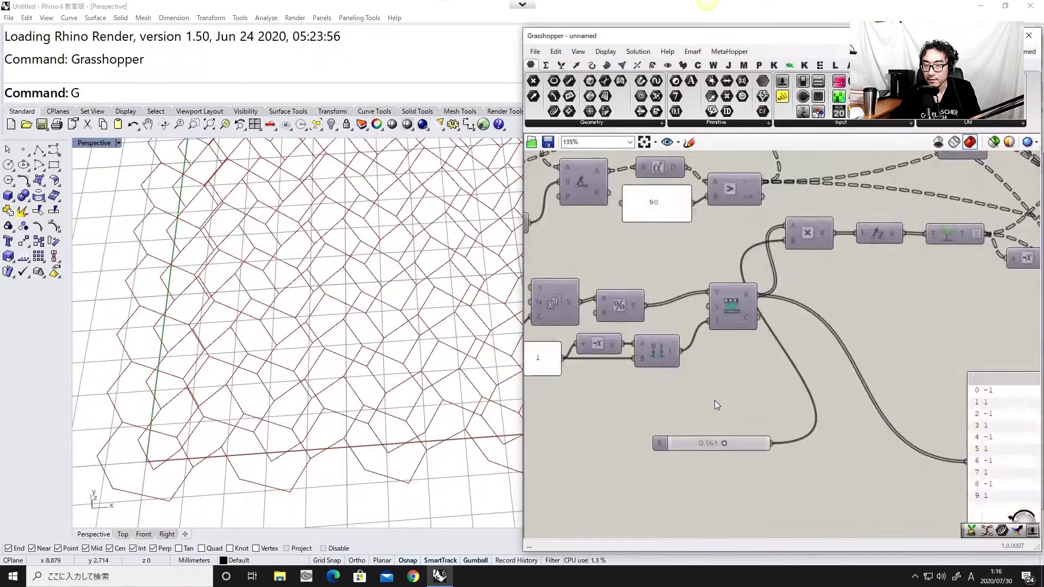
drag(711, 471, 667, 477)
right_drag(283, 381, 287, 360)
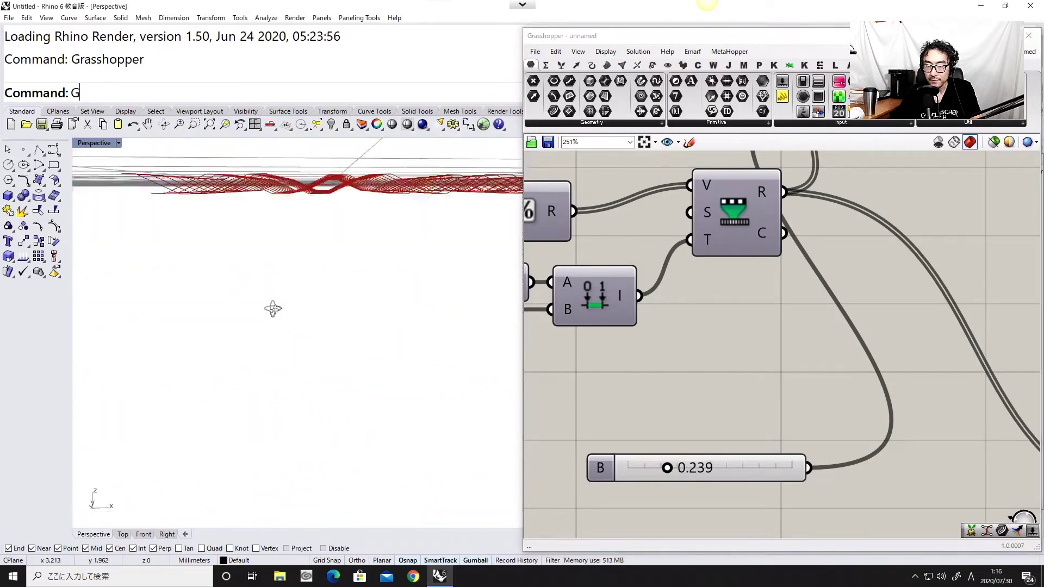
right_drag(273, 309, 242, 400)
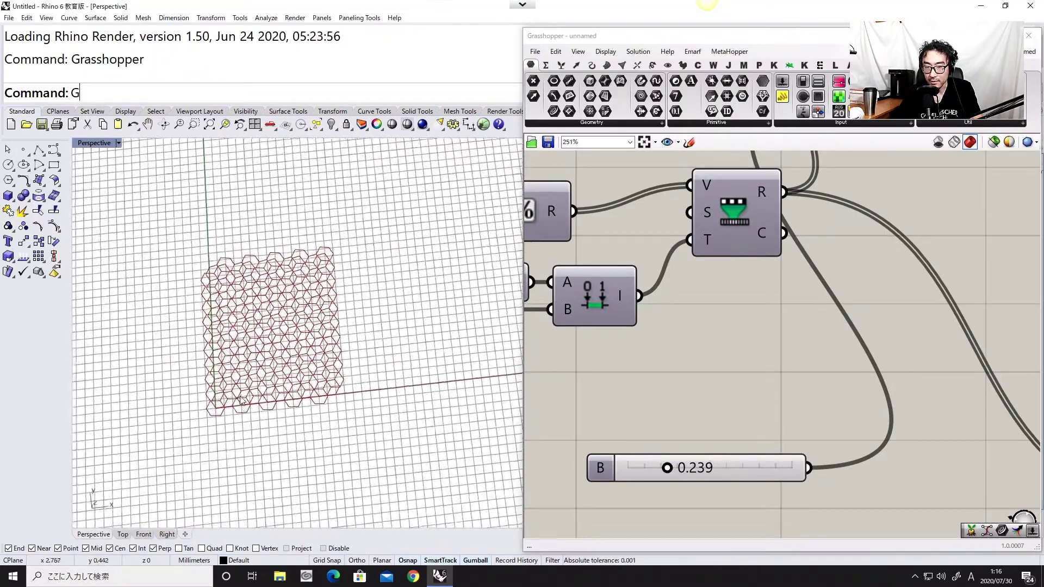
scroll(242, 400, up, 3)
scroll(598, 400, down, 5)
scroll(652, 397, up, 3)
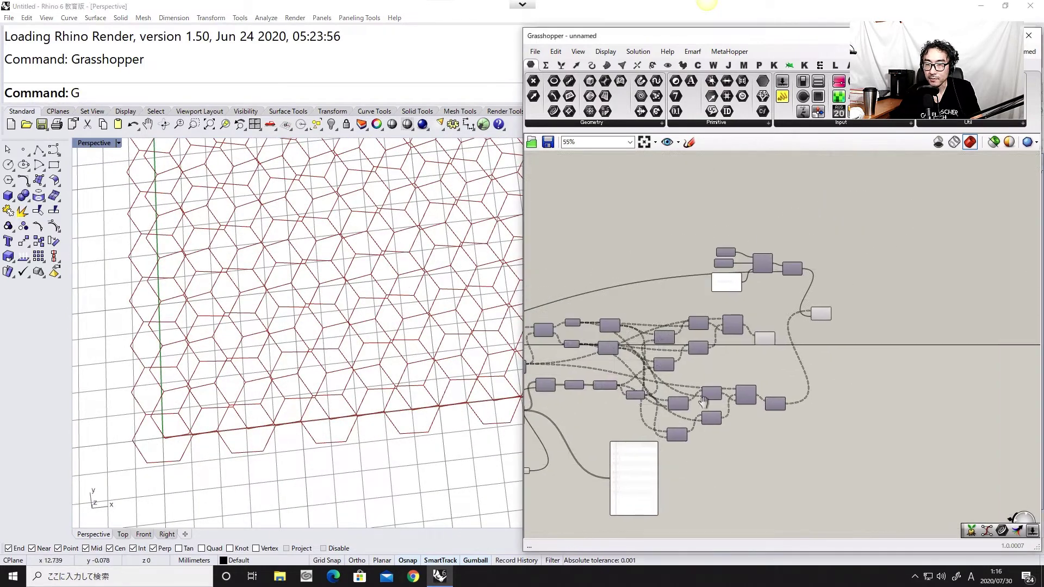
Select the 60-degree Move component and examine how its highlighted polylines meet the unmoved ones from several angles
scroll(677, 402, up, 1)
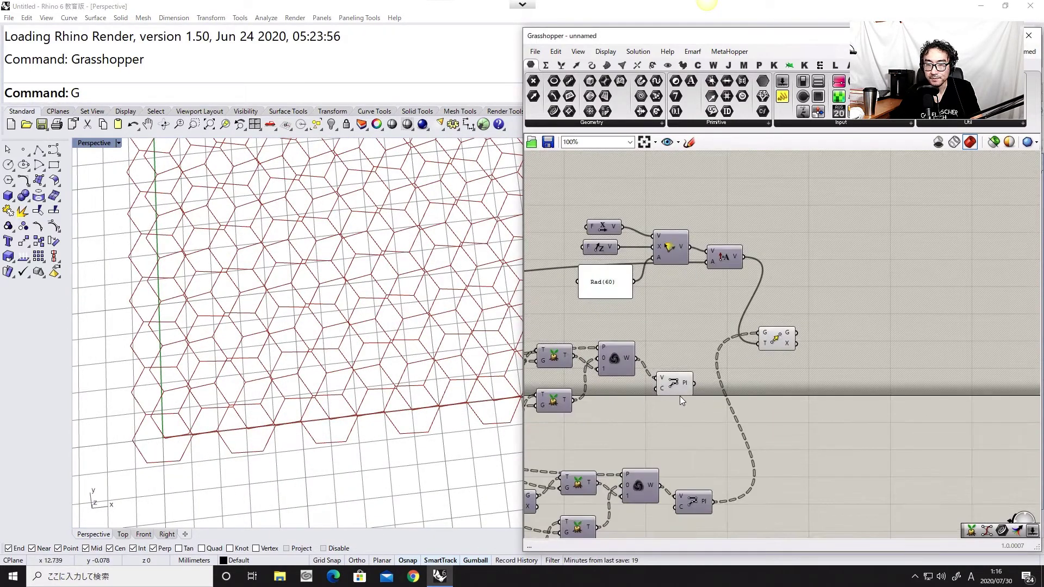
scroll(761, 353, up, 3)
click(773, 332)
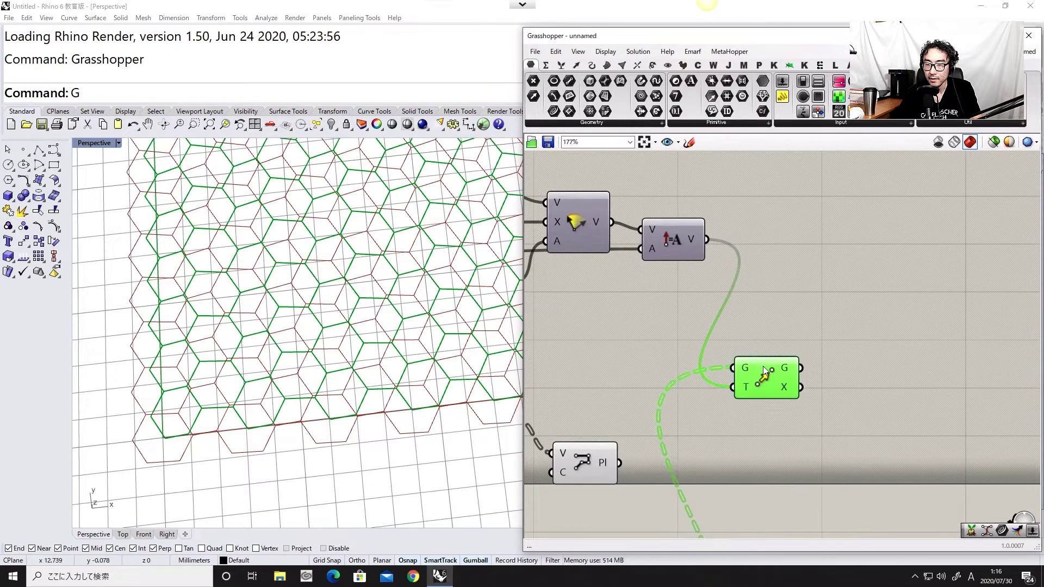
drag(763, 368, 764, 364)
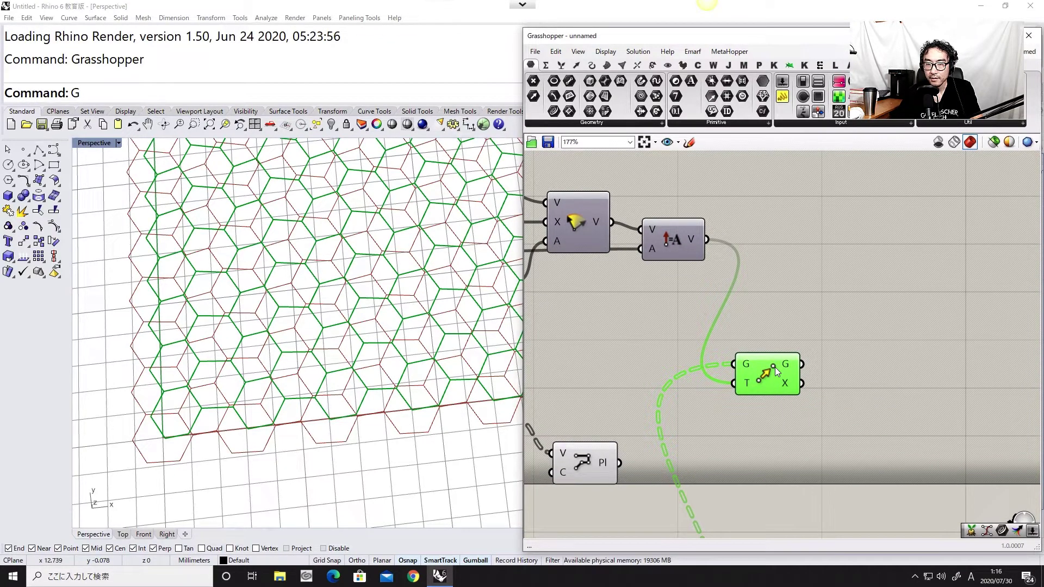
right_drag(387, 380, 376, 276)
scroll(361, 282, up, 5)
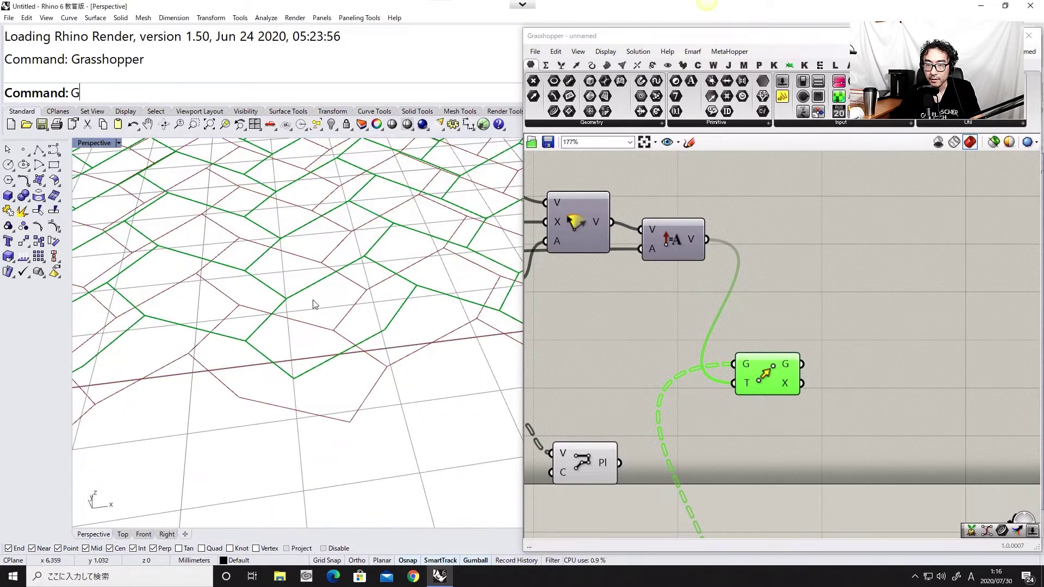
right_drag(313, 304, 284, 292)
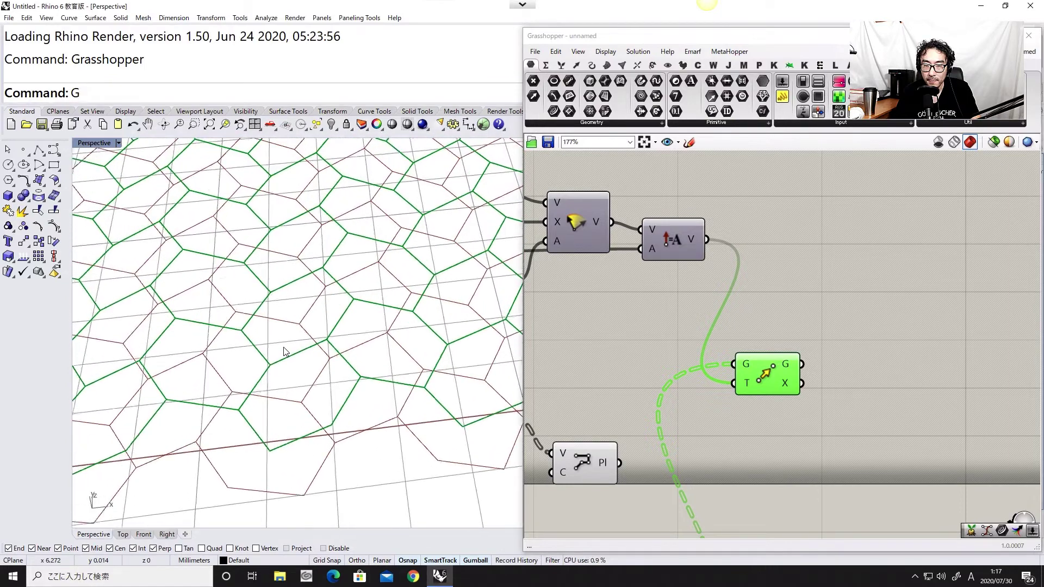
right_drag(286, 349, 301, 302)
scroll(301, 306, down, 4)
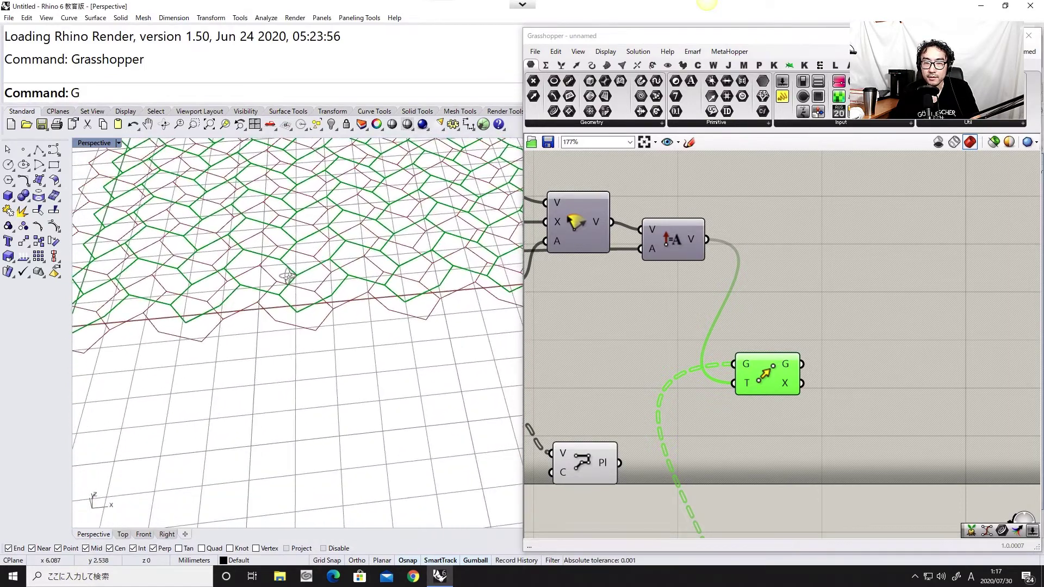
right_drag(353, 280, 313, 271)
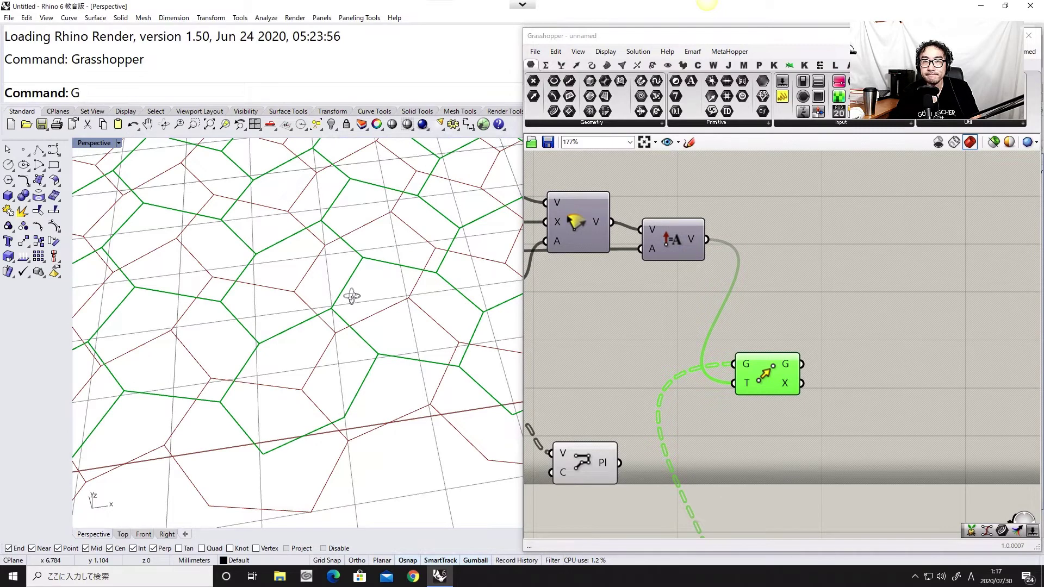
right_drag(351, 296, 347, 294)
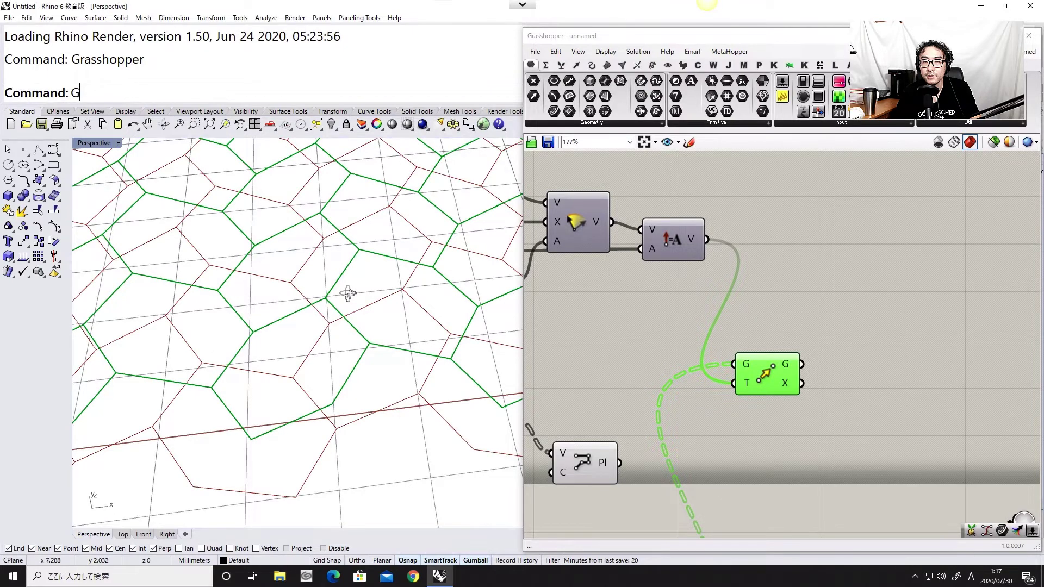
scroll(347, 294, down, 10)
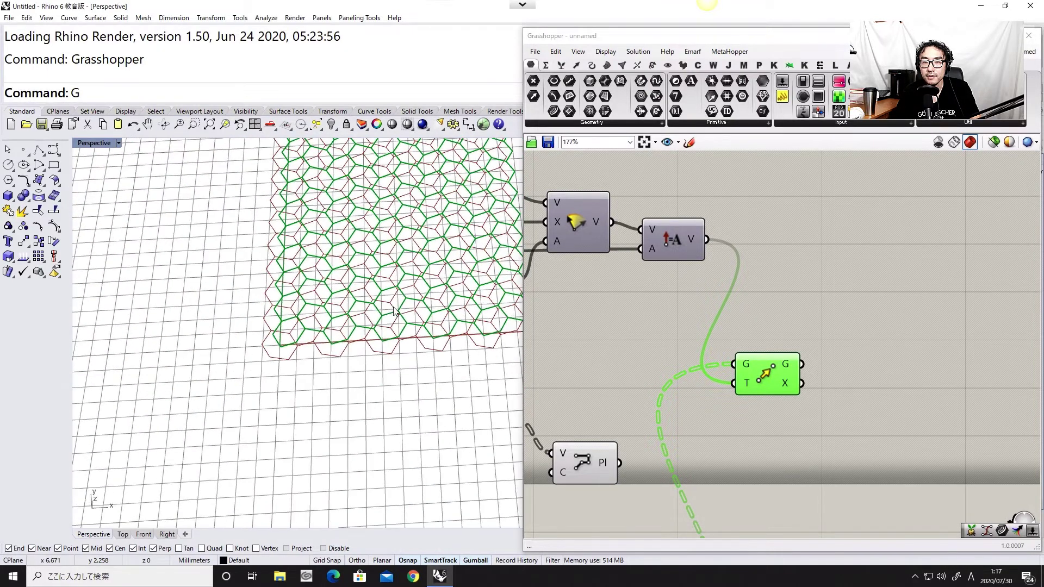
scroll(394, 310, up, 5)
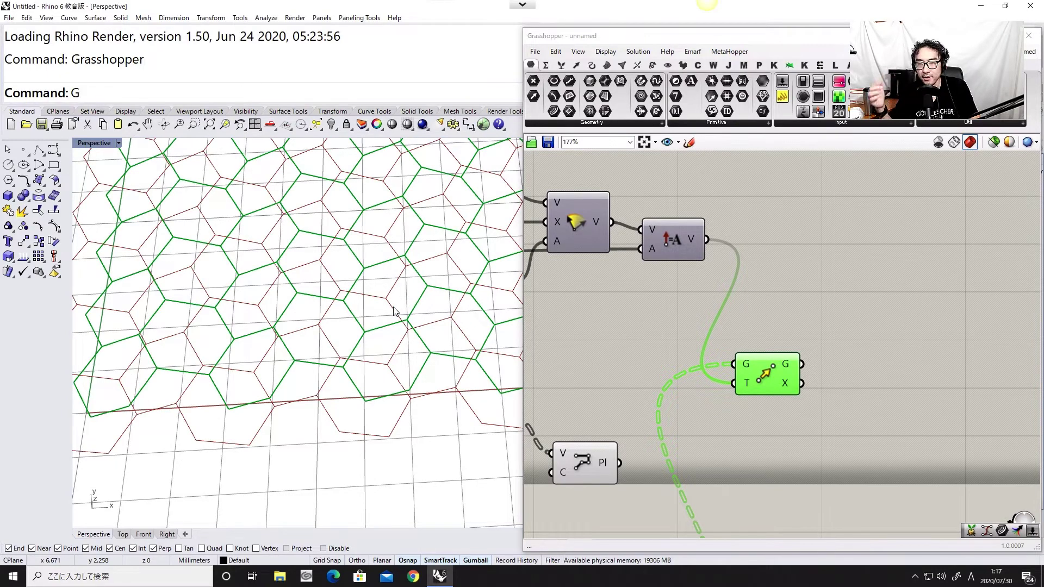
scroll(409, 333, down, 6)
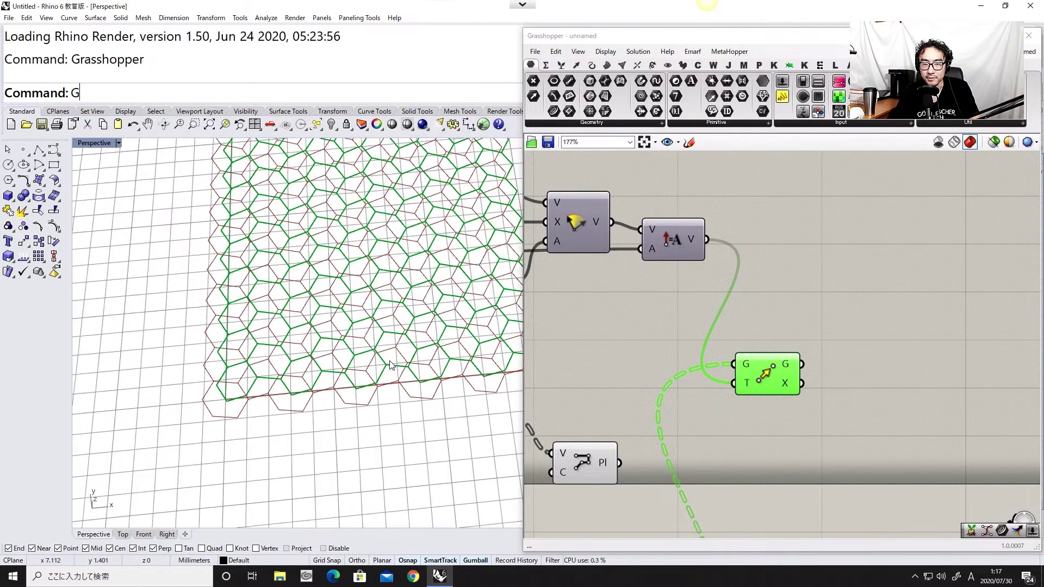
scroll(369, 391, up, 8)
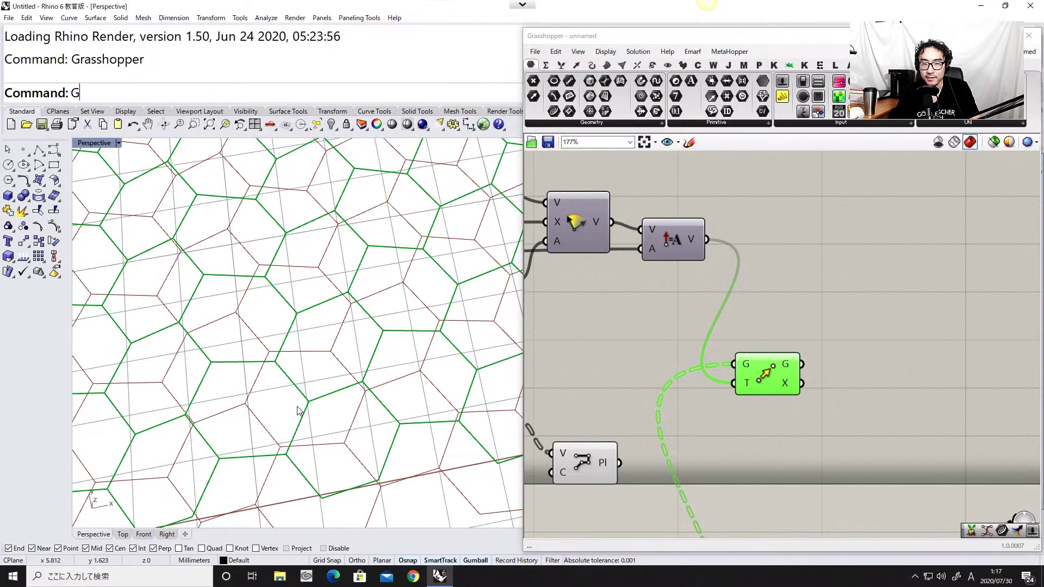
right_drag(298, 411, 244, 358)
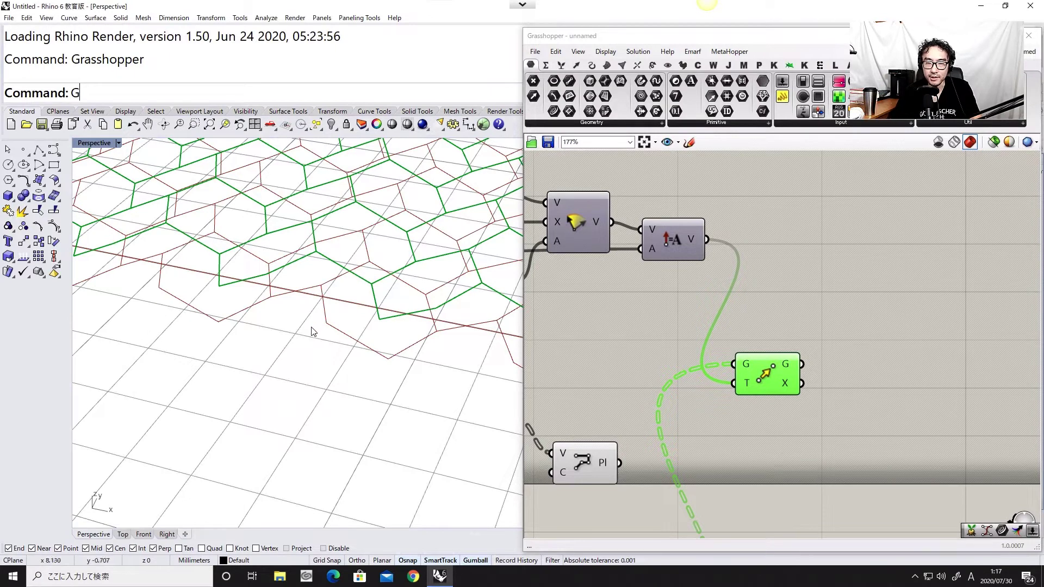
right_drag(313, 332, 354, 344)
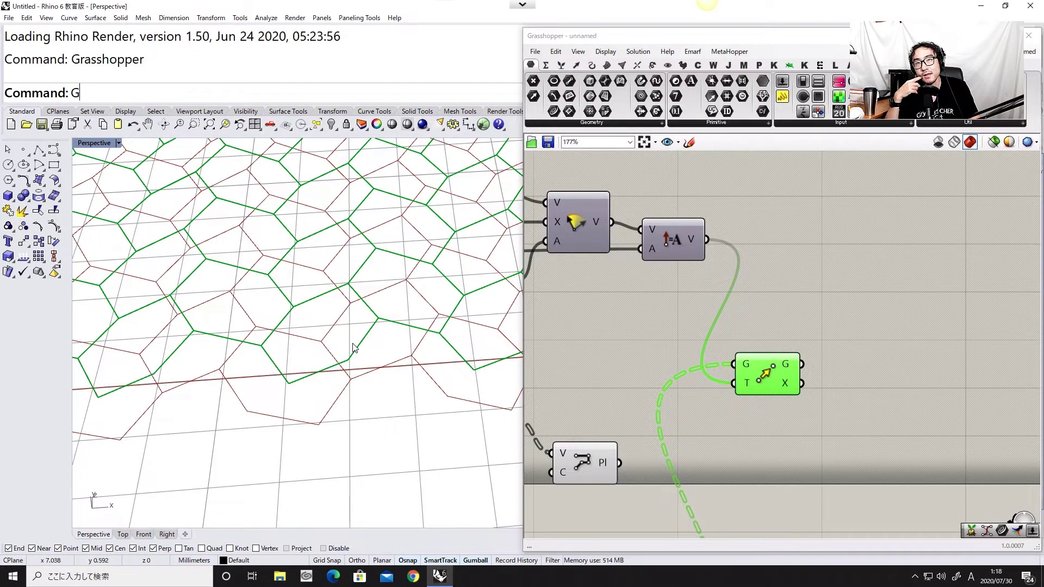
scroll(396, 334, down, 5)
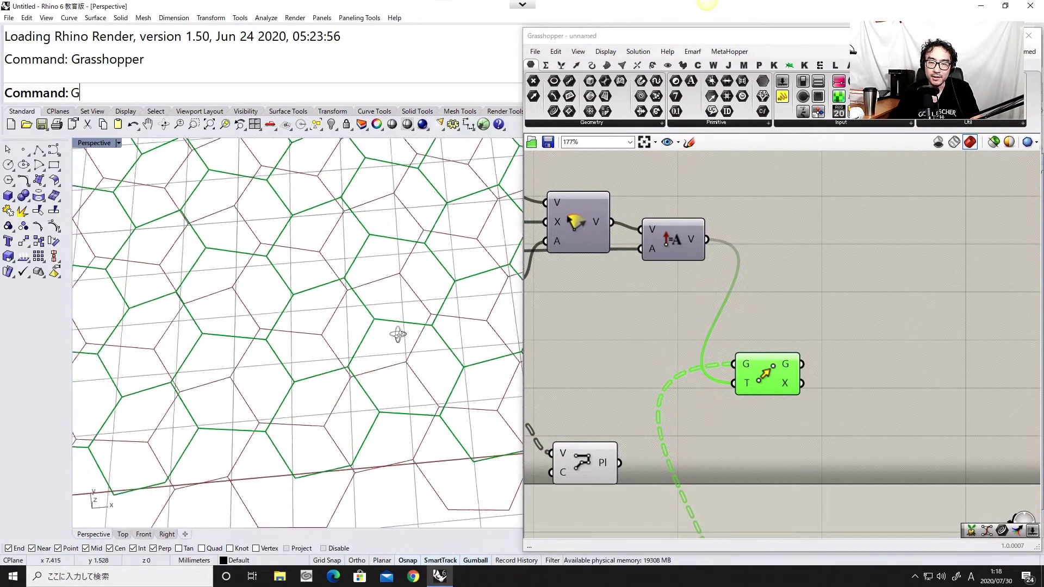
right_drag(411, 357, 486, 348)
Reposition the 60-degree Move component and place the original PolyLine component directly above it
right_drag(610, 354, 600, 383)
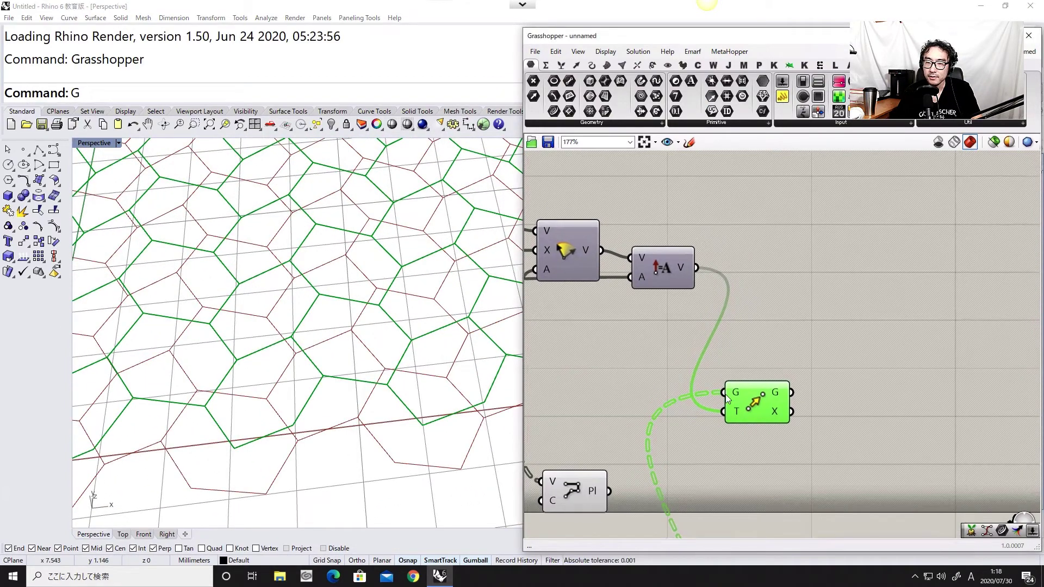
drag(754, 406, 772, 397)
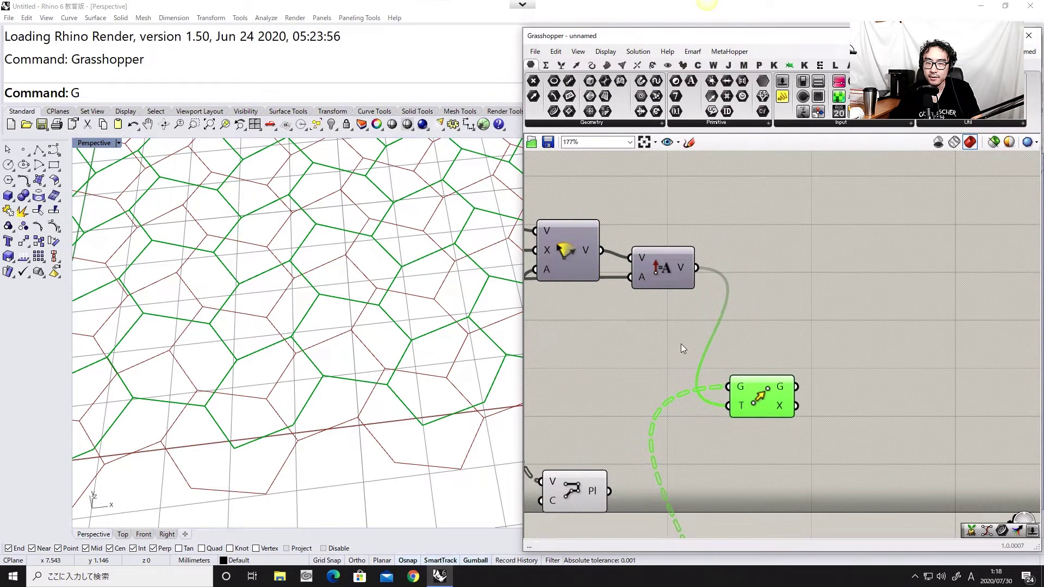
scroll(680, 343, down, 4)
drag(647, 381, 771, 272)
scroll(359, 341, up, 2)
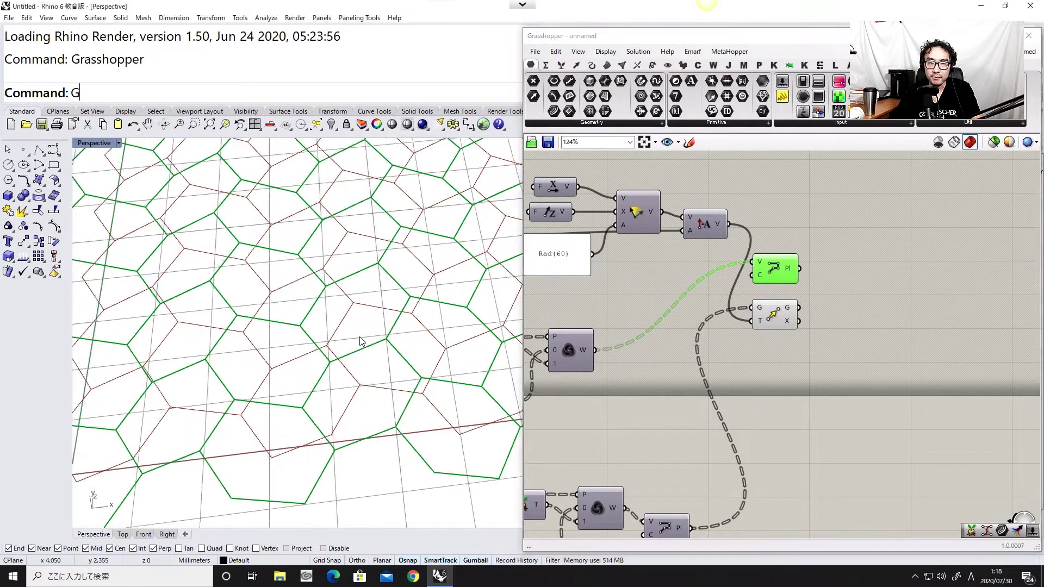
Try to get the woven cells' centres by feeding the original PolyLine output into an Area component, and delete that component
scroll(360, 341, down, 3)
scroll(335, 376, up, 2)
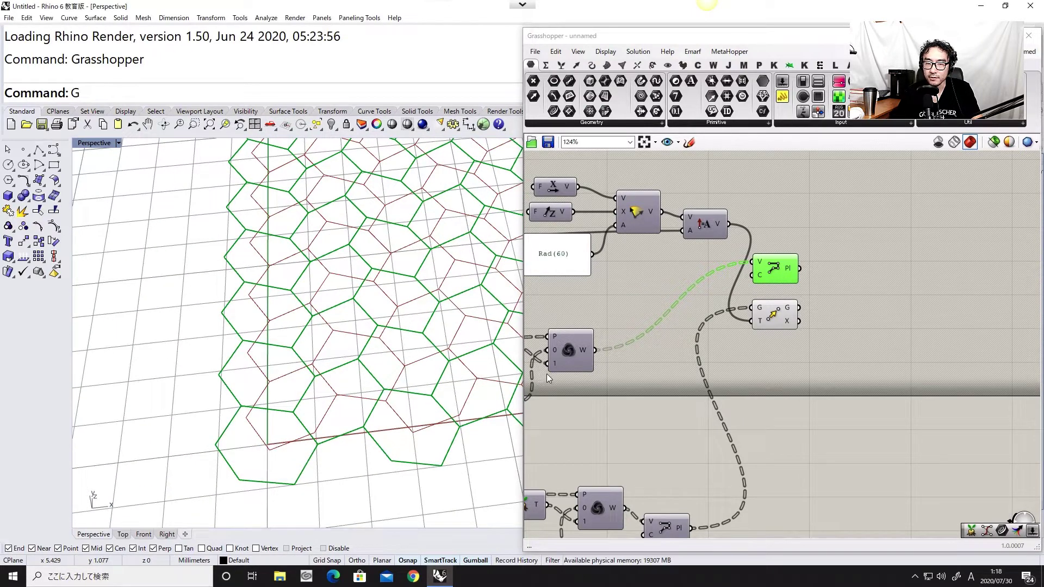
right_drag(681, 381, 569, 409)
double_click(715, 335)
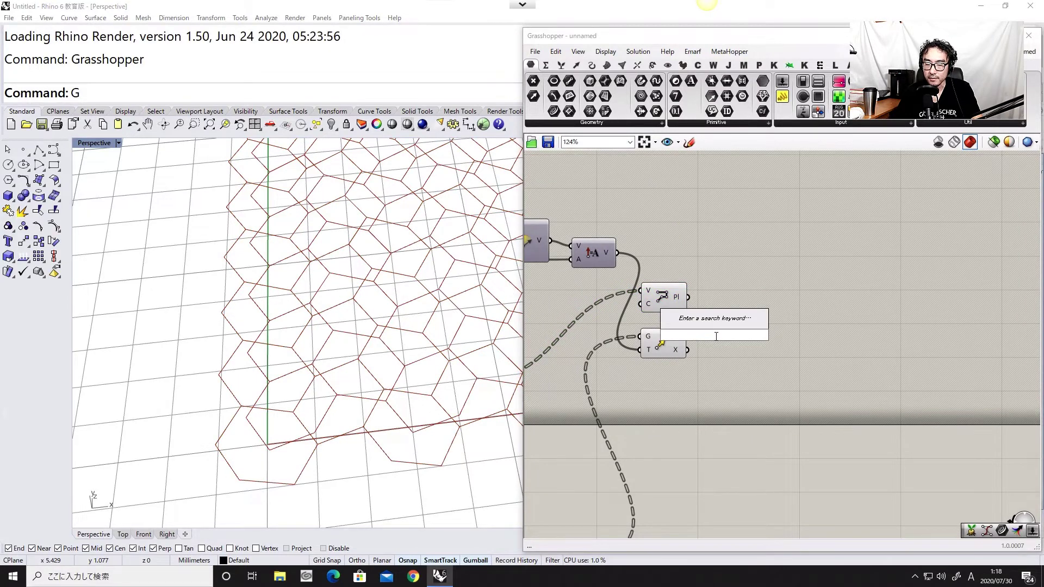
text(area)
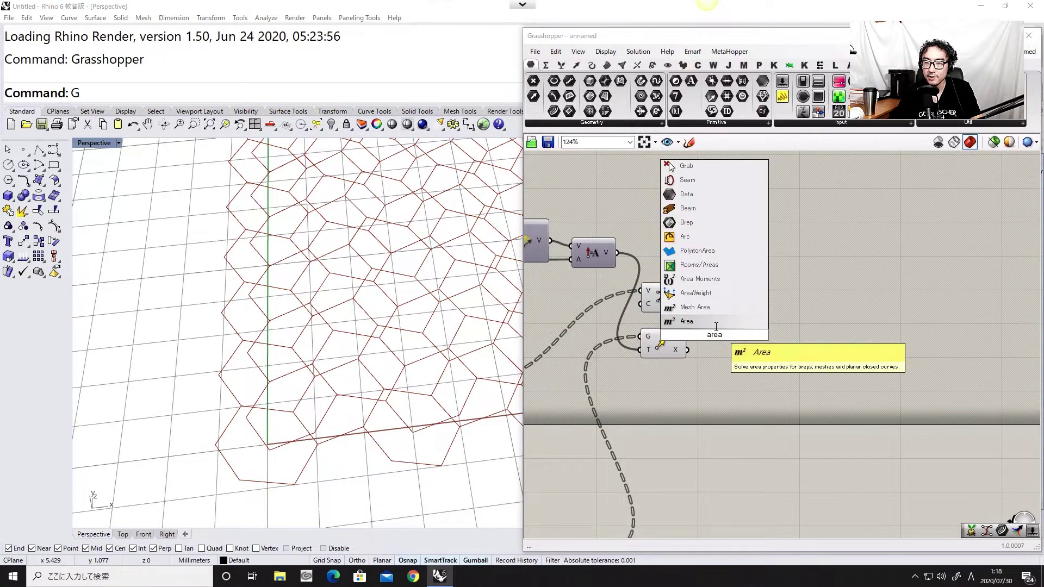
key(Return)
scroll(691, 300, up, 1)
drag(686, 297, 713, 294)
drag(727, 294, 732, 258)
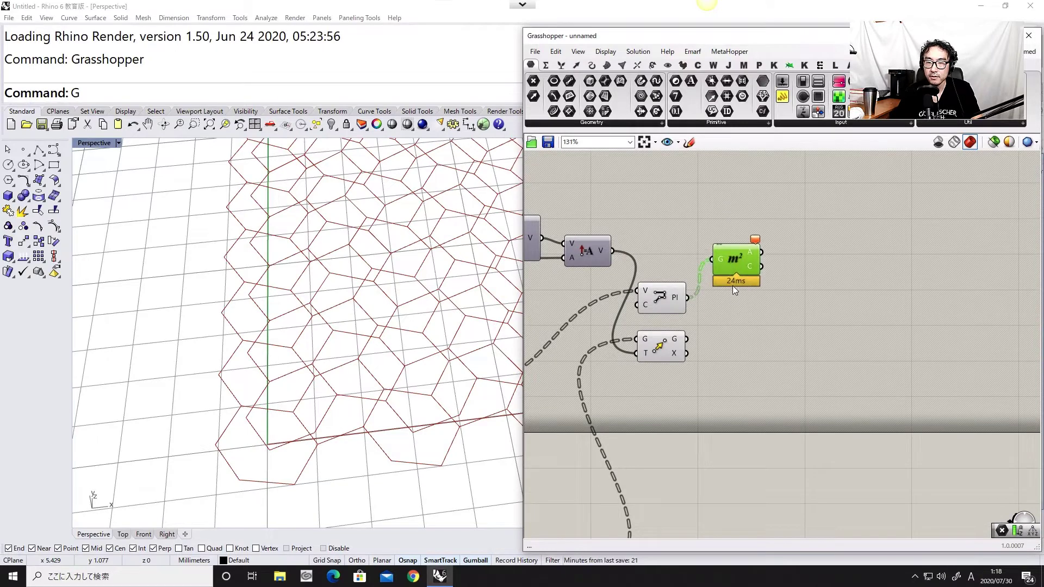
drag(669, 295, 667, 293)
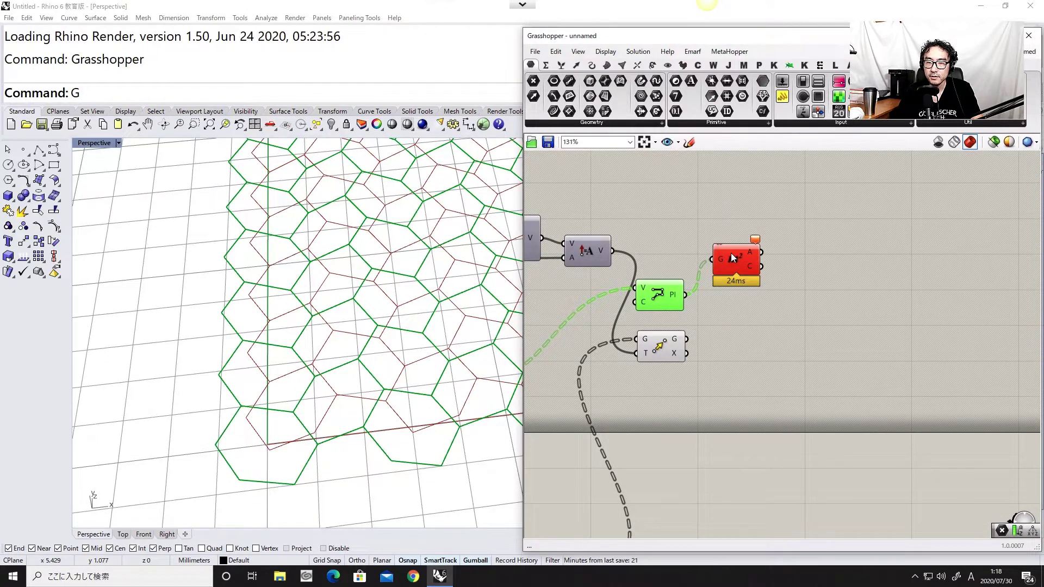
drag(731, 253, 765, 293)
drag(661, 348, 663, 392)
click(765, 297)
key(Delete)
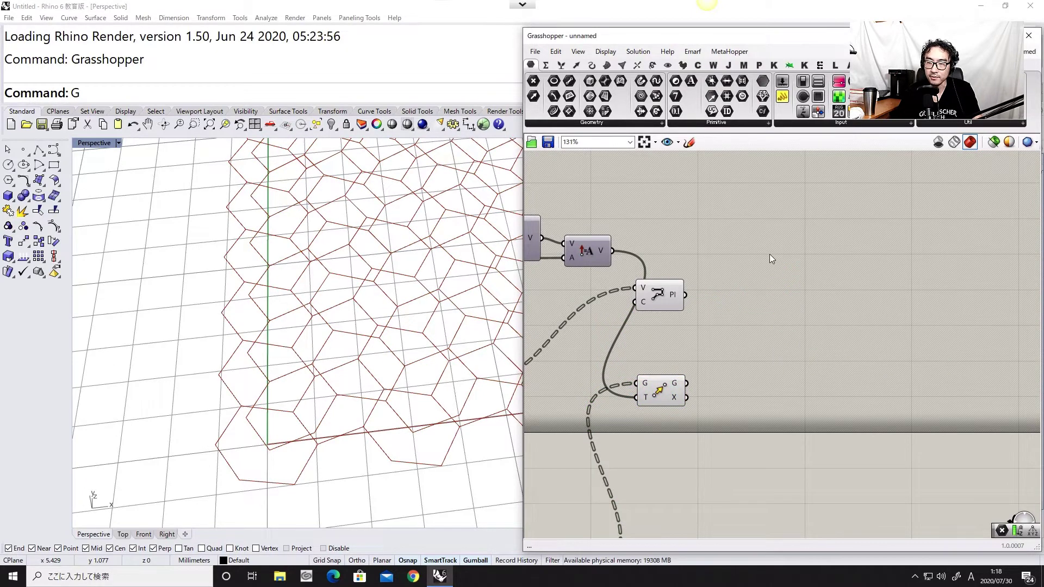
double_click(768, 253)
text(contro)
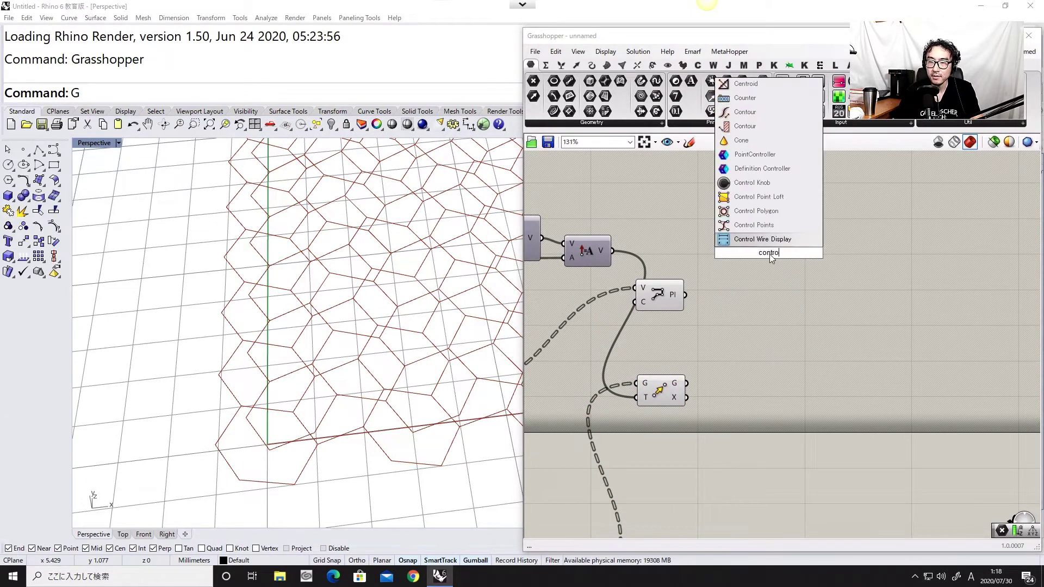
right_drag(775, 271, 947, 230)
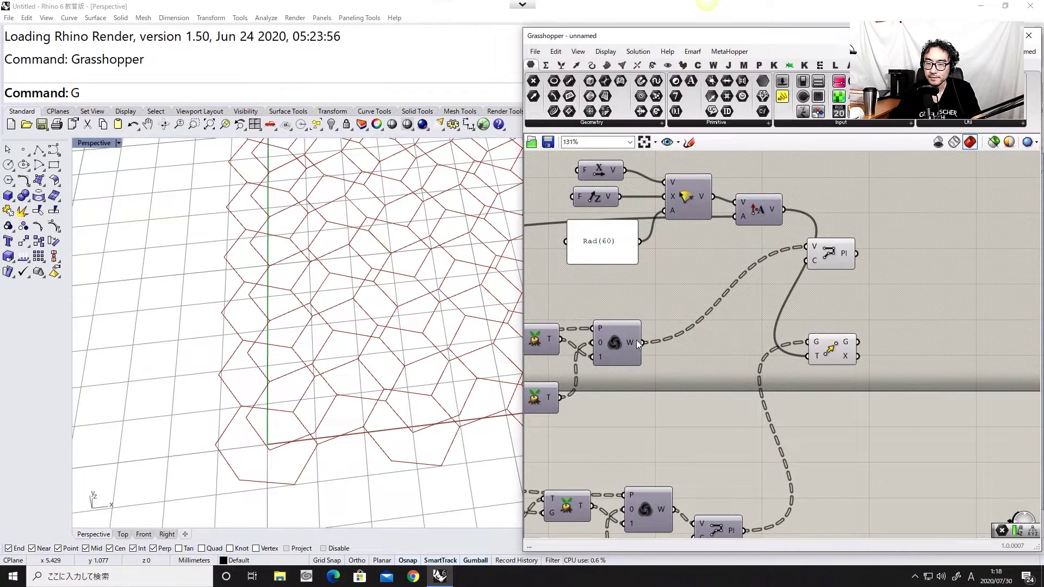
Reposition the original Weave component slightly and turn on its preview
drag(618, 348, 628, 352)
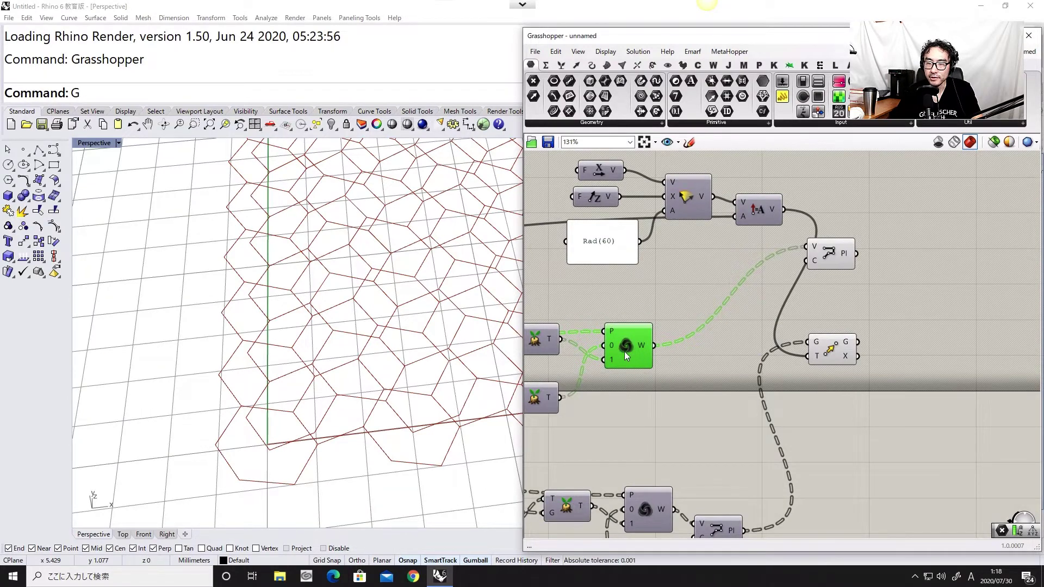
middle_click(624, 351)
click(655, 349)
click(679, 410)
Add a Cull Index component fed by the original Weave output, place it near the PolyLine component and set its index to 0
double_click(699, 416)
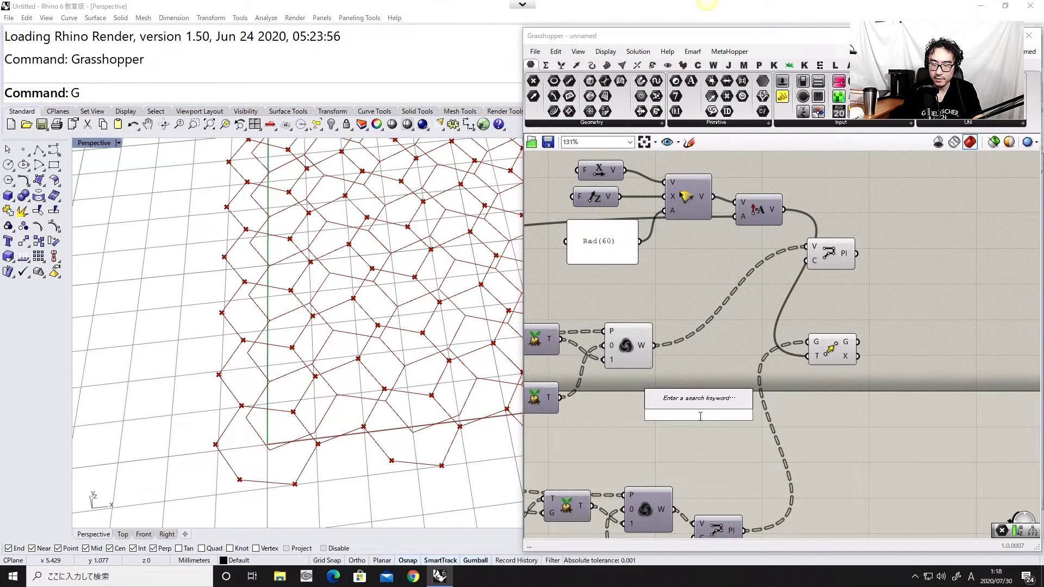
text(cul)
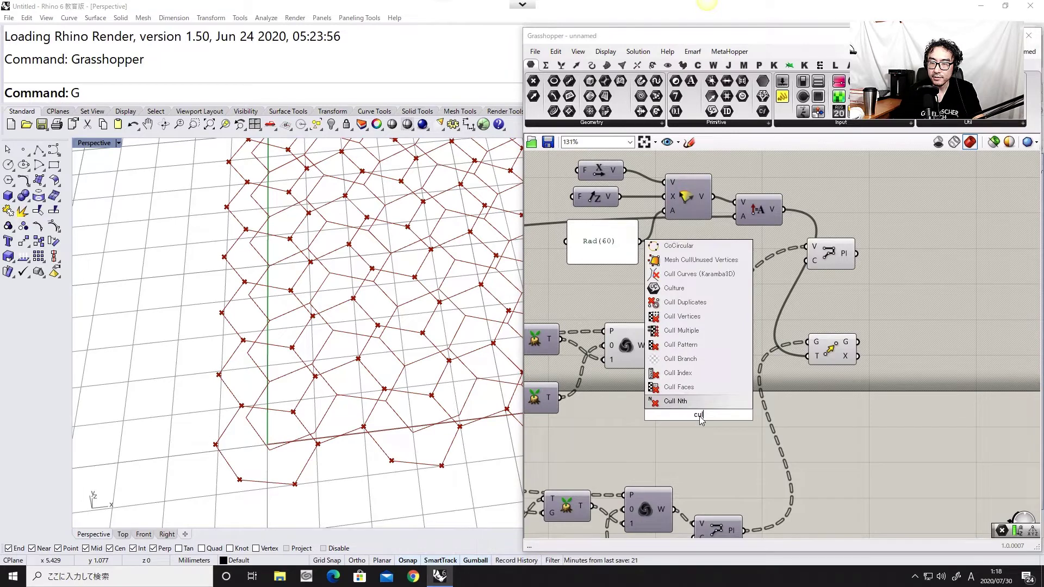
click(695, 378)
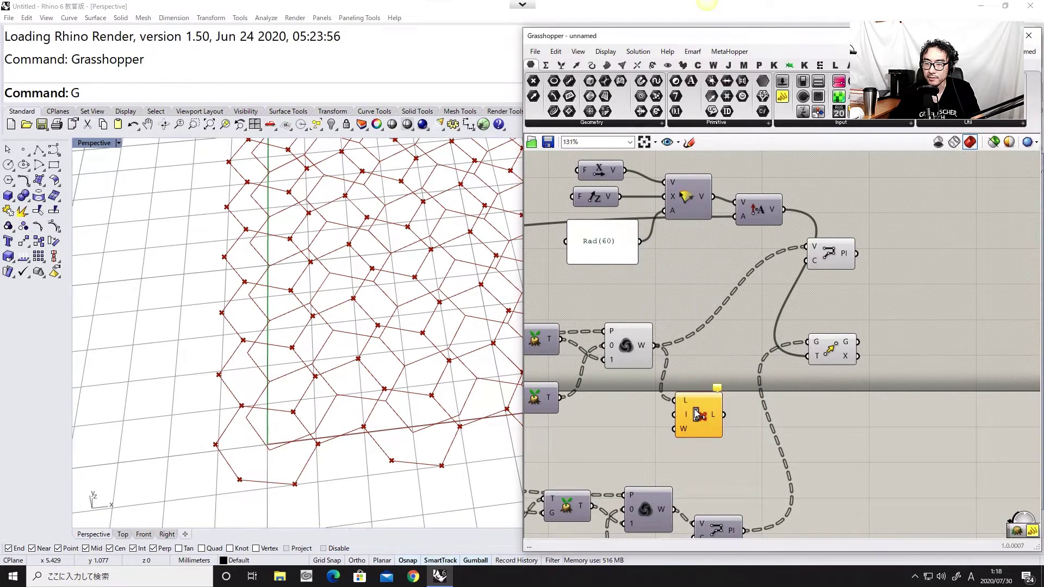
scroll(787, 341, down, 5)
drag(725, 385, 827, 303)
scroll(827, 303, up, 5)
right_click(816, 310)
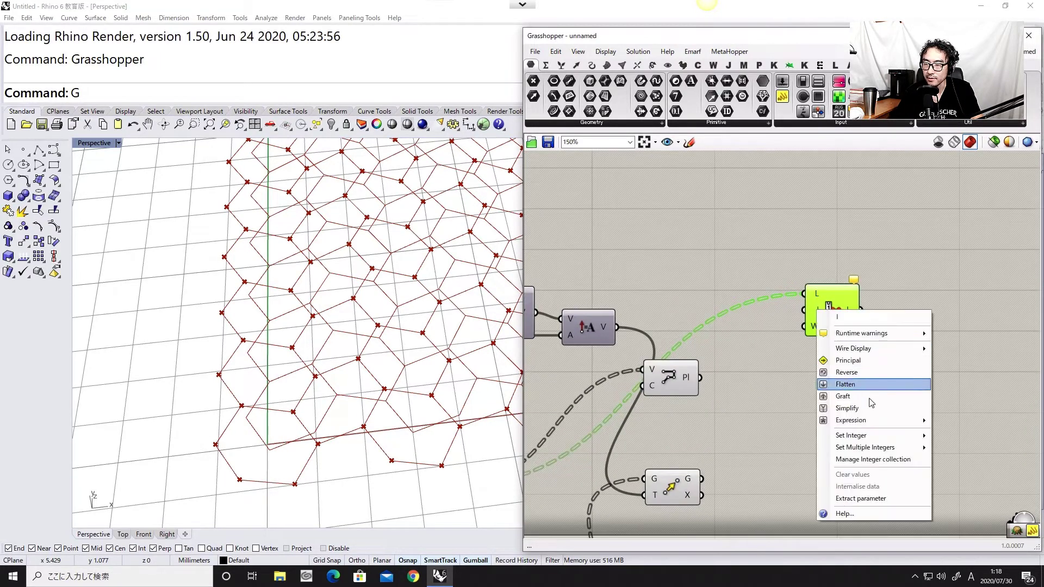
mouse_move(868, 437)
click(783, 437)
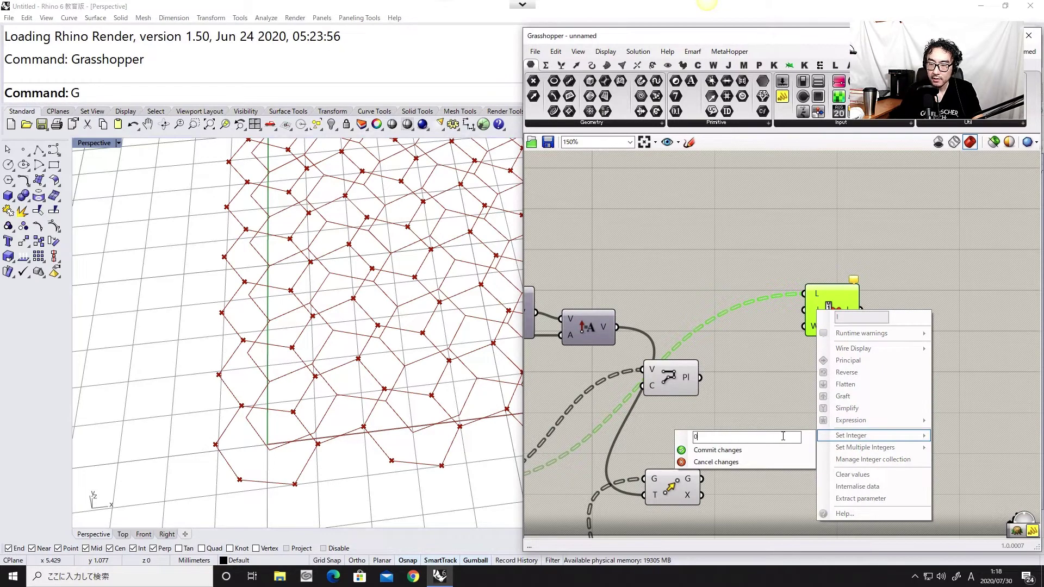
click(759, 450)
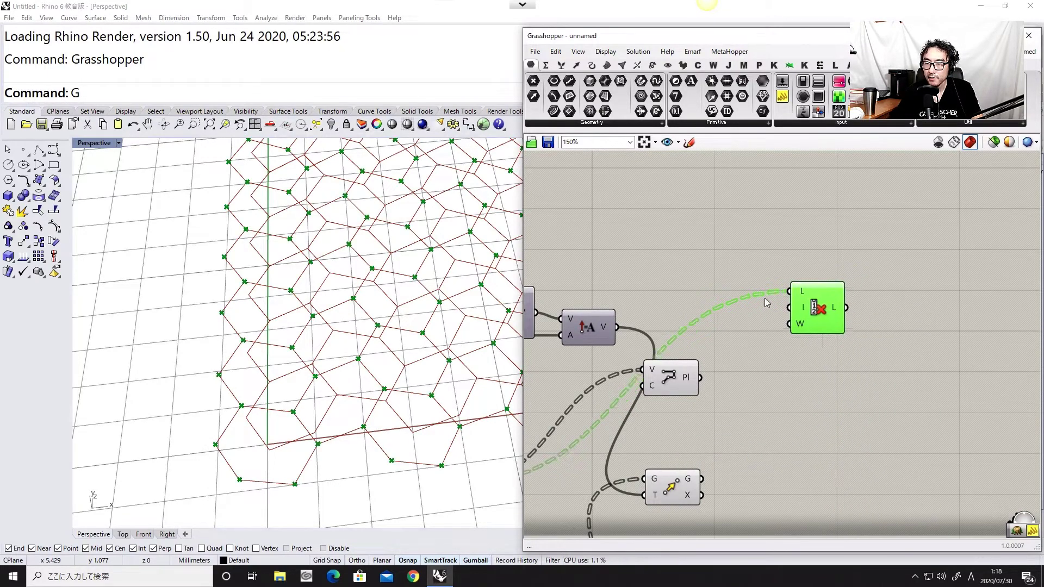
Add an Average component fed by the Cull Index output and check the resulting centre points in the viewport
double_click(844, 323)
mouse_move(815, 322)
mouse_down()
mouse_move(750, 314)
mouse_move(816, 322)
mouse_up()
text(ave)
click(833, 314)
drag(838, 319, 840, 300)
right_drag(402, 401, 397, 366)
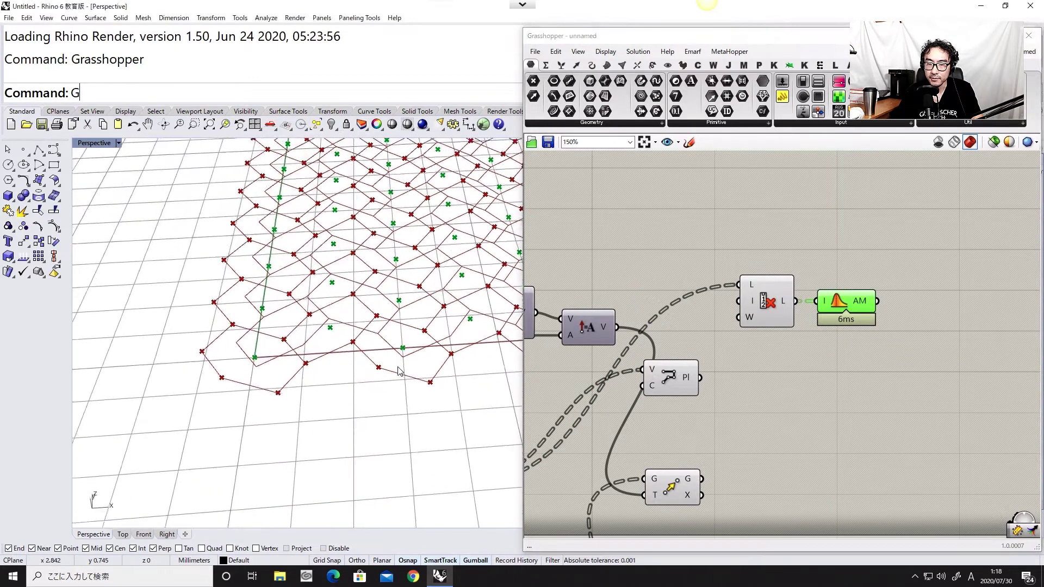
Duplicate the Cull Index and Average components and place the copies below the originals
drag(878, 351, 777, 304)
right_drag(779, 355, 823, 301)
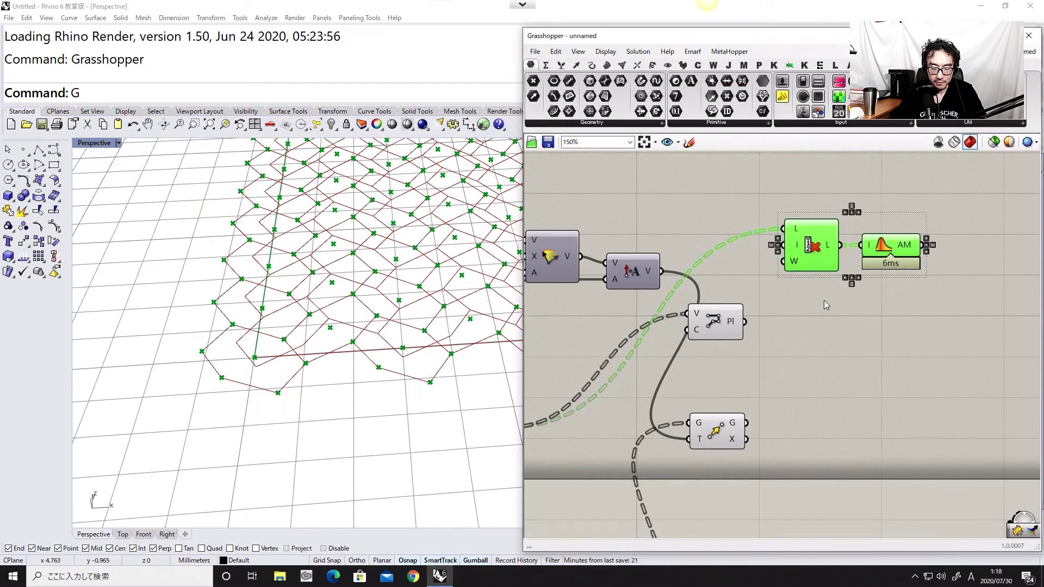
key(ctrl+c)
key(ctrl+v)
drag(825, 248, 815, 344)
Rewire the copied Cull Index list input so that it takes the copied Weave output
right_drag(699, 426, 809, 357)
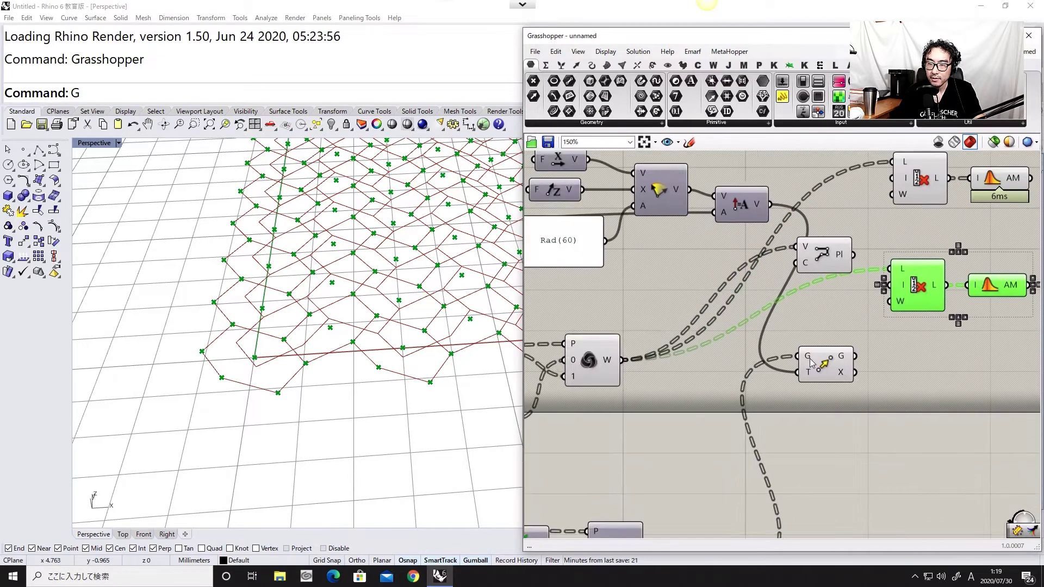
scroll(737, 379, down, 2)
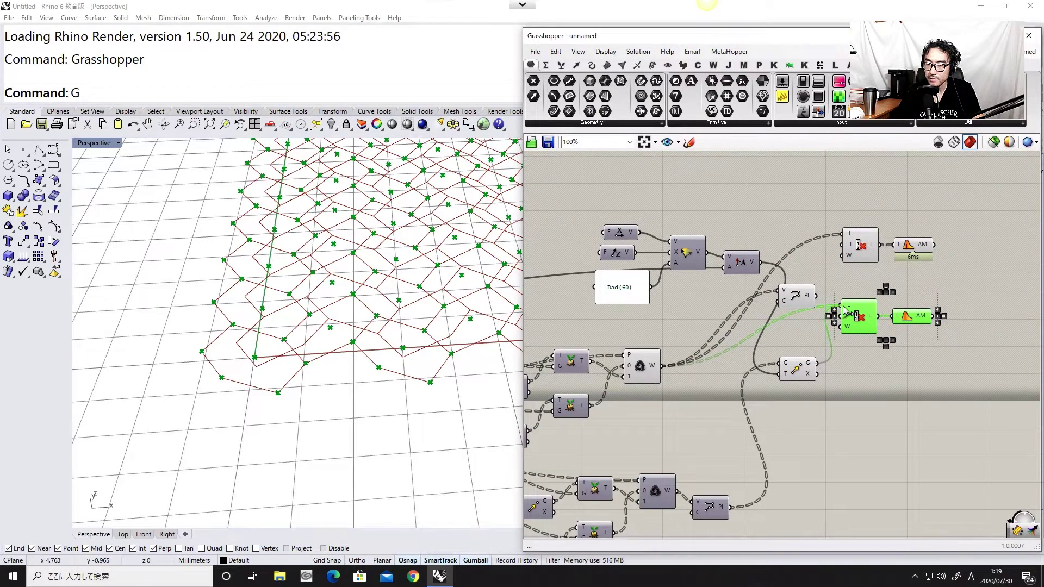
drag(843, 310, 779, 378)
drag(675, 491, 840, 305)
drag(860, 310, 859, 325)
right_drag(860, 328, 761, 373)
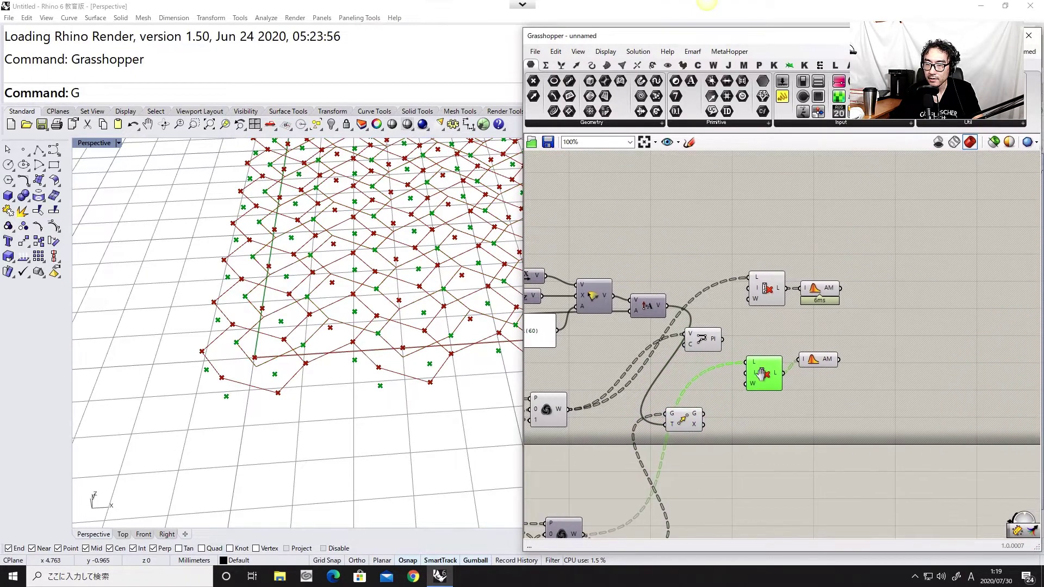
Rearrange the components, placing the copied Cull Index and Average below the 60-degree Move and shifting the Move and original PolyLine
drag(804, 416, 745, 446)
shift+click(812, 361)
click(683, 419)
drag(683, 419, 708, 400)
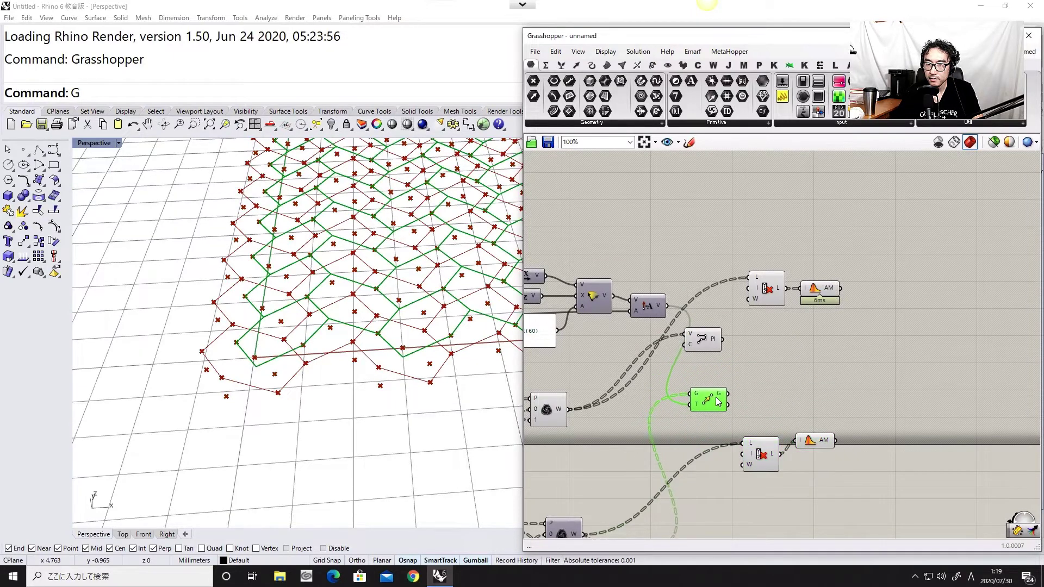
right_drag(720, 360, 692, 387)
click(680, 371)
drag(680, 371, 709, 369)
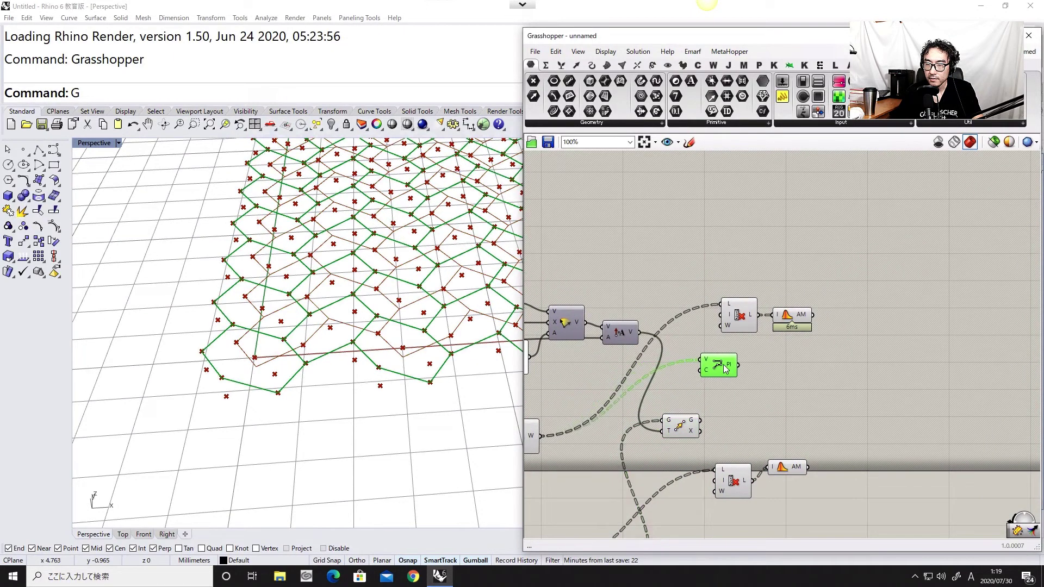
Add a Scale component beside the original Average and feed the original PolyLine output into its geometry input
scroll(718, 361, up, 1)
double_click(878, 315)
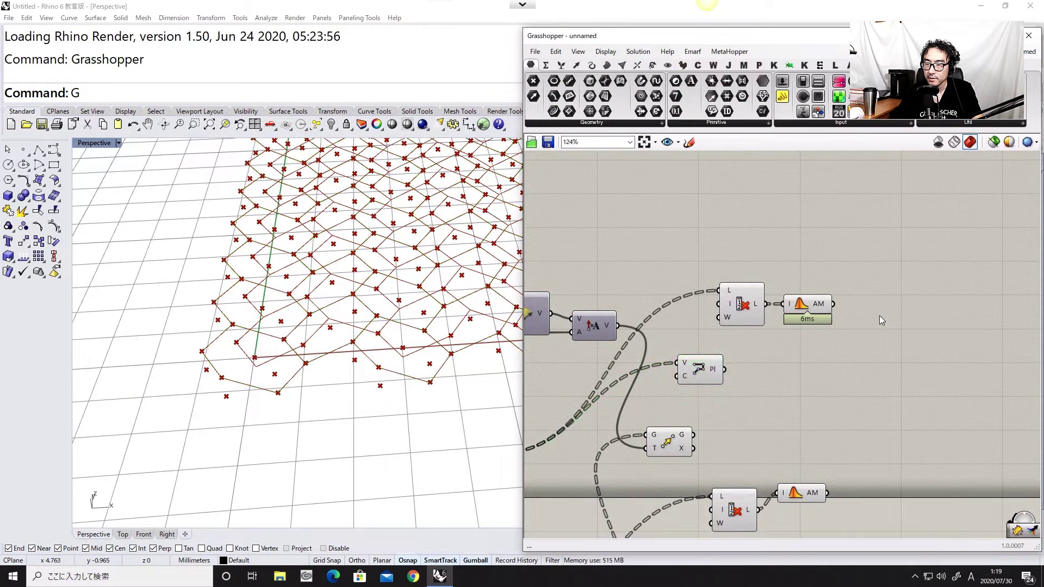
text(sca)
click(868, 304)
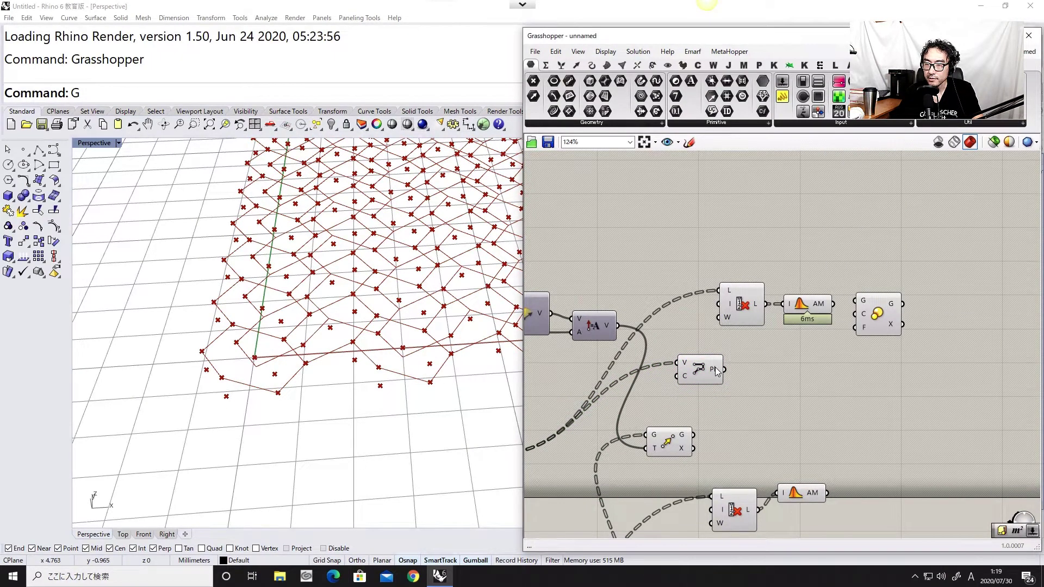
mouse_move(716, 367)
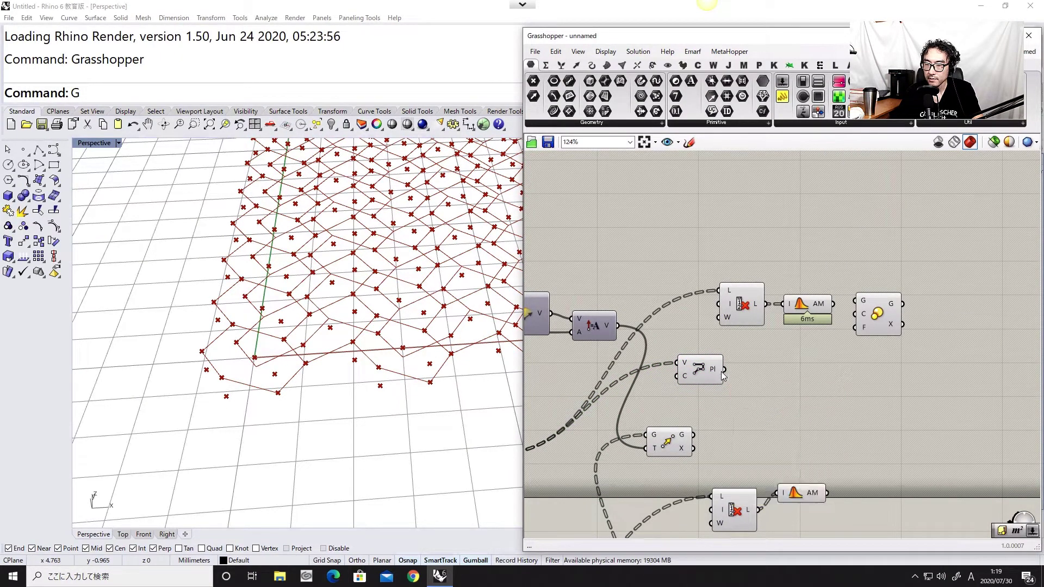
click(715, 370)
drag(723, 370, 855, 301)
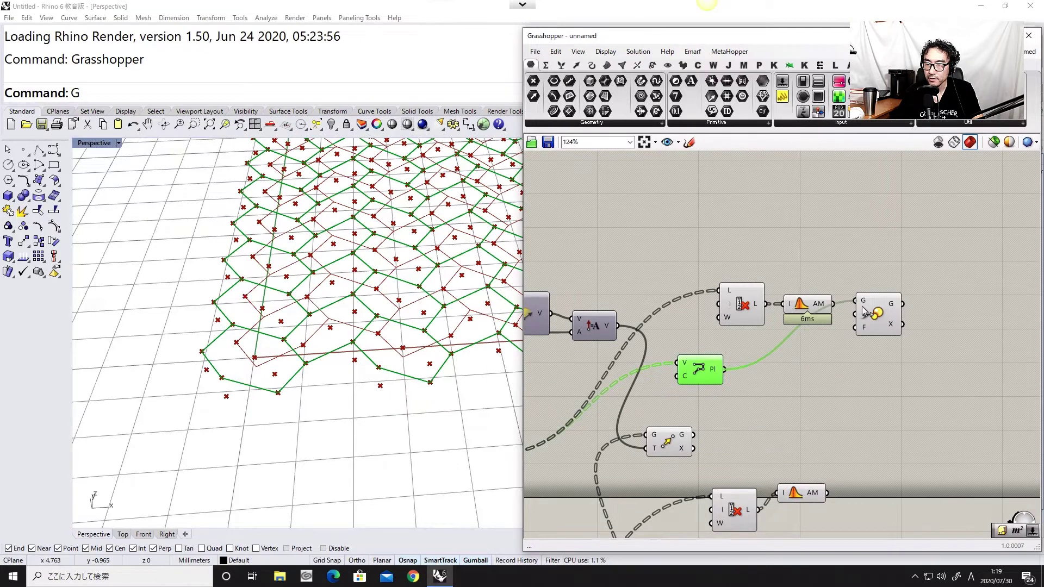
click(875, 316)
Simplify the original Average component's output and connect it to the Scale component's center input
scroll(816, 306, up, 2)
click(819, 306)
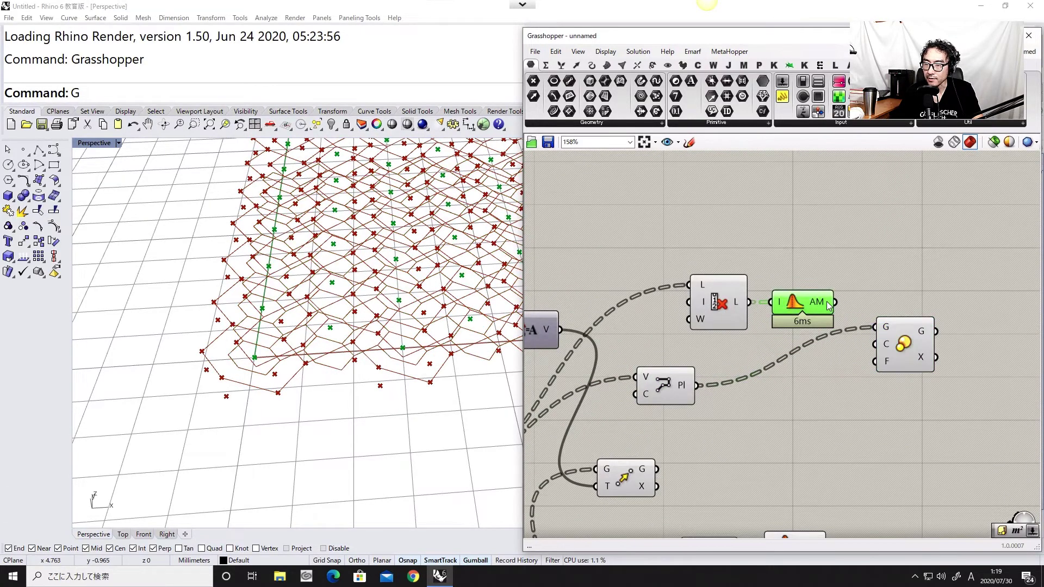
right_click(825, 306)
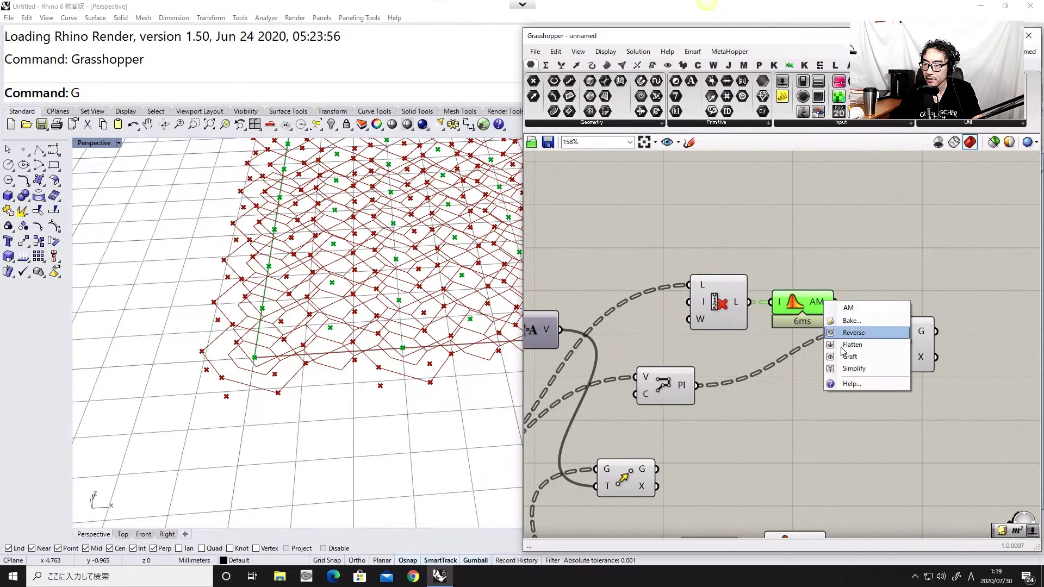
click(861, 366)
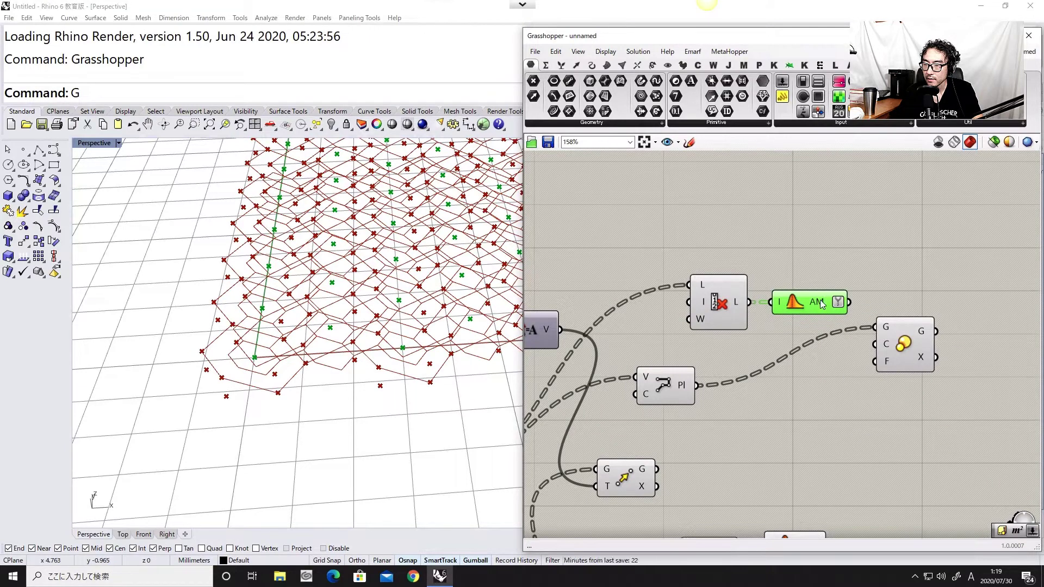
drag(848, 302, 916, 373)
click(906, 357)
Add a 0.00 to 1.00 number slider, connect it to the Scale factor input and set it to 0.61
double_click(859, 442)
double_click(813, 463)
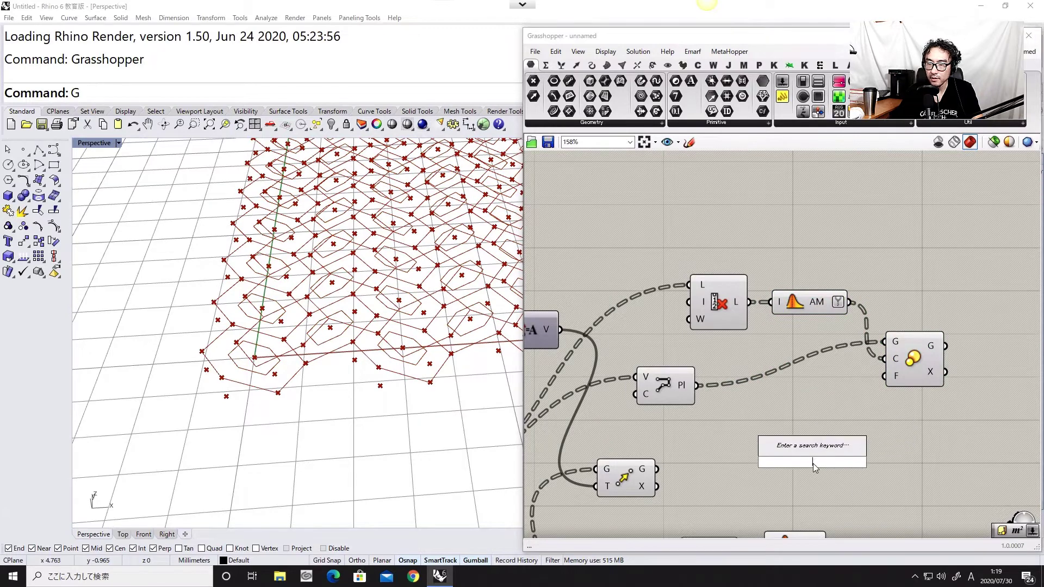
text(1)
key(Return)
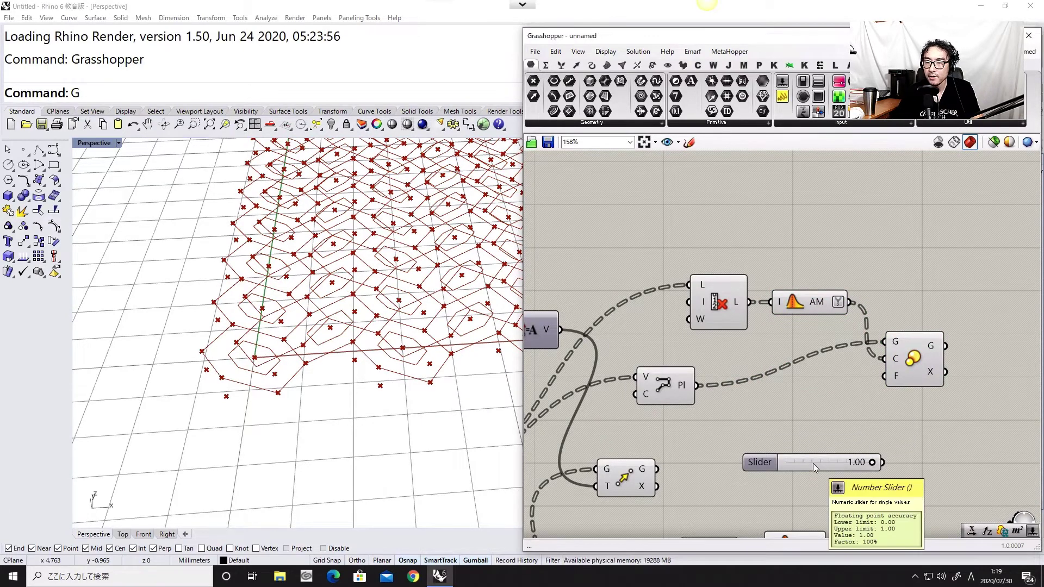
drag(840, 425, 884, 376)
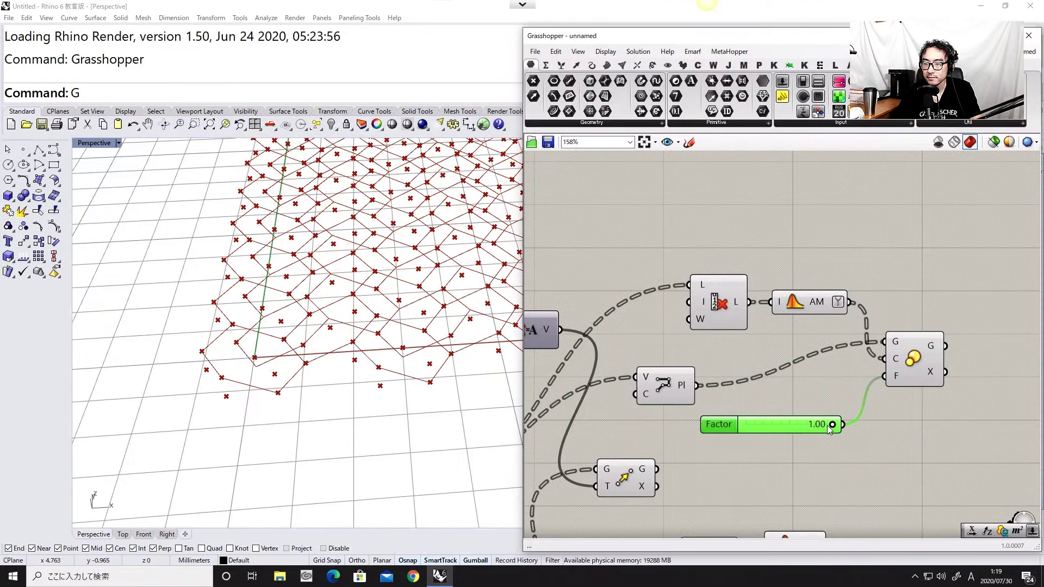
drag(830, 429, 799, 427)
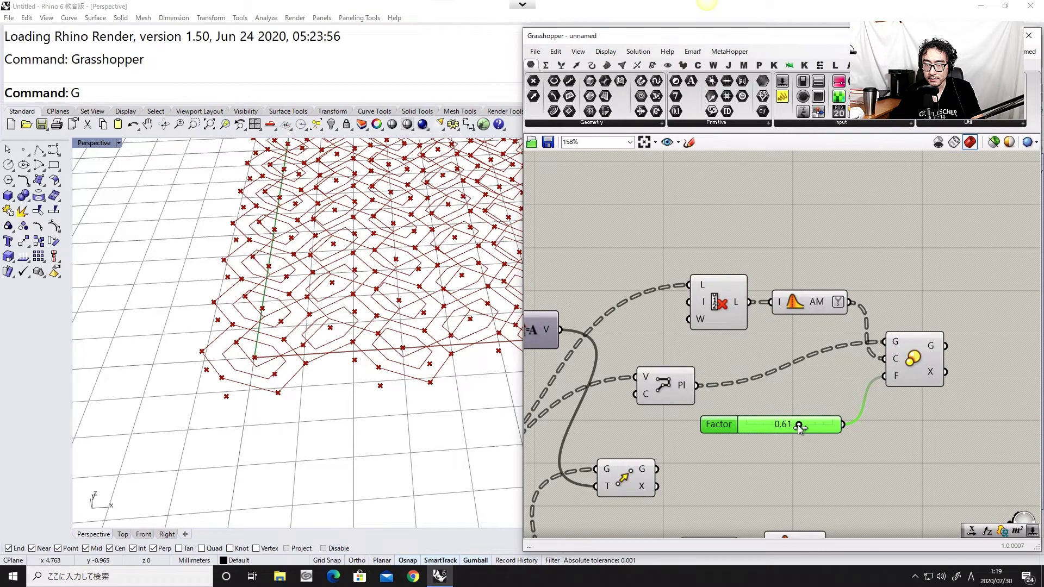
Reposition the copied Average component slightly farther from its Cull Index component
scroll(761, 377, down, 2)
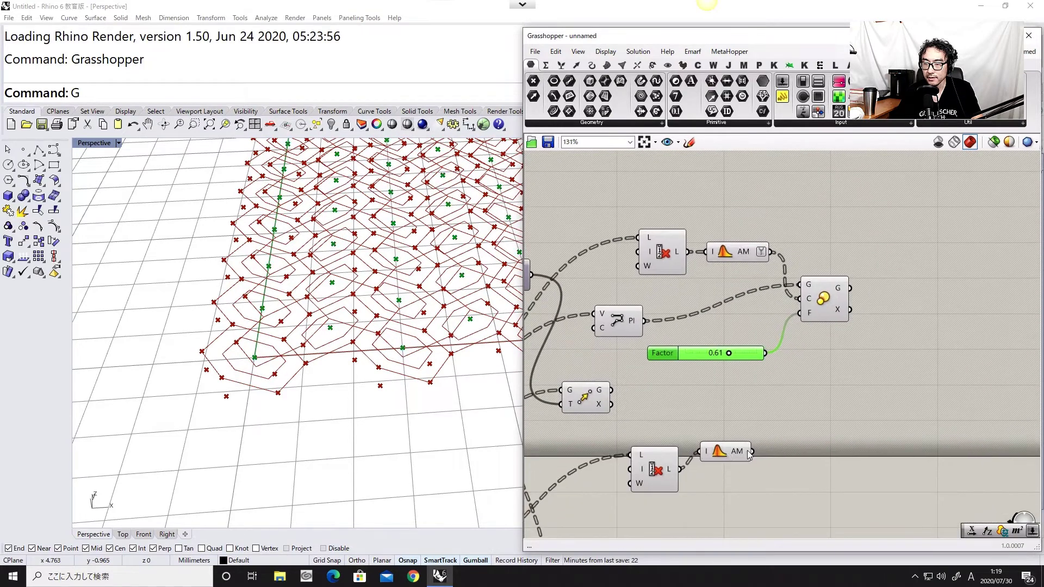
drag(717, 452, 745, 444)
right_drag(743, 478, 809, 444)
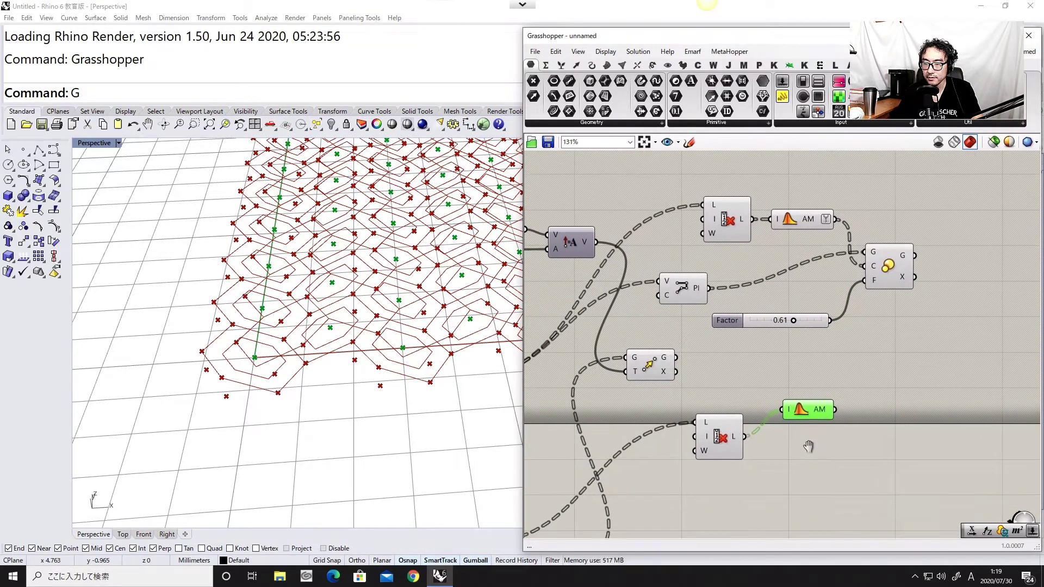
Add a Scale component for the lower branch, wired to the moved polylines, the copied Average's output and the 0.61 Factor slider
drag(811, 451, 719, 445)
double_click(745, 403)
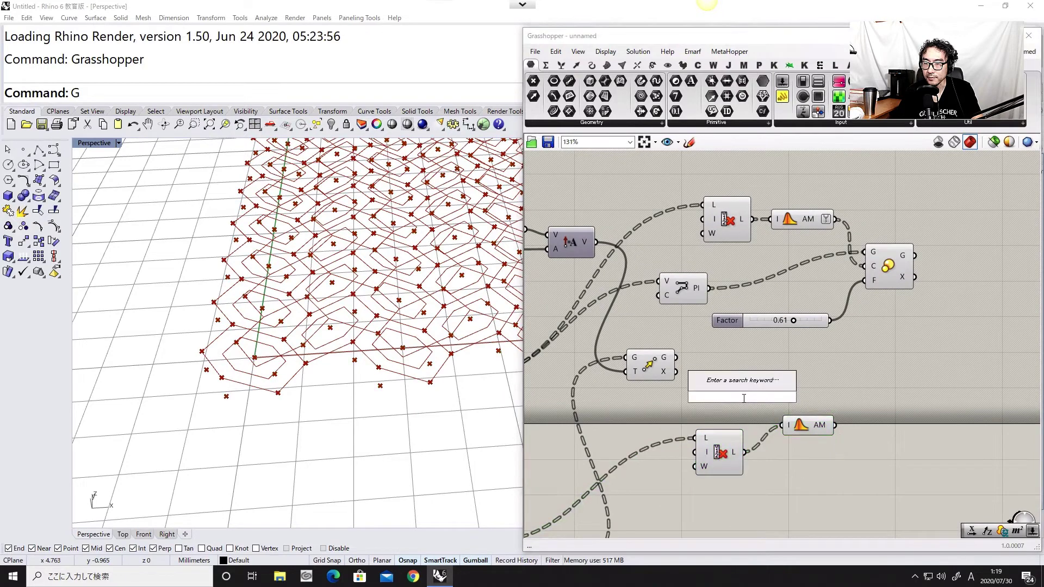
text(scal)
click(726, 384)
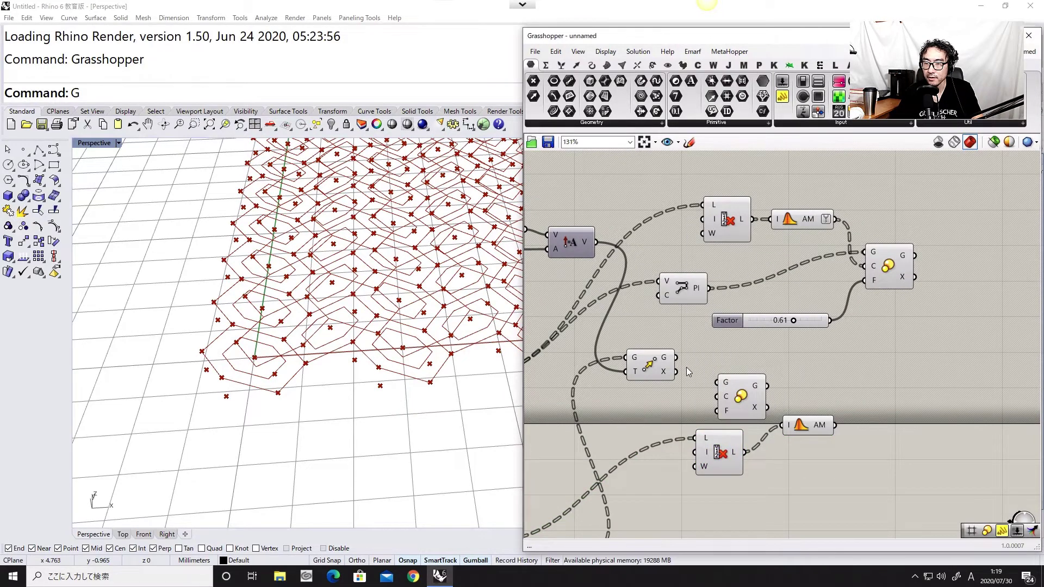
drag(671, 365, 891, 397)
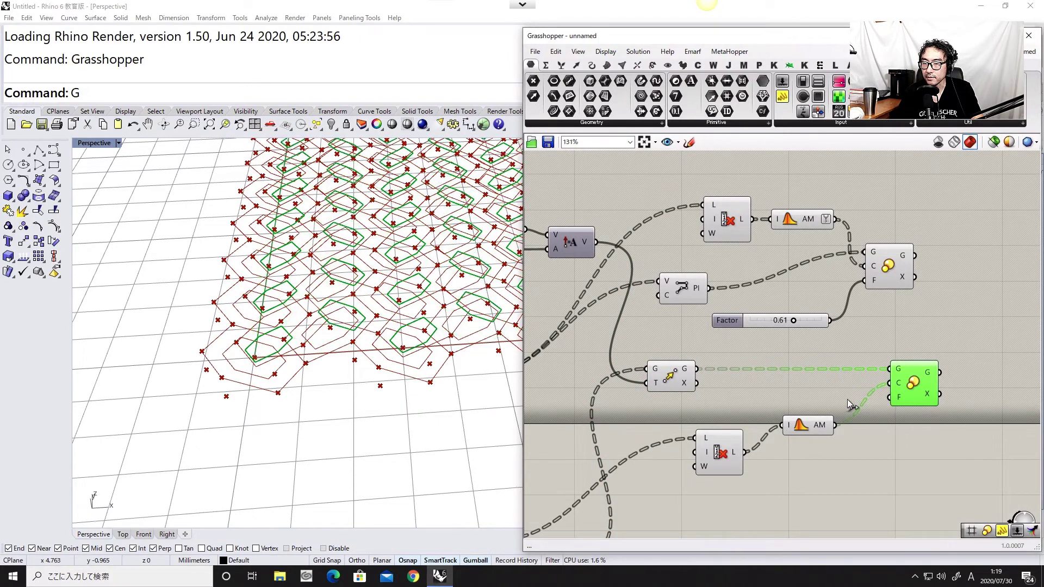
drag(829, 320, 892, 398)
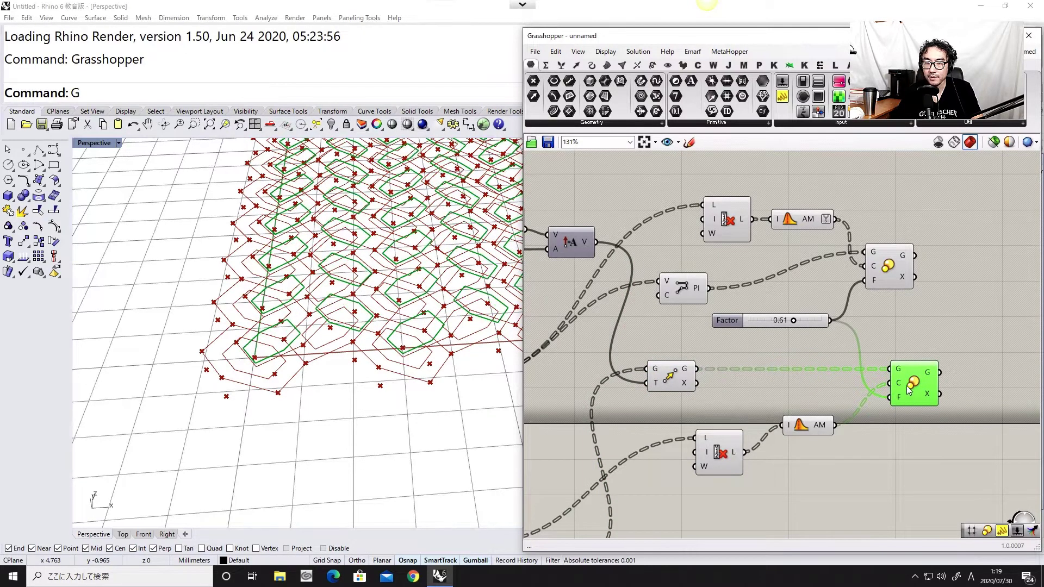
right_drag(359, 381, 326, 296)
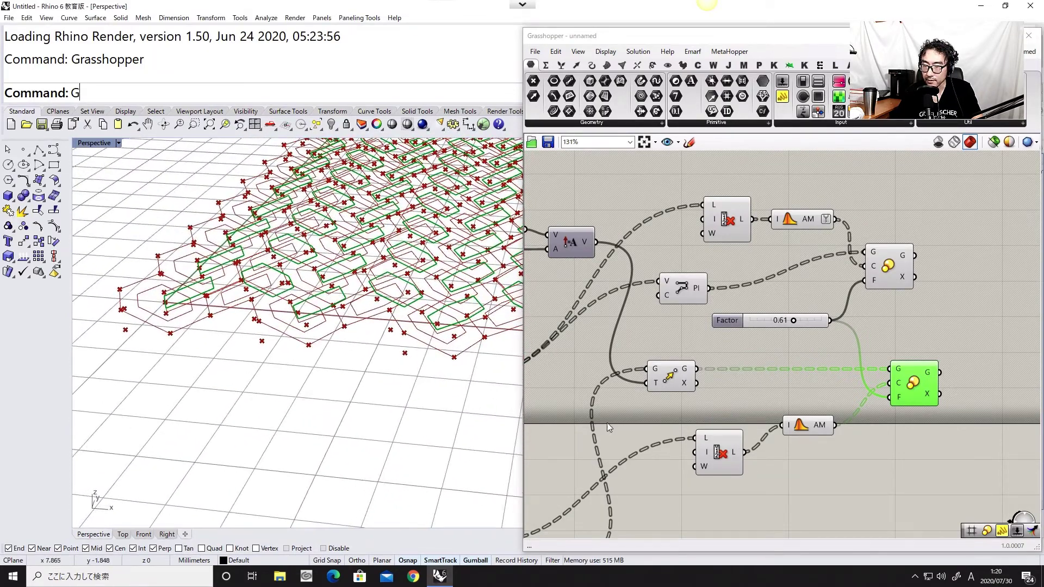
Duplicate the Move component, feed it the lower Weave output and route its moved points into the lower Cull Index list
right_drag(598, 423, 770, 373)
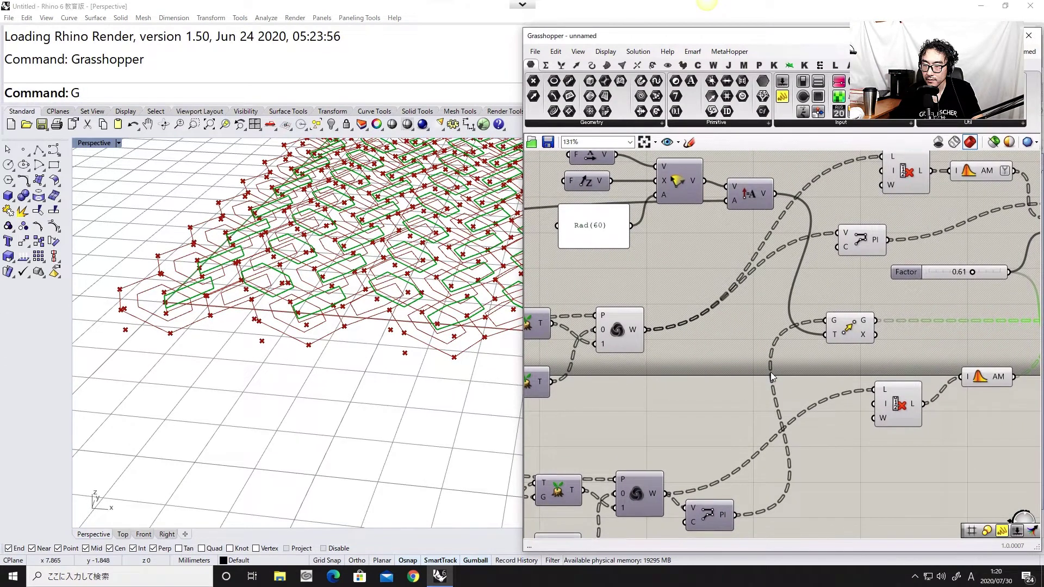
drag(835, 332, 729, 437)
drag(666, 494, 805, 364)
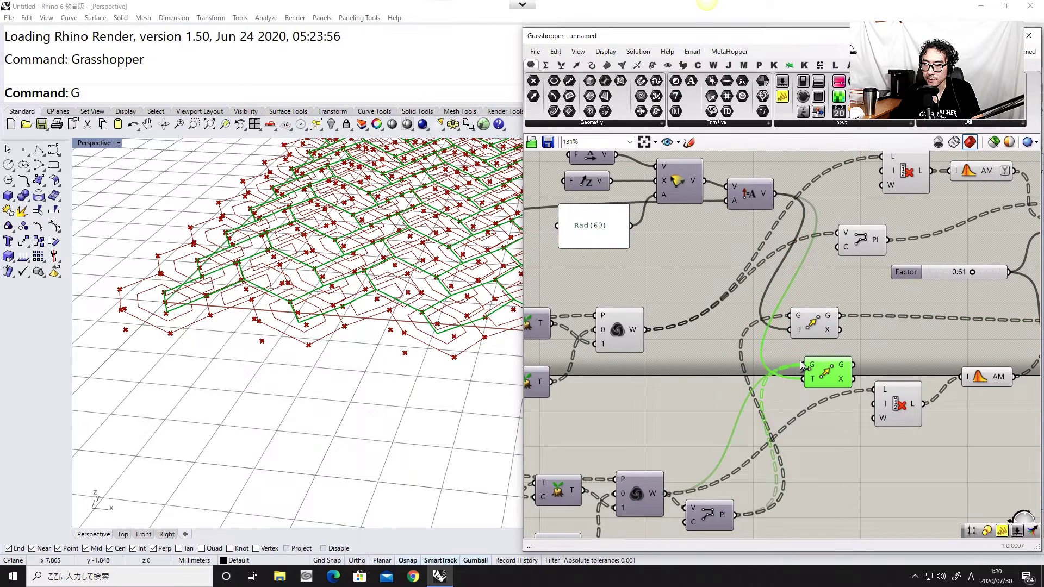
right_drag(813, 370, 710, 385)
drag(720, 392, 704, 401)
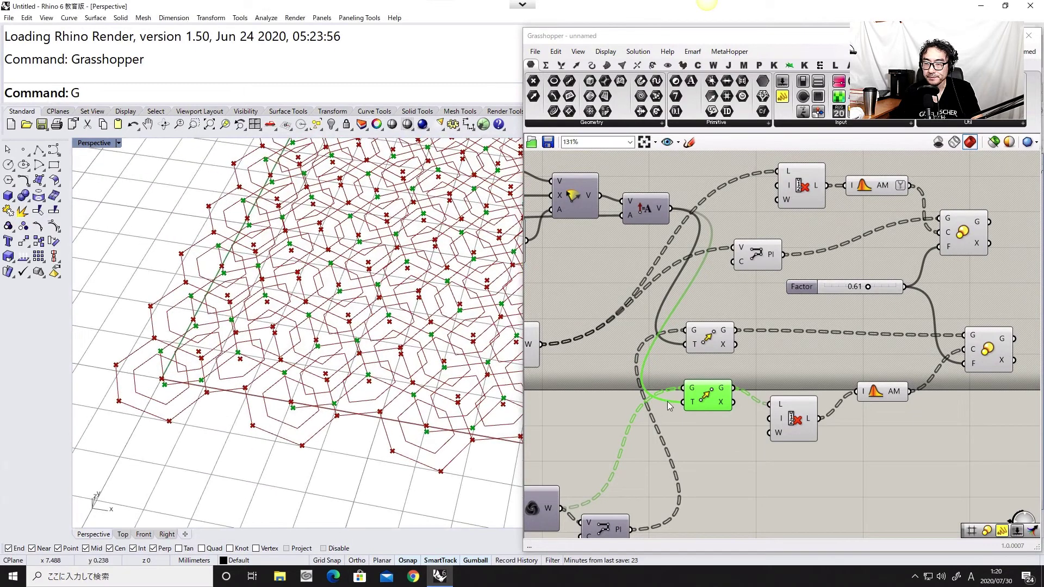
Hide the previews of both Move components and the lower Cull Index component
drag(818, 492, 689, 342)
middle_click(691, 387)
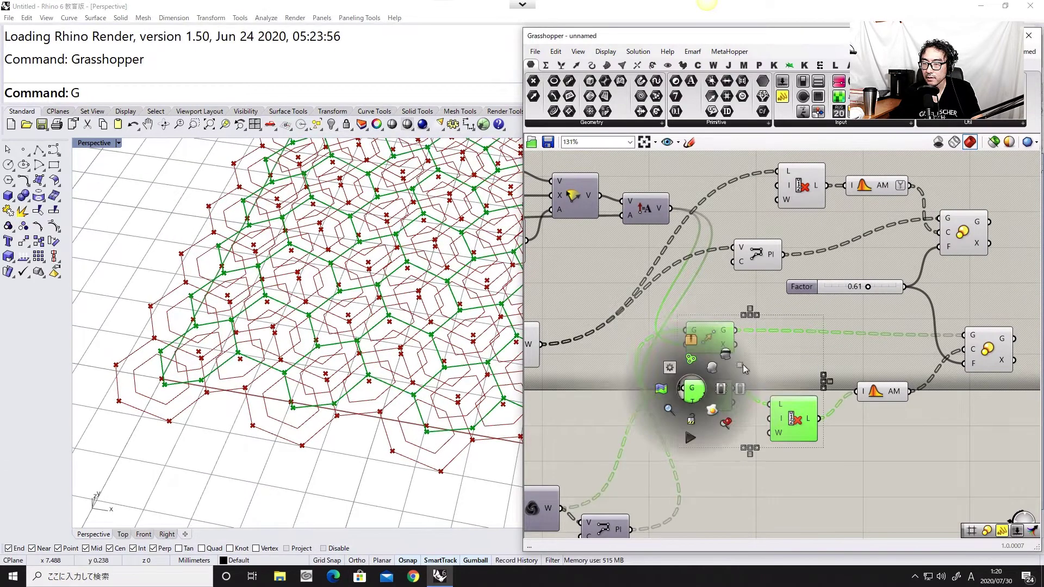
click(712, 363)
click(709, 454)
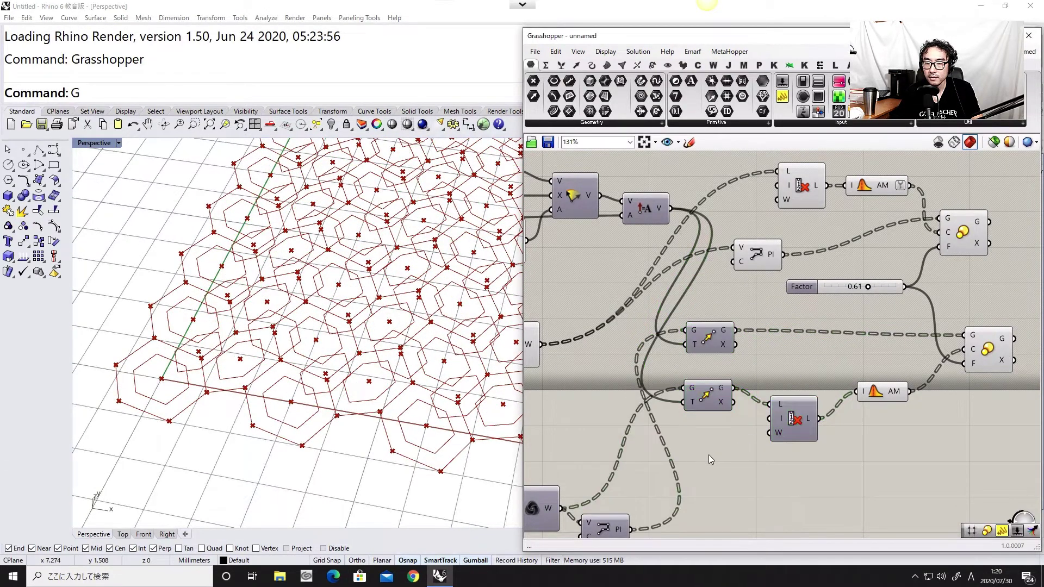
right_drag(820, 435, 754, 424)
drag(727, 429, 727, 418)
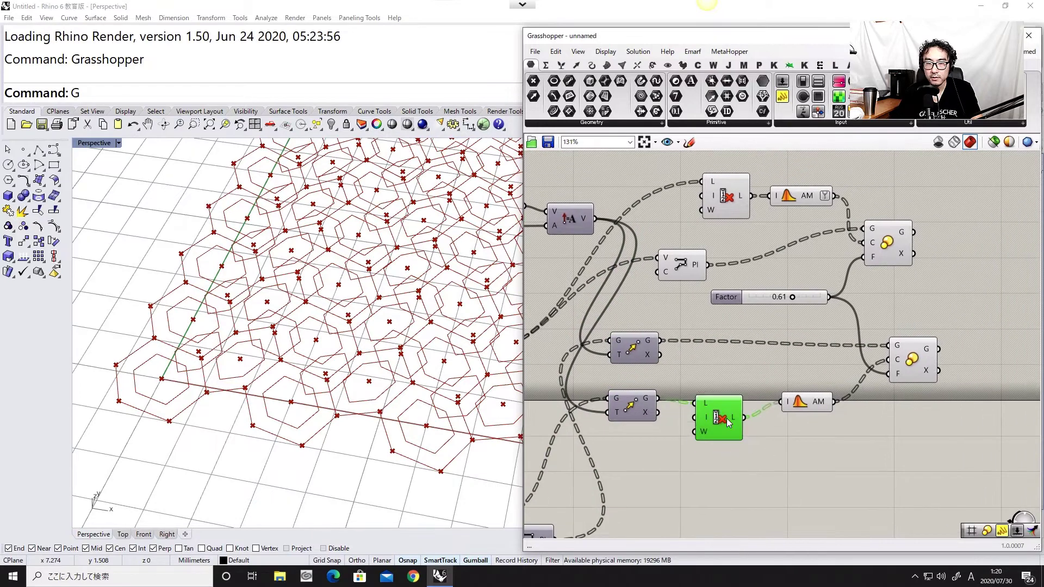
Add a Merge component and connect the original PolyLine output to its D1 input
right_drag(416, 398, 451, 380)
right_drag(846, 290, 746, 342)
scroll(787, 295, up, 1)
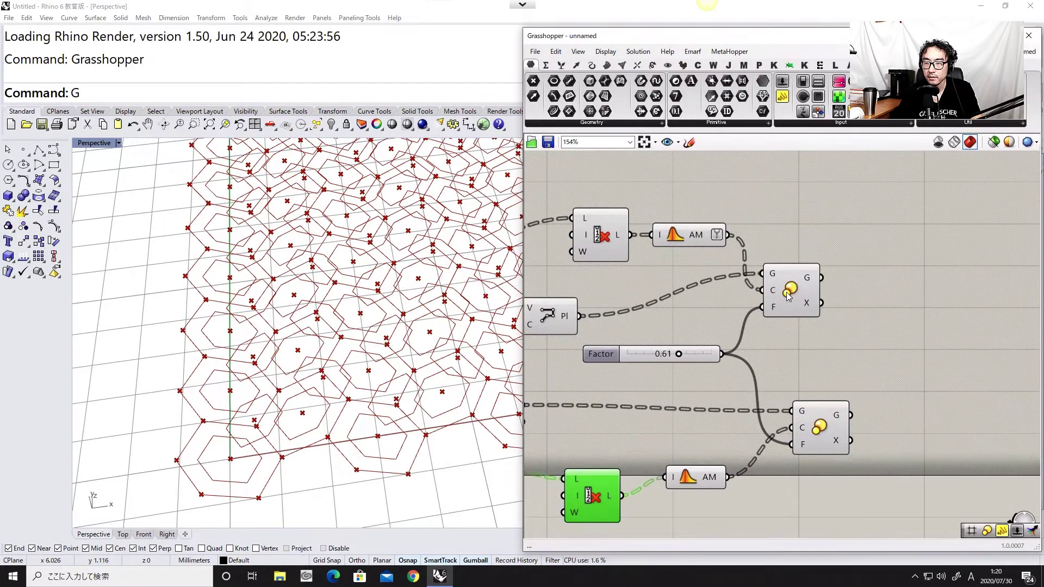
mouse_move(810, 280)
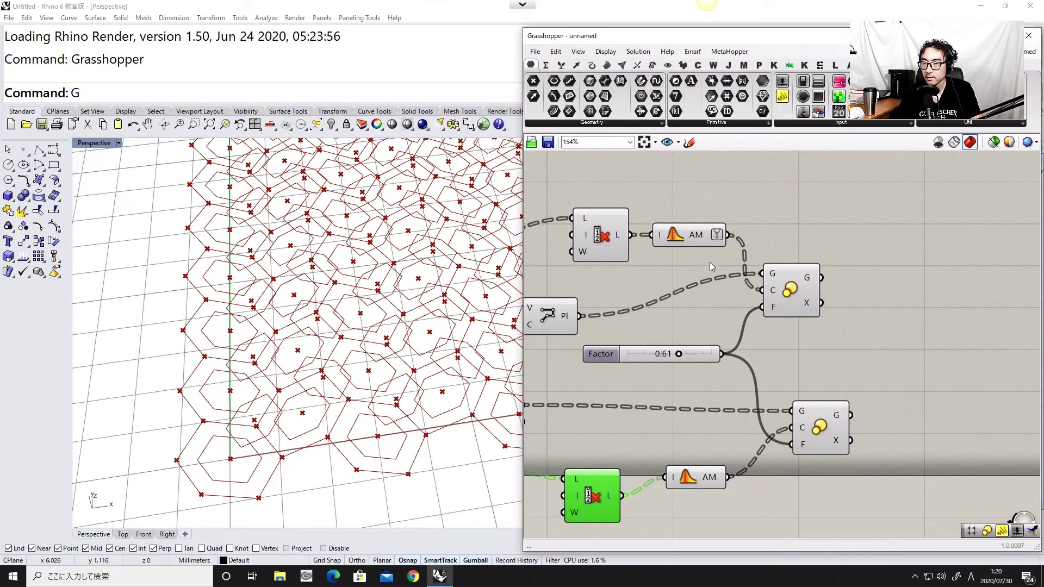
right_drag(564, 318, 637, 308)
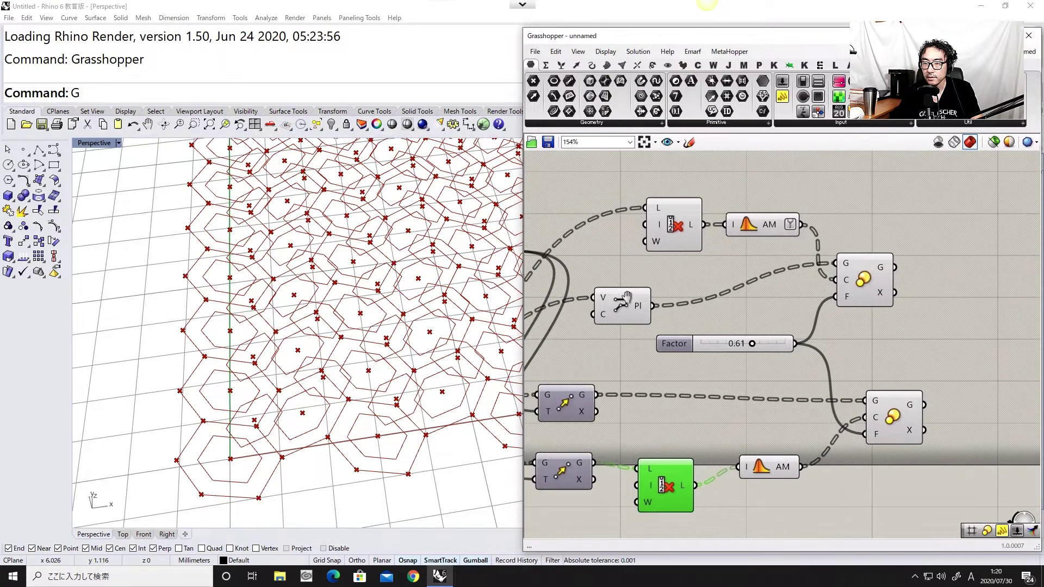
double_click(948, 204)
text(merge)
key(Return)
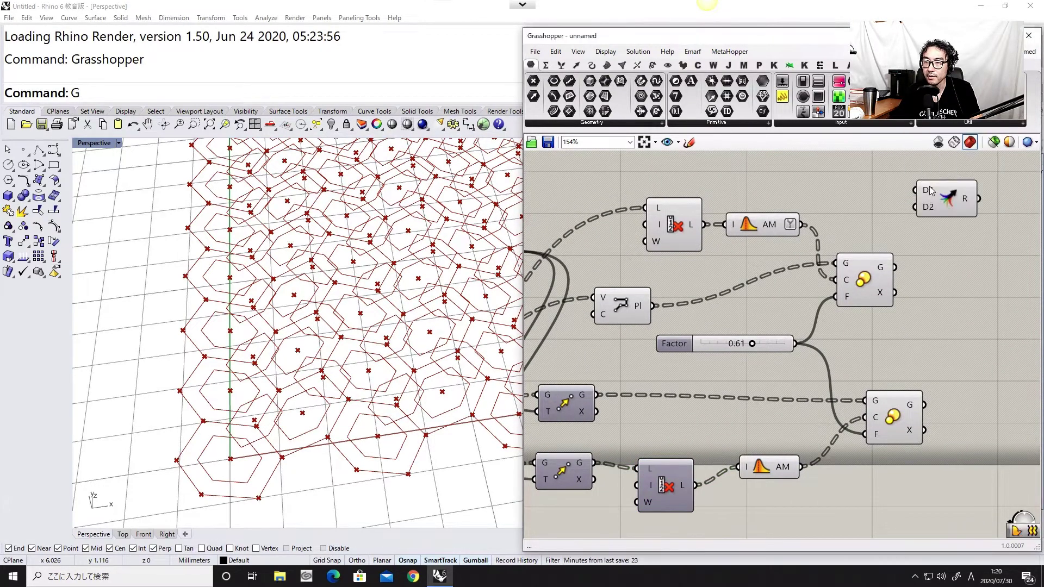
drag(651, 306, 954, 206)
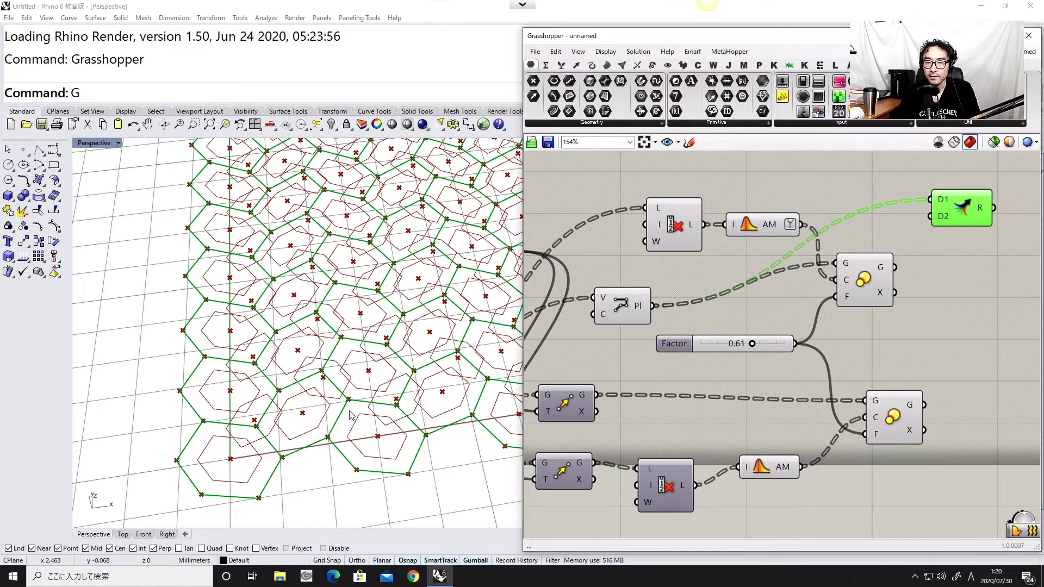
Connect the upper Scale component's geometry output to the Merge component's D2 input
right_drag(600, 321, 683, 328)
click(696, 320)
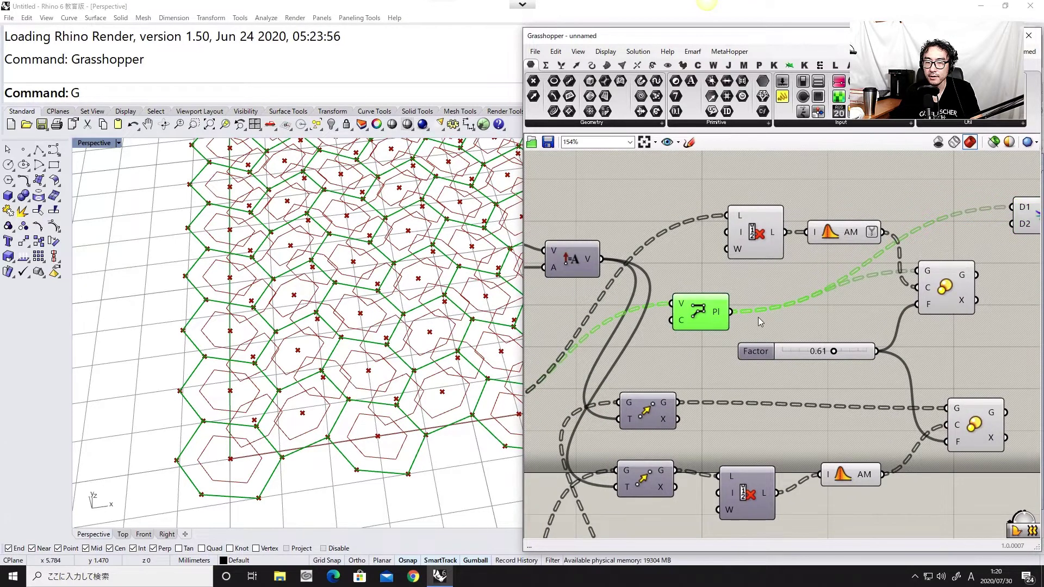
right_drag(992, 298, 743, 345)
drag(727, 322, 767, 273)
click(799, 272)
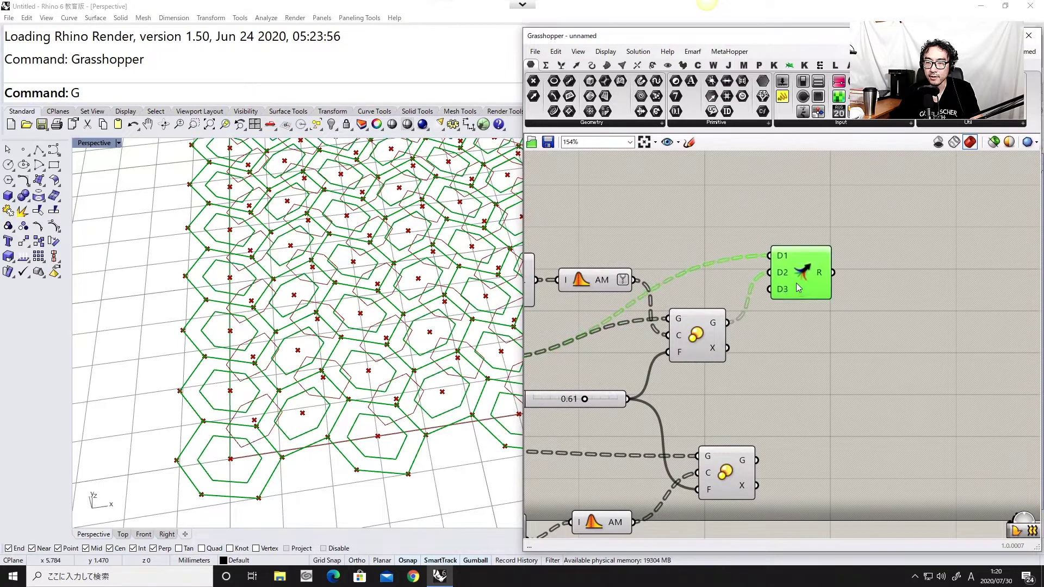
Add a Loft component and connect the Merge result to its curves input
double_click(851, 330)
text(loft)
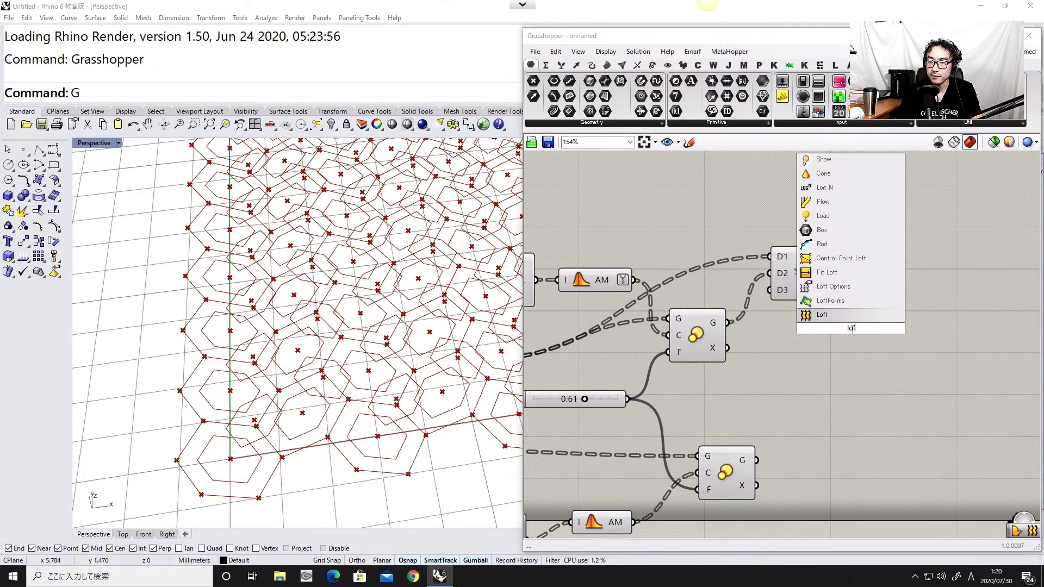
click(852, 328)
drag(832, 273, 875, 295)
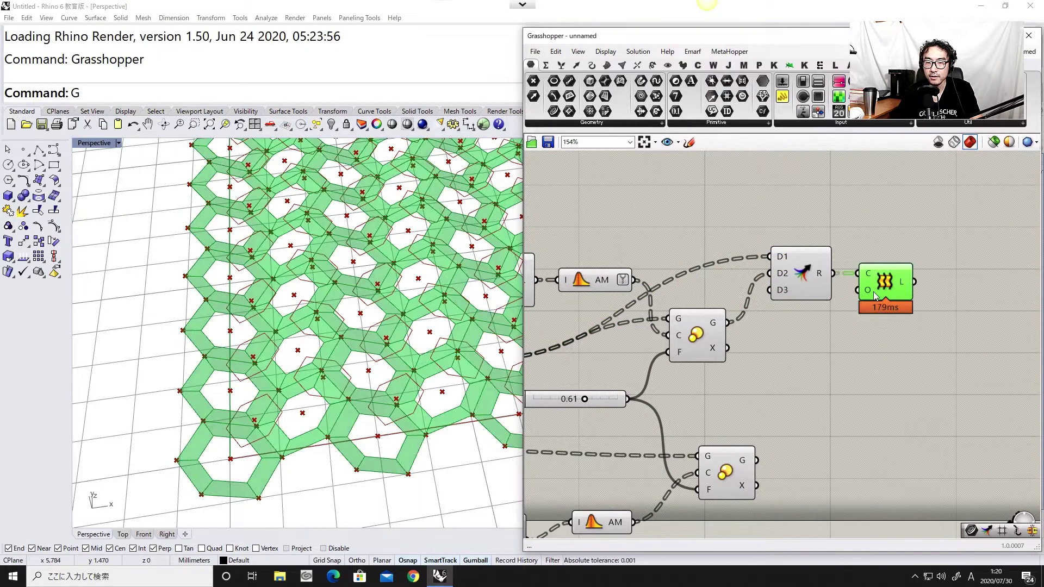
scroll(368, 308, down, 7)
mouse_move(368, 308)
right_down()
mouse_move(365, 339)
mouse_move(358, 322)
right_up()
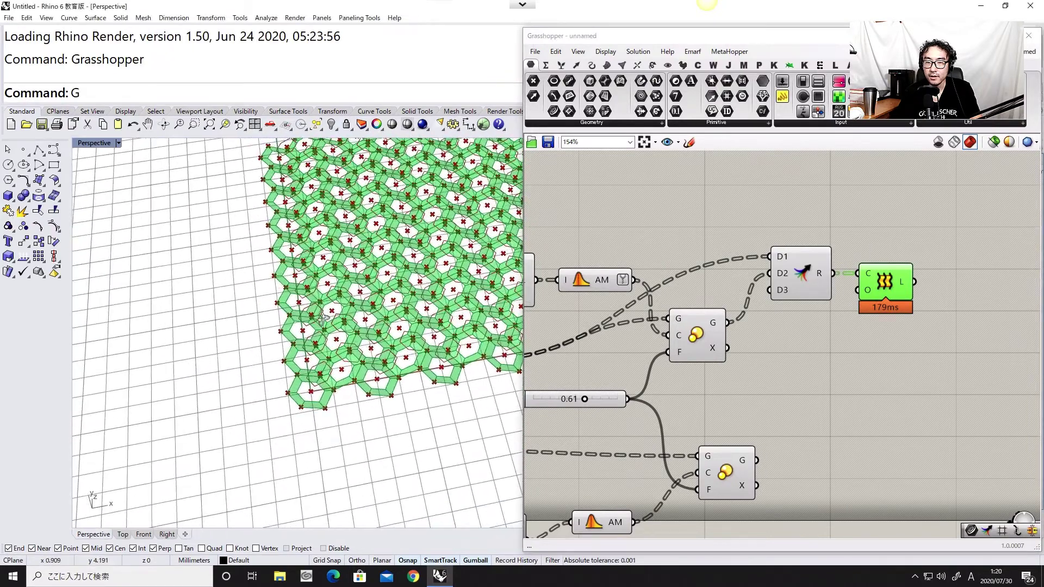
scroll(283, 339, up, 8)
right_drag(283, 339, 347, 325)
scroll(661, 339, down, 3)
Hide the previews of the upper Cull Index, Average, PolyLine, Scale and Merge components
right_drag(661, 340, 762, 337)
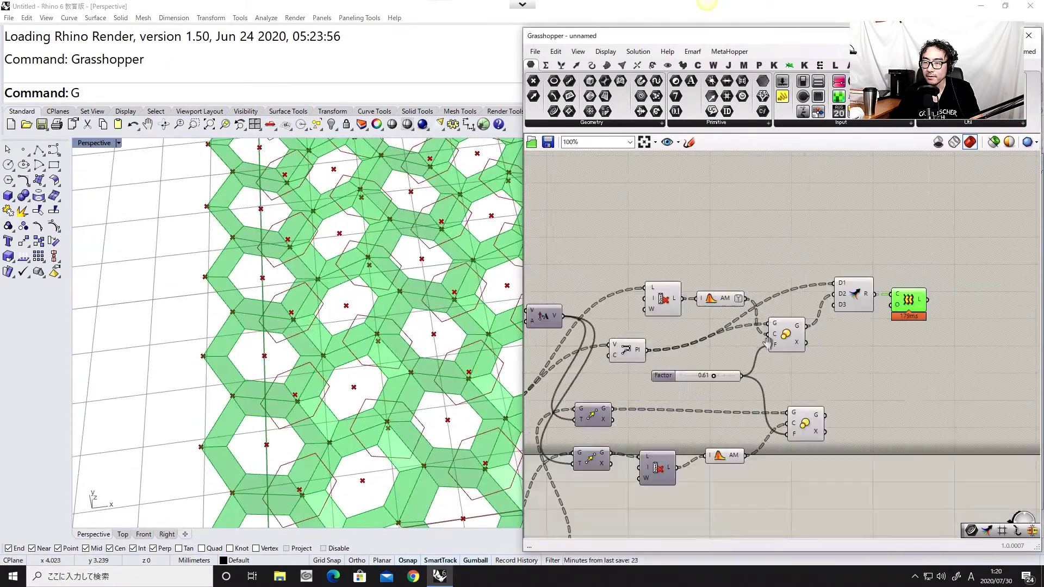
mouse_move(865, 362)
mouse_down()
mouse_move(611, 264)
mouse_move(600, 249)
mouse_up()
middle_click(629, 319)
click(662, 293)
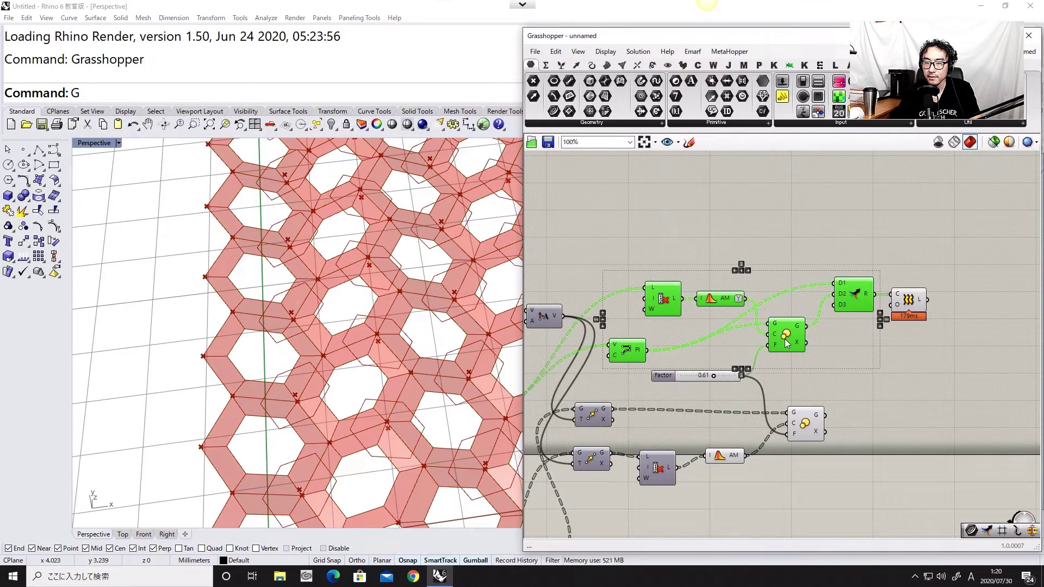
click(863, 376)
Duplicate Merge and Loft for the lower branch, merging the moved polylines with the lower Scale output and feeding the result to Loft
right_drag(863, 376, 830, 355)
click(825, 280)
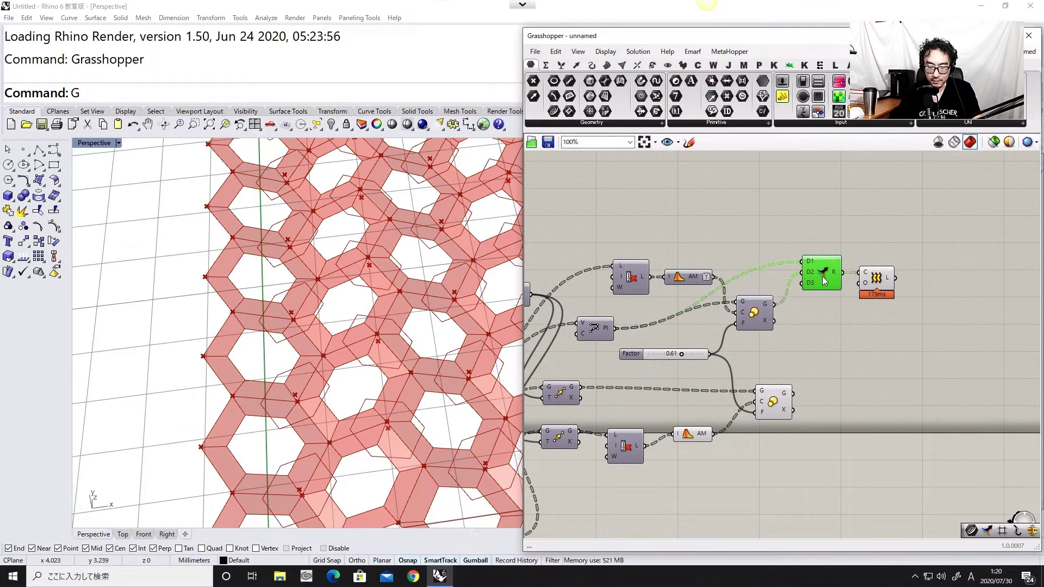
alt+drag(824, 279, 830, 375)
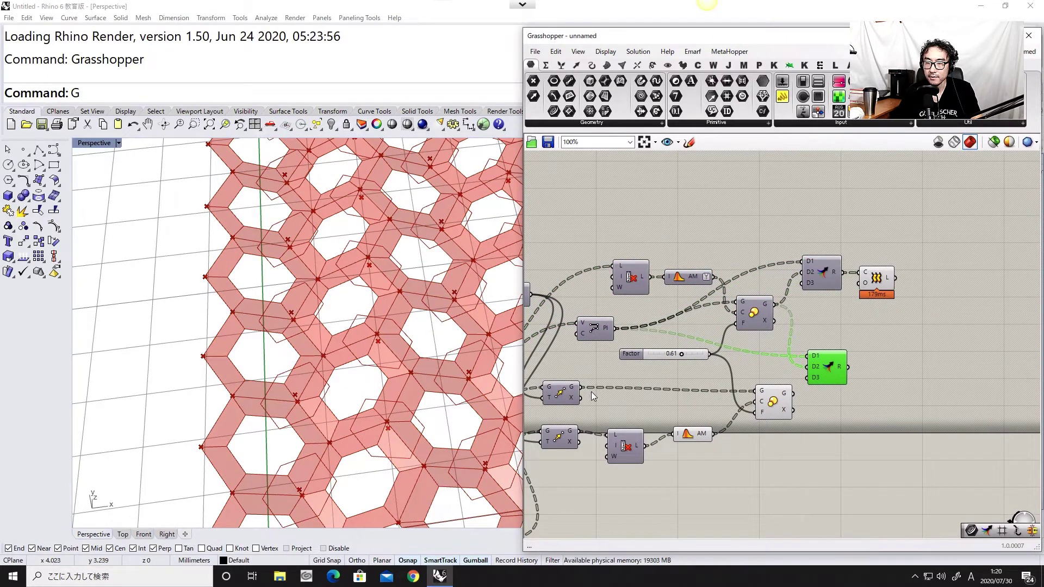
drag(581, 387, 829, 382)
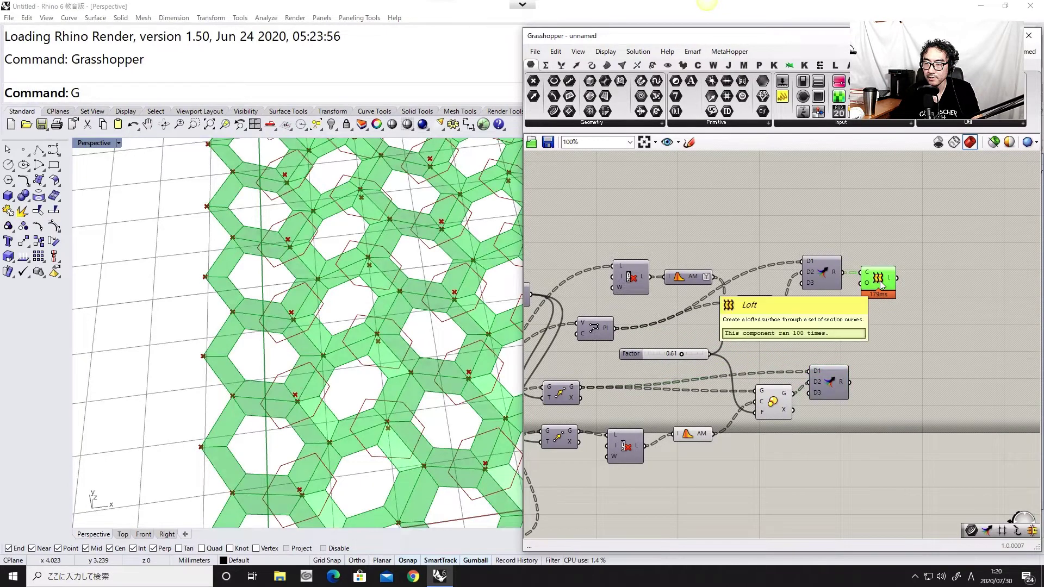
alt+drag(882, 285, 871, 385)
drag(892, 389, 884, 382)
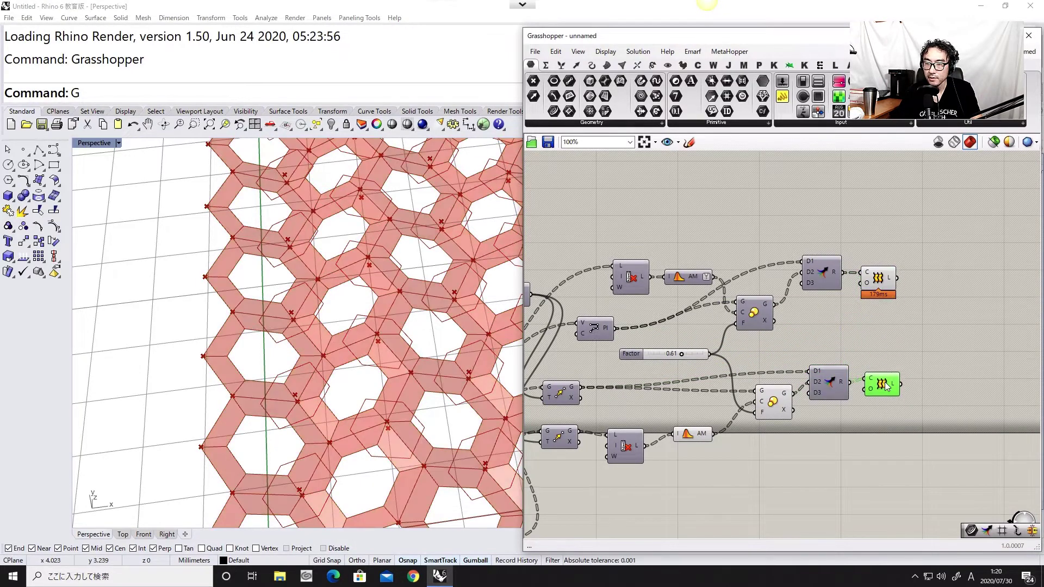
Hide the previews of the lower Scale and lower Average components
drag(638, 376, 571, 292)
middle_click(611, 364)
click(646, 327)
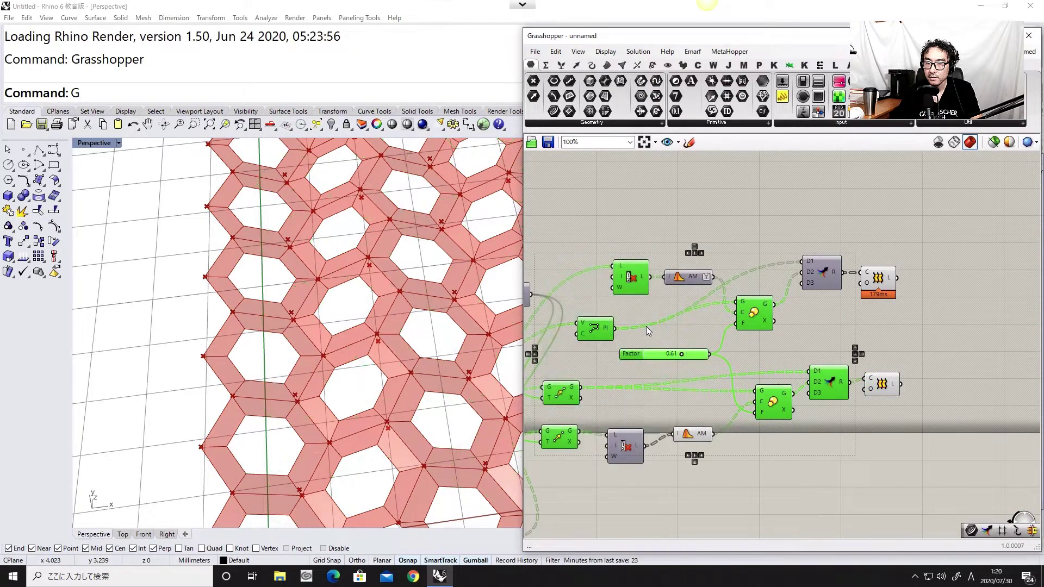
drag(723, 443, 672, 389)
middle_click(715, 459)
click(745, 424)
click(745, 424)
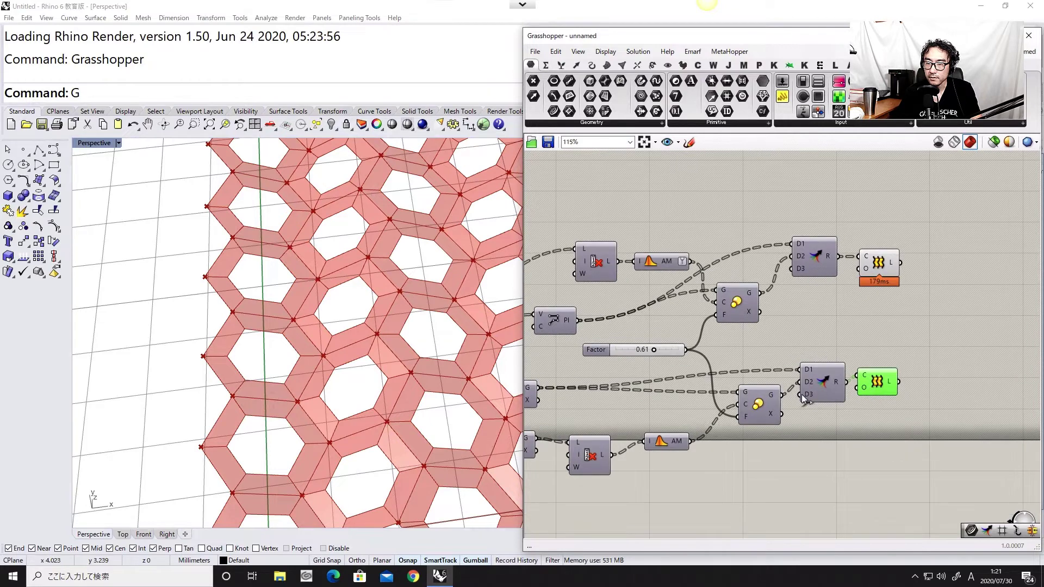
Reposition the lower Merge component slightly and turn its preview back on
right_drag(773, 404, 832, 387)
drag(832, 386, 823, 398)
click(882, 361)
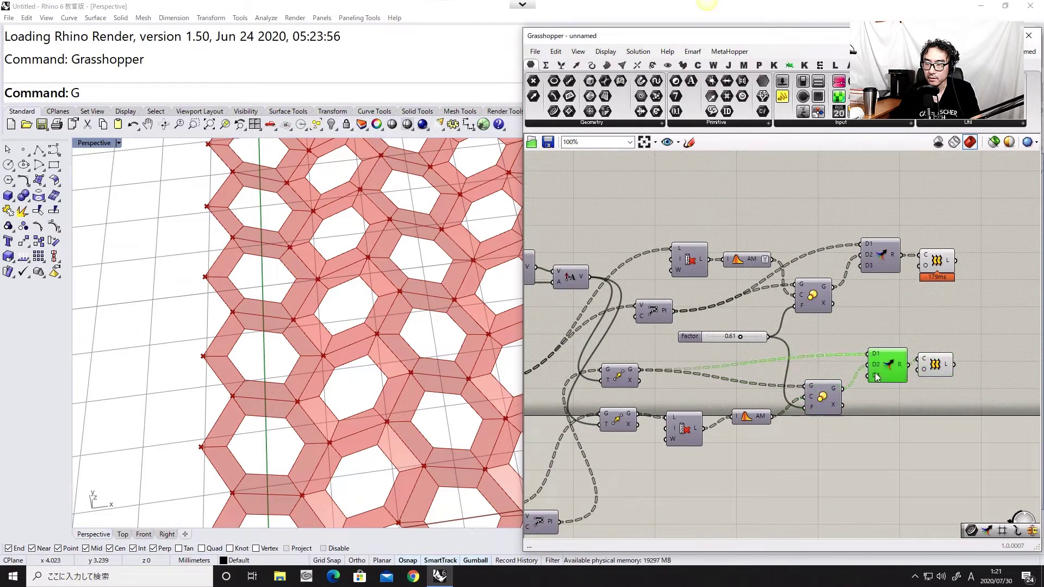
middle_click(878, 364)
click(896, 354)
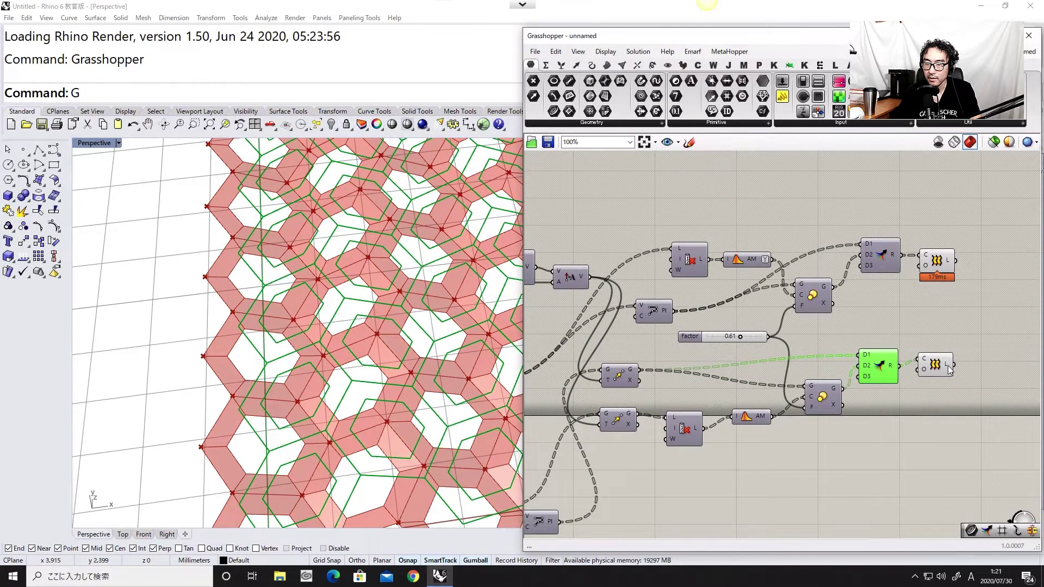
scroll(947, 370, up, 4)
click(909, 393)
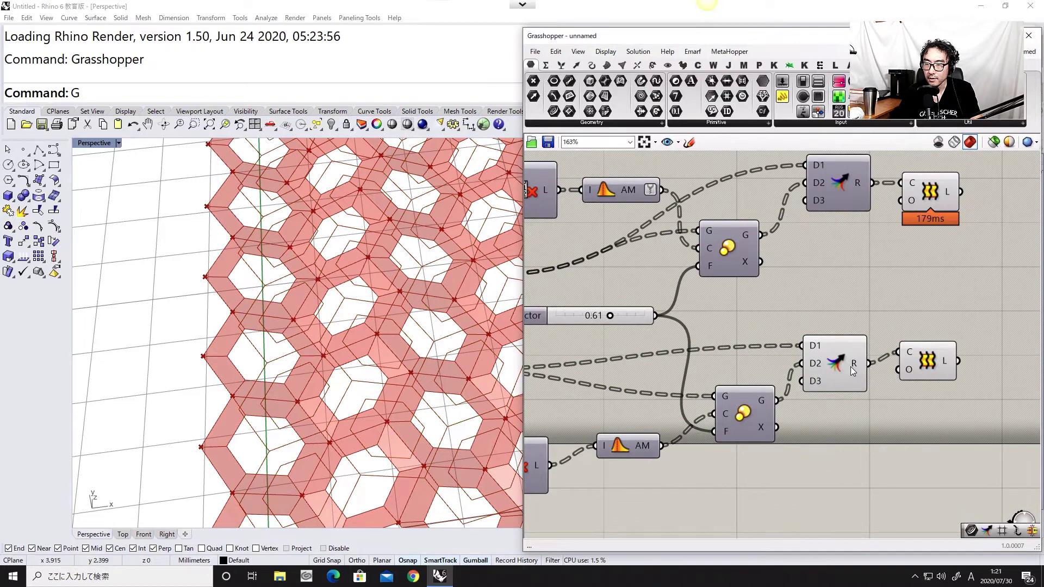
Simplify the D1 and D2 inputs of the lower Merge component and examine the resulting lofted surfaces up close
right_click(818, 349)
click(848, 448)
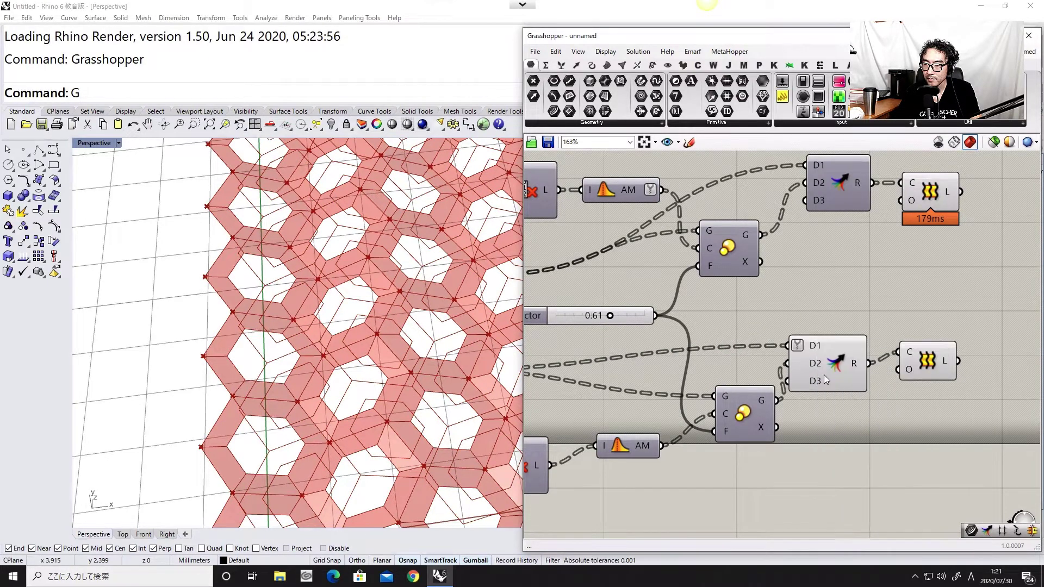
right_click(819, 368)
click(858, 463)
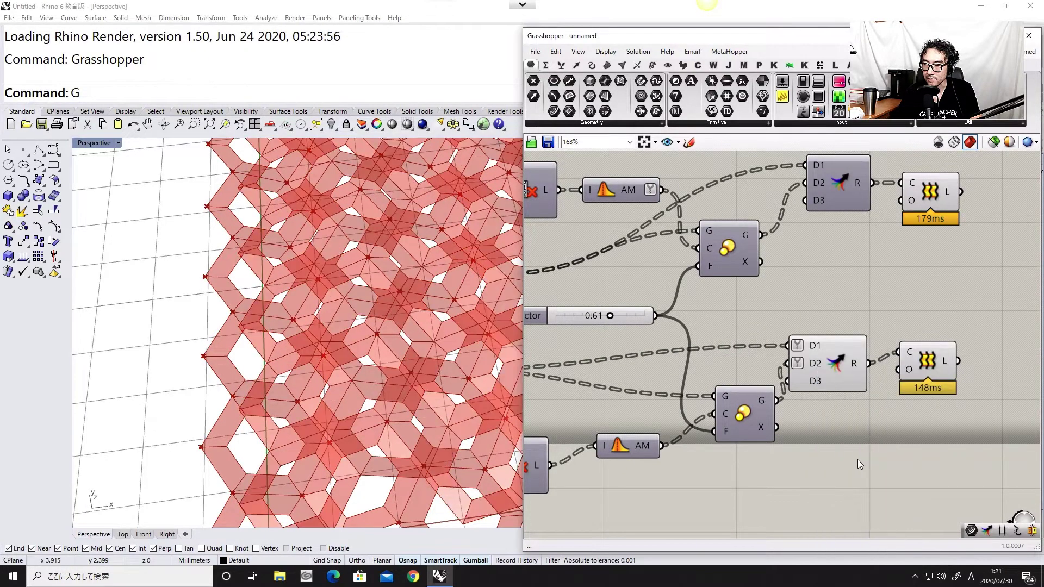
scroll(410, 421, down, 5)
right_drag(410, 422, 320, 426)
scroll(438, 356, up, 5)
scroll(245, 447, up, 5)
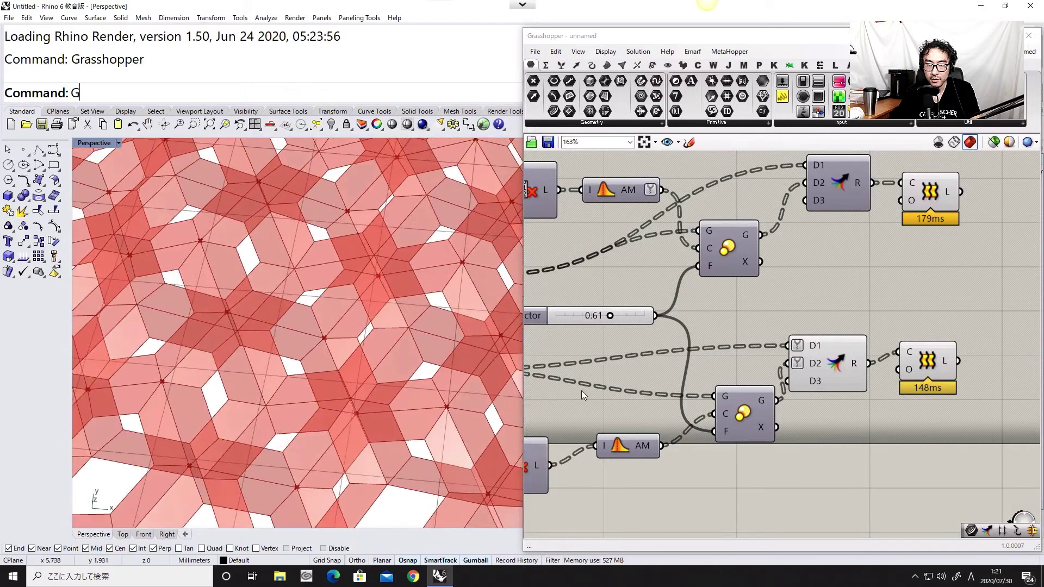
Set the shared scale Factor slider to 0.76 and check the thinner hexagonal frames
right_drag(599, 339, 691, 339)
mouse_move(701, 316)
mouse_down()
mouse_move(726, 316)
mouse_move(691, 320)
mouse_move(718, 319)
mouse_up()
scroll(398, 367, down, 7)
mouse_move(399, 367)
right_down()
mouse_move(380, 299)
mouse_move(406, 366)
right_up()
right_drag(666, 338, 573, 340)
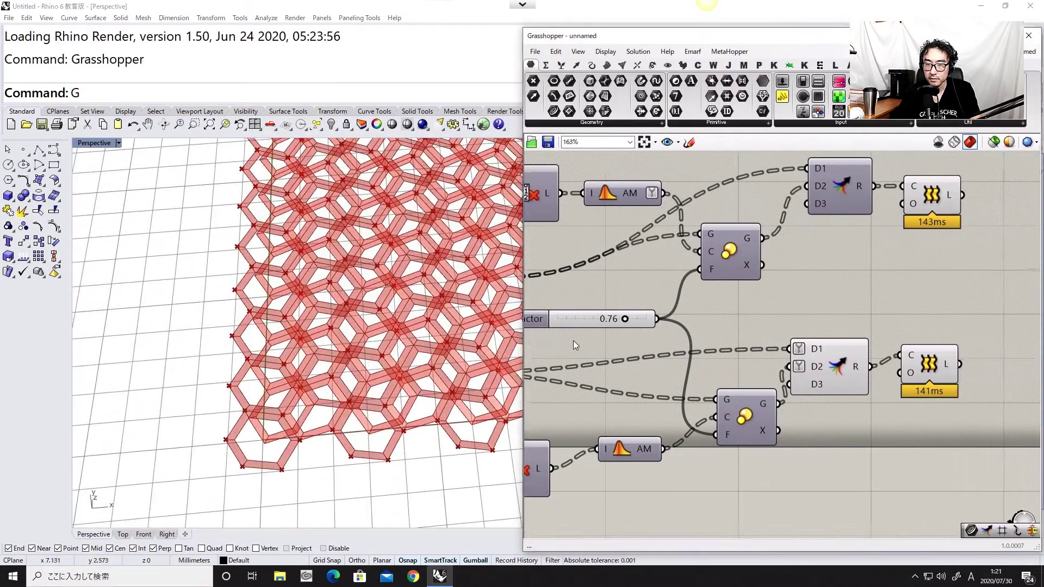
scroll(573, 341, down, 2)
right_drag(375, 307, 297, 344)
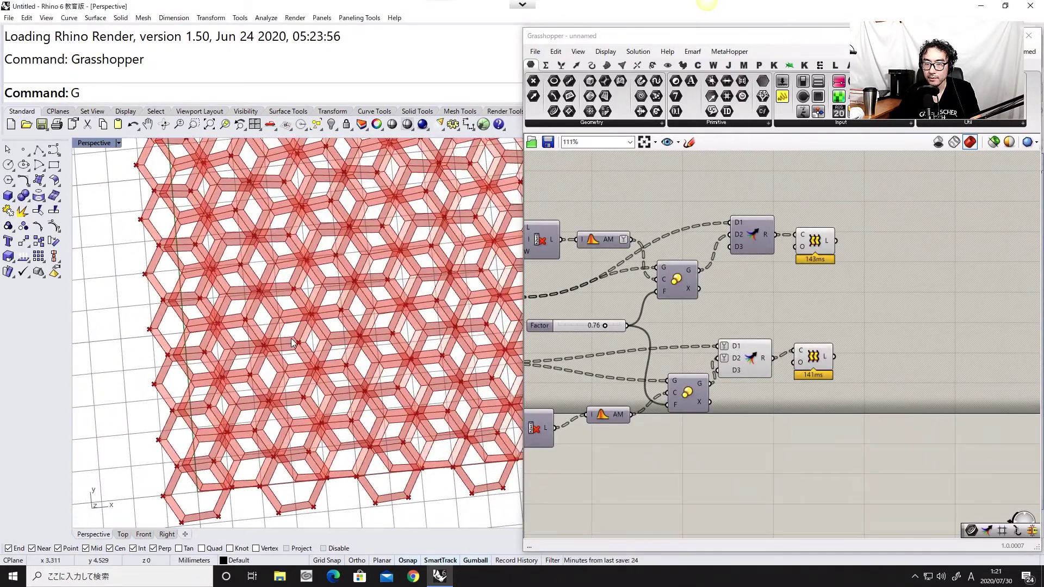
Add a Merge component combining the upper Loft output as D1 and the lower Loft output as D2
right_drag(852, 357, 802, 372)
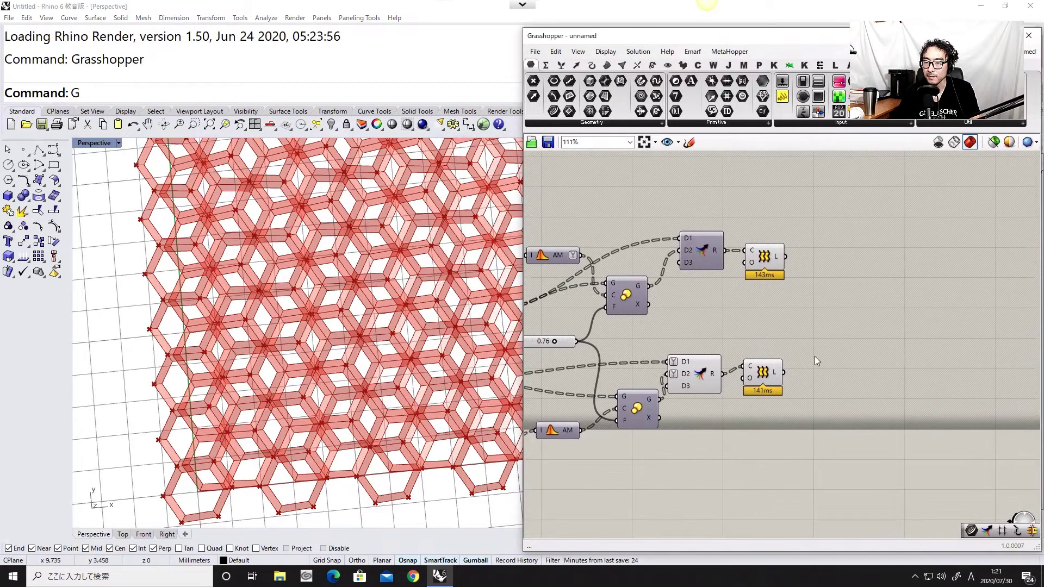
double_click(820, 349)
text(mer)
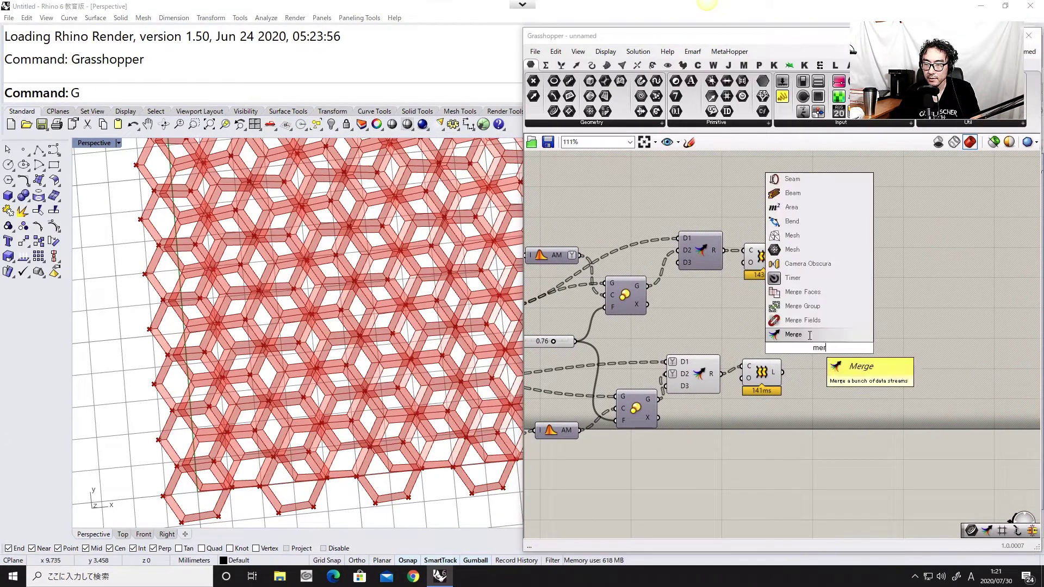
click(810, 335)
drag(807, 308, 831, 329)
drag(782, 372, 807, 335)
Hide the previews of both Loft components and their feeding Merges, and flatten the new Merge's R output
drag(776, 409, 659, 238)
middle_click(699, 308)
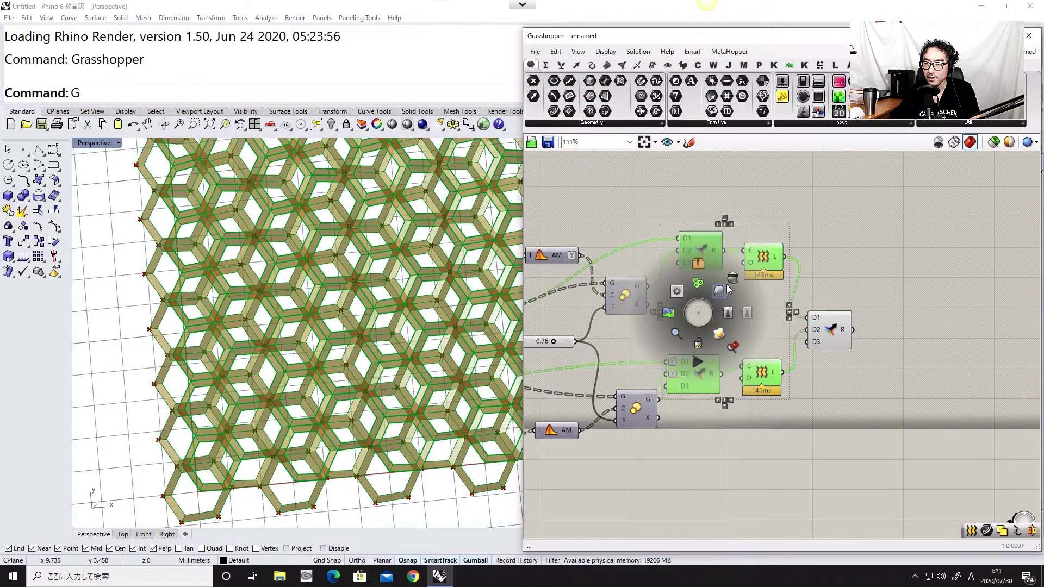
click(727, 284)
right_drag(873, 326, 771, 338)
scroll(772, 337, up, 2)
right_click(733, 345)
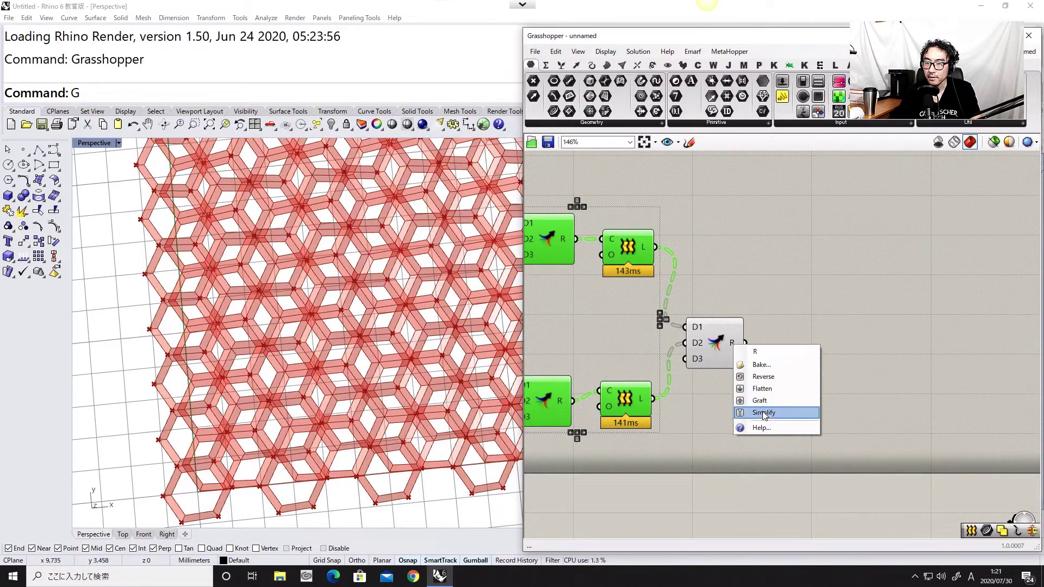
click(758, 387)
Join the merged loft surfaces with a Brep Join component and hide the preview of the Merge feeding it
double_click(833, 352)
text(brep join)
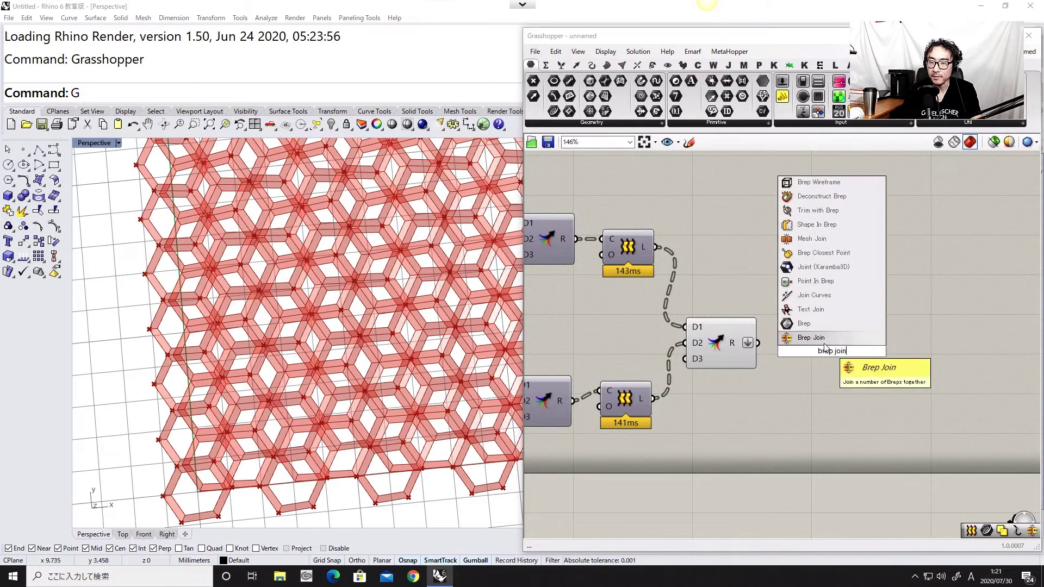
key(Return)
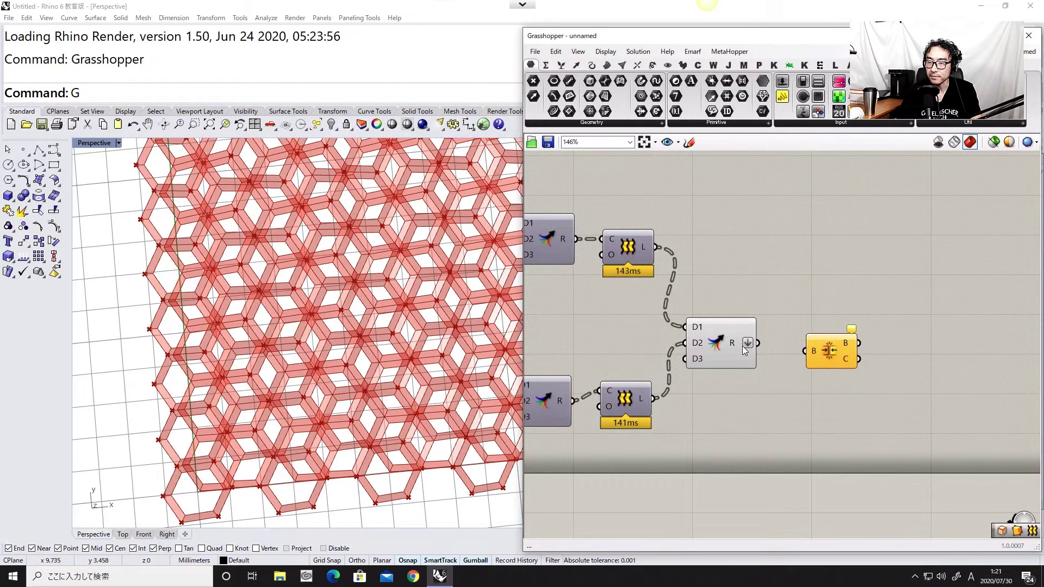
drag(831, 357, 806, 340)
drag(745, 402, 706, 322)
middle_click(741, 391)
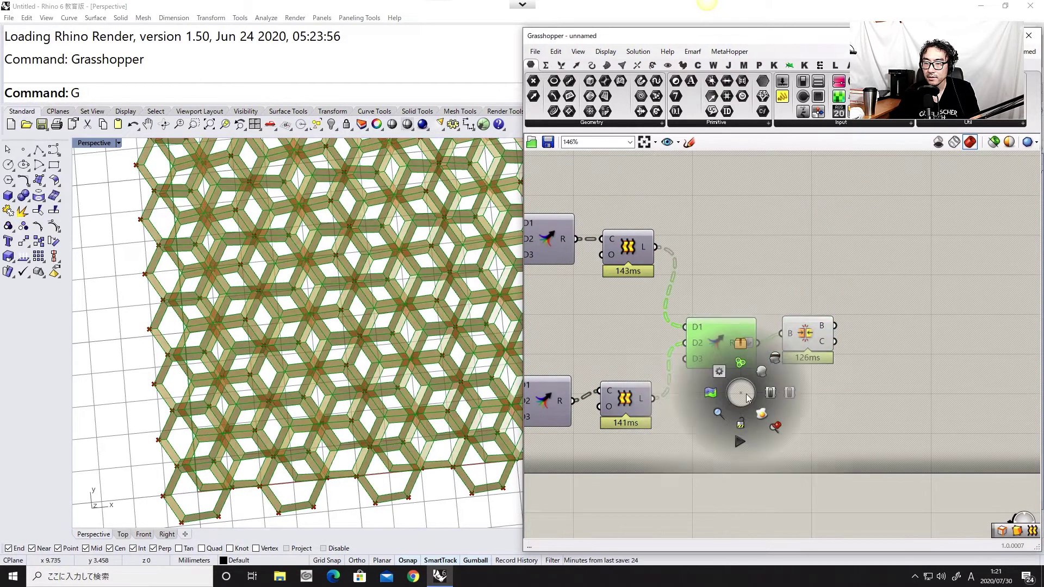
click(769, 362)
click(771, 365)
drag(820, 349, 814, 352)
Convert the Brep Join's B output with a Simple Mesh component and hide the Brep Join preview
right_drag(881, 354, 854, 364)
double_click(854, 363)
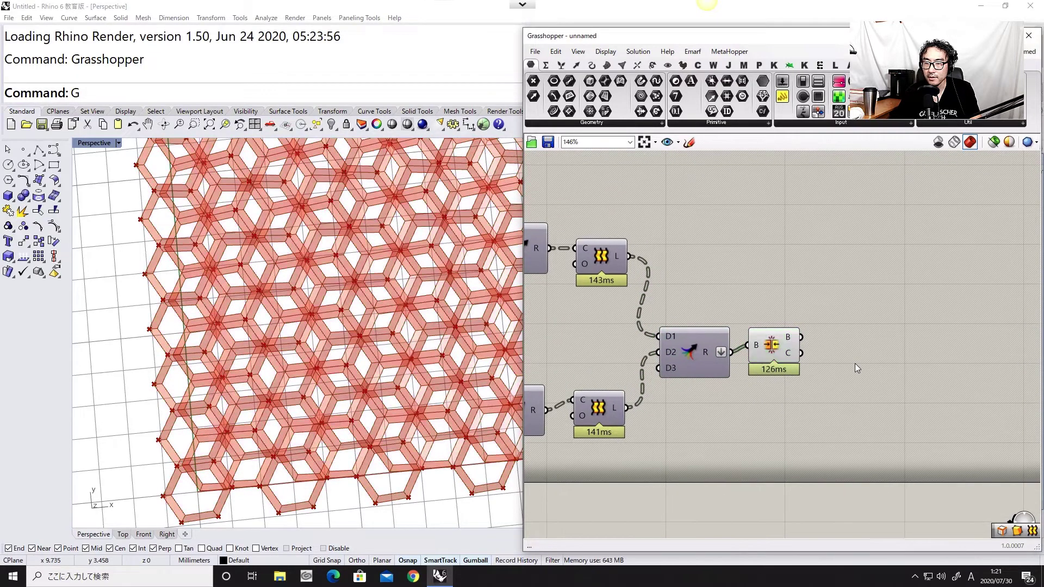
text(simp)
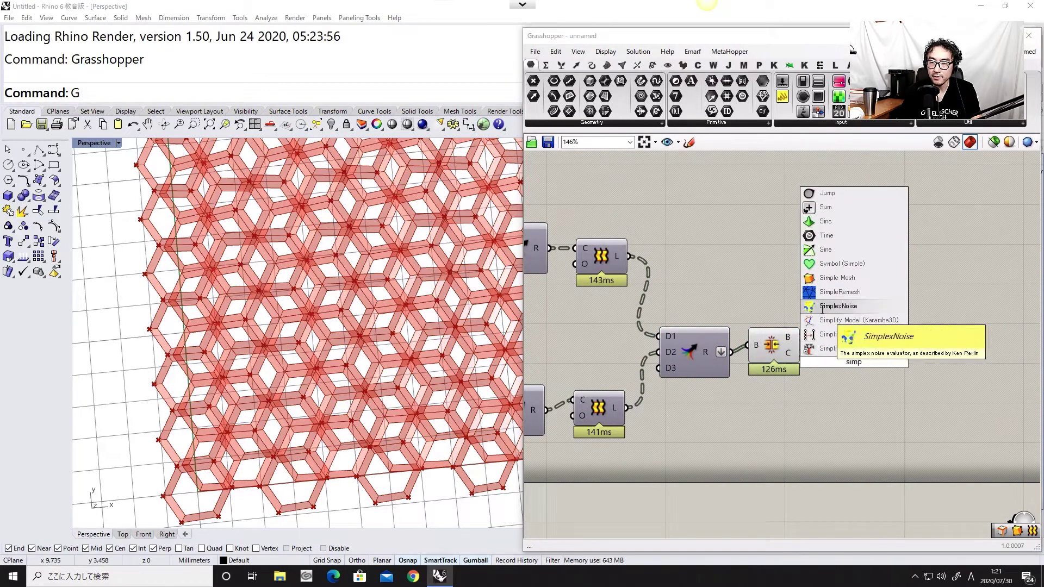
click(837, 277)
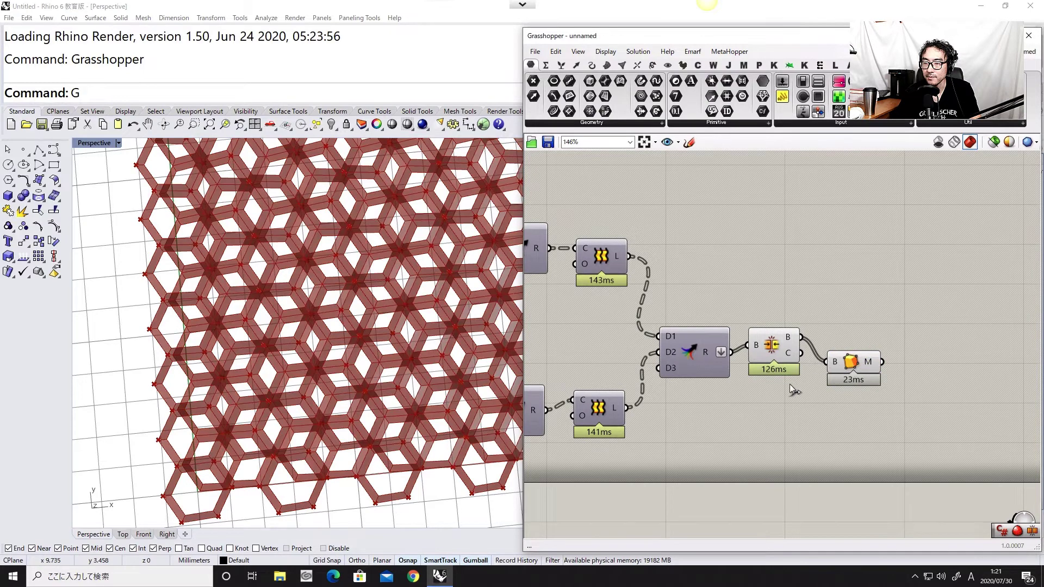
drag(849, 374, 842, 349)
click(772, 348)
middle_click(773, 404)
click(802, 384)
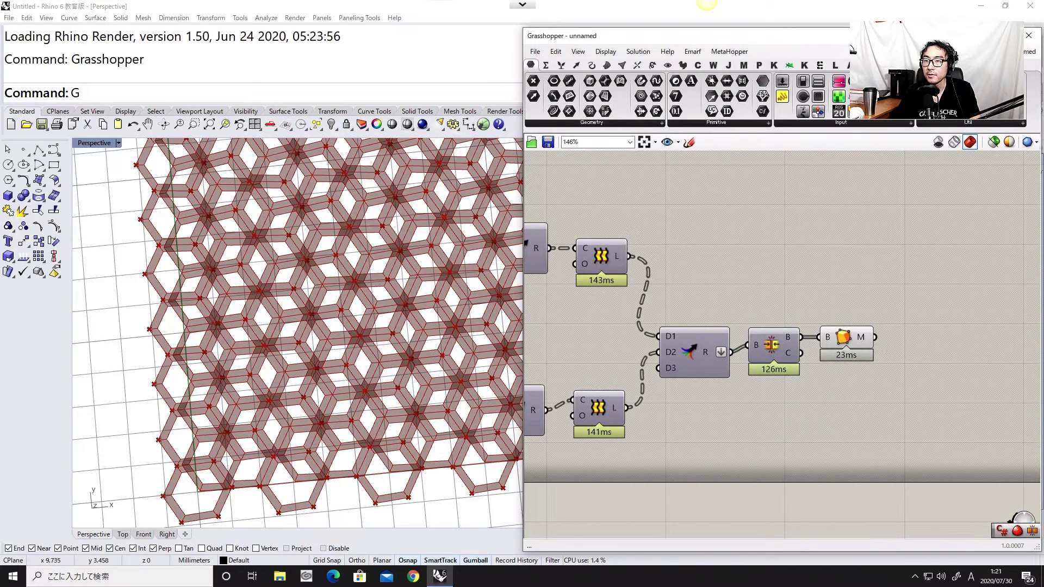
Subdivide the simple mesh with Weaverbird's Catmull-Clark Subdivision and hide the Simple Mesh preview
click(713, 66)
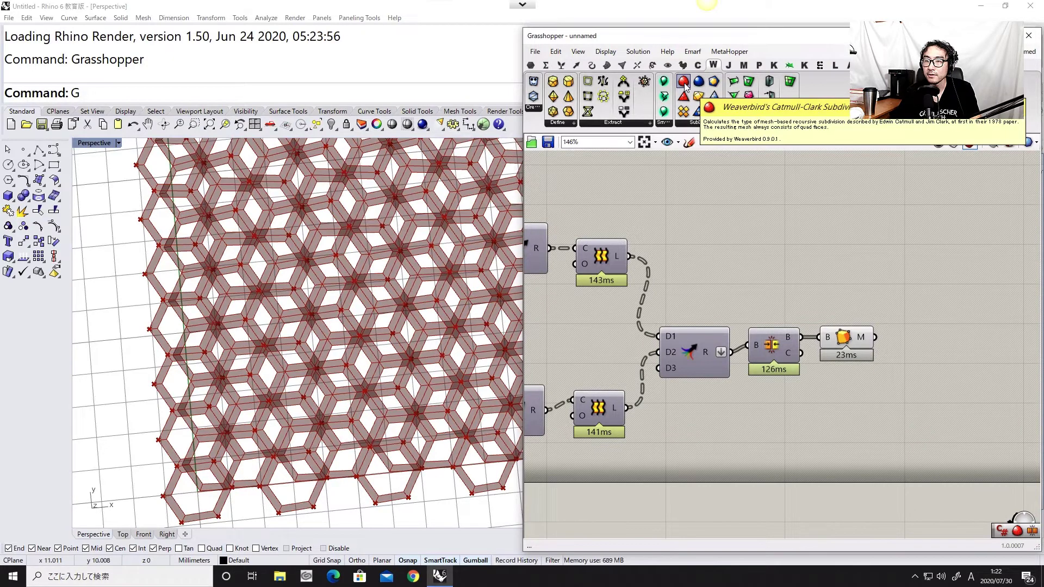
drag(686, 87, 943, 352)
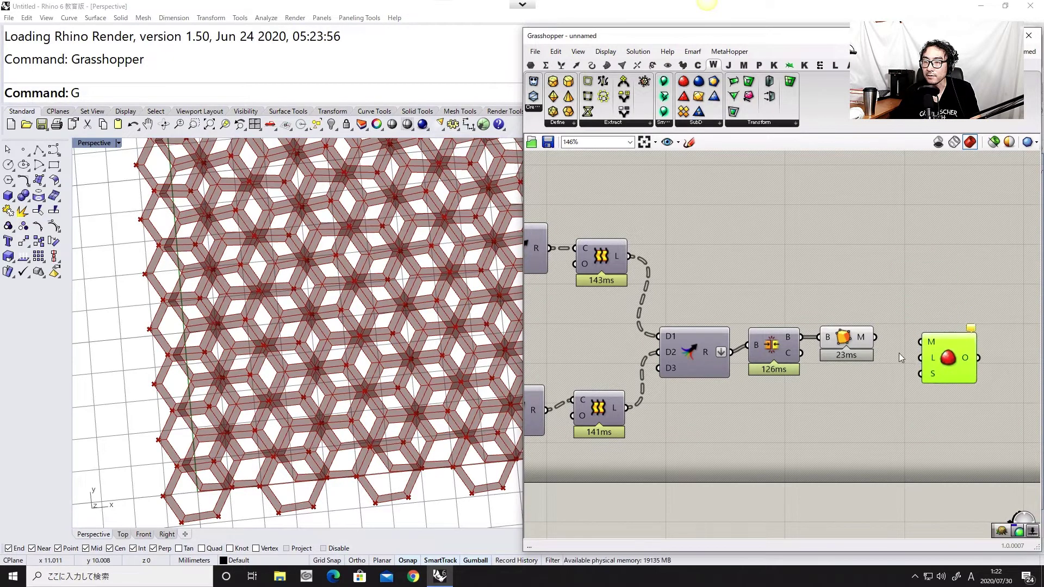
scroll(923, 348, up, 1)
drag(875, 337, 935, 347)
click(872, 403)
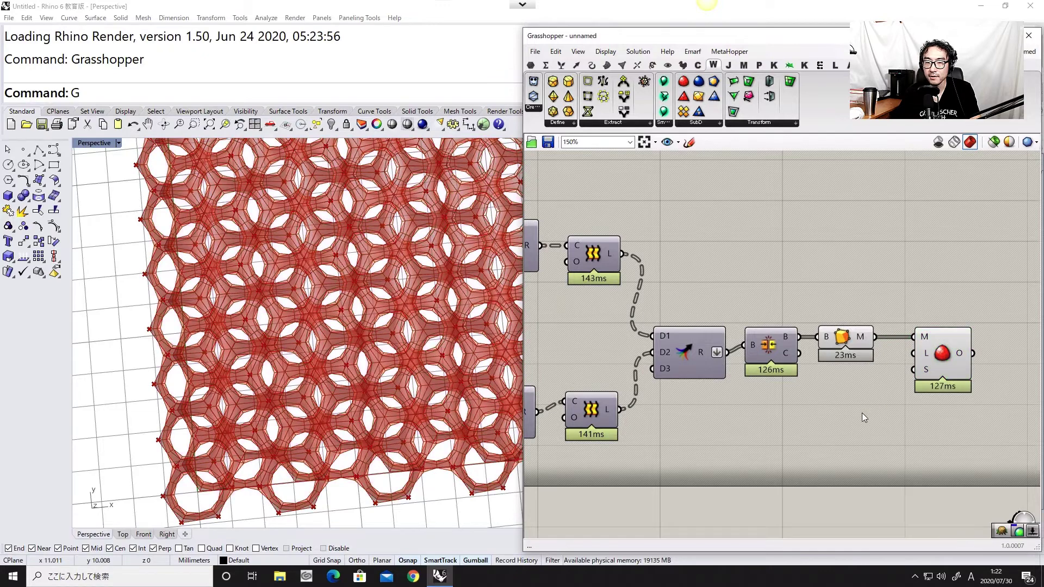
drag(861, 413, 791, 324)
middle_click(785, 426)
click(821, 393)
right_drag(381, 337, 462, 375)
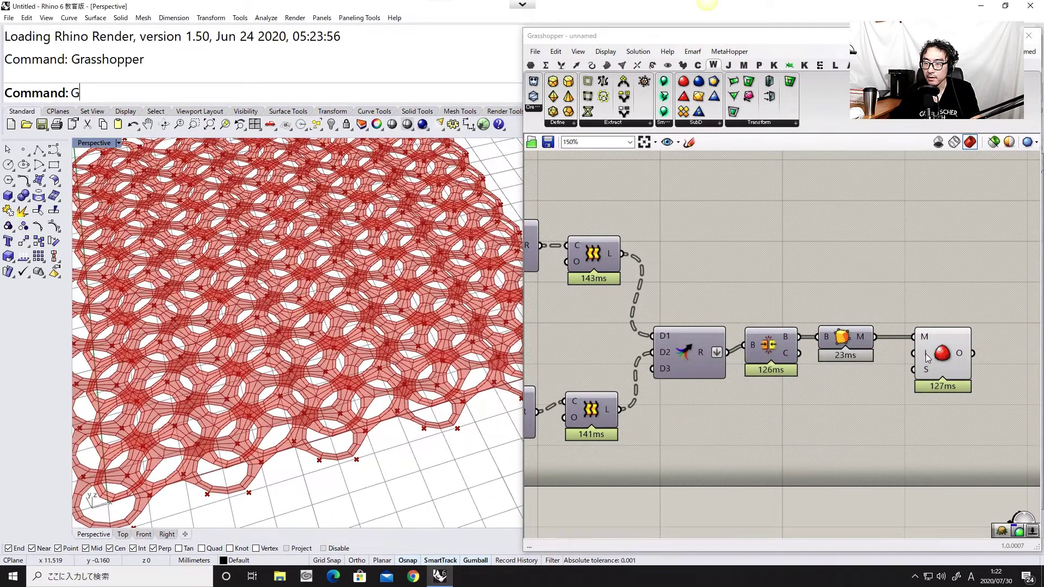
Create a number slider with value 3 and feed it to the Catmull-Clark component's Level input
mouse_move(928, 357)
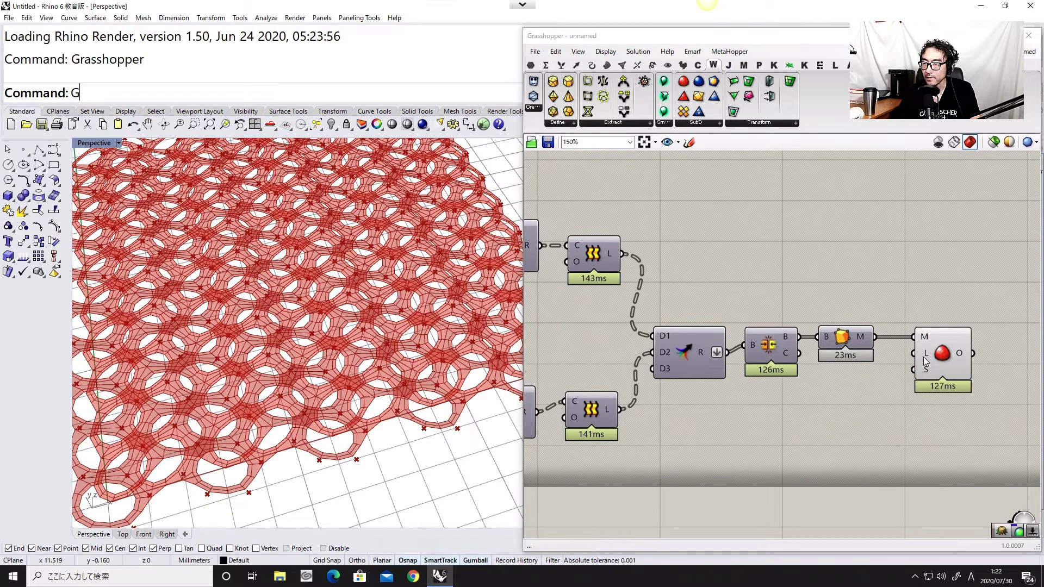
double_click(831, 425)
text(3)
key(Return)
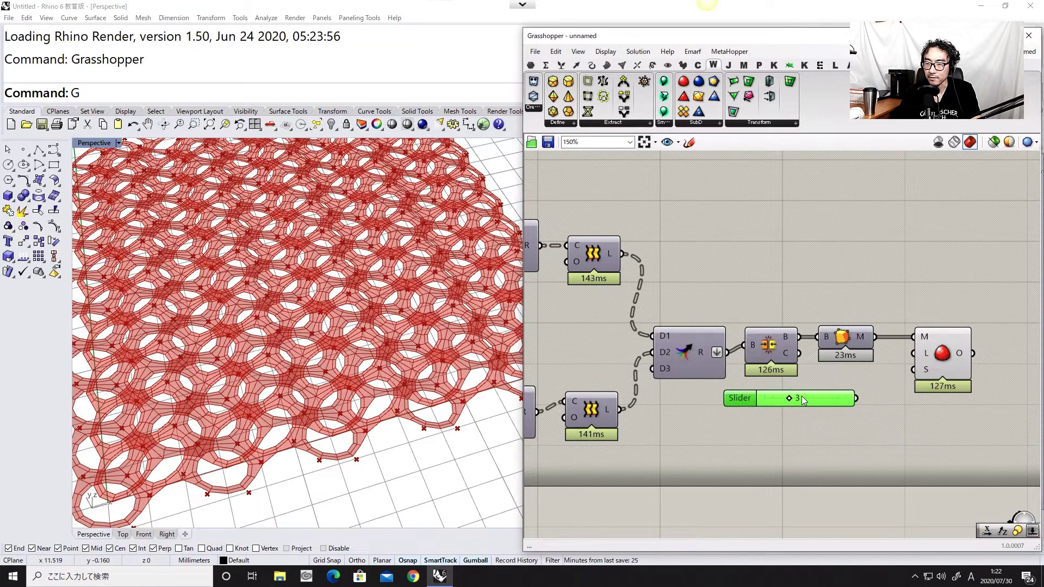
drag(906, 353, 914, 353)
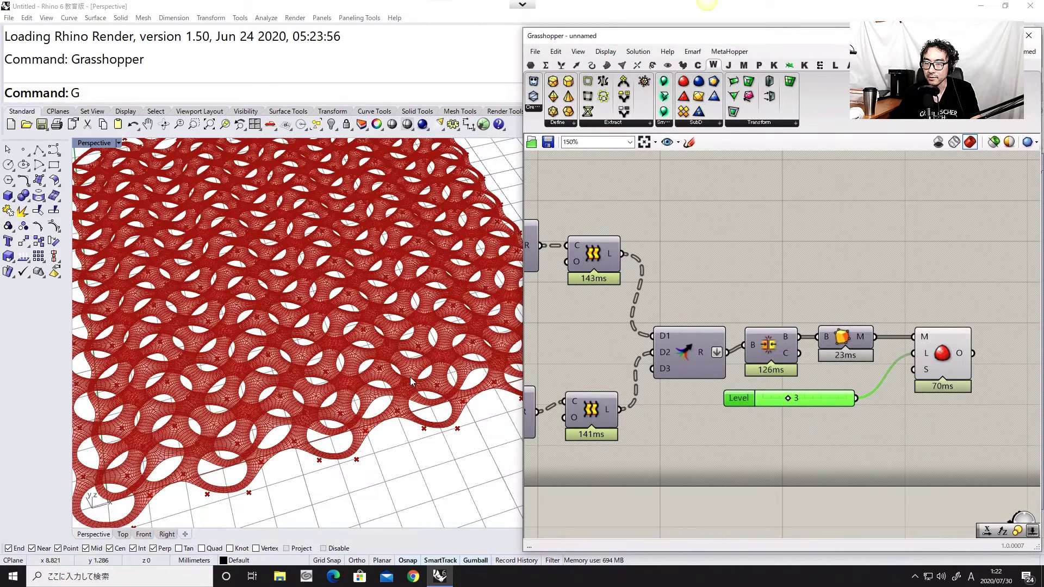
Set the subdivision Level slider to 2 and check the smoothed mesh
mouse_move(410, 377)
right_down()
mouse_move(369, 443)
mouse_move(405, 381)
right_up()
scroll(729, 390, up, 1)
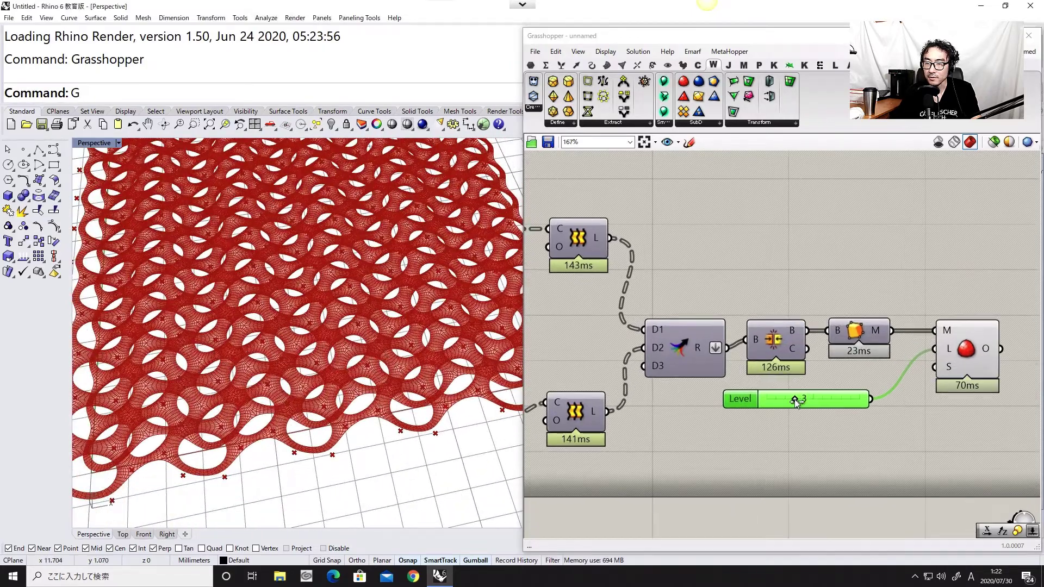
mouse_move(794, 402)
mouse_down()
mouse_move(776, 401)
mouse_move(787, 403)
mouse_up()
right_drag(430, 353, 389, 383)
scroll(385, 361, down, 9)
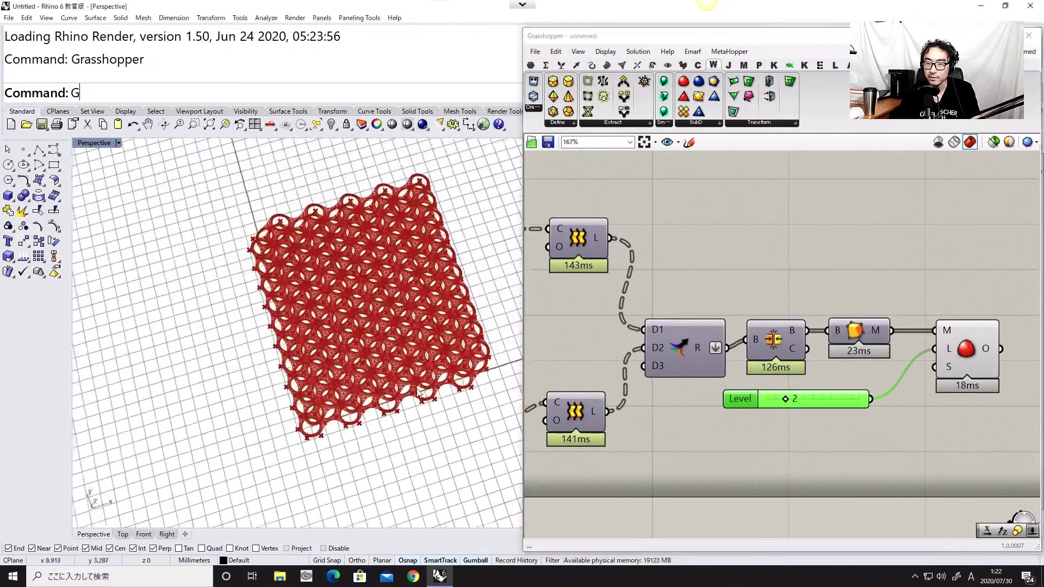
scroll(382, 348, up, 9)
scroll(614, 348, down, 1)
scroll(725, 362, down, 1)
right_drag(814, 402, 788, 406)
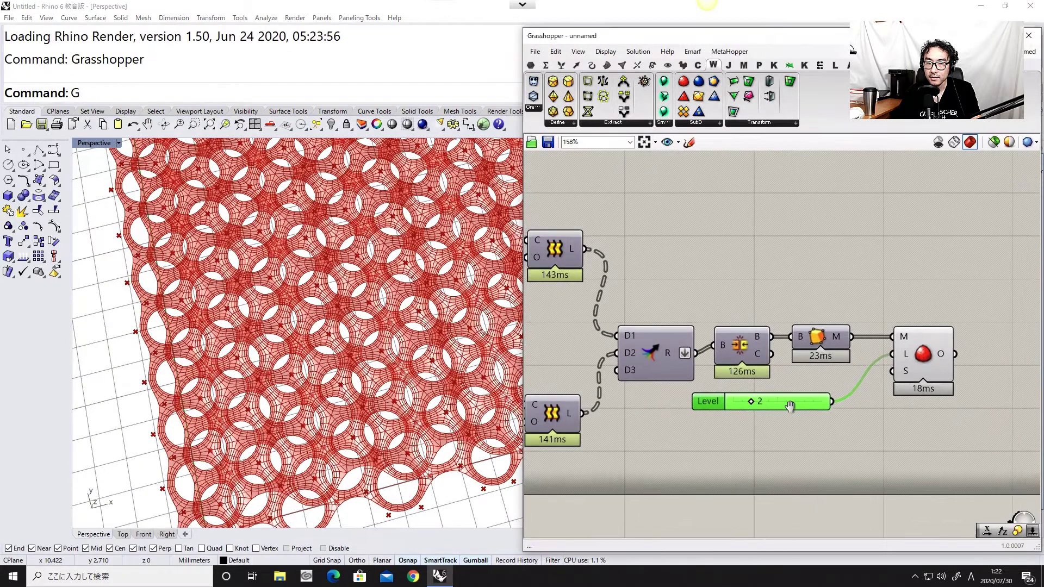
Add a Custom Preview component fed by the subdivided mesh and hide the Catmull-Clark component's own preview
right_drag(856, 444, 735, 443)
right_drag(836, 387, 741, 410)
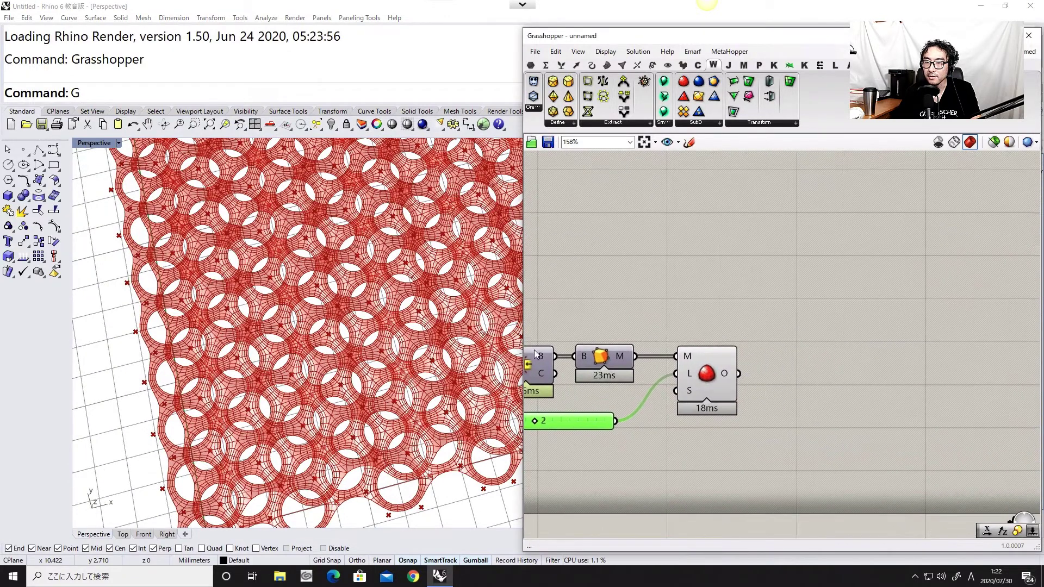
click(783, 321)
double_click(783, 320)
text(previ)
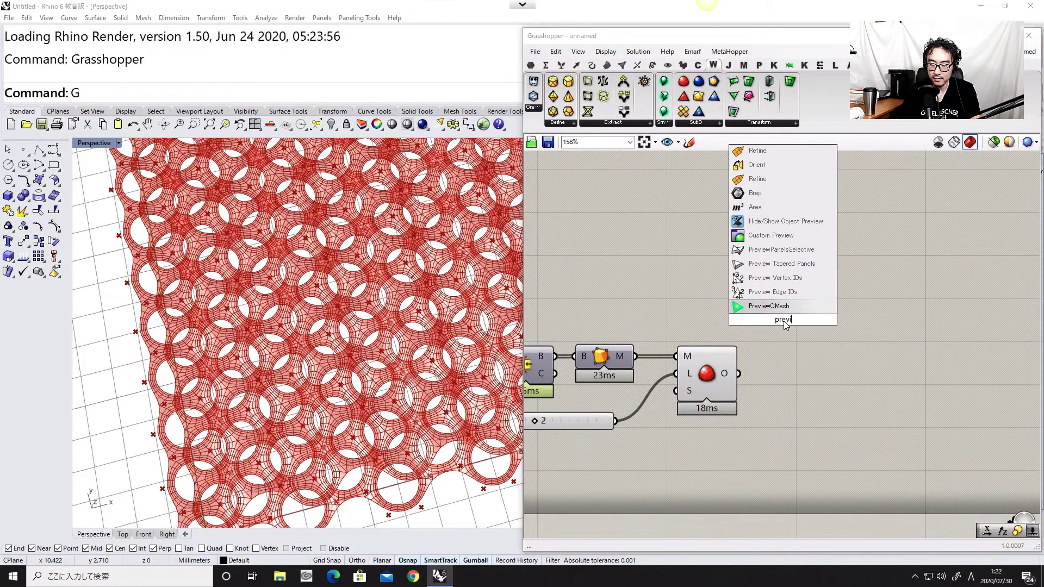
click(781, 240)
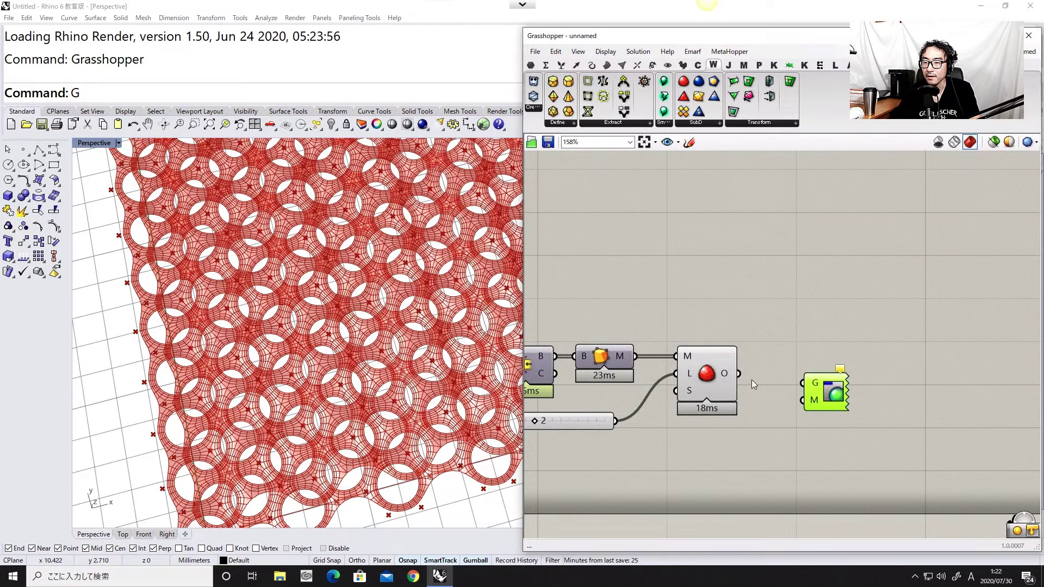
scroll(740, 375, up, 1)
drag(738, 374, 806, 380)
drag(734, 438, 687, 347)
middle_click(711, 411)
click(744, 399)
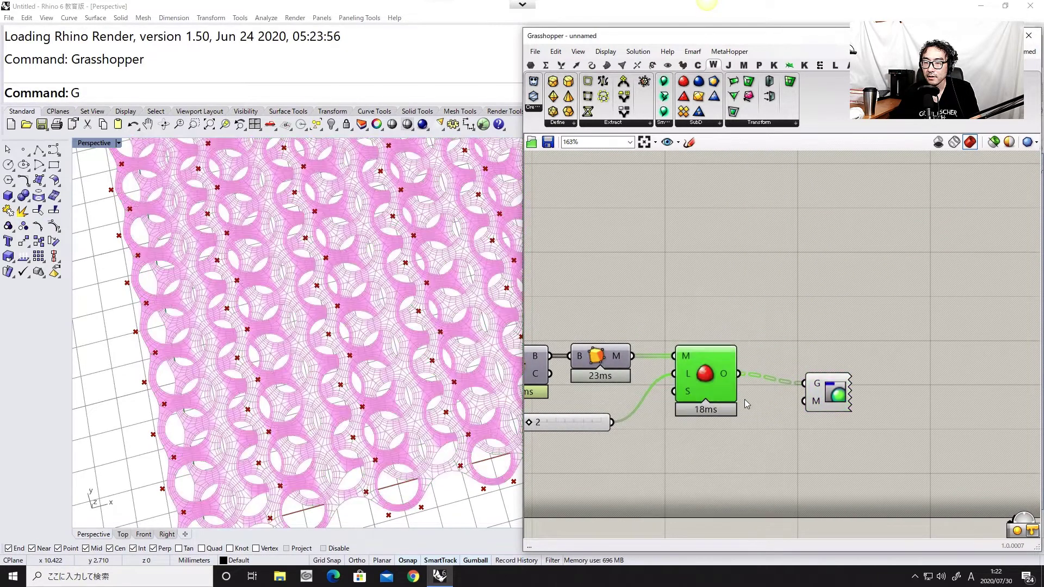
Add a Colour Swatch, connect it to the Custom Preview's M input and set its colour to light red
double_click(704, 443)
text(swatch)
key(Return)
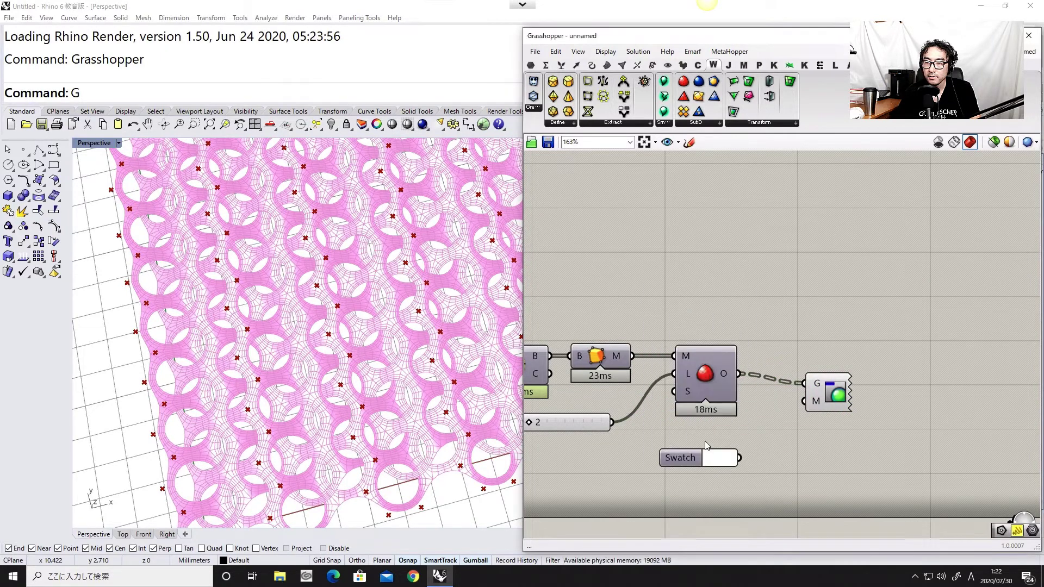
click(724, 458)
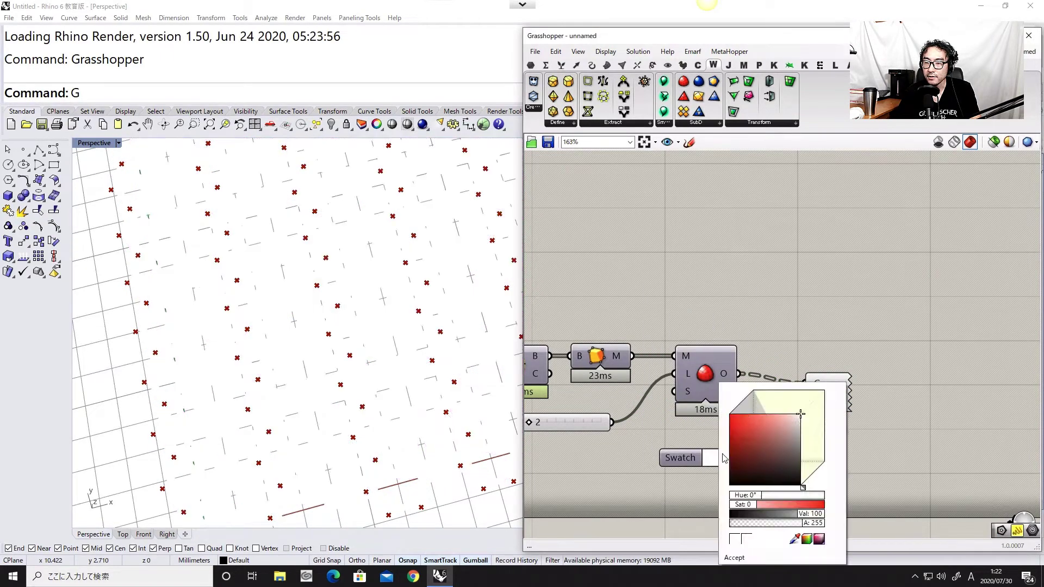
drag(757, 436, 745, 416)
click(632, 172)
Turn off the preview of mesh edges and hide the previews of the upstream components that still draw points and lines
click(605, 51)
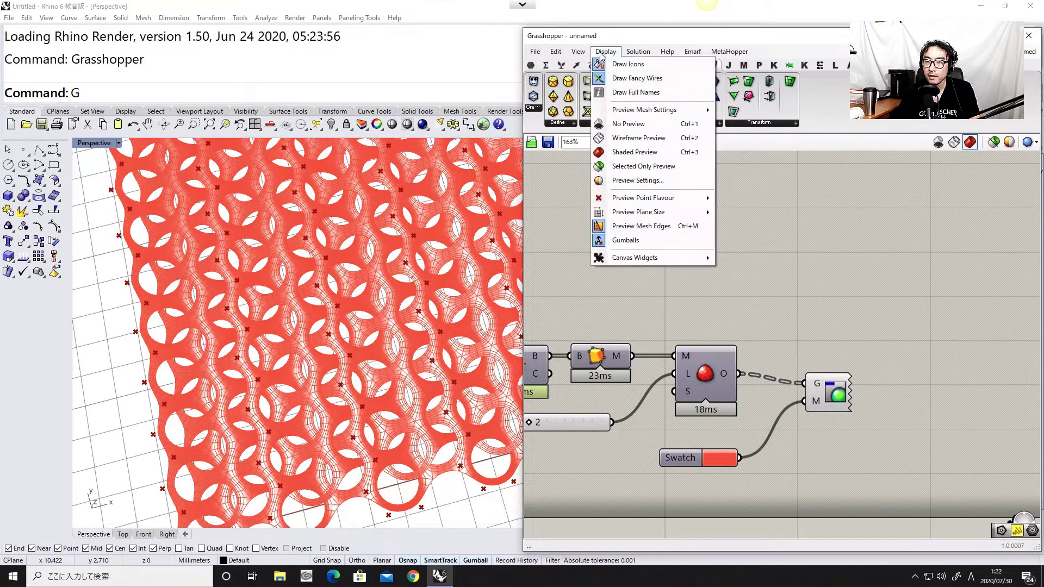
click(636, 224)
scroll(685, 258, down, 8)
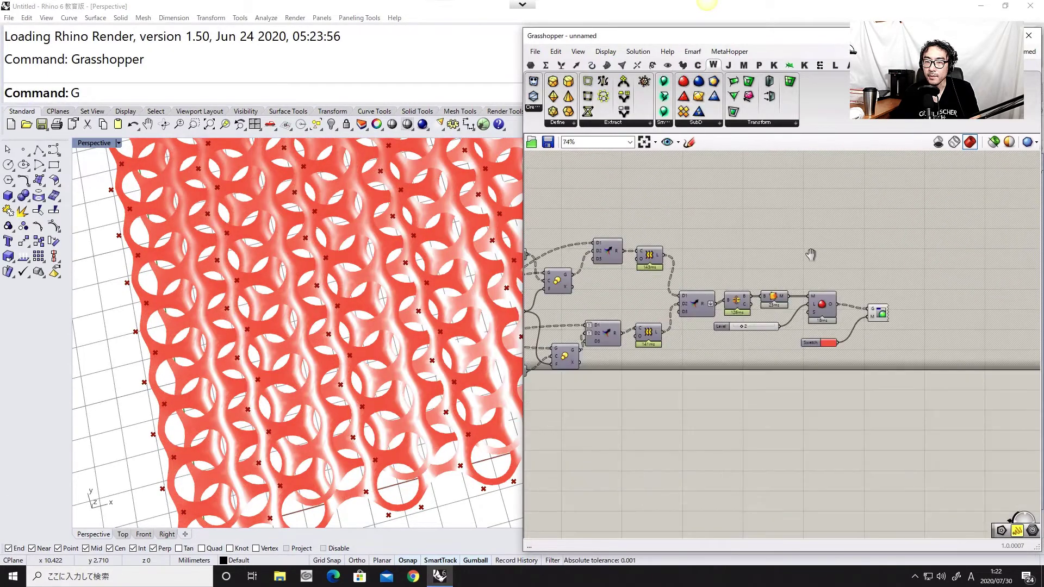
drag(817, 382, 562, 210)
middle_click(586, 282)
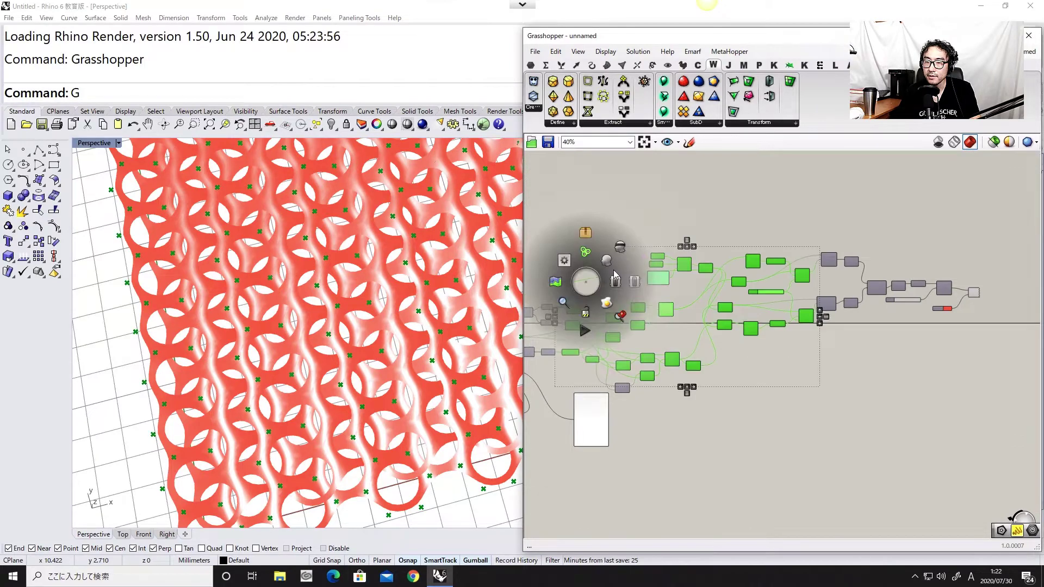
click(620, 252)
right_drag(363, 264, 322, 307)
scroll(323, 307, up, 10)
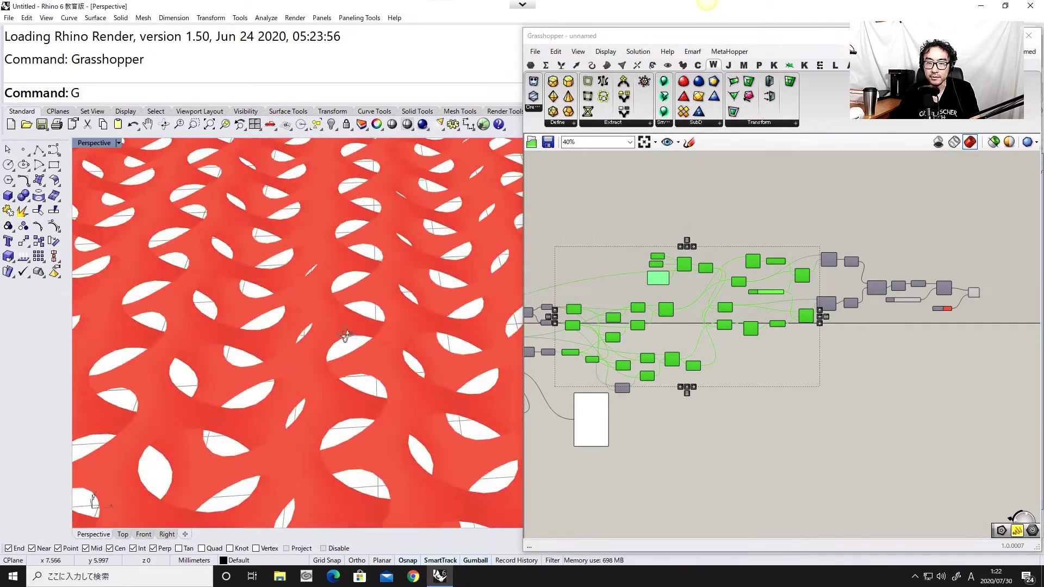
right_drag(369, 340, 374, 379)
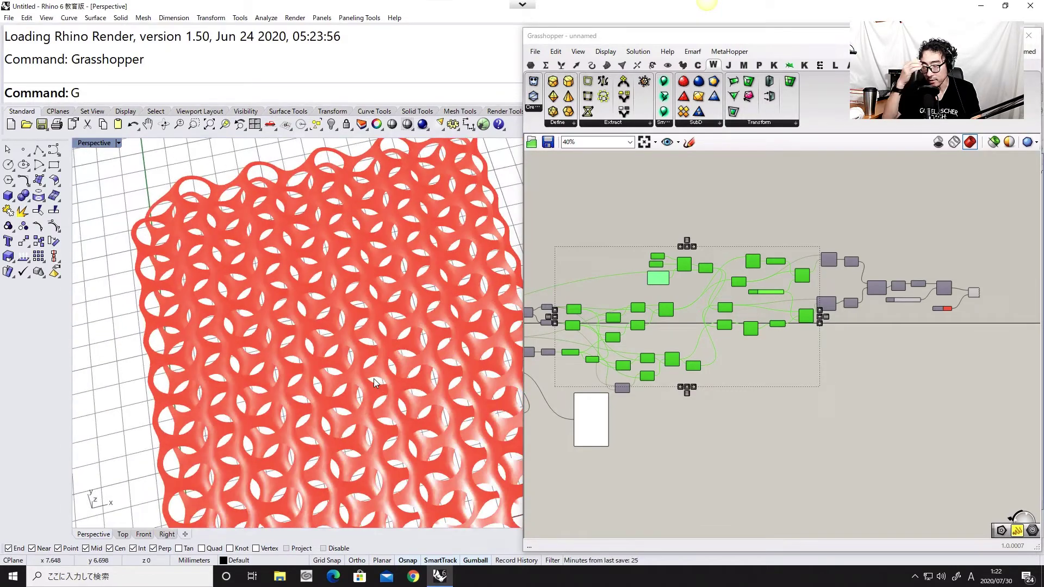
right_drag(431, 357, 432, 371)
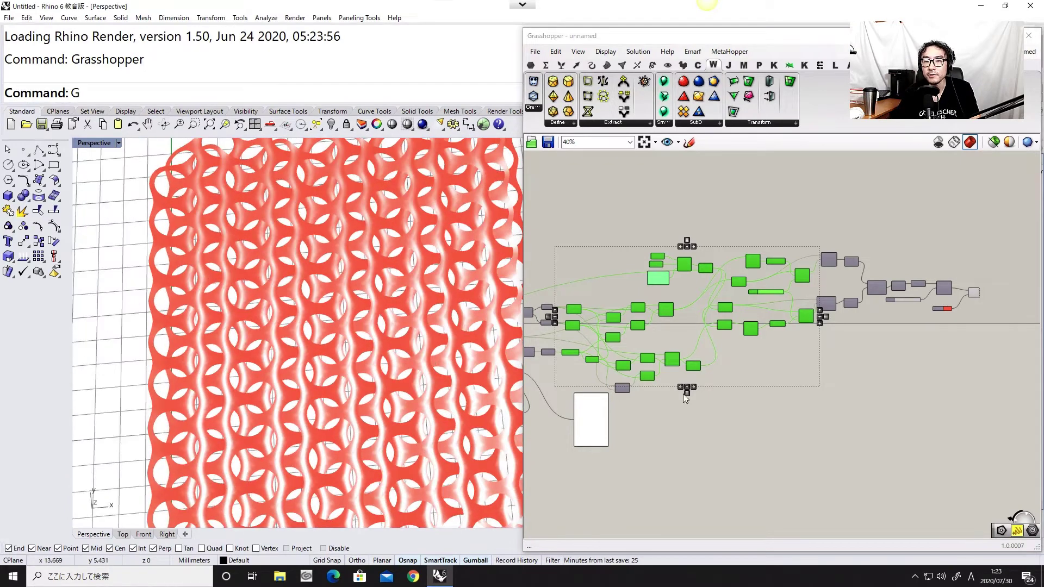
Move the Custom Preview and its Colour Swatch further away from the Catmull-Clark component to make room for new components
right_drag(791, 383, 703, 400)
scroll(837, 348, up, 5)
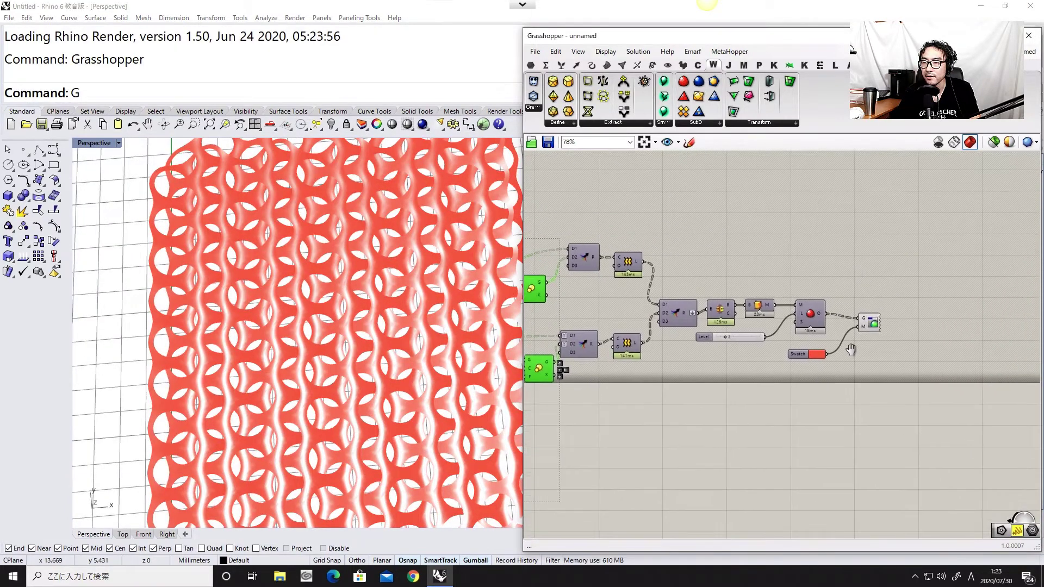
drag(835, 347, 869, 325)
scroll(862, 379, up, 1)
drag(876, 379, 793, 356)
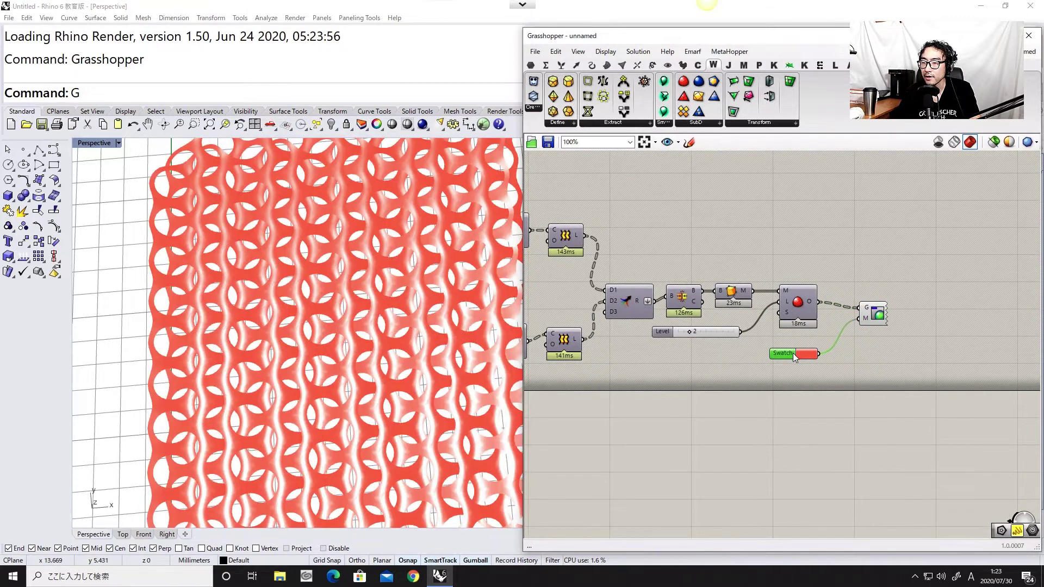
drag(913, 367, 952, 332)
Add a Deconstruct Mesh component above the preview and connect the subdivided mesh output to its M input
right_drag(885, 247, 806, 267)
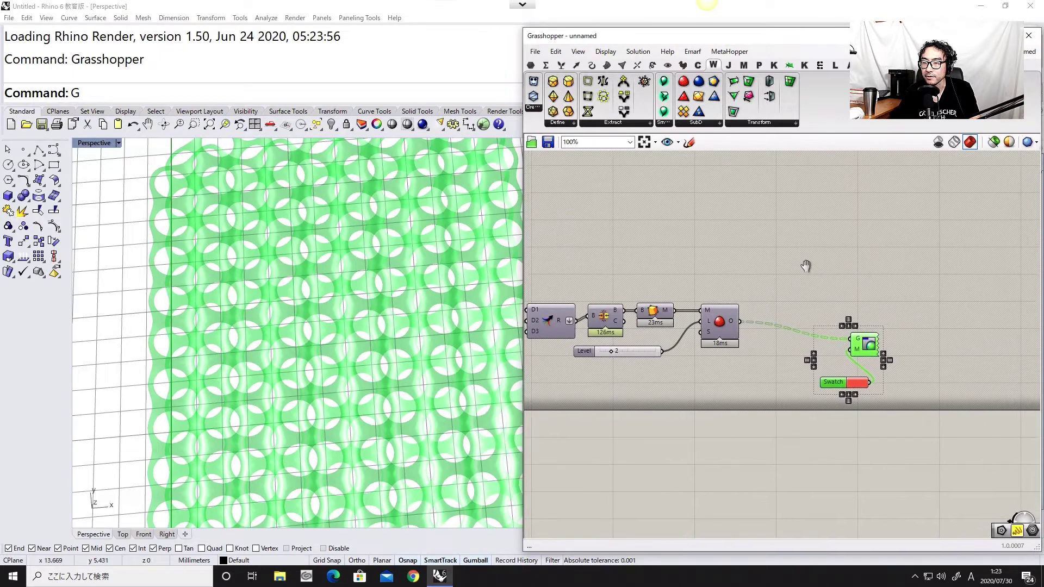
double_click(806, 267)
text(deconstruct)
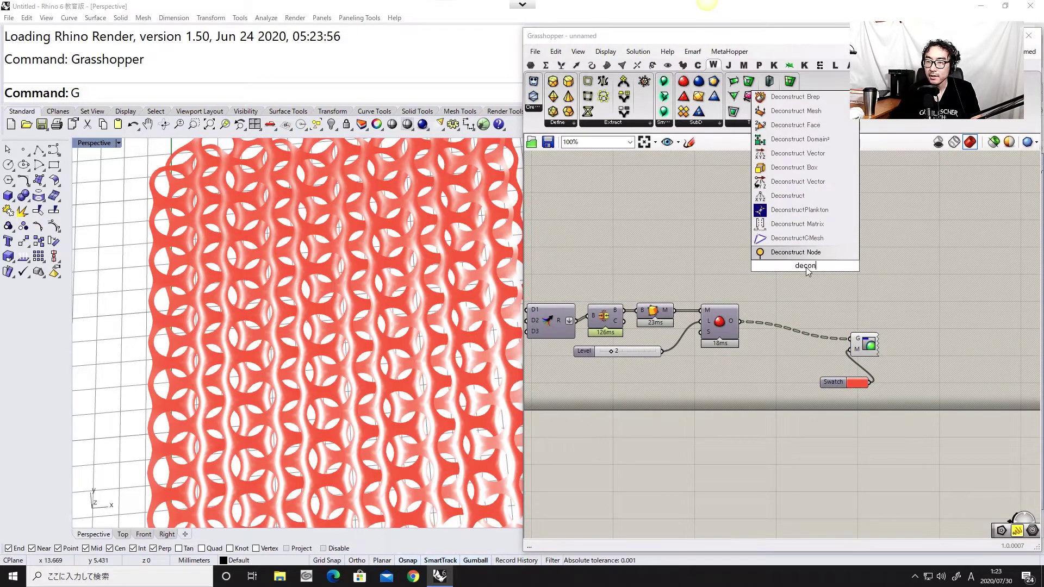
click(791, 112)
mouse_move(738, 310)
mouse_down()
mouse_move(771, 275)
mouse_move(732, 323)
mouse_up()
drag(783, 271, 784, 268)
drag(805, 274, 779, 285)
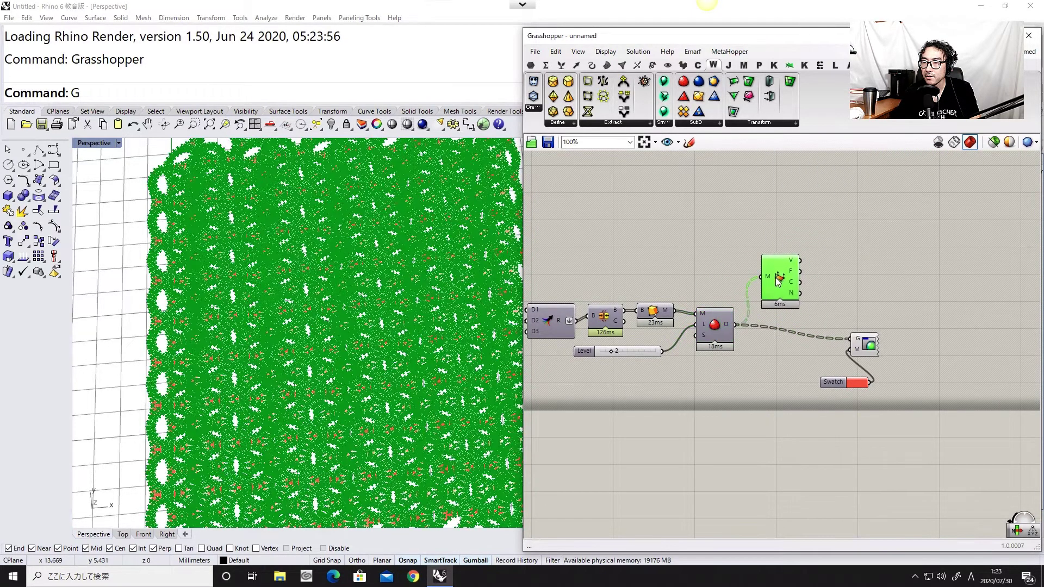
Add a Deconstruct point component and feed it the vertices from Deconstruct Mesh's V output
right_drag(835, 260, 762, 281)
scroll(762, 280, up, 2)
double_click(762, 280)
text(dec)
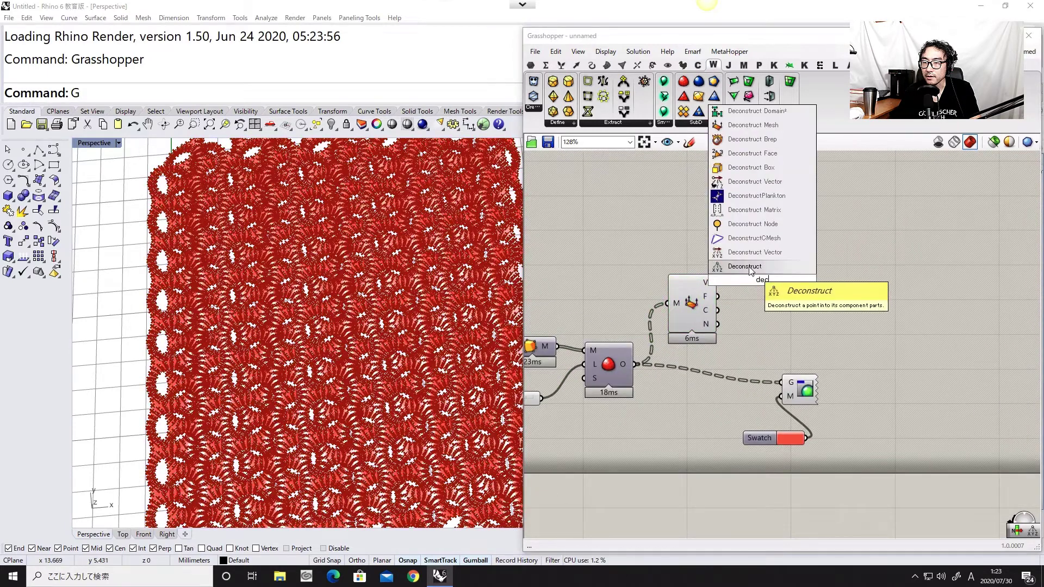
click(749, 267)
drag(703, 292, 697, 298)
drag(697, 298, 670, 273)
click(777, 333)
Add a Bounds component, connect the vertices' Z values to its N input and flatten that input
scroll(734, 275, up, 2)
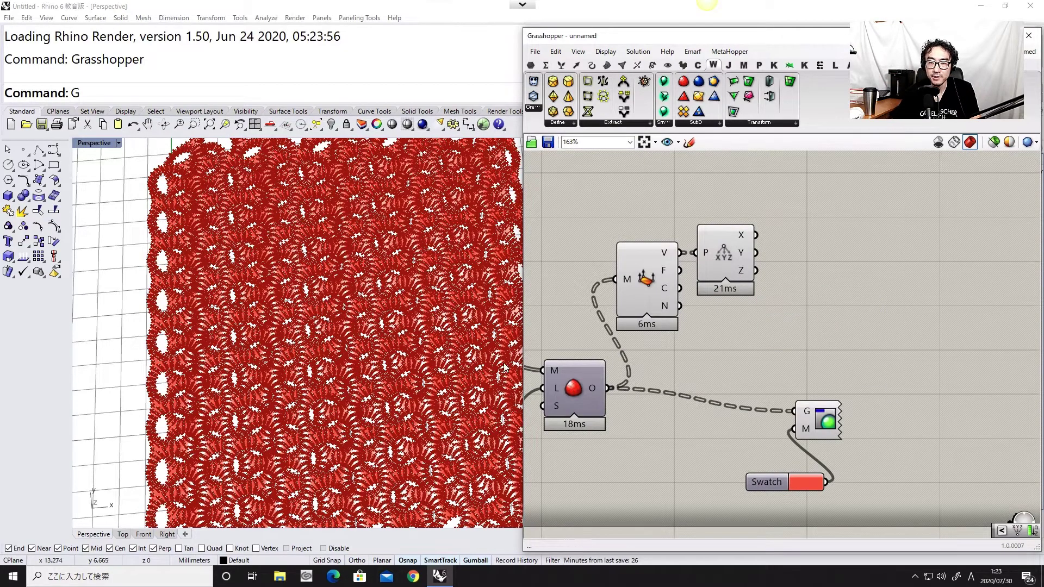
double_click(678, 359)
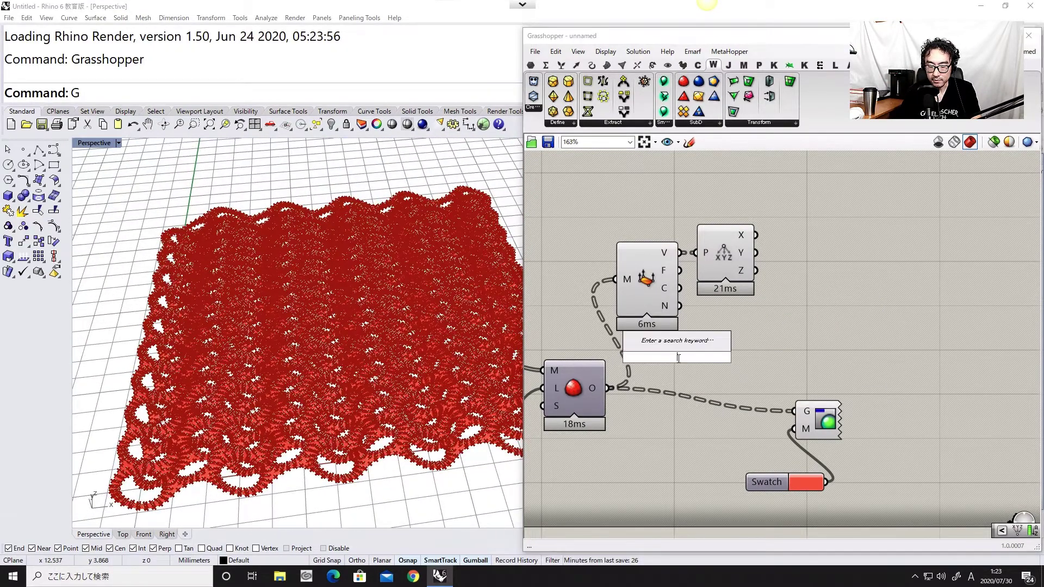
text(bound)
click(660, 274)
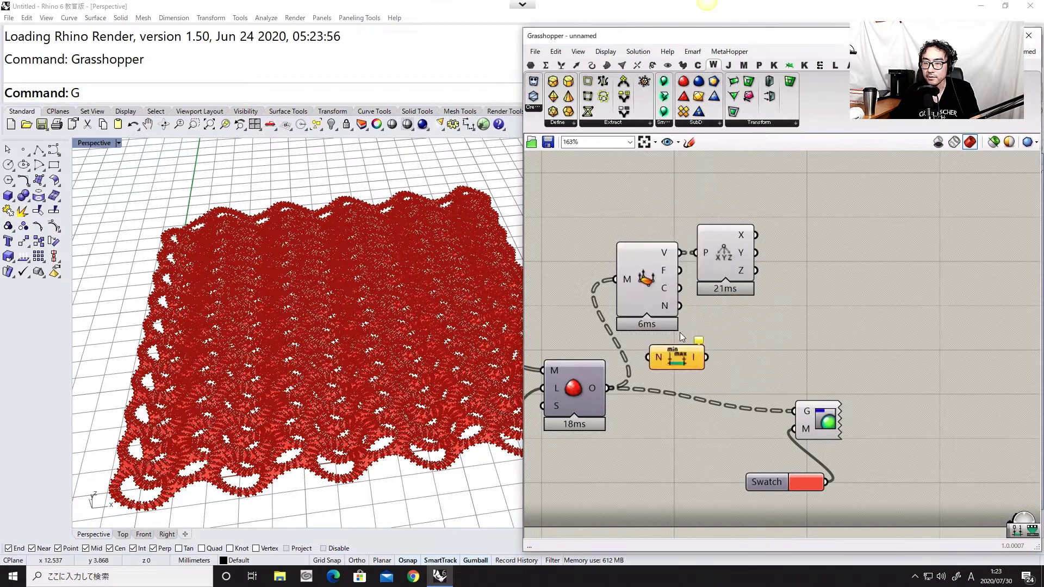
drag(670, 358, 811, 315)
right_click(803, 312)
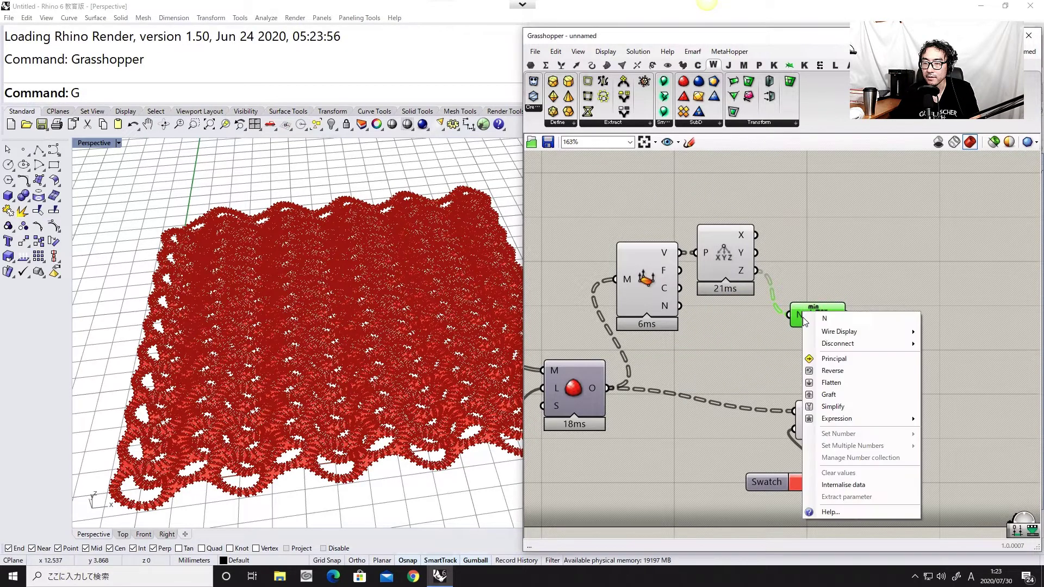
click(823, 383)
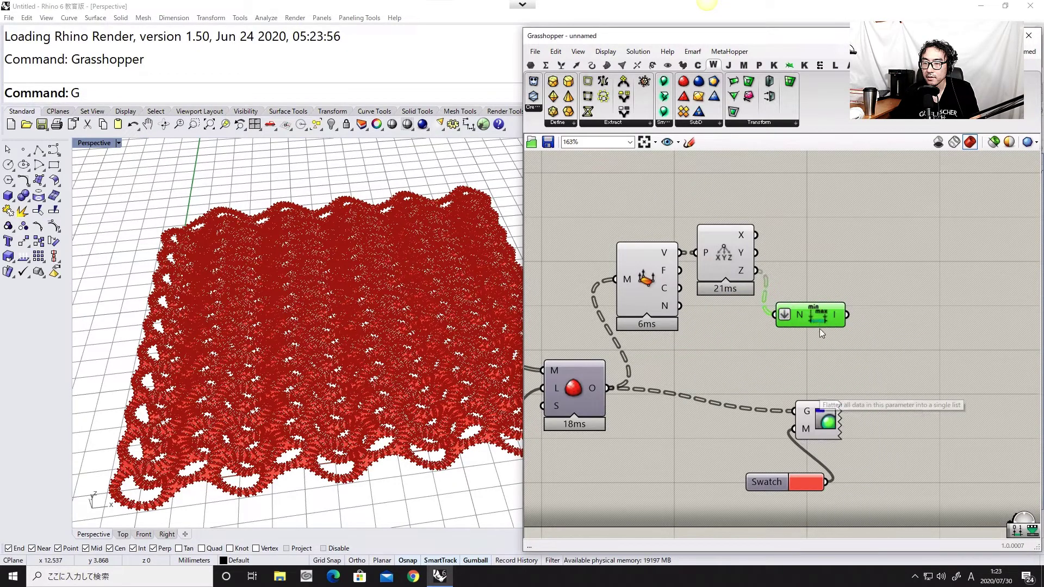
Add Remap Numbers, wire the Z values to V and the Bounds interval to S, and neatly align these components
double_click(831, 251)
text(remap)
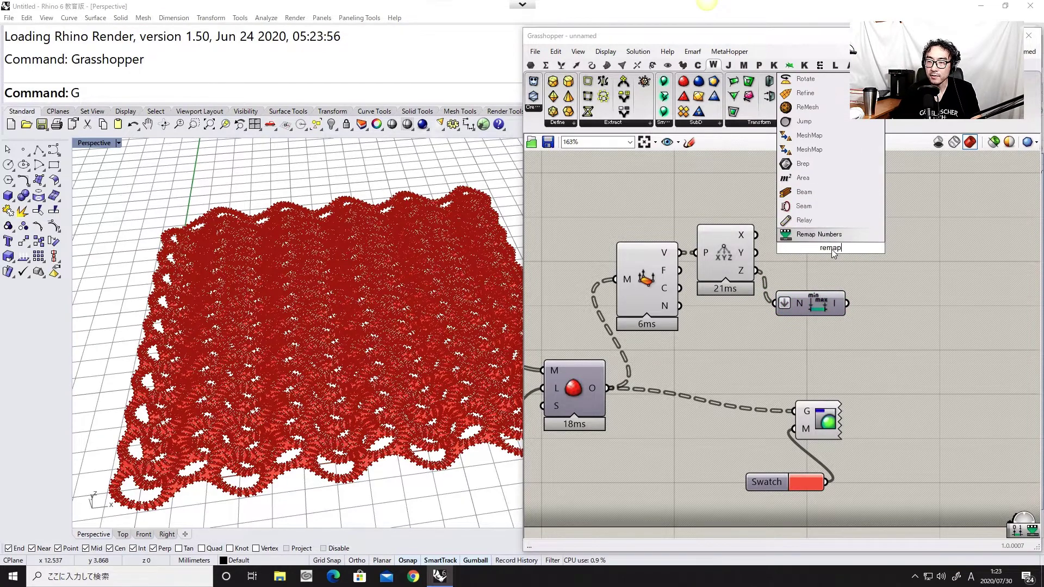
key(Return)
drag(812, 251, 871, 270)
drag(832, 306, 832, 299)
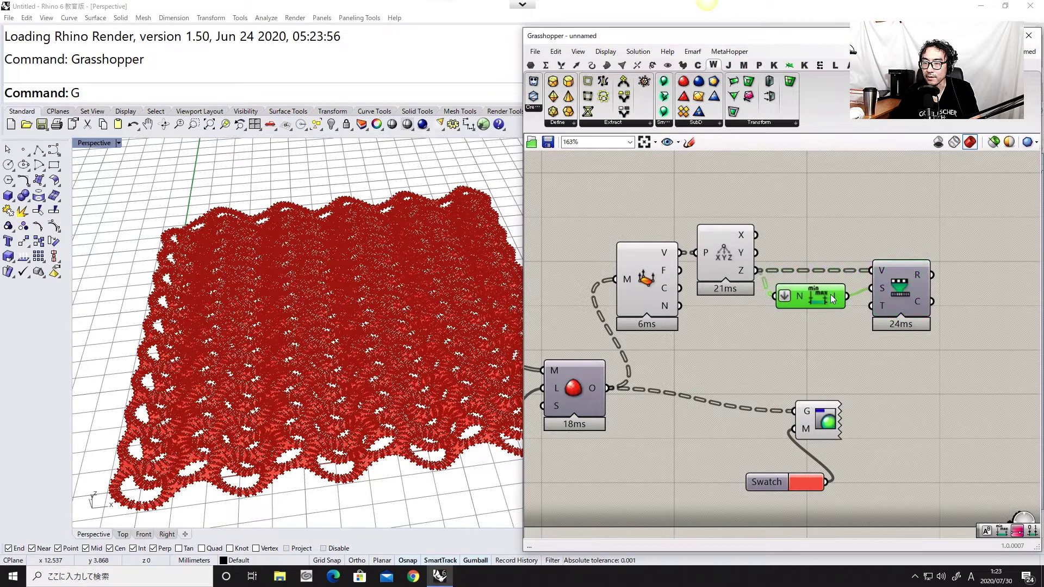
click(892, 305)
drag(893, 231, 753, 235)
click(818, 308)
double_click(818, 307)
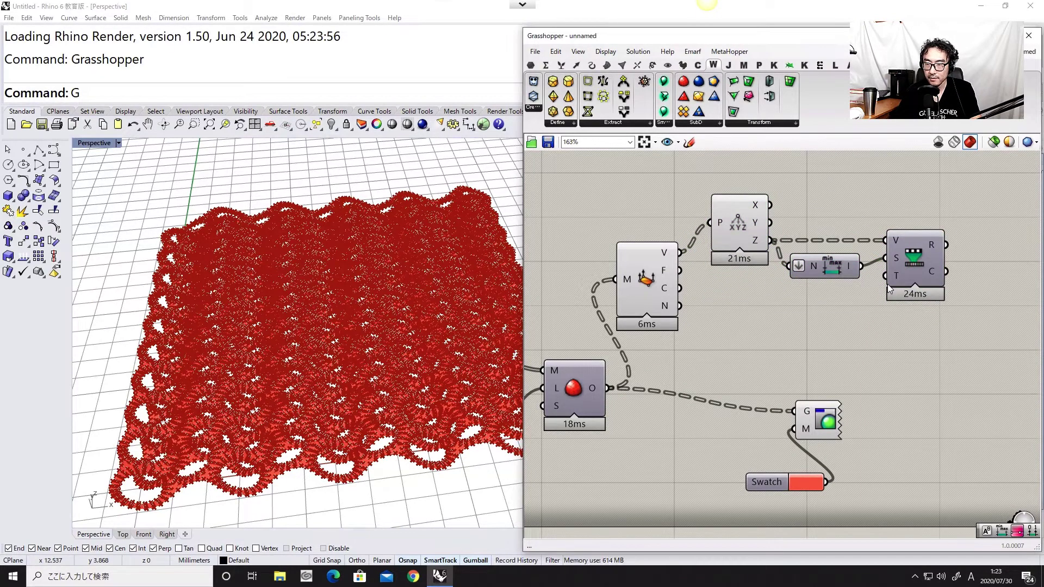
right_drag(863, 282, 778, 293)
right_drag(761, 341, 715, 331)
click(599, 316)
double_click(745, 336)
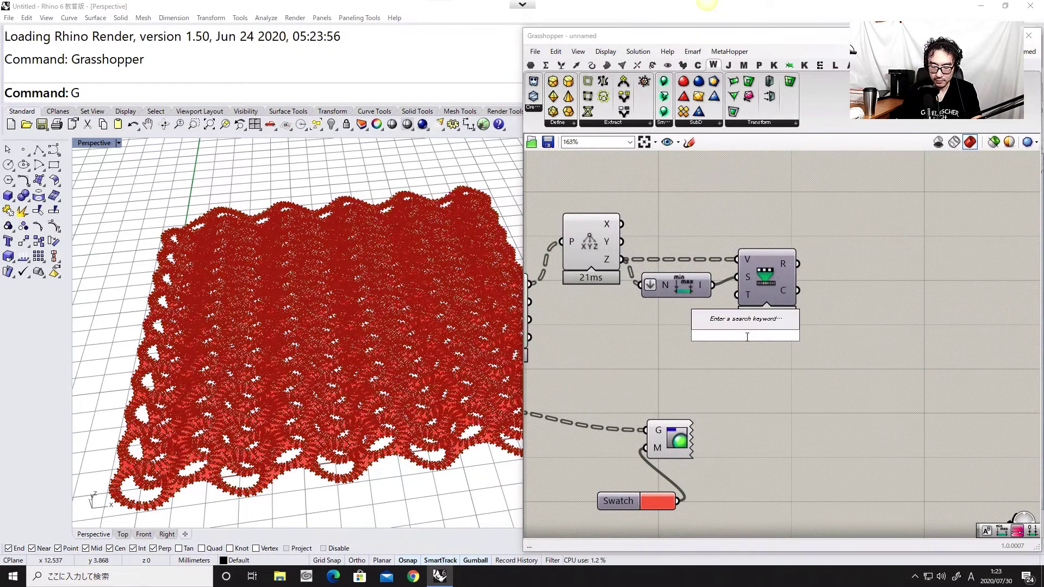
text(gradi)
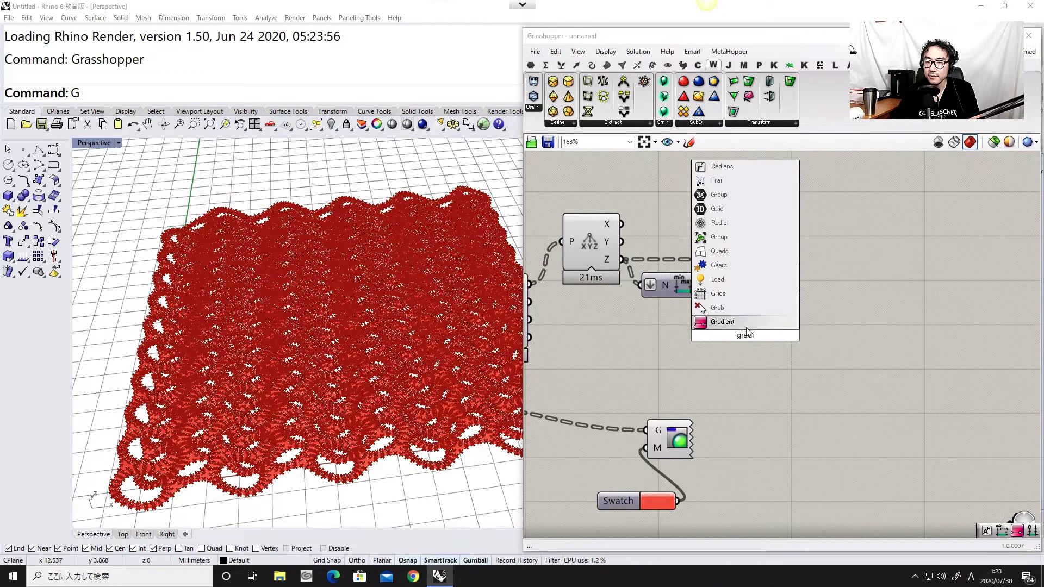
click(745, 312)
click(745, 344)
key(Delete)
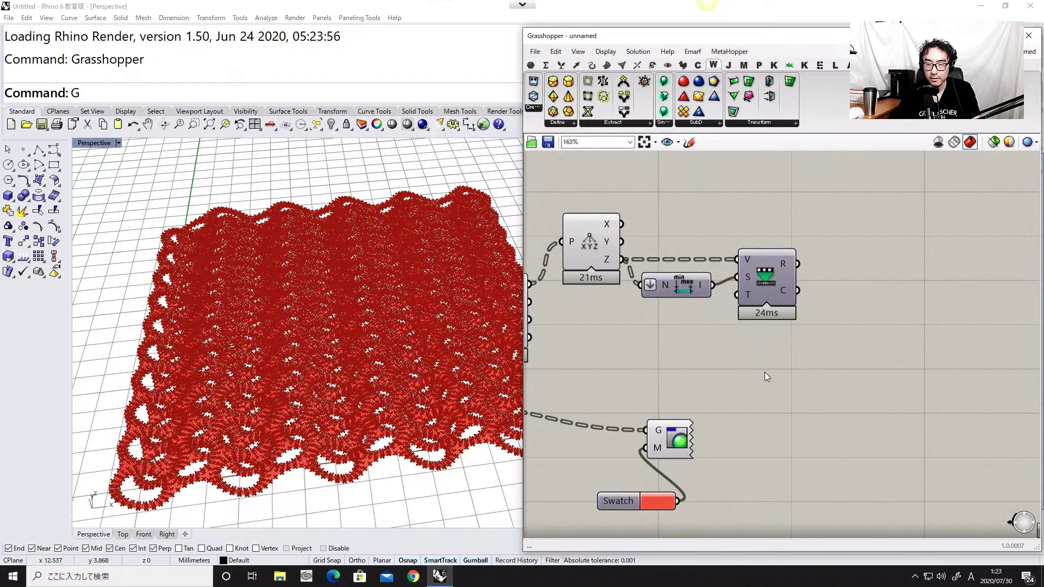
Add a Gradient component beside Remap Numbers and connect the remapped R output to its t input
double_click(764, 372)
text(gra)
click(757, 344)
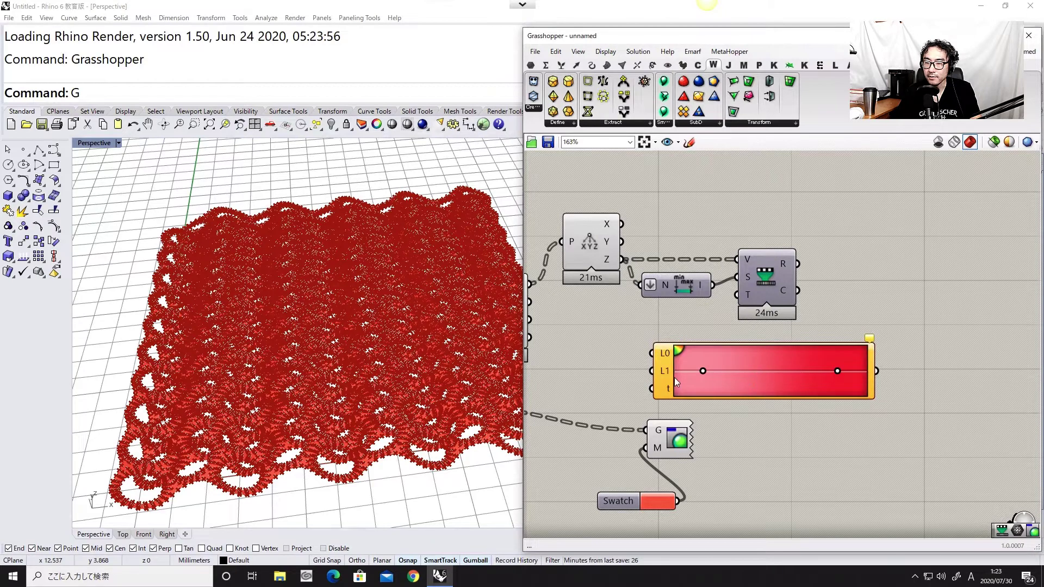
drag(699, 365, 902, 275)
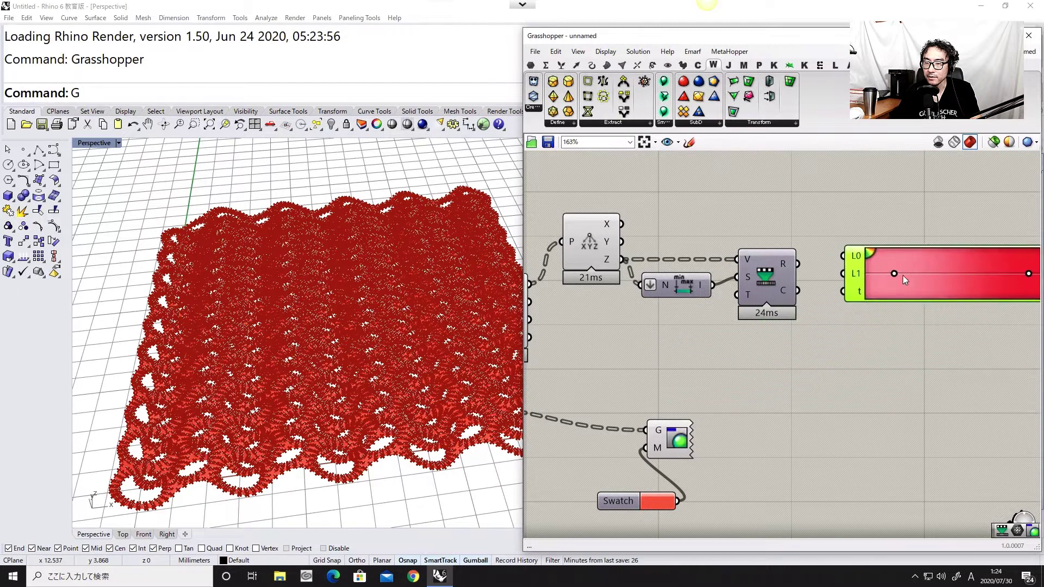
drag(832, 295, 843, 291)
right_drag(933, 288, 809, 309)
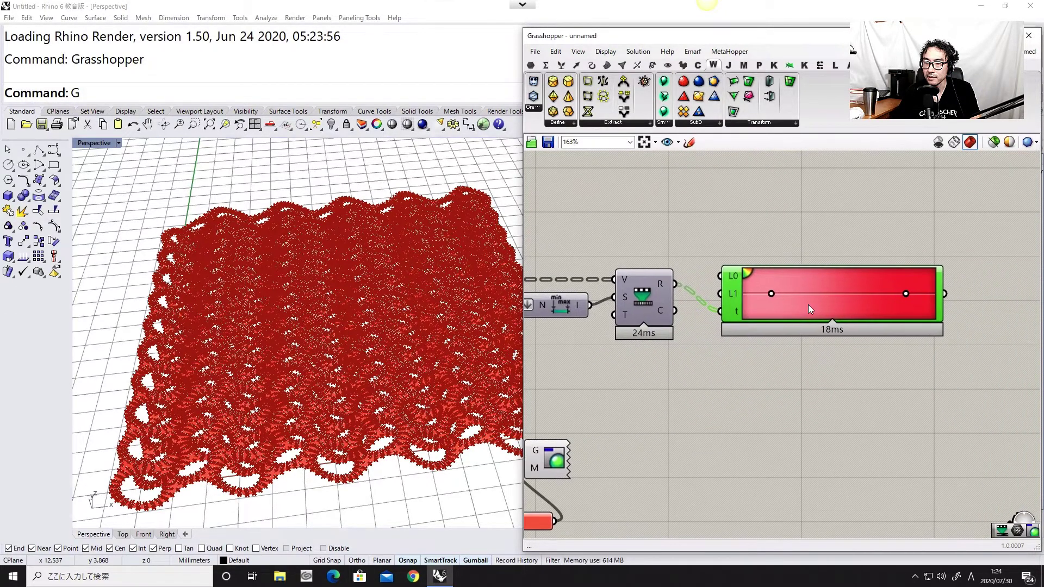
right_click(743, 274)
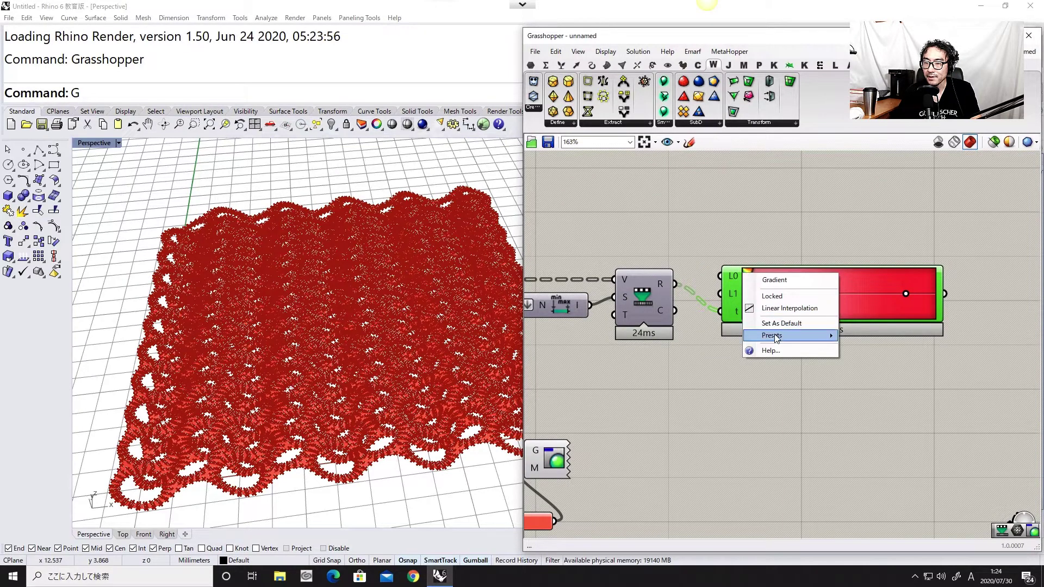
mouse_move(776, 338)
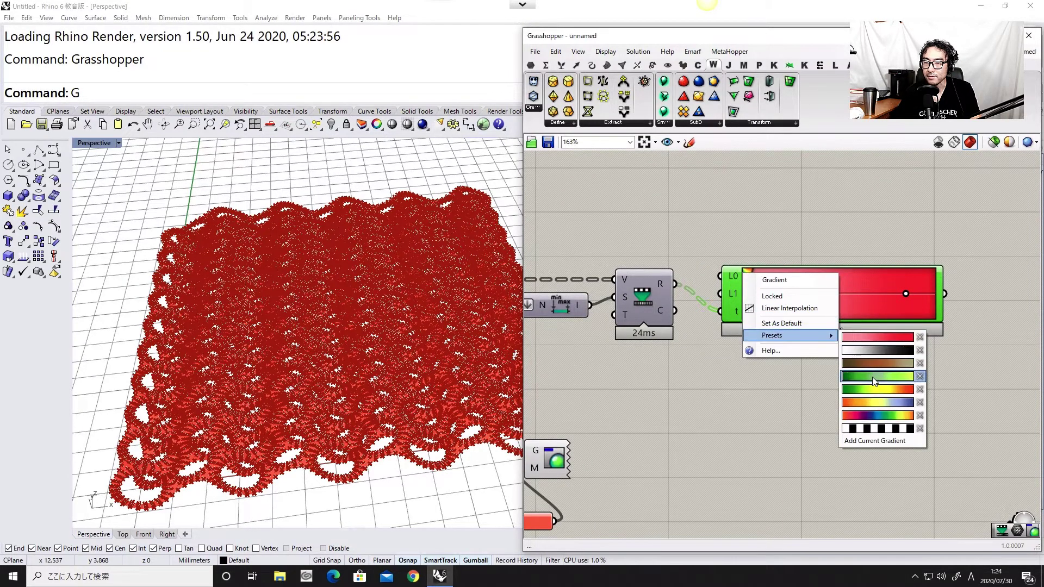
click(839, 238)
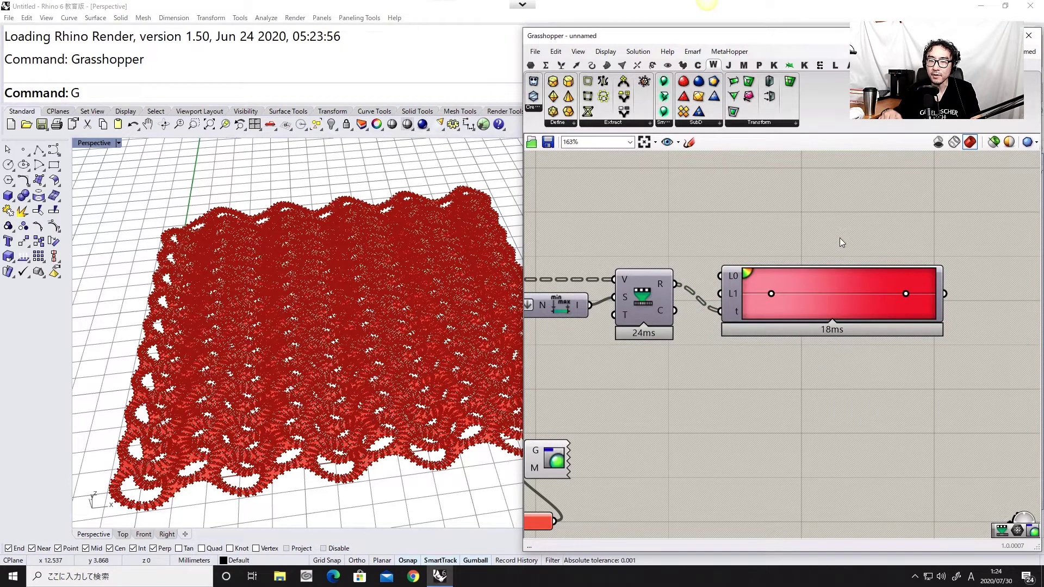
Recolour the gradient's first grip dark red and move it to the very start of the gradient
drag(768, 295, 758, 296)
right_click(758, 295)
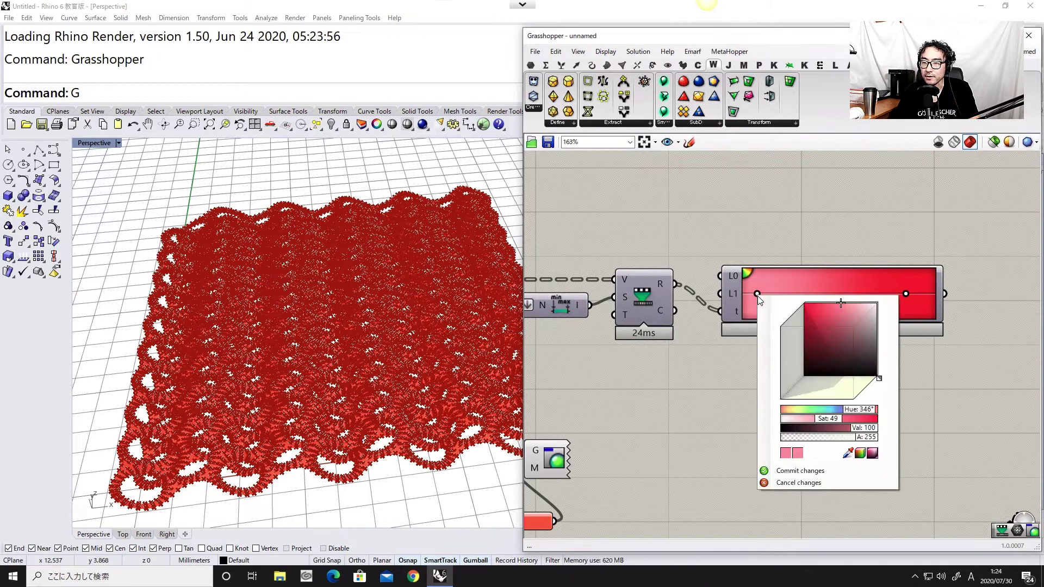
click(814, 340)
click(773, 292)
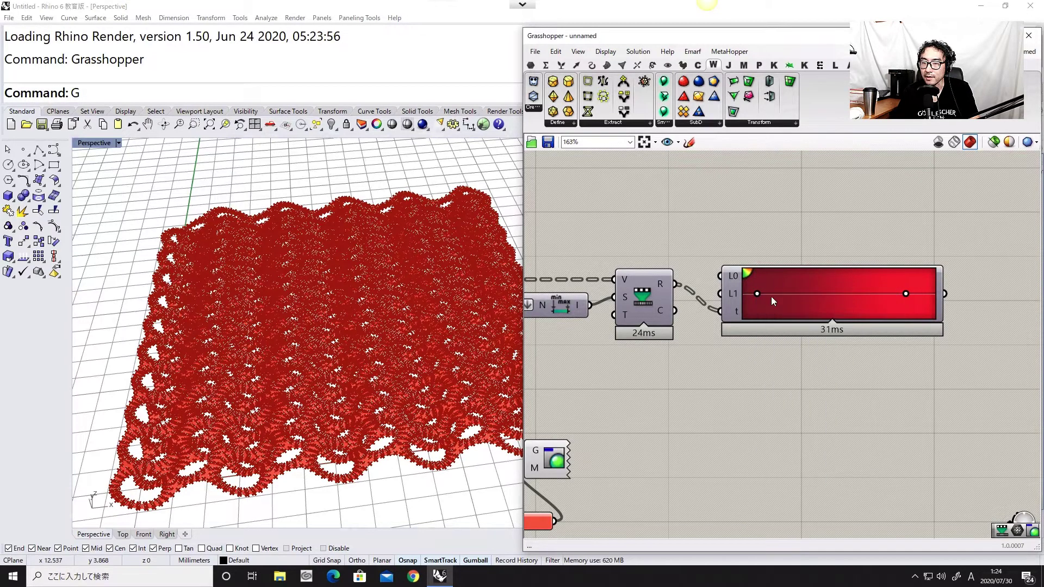
drag(757, 294, 742, 294)
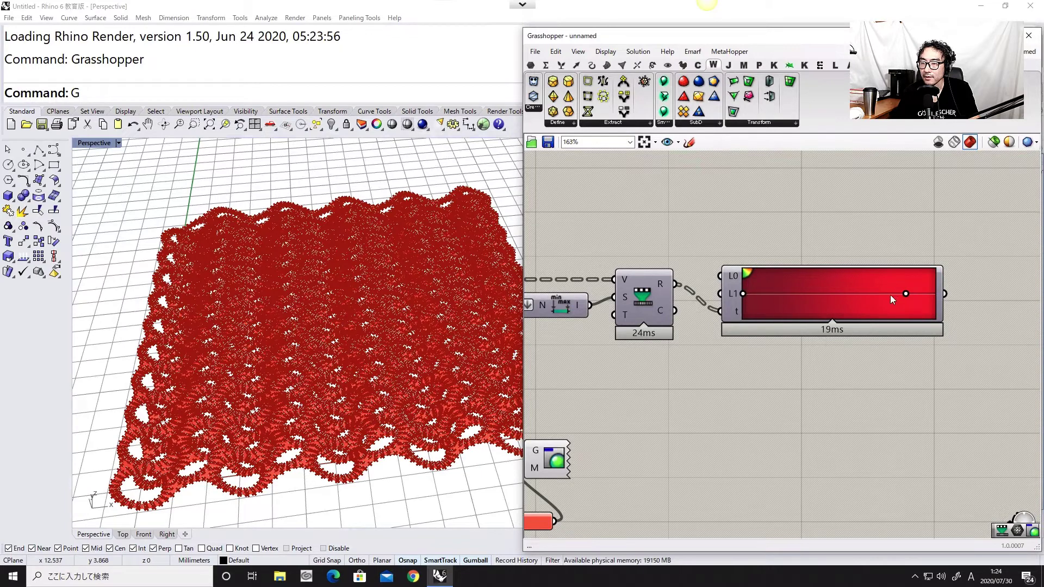
Move the bright red grip to 48% and add a pale pink grip (Sat 13, Val 100) at the gradient's end
drag(919, 295, 835, 294)
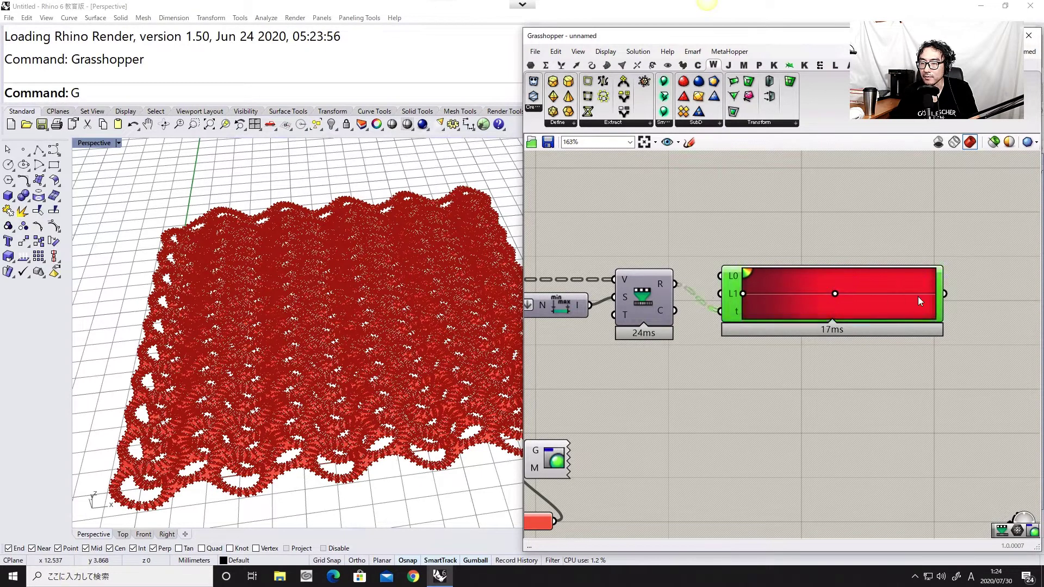
drag(749, 274, 934, 293)
double_click(935, 294)
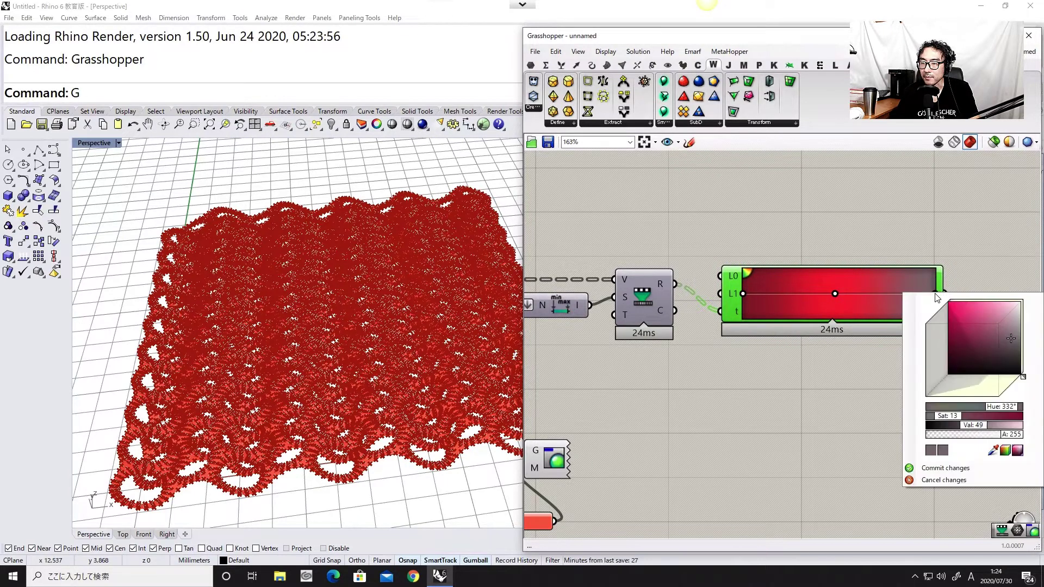
drag(994, 345, 1010, 303)
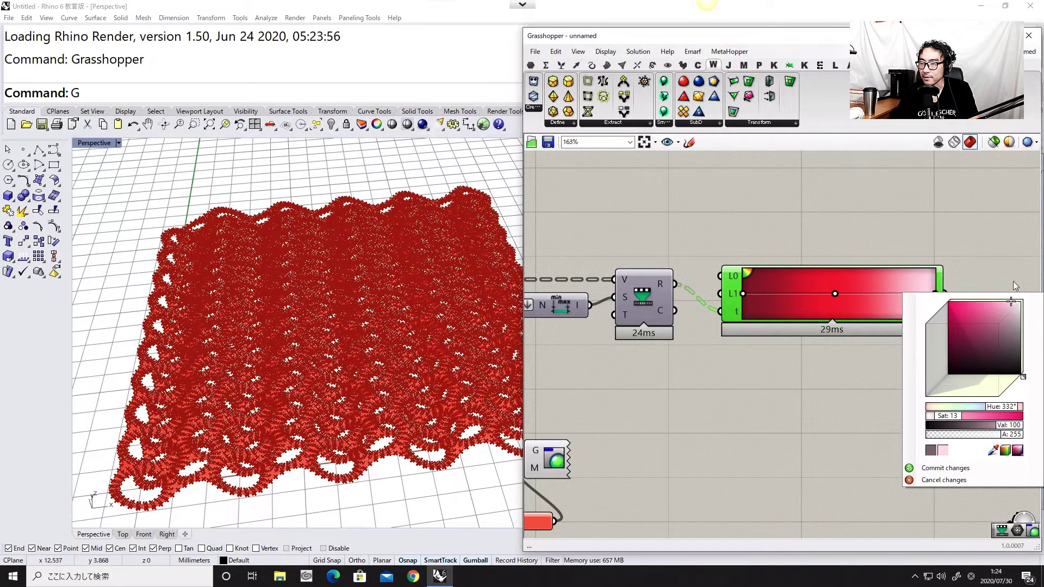
click(1013, 281)
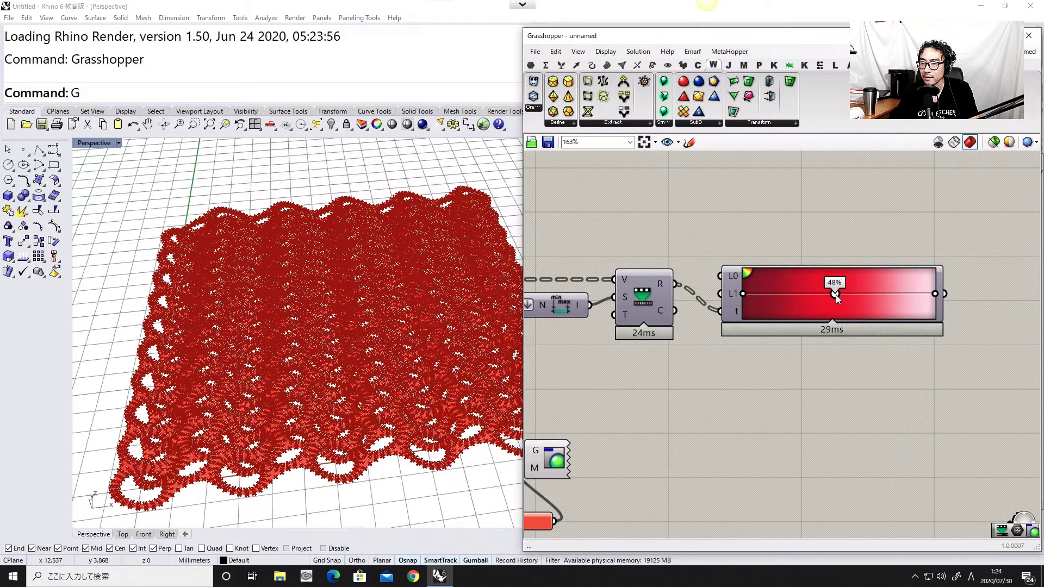
scroll(830, 236, down, 2)
scroll(778, 275, up, 1)
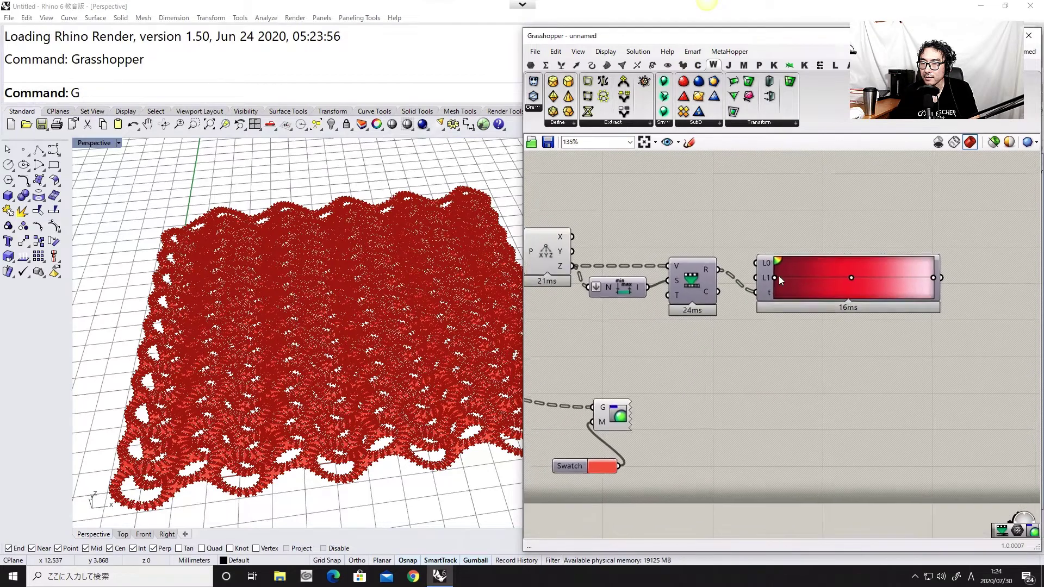
drag(877, 275, 866, 272)
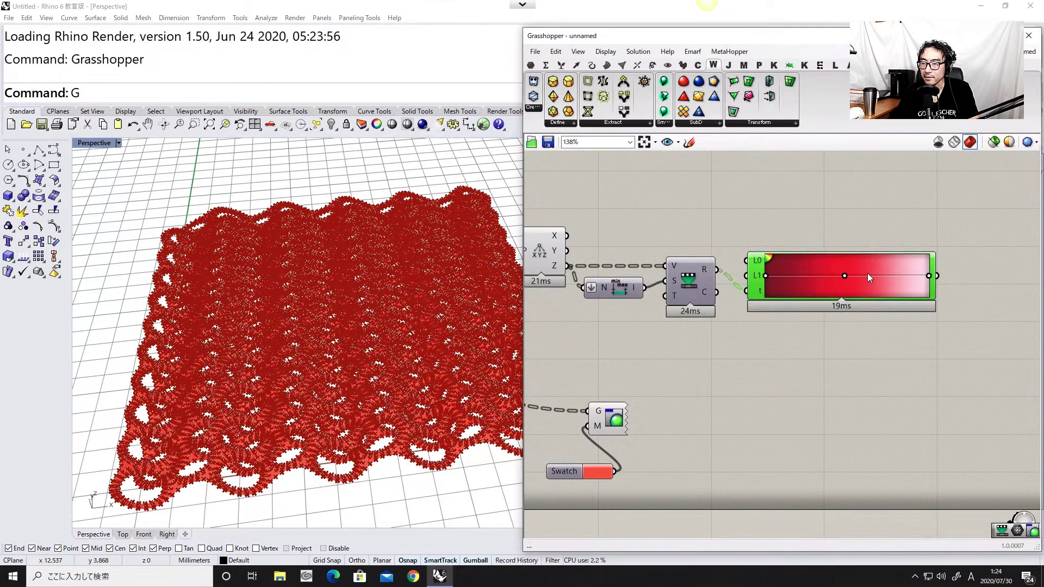
Shift the Deconstruct Mesh component slightly lower on the canvas
right_drag(799, 309, 855, 286)
scroll(830, 301, down, 1)
right_drag(601, 310, 702, 307)
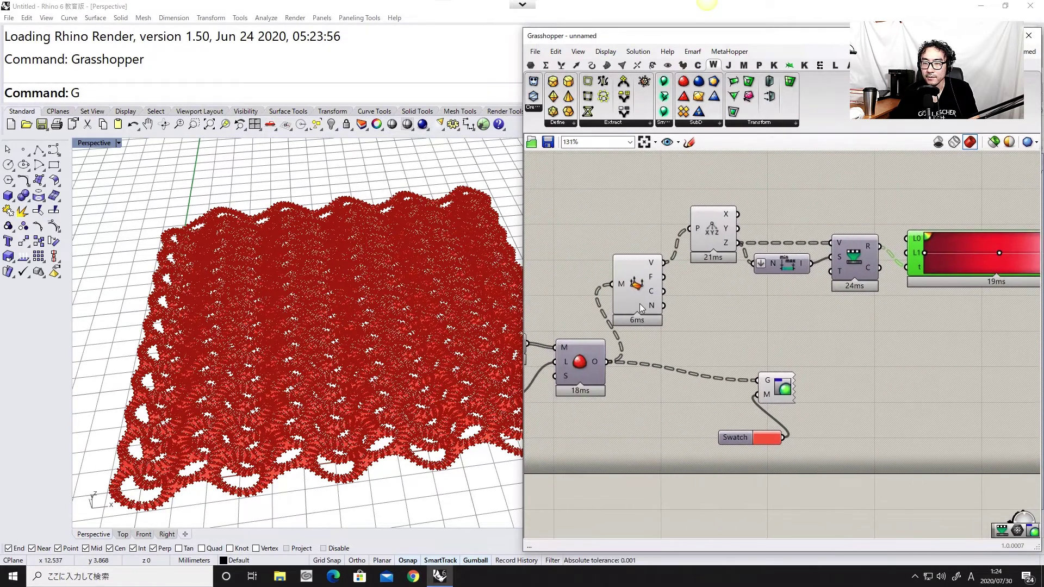
drag(639, 304, 645, 318)
right_drag(766, 331, 712, 327)
double_click(712, 327)
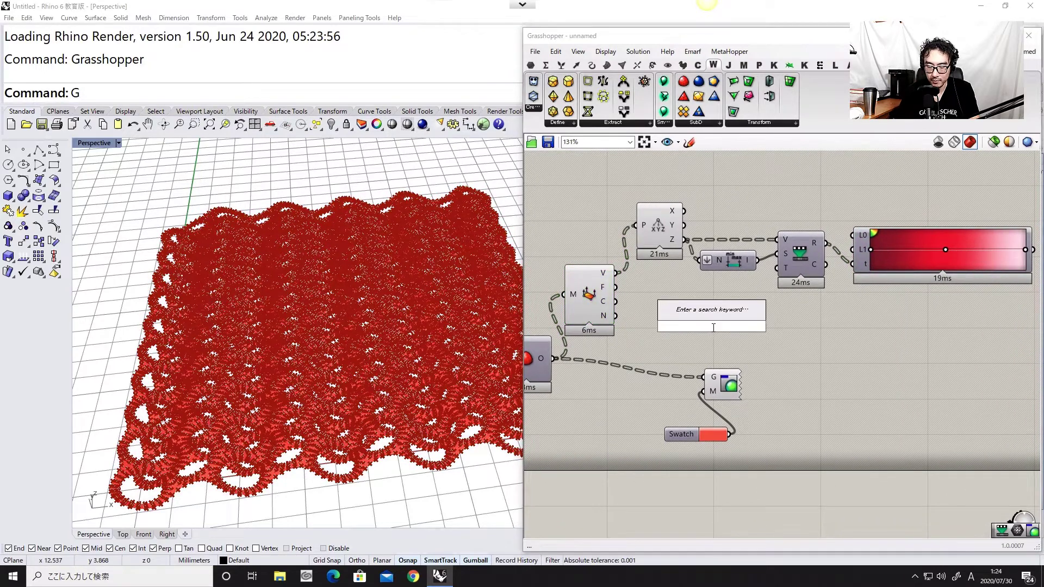
text(coloou)
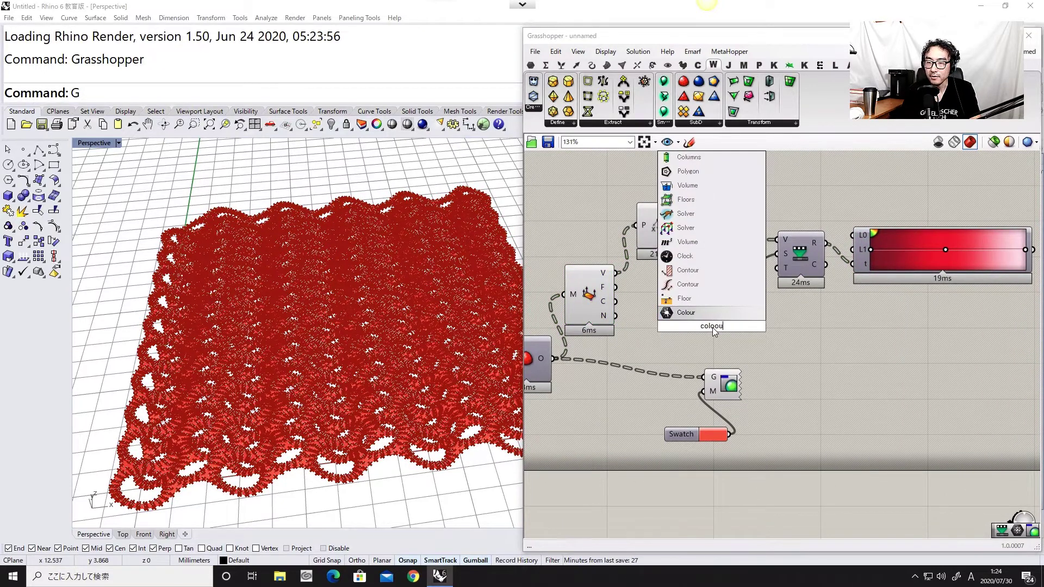
key(BackSpace)
text(ur,mesh)
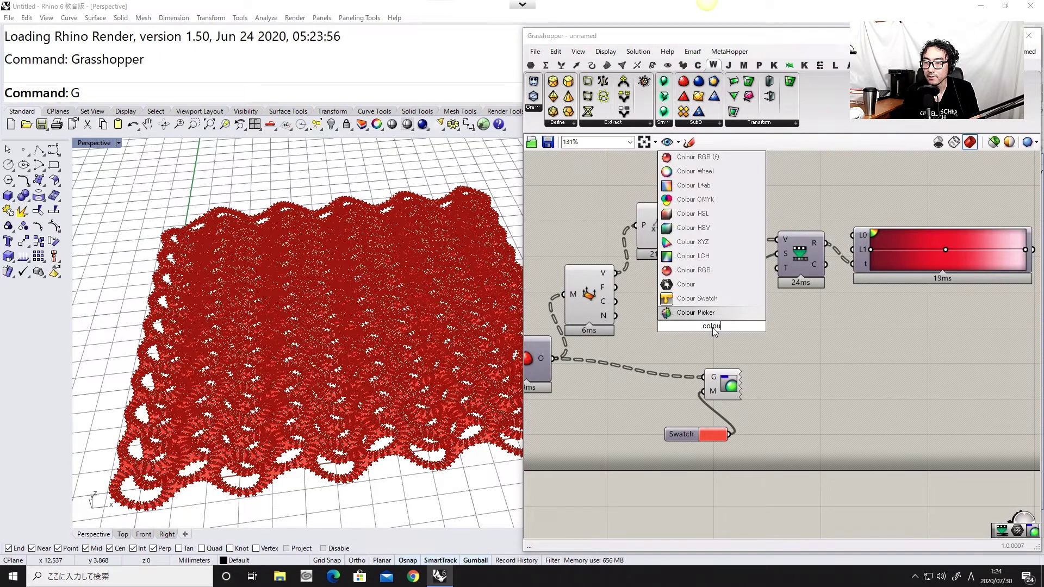
key(BackSpace)
key(BackSpace)
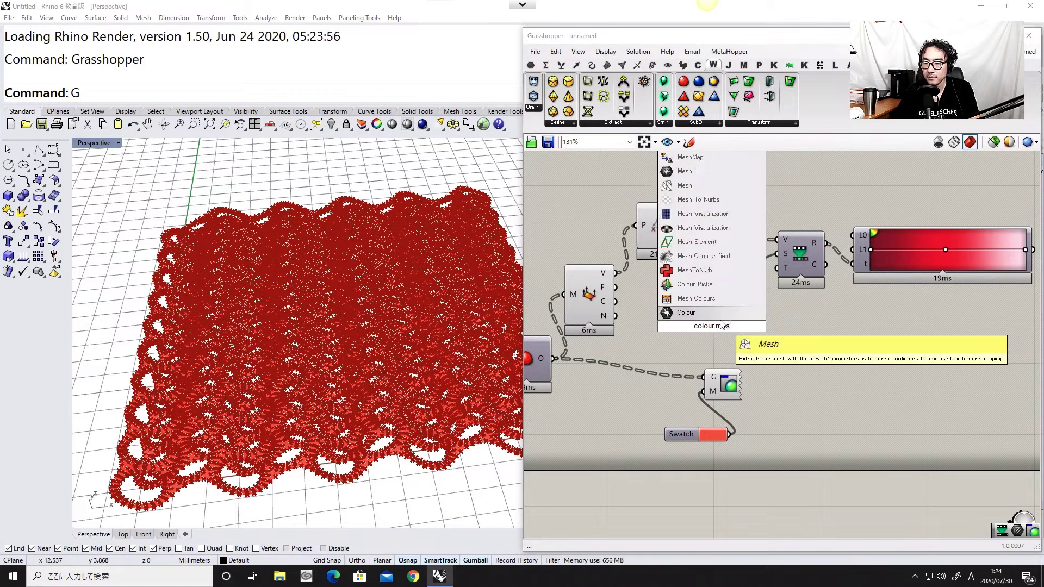
click(720, 300)
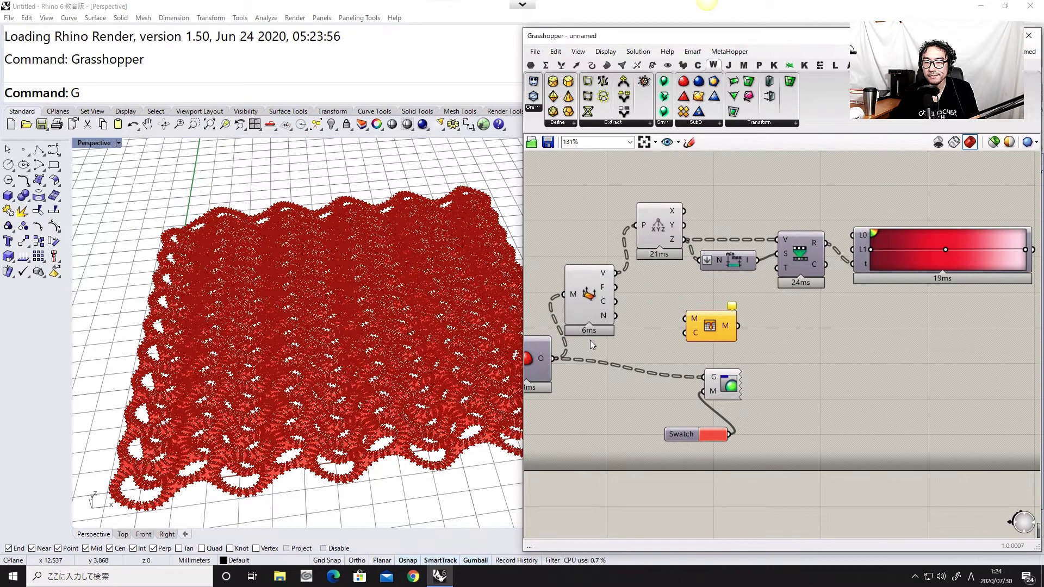
click(708, 326)
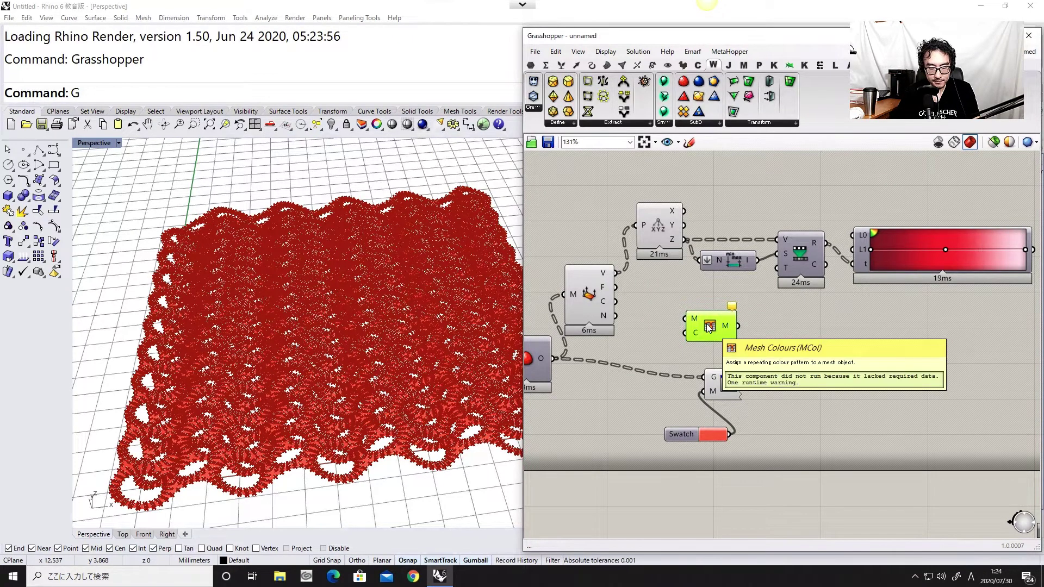
key(Delete)
Add Construct Mesh beyond the gradient, wiring Deconstruct Mesh's V and F outputs to its V and F inputs and the gradient output to C
double_click(706, 320)
text(construct)
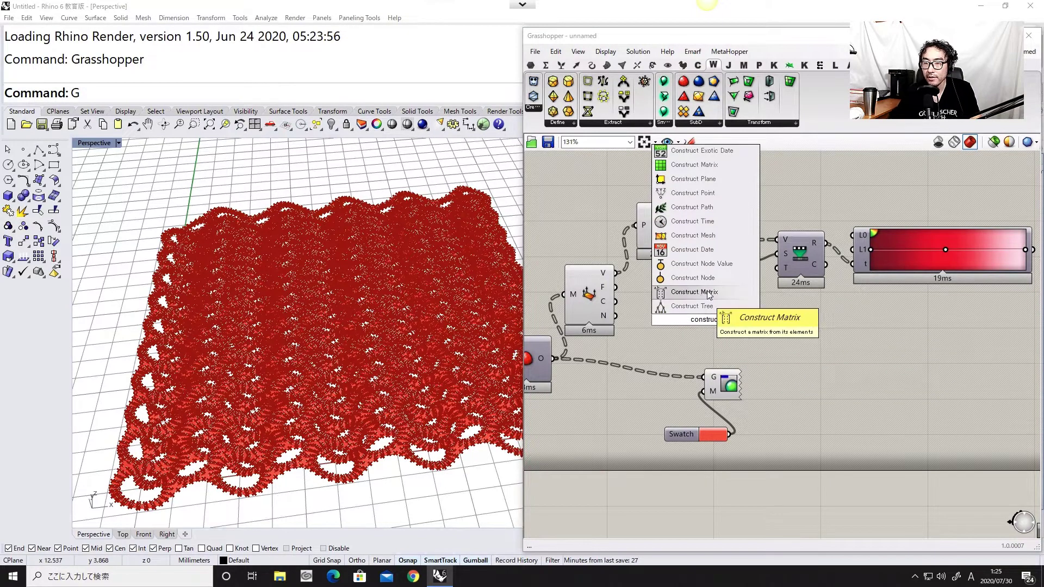
click(690, 236)
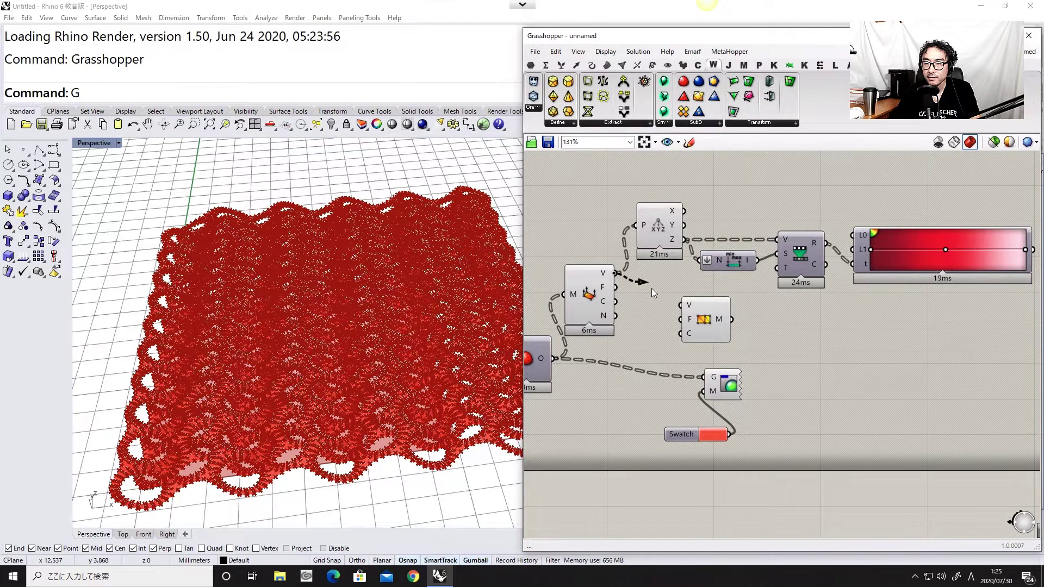
drag(653, 294, 955, 318)
scroll(741, 314, down, 1)
right_drag(956, 318, 776, 333)
drag(776, 332, 890, 313)
scroll(840, 273, up, 1)
Turn off the preview of the components from Deconstruct Mesh through the Gradient
drag(837, 268, 618, 322)
scroll(885, 323, down, 2)
middle_click(617, 320)
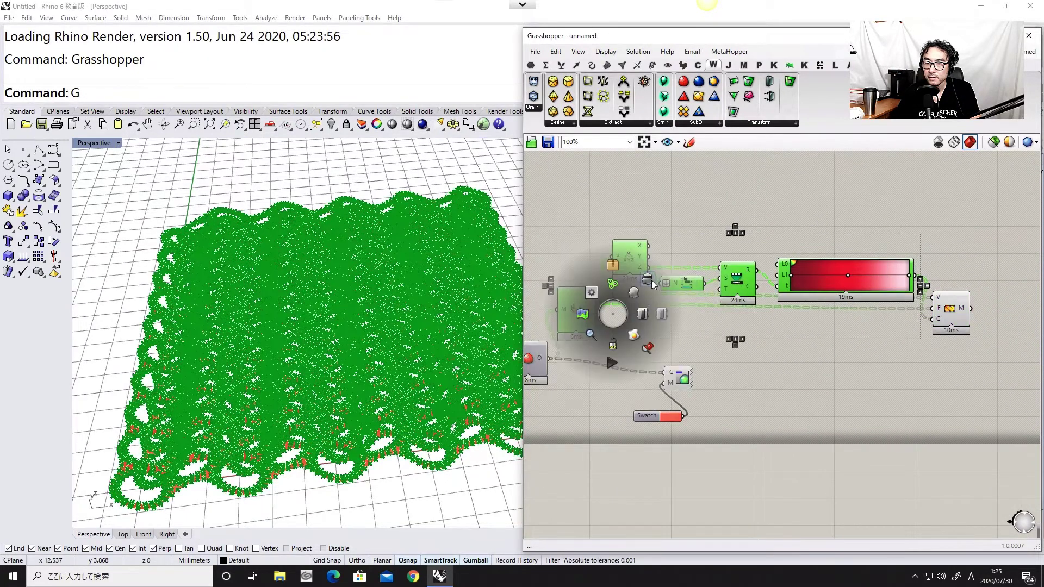
click(649, 328)
click(653, 326)
Delete the Custom Preview component together with its red colour Swatch
right_drag(395, 299, 496, 284)
scroll(785, 280, up, 2)
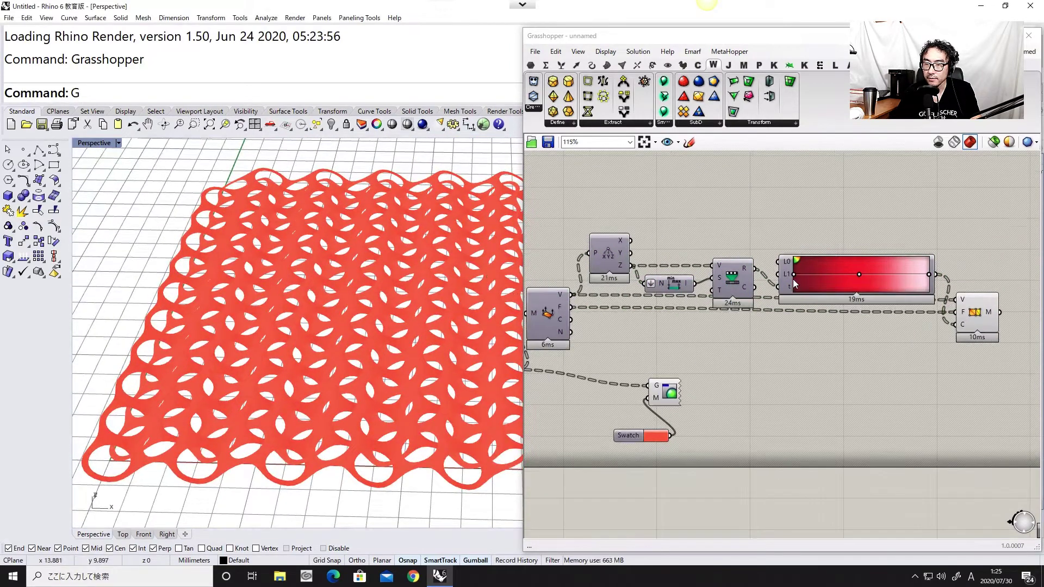
scroll(824, 286, down, 2)
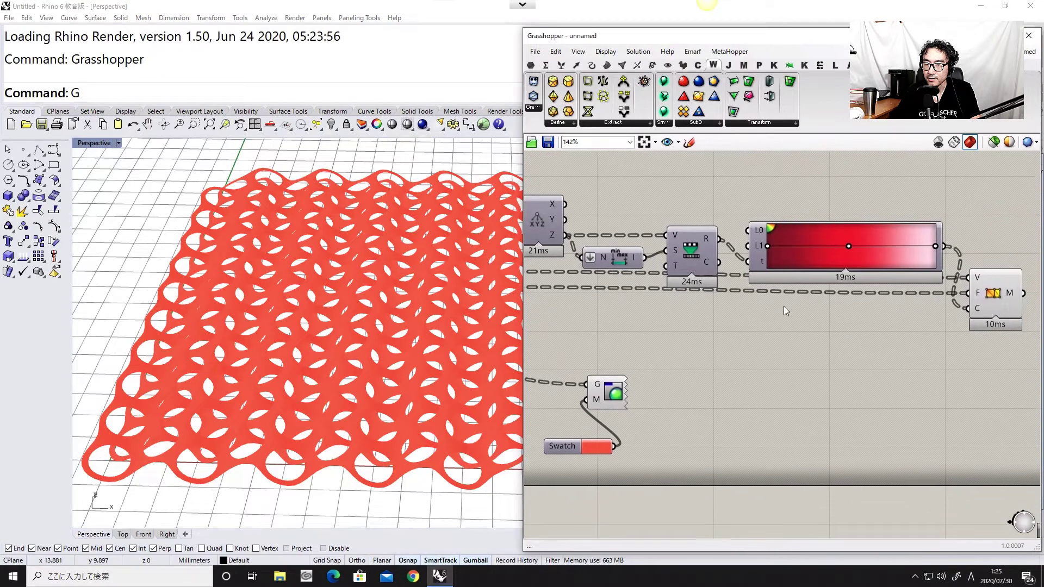
drag(680, 439, 631, 335)
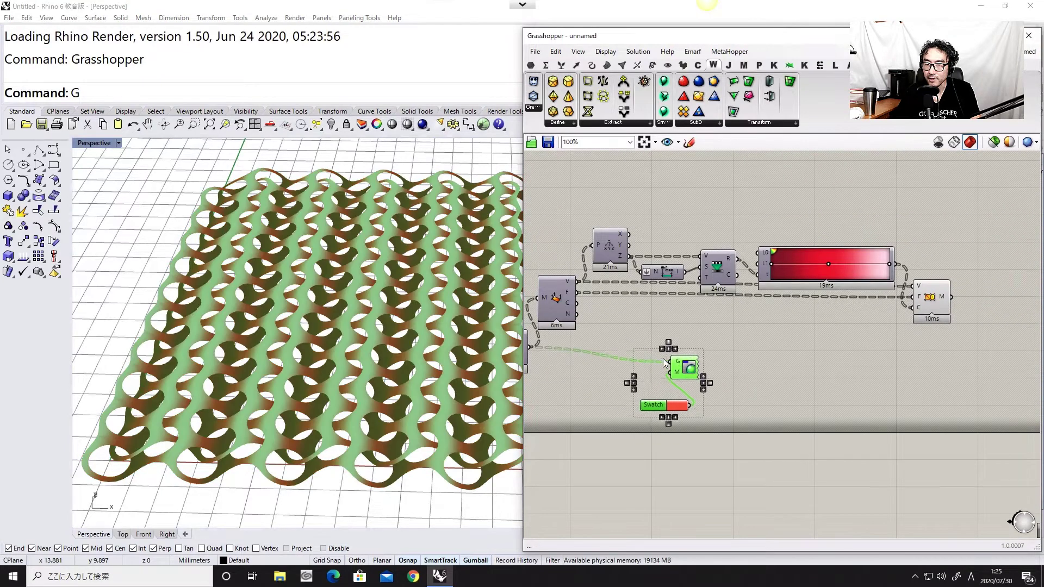
key(Delete)
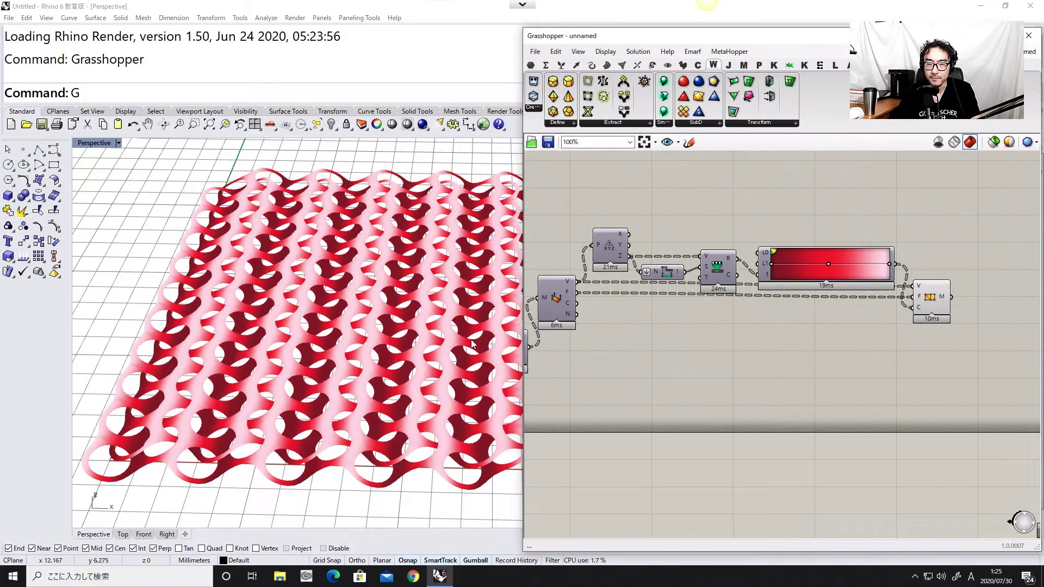
View the lattice from above and narrow the Grasshopper window to enlarge the Rhino viewport
right_drag(472, 343, 473, 399)
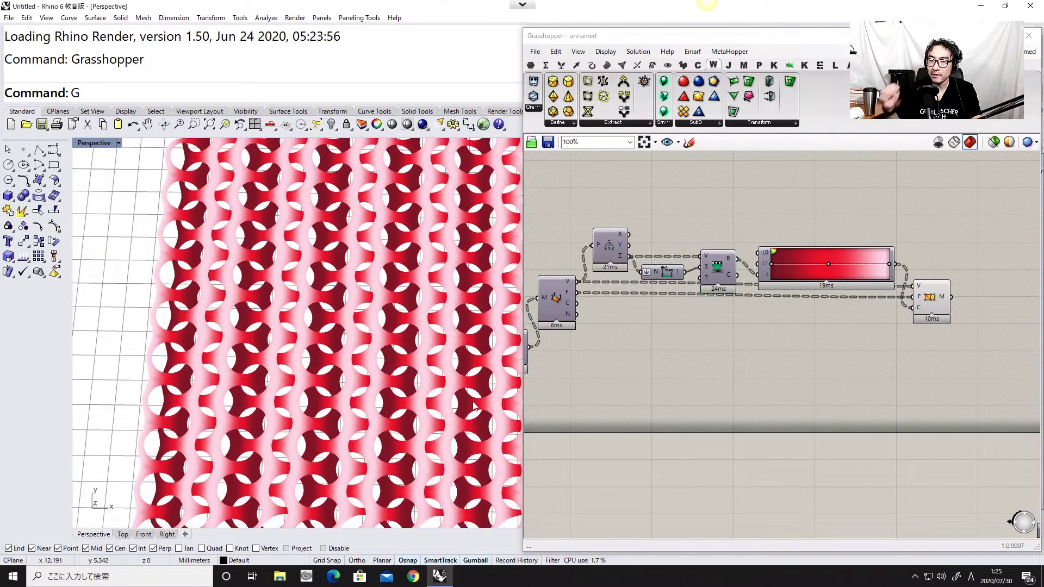
right_drag(286, 379, 246, 374)
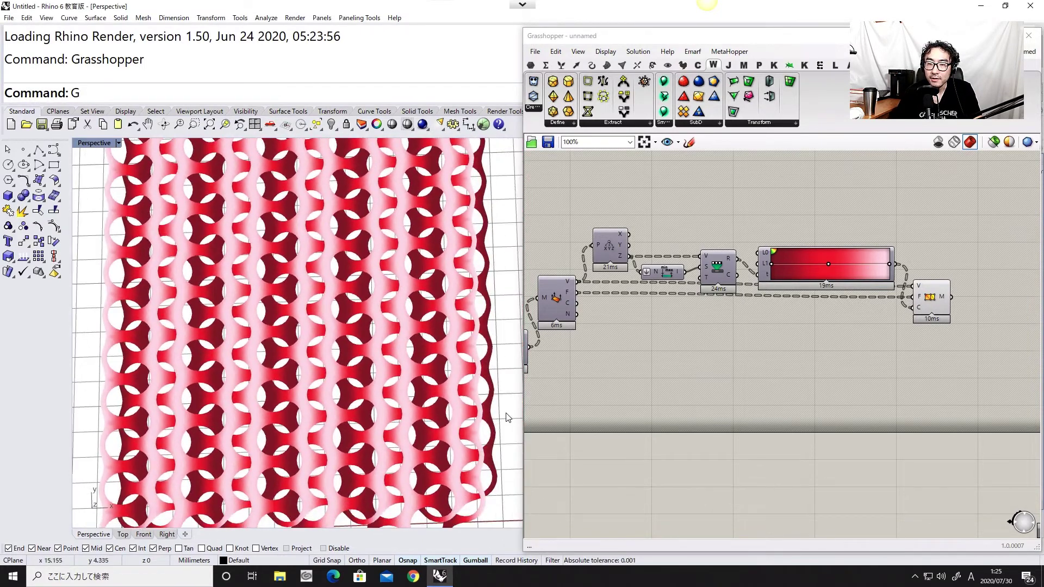
drag(525, 412, 633, 402)
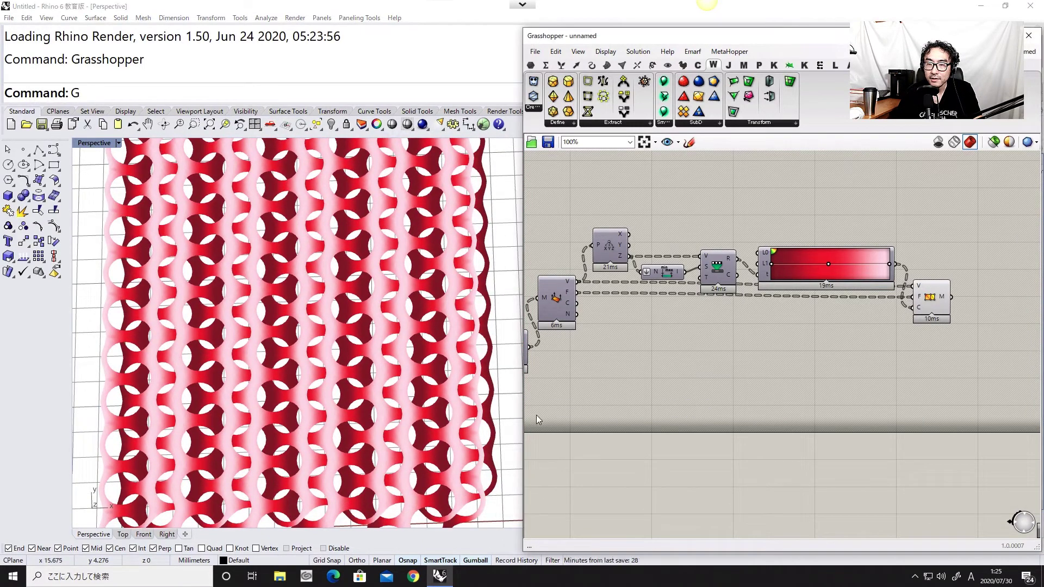
drag(524, 414, 597, 413)
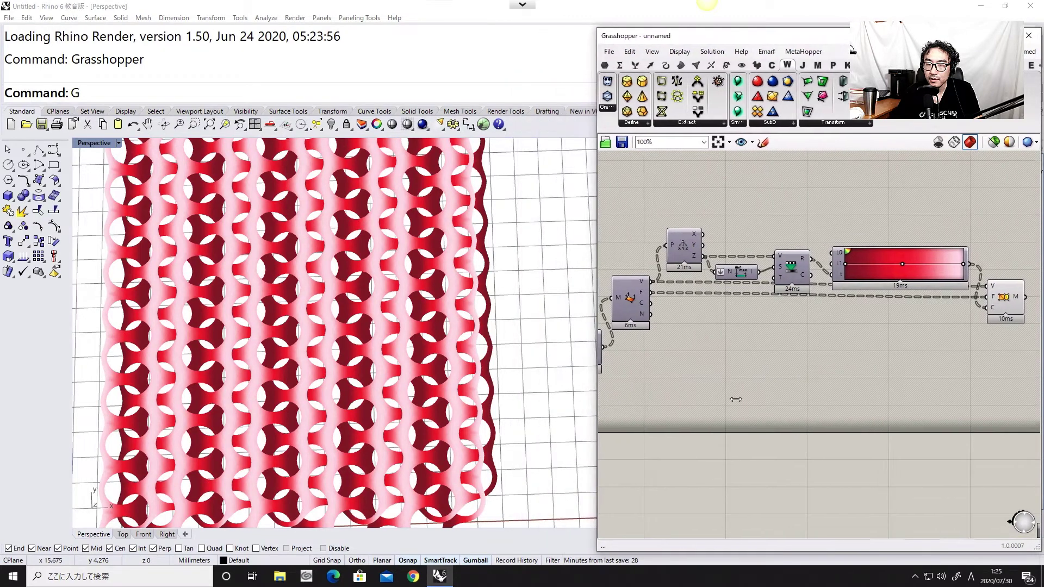
Remove the pale pink grip from the gradient and move the bright red grip to its very end
right_drag(914, 316, 860, 350)
scroll(859, 350, up, 3)
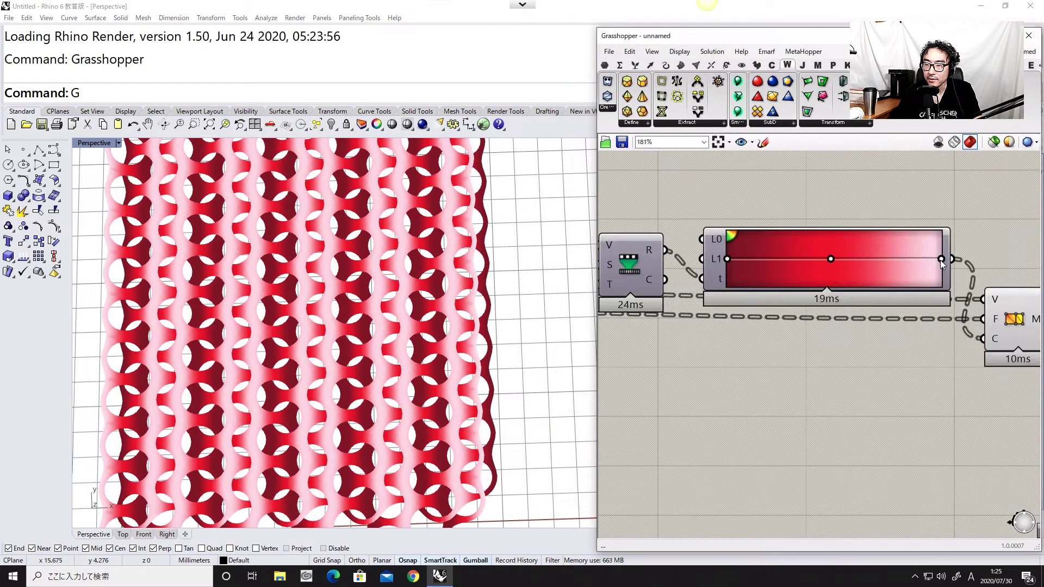
drag(941, 263, 937, 355)
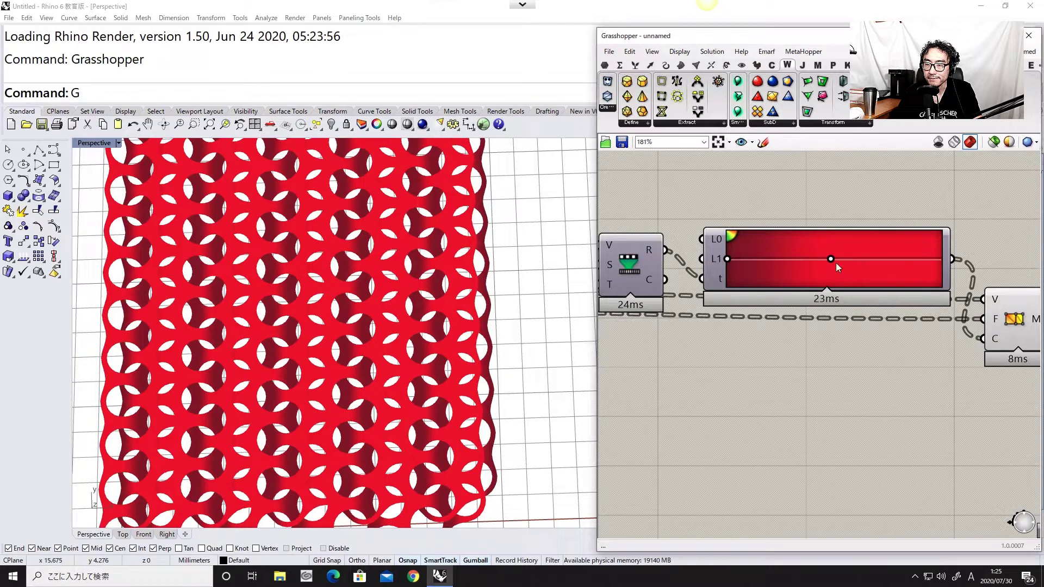
drag(837, 266, 943, 261)
Recolour the gradient's end grip from bright red to light cyan
scroll(250, 329, down, 5)
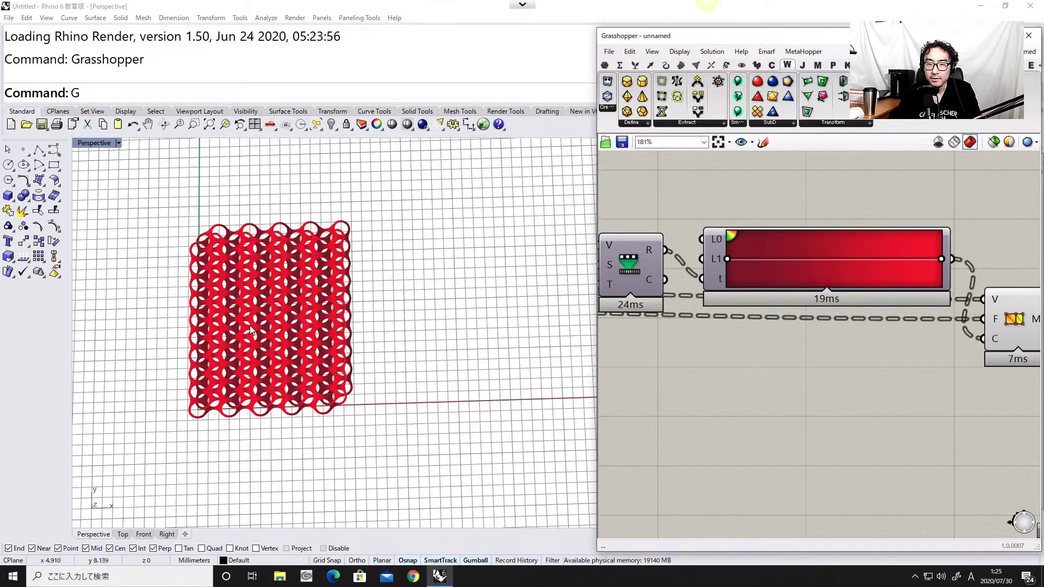
scroll(250, 329, up, 8)
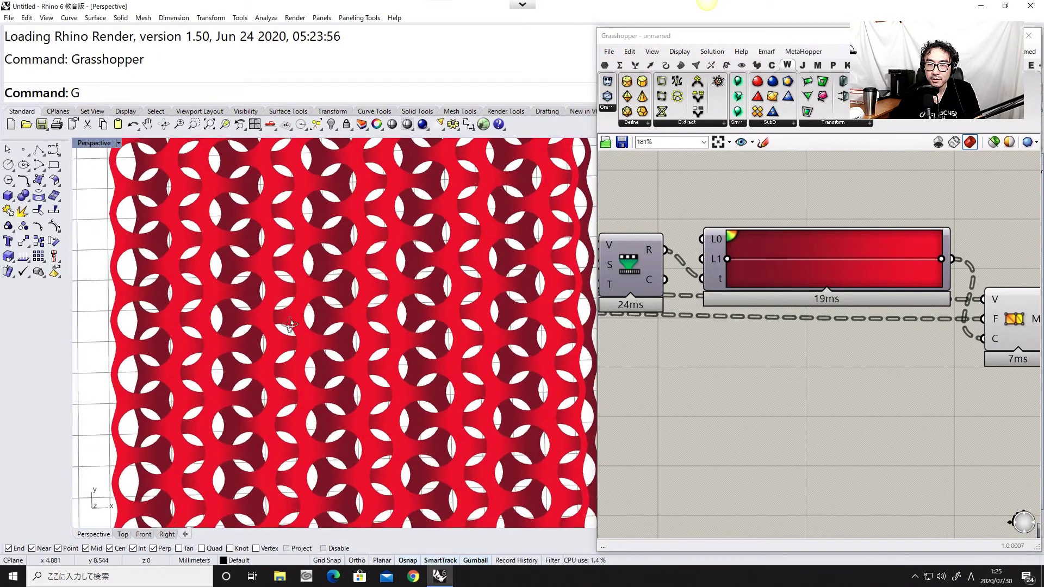
right_drag(290, 325, 297, 319)
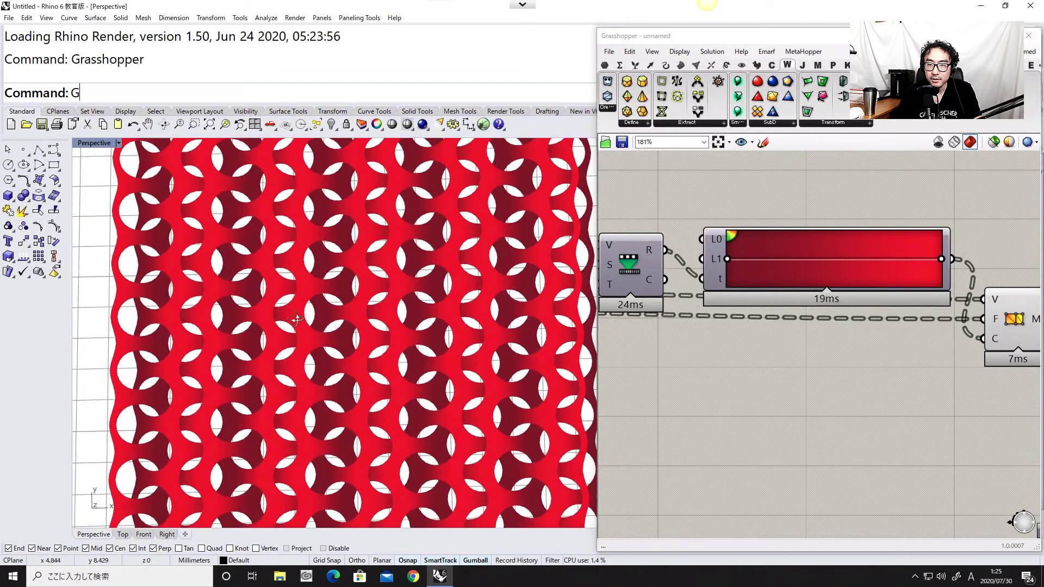
right_click(938, 258)
drag(956, 275, 989, 266)
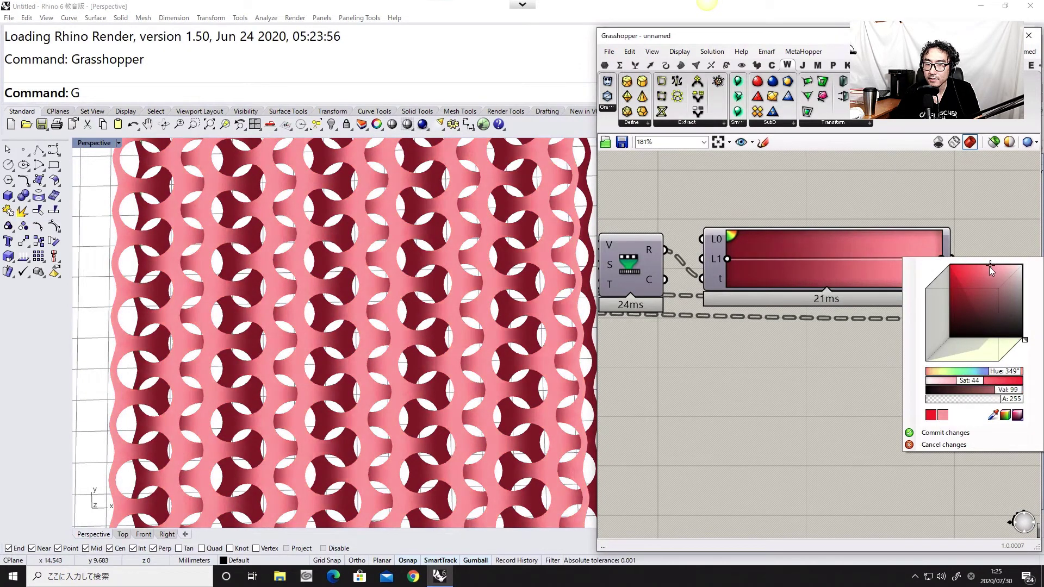
drag(994, 371, 966, 373)
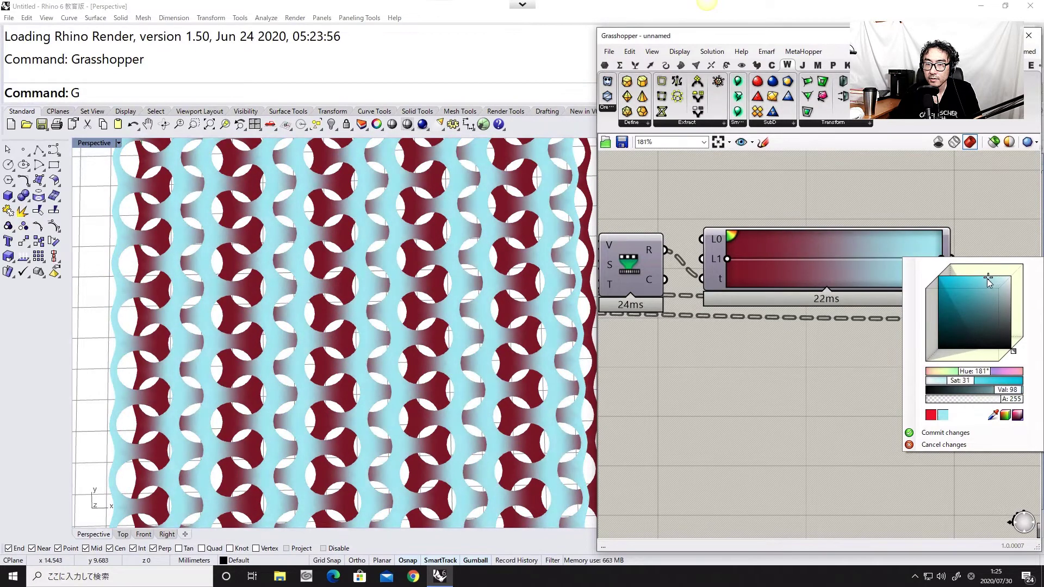
click(979, 281)
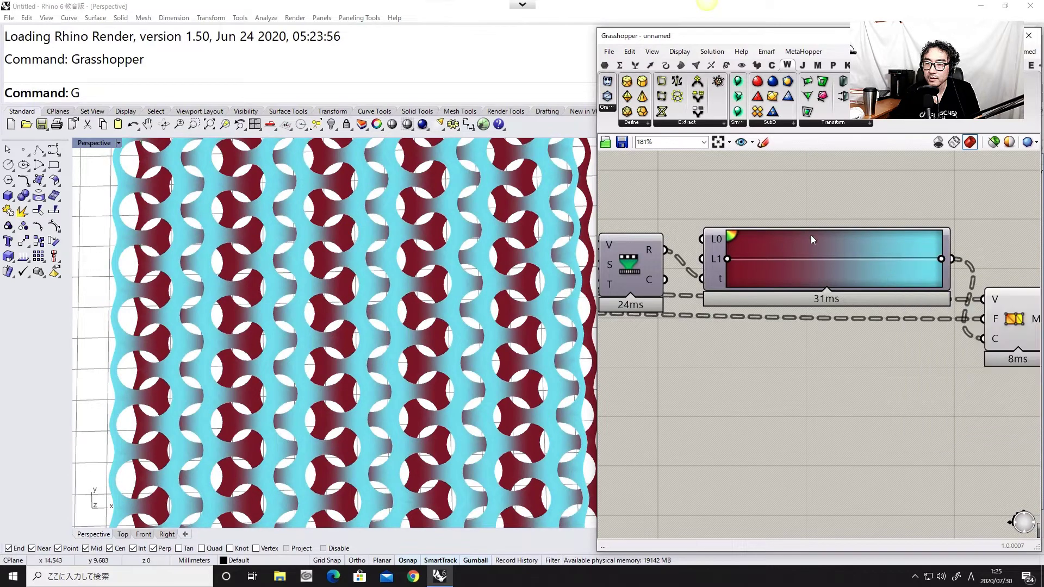
Recolour the gradient's first grip a very dark muted red with Hue 346°, Sat 40 and Val 27
right_click(725, 258)
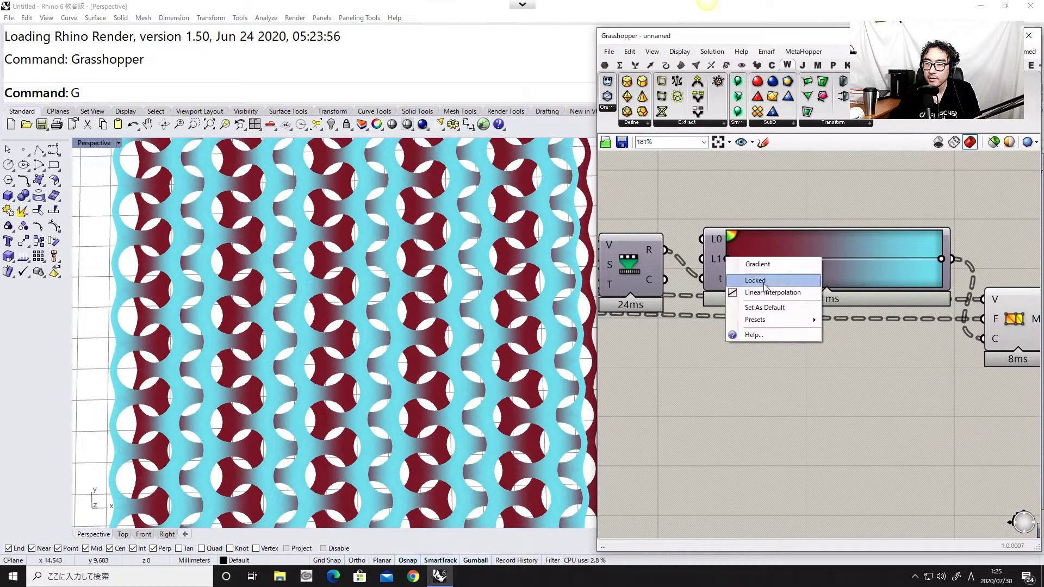
click(749, 218)
drag(727, 260, 729, 260)
right_click(729, 259)
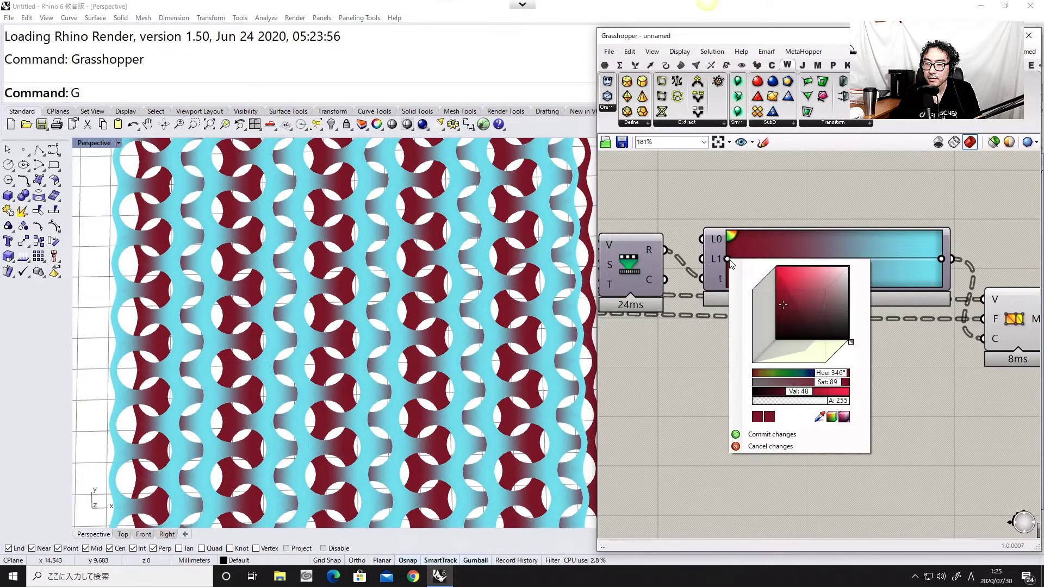
drag(800, 311, 820, 322)
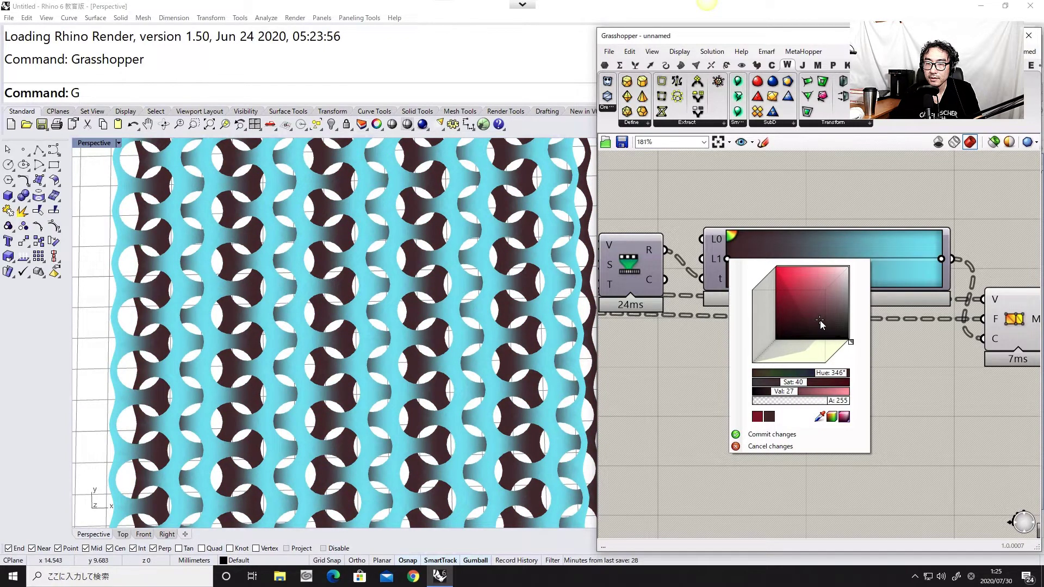
click(681, 377)
Vary the hexagonal grid's Size slider and return it to 1.00
scroll(670, 382, down, 3)
scroll(637, 389, up, 3)
scroll(439, 341, down, 6)
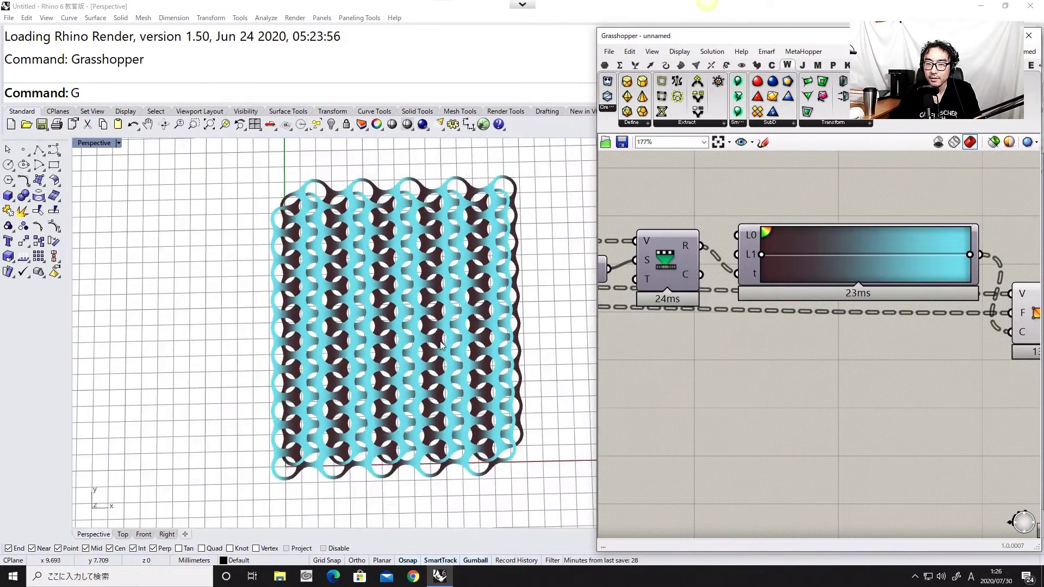
scroll(440, 341, up, 2)
scroll(732, 337, down, 8)
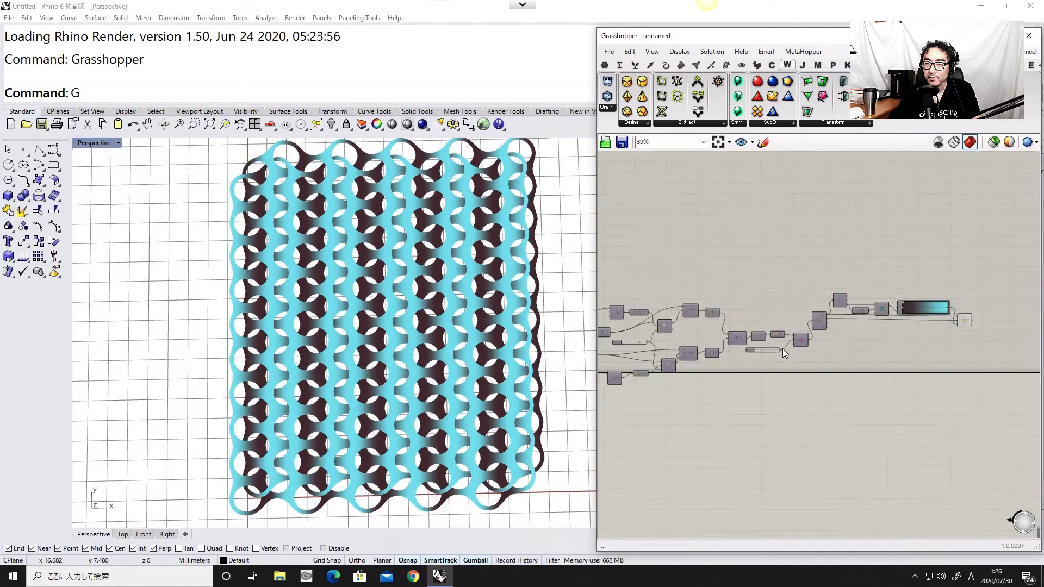
right_drag(784, 349, 806, 357)
scroll(805, 357, up, 2)
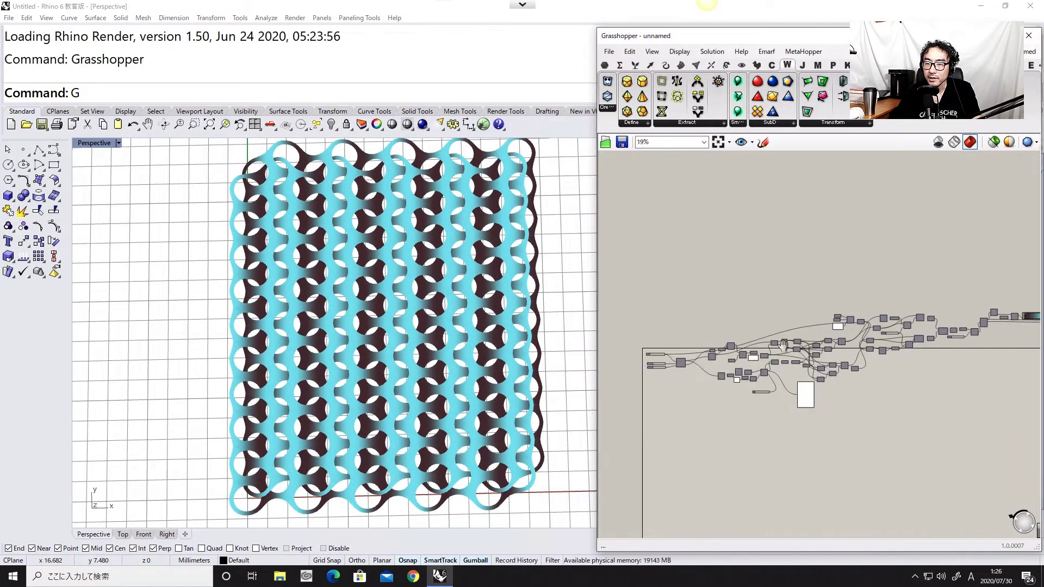
scroll(708, 353, up, 4)
scroll(776, 354, down, 1)
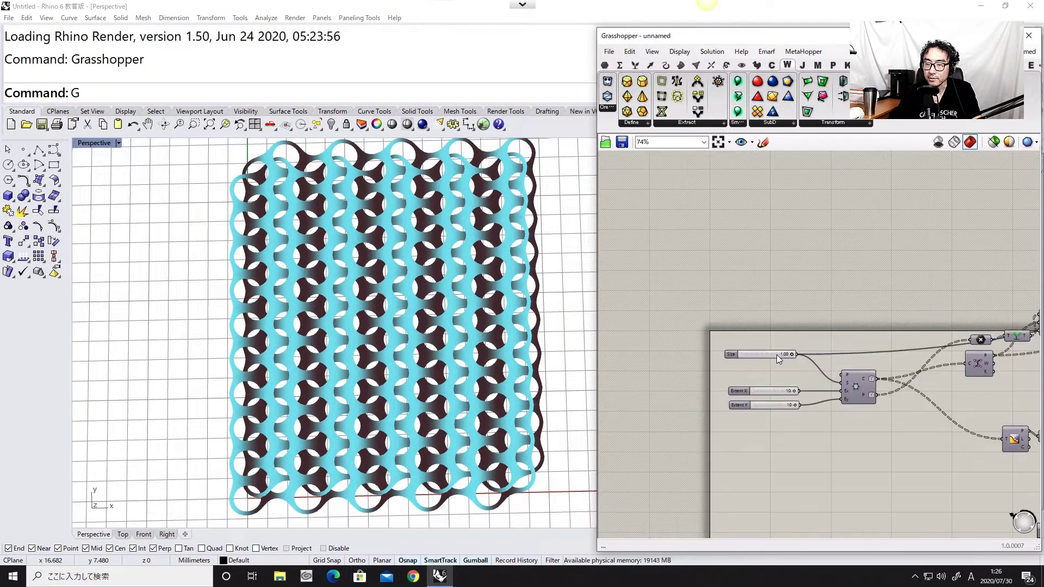
scroll(776, 355, up, 1)
scroll(782, 356, up, 3)
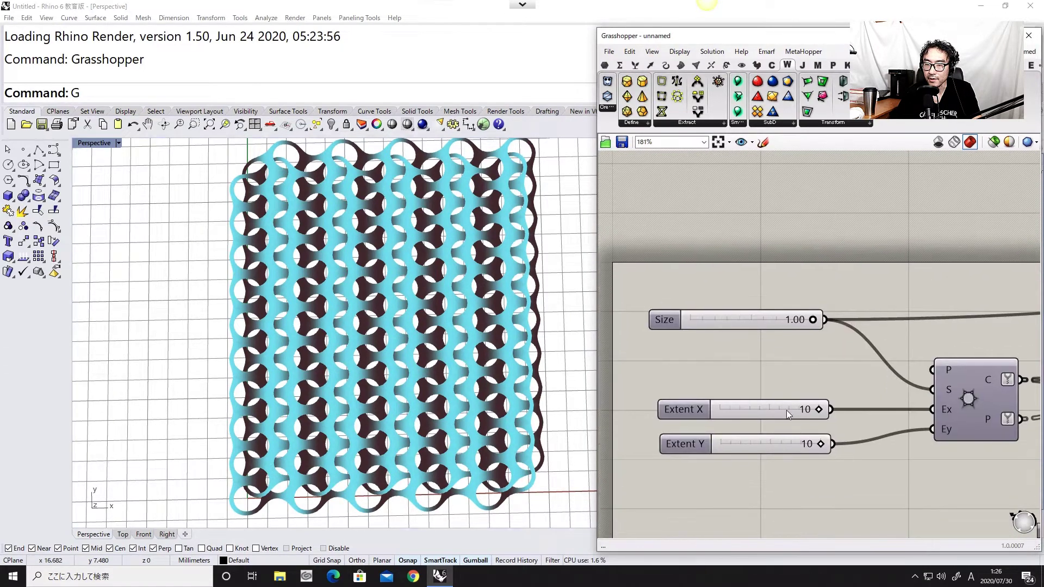
drag(795, 321, 856, 314)
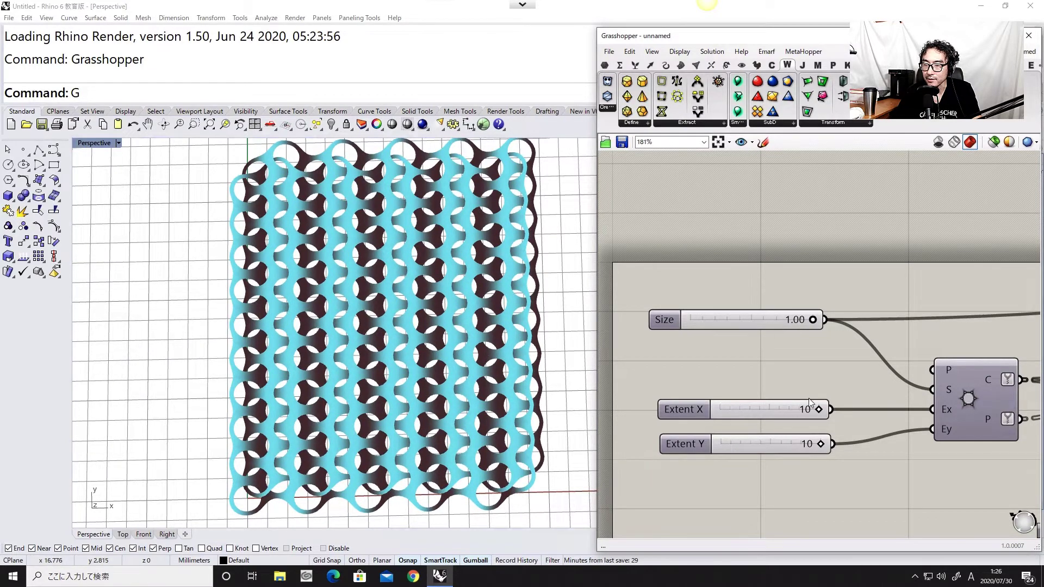
Try Extent X at 7 before restoring it to 10, and vary Extent Y, returning it to 10
drag(818, 409, 784, 410)
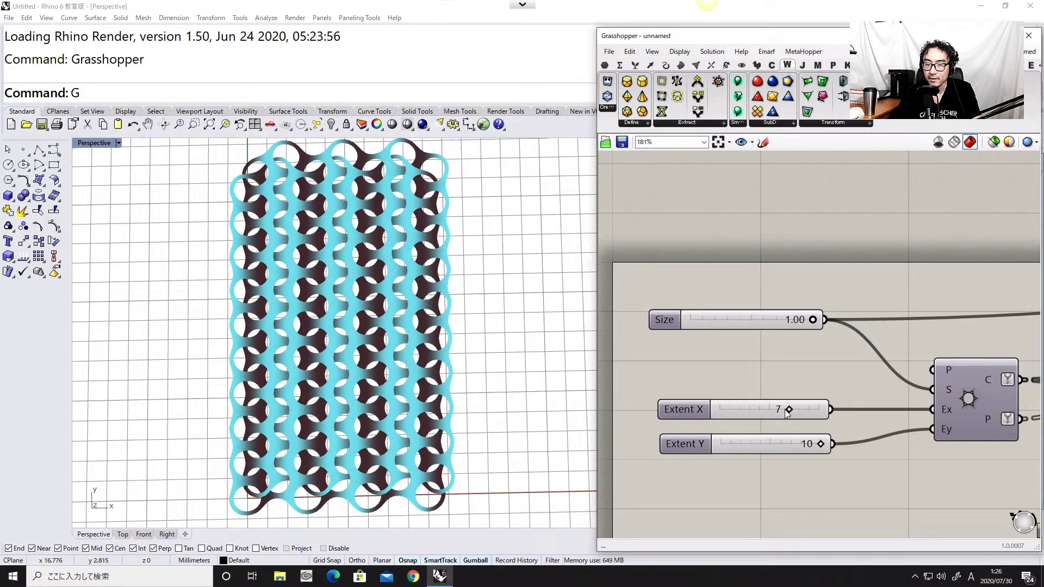
drag(849, 409, 883, 406)
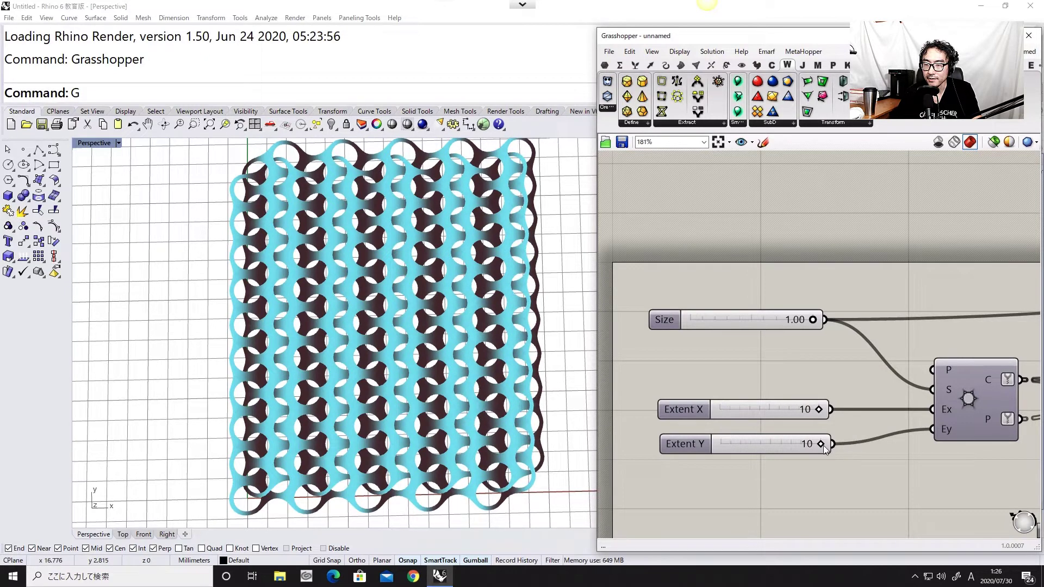
drag(792, 444, 858, 440)
Test the B slider that multiplies the remapped heights at 0.467 and 0.507, checking the lattice at an angle, and lower it again
scroll(903, 452, down, 5)
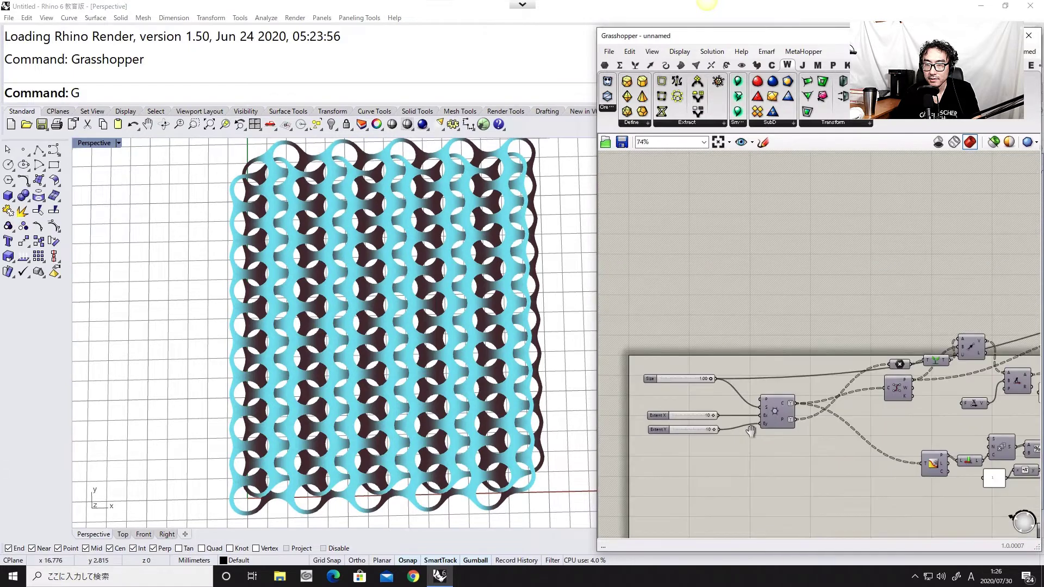
scroll(870, 456, up, 6)
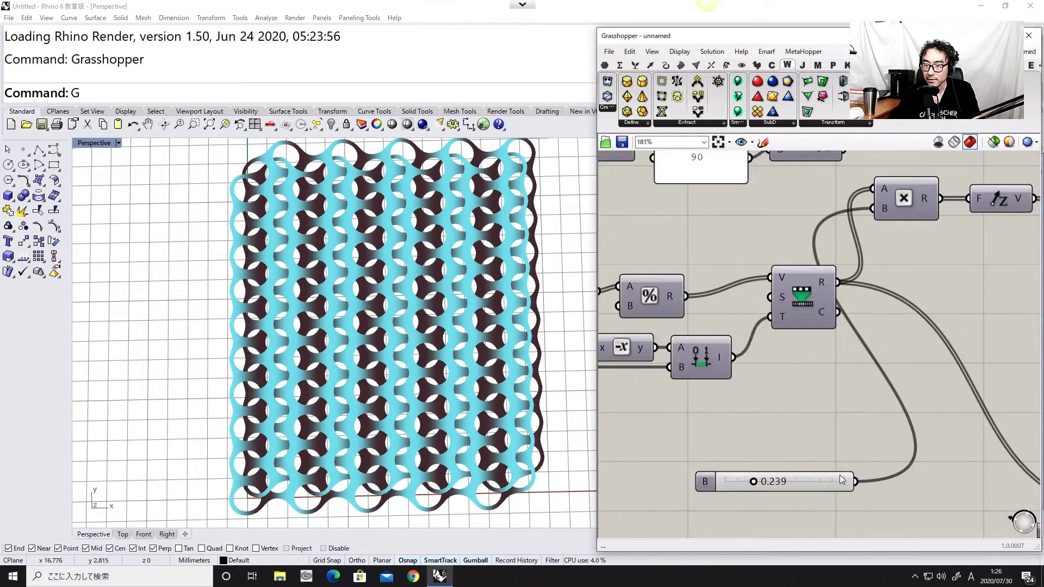
drag(810, 489, 794, 500)
scroll(808, 430, down, 3)
scroll(807, 432, up, 1)
right_drag(789, 437, 748, 404)
scroll(710, 435, up, 1)
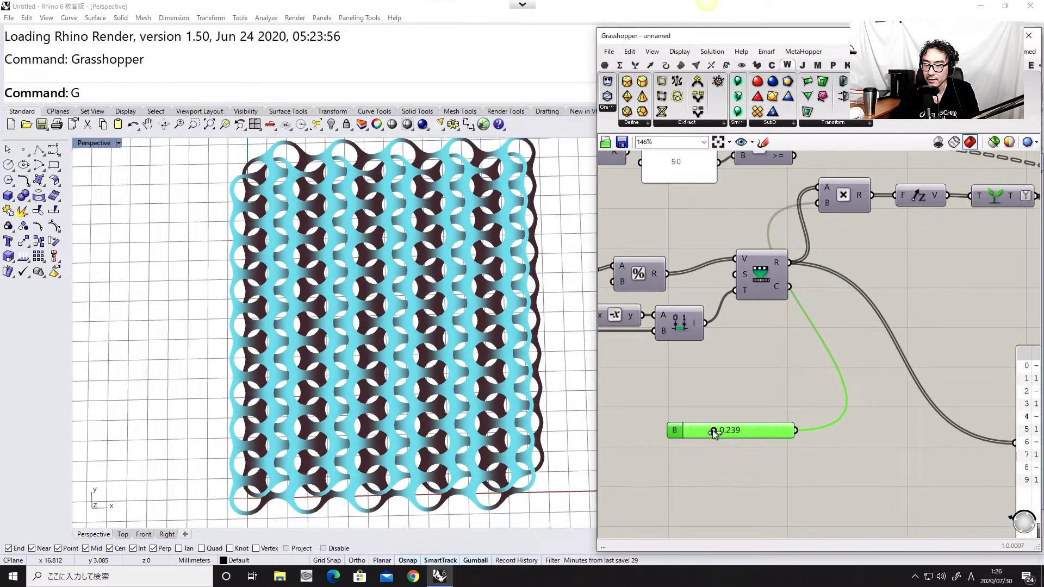
drag(733, 432, 739, 431)
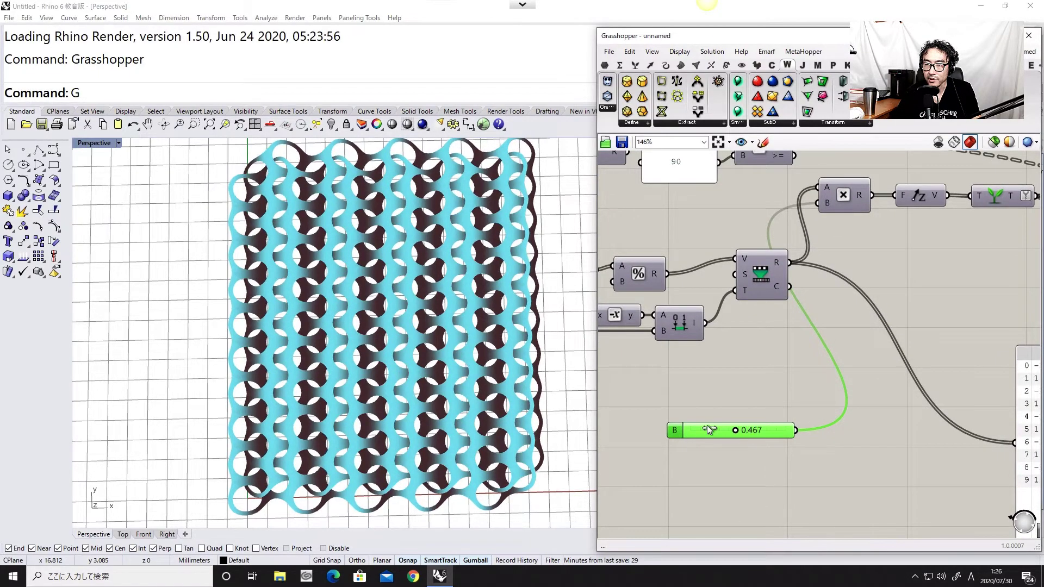
right_drag(463, 417, 474, 356)
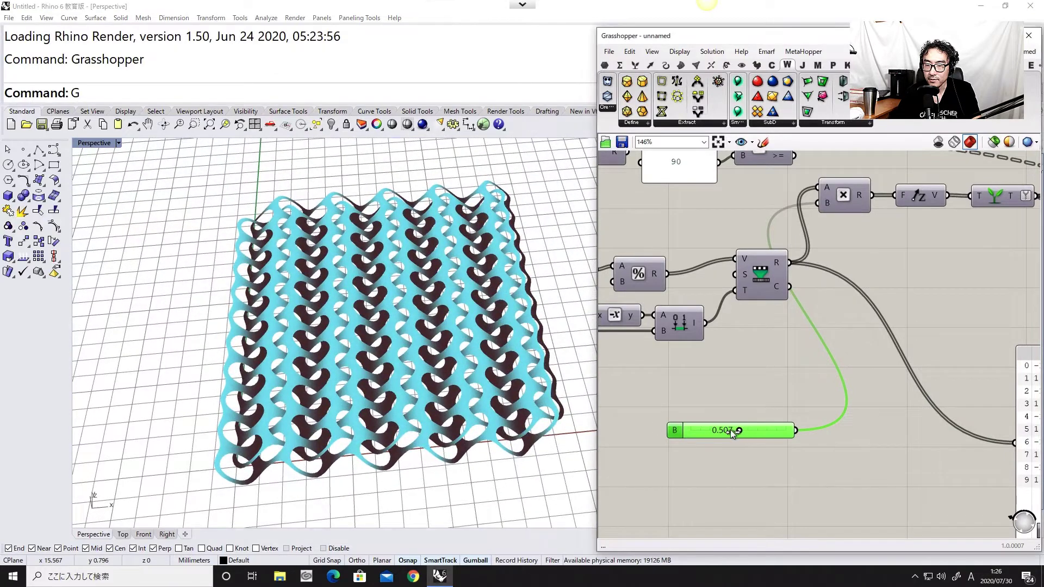
drag(714, 429, 700, 428)
right_drag(490, 331, 476, 381)
Vary the Factor slider that drives both Scale components and check the lattice from above
scroll(617, 381, down, 5)
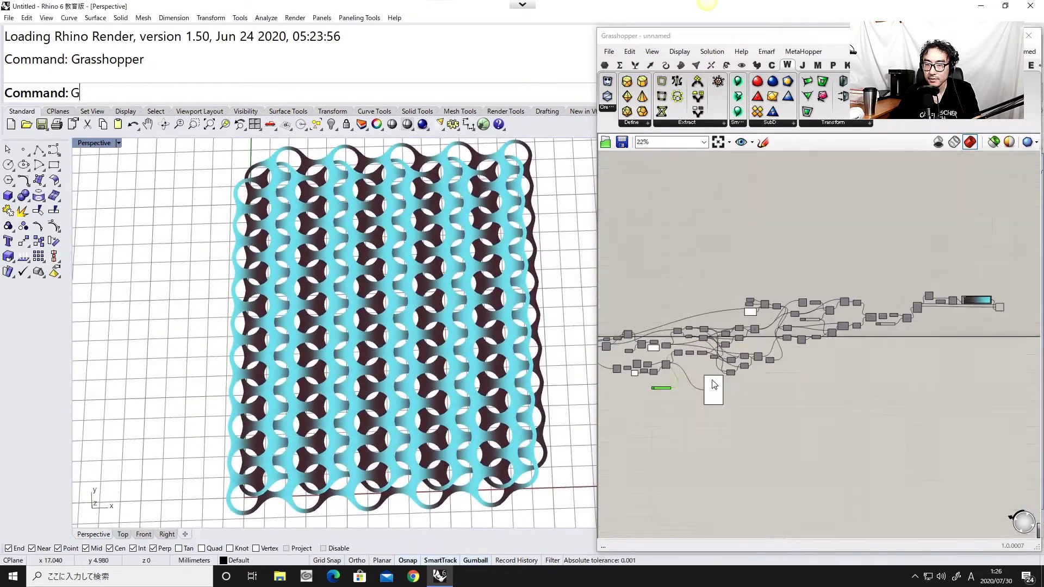
scroll(801, 313, up, 7)
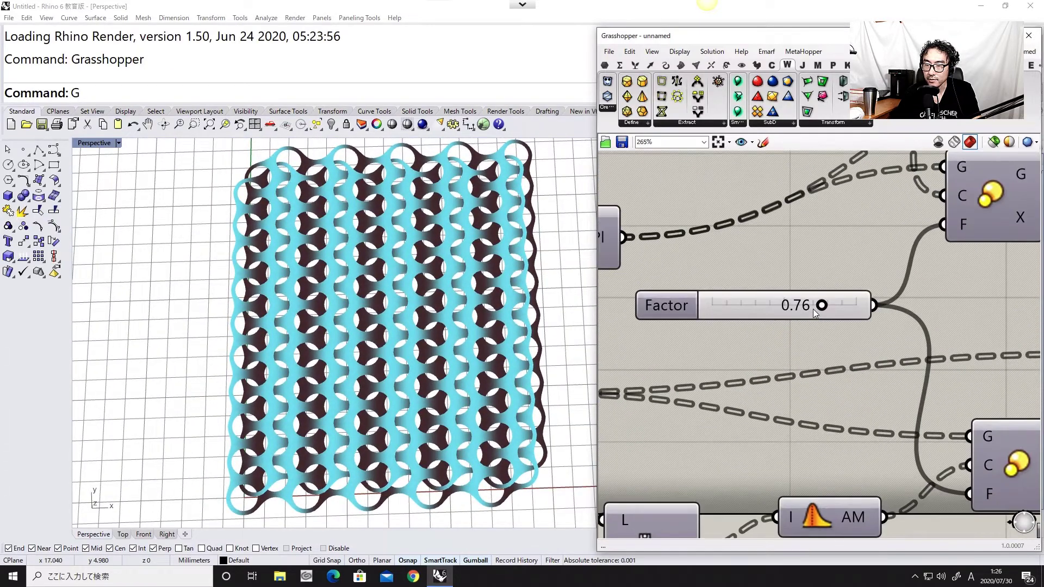
scroll(773, 308, down, 4)
mouse_move(784, 370)
mouse_down()
mouse_move(776, 407)
mouse_move(813, 409)
mouse_move(804, 409)
mouse_up()
scroll(781, 409, up, 2)
mouse_move(444, 315)
right_down()
mouse_move(446, 355)
mouse_move(447, 325)
right_up()
Add a green grip to the gradient at about 21% of its length
scroll(690, 352, down, 3)
right_drag(810, 345, 705, 391)
right_drag(896, 365, 652, 411)
right_drag(880, 334, 764, 358)
scroll(790, 336, up, 2)
scroll(772, 306, up, 3)
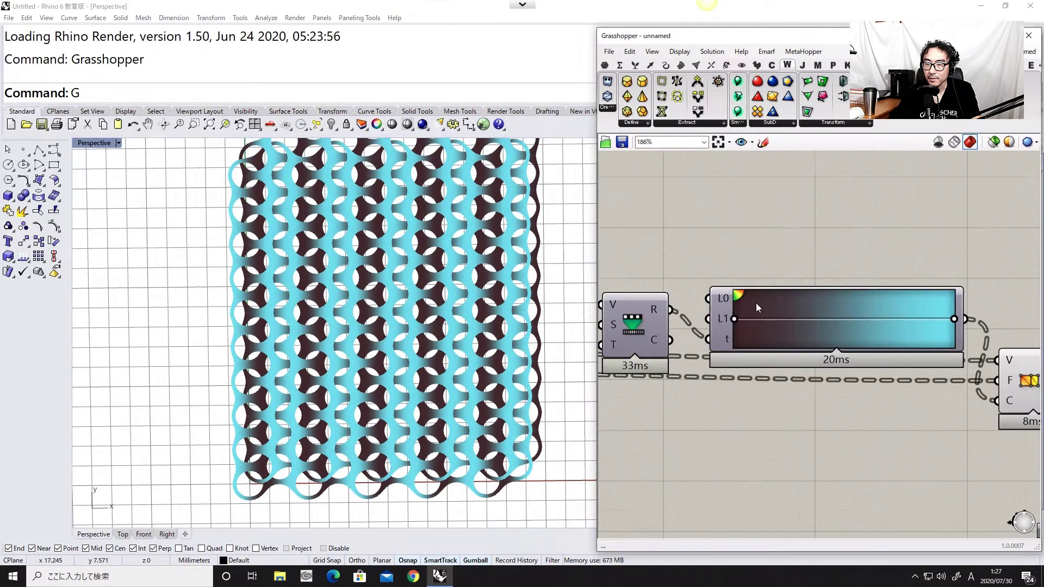
scroll(737, 299, up, 1)
click(738, 293)
scroll(732, 278, up, 2)
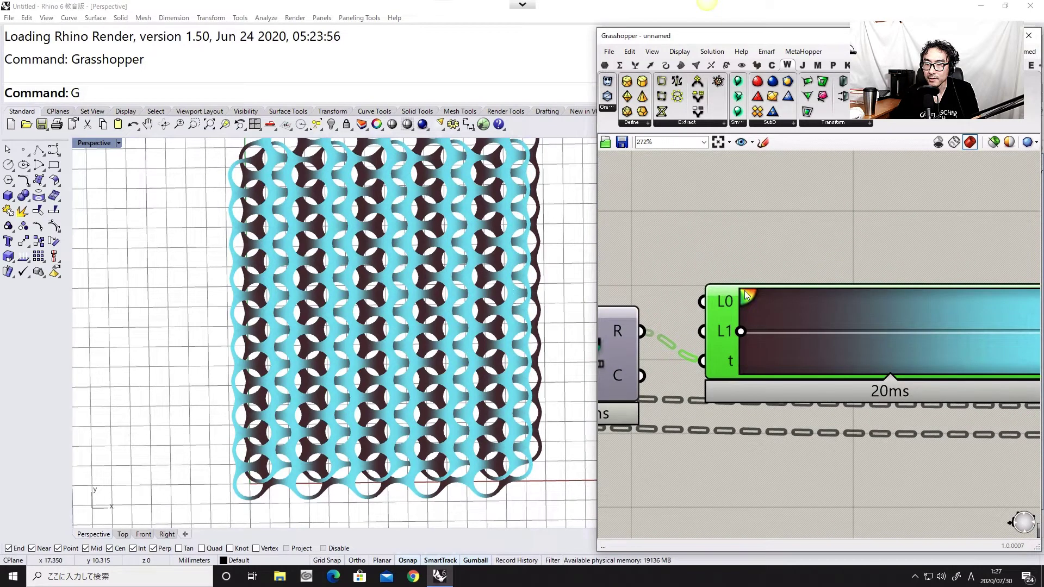
drag(745, 295, 808, 336)
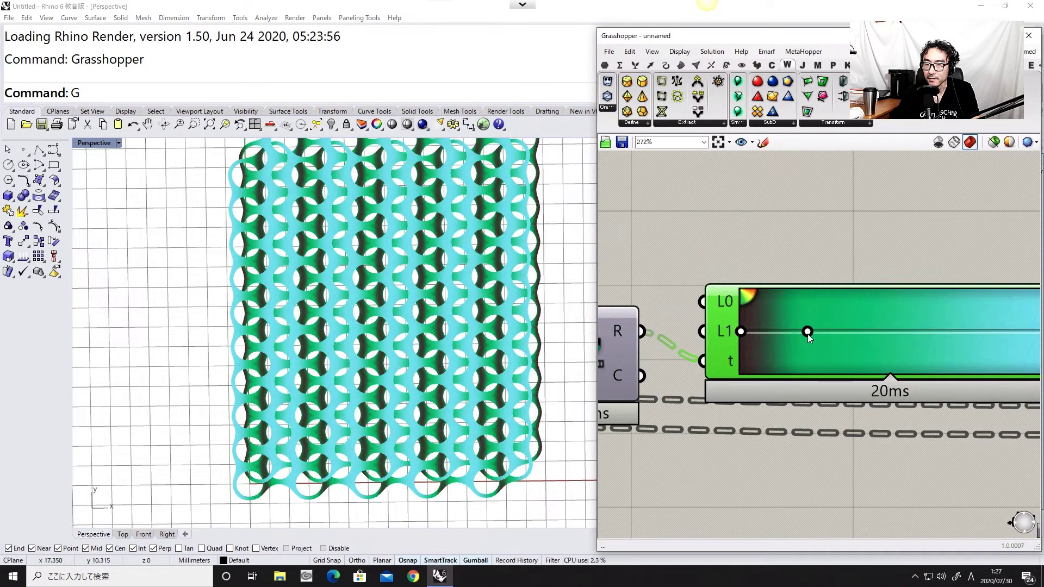
Recolour the gradient's new grip blue with Hue 191°, Sat 93 and Val 79, and shift it to about 17%
double_click(808, 332)
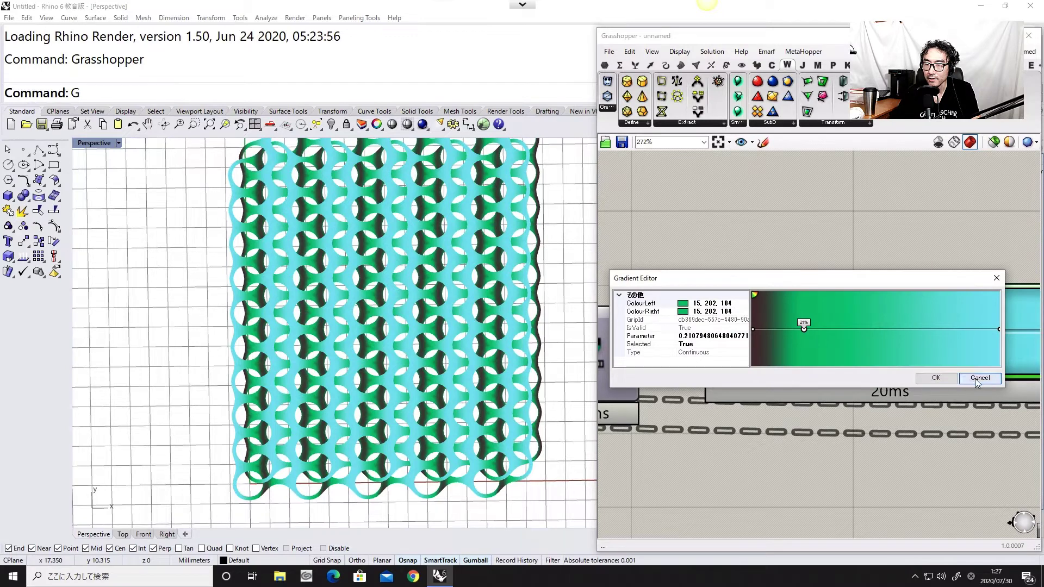
click(979, 377)
right_click(808, 332)
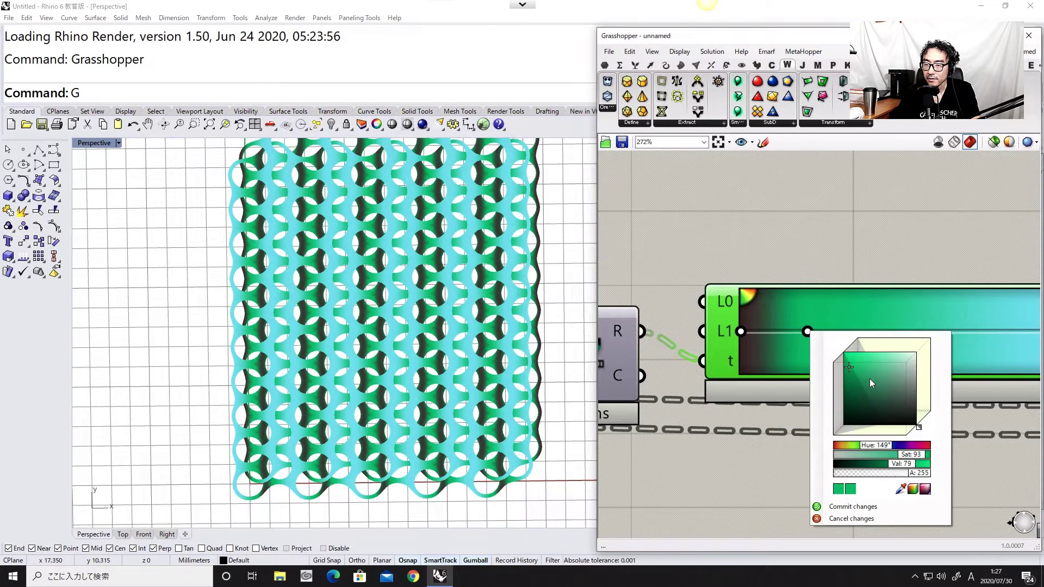
mouse_move(874, 444)
mouse_down()
mouse_move(860, 445)
mouse_move(883, 444)
mouse_move(853, 444)
mouse_move(896, 446)
mouse_move(883, 447)
mouse_up()
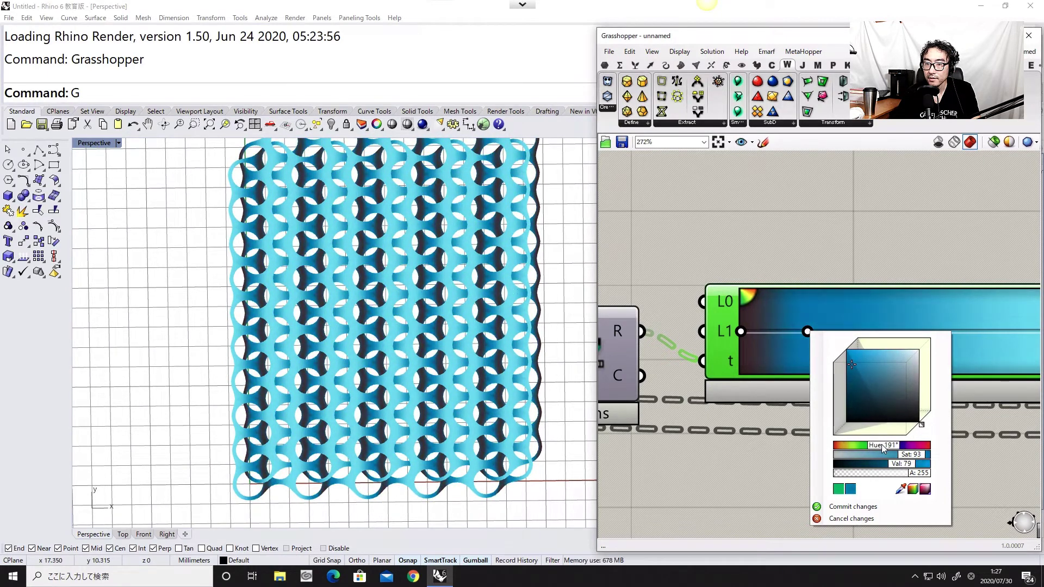
drag(869, 351, 796, 335)
click(833, 280)
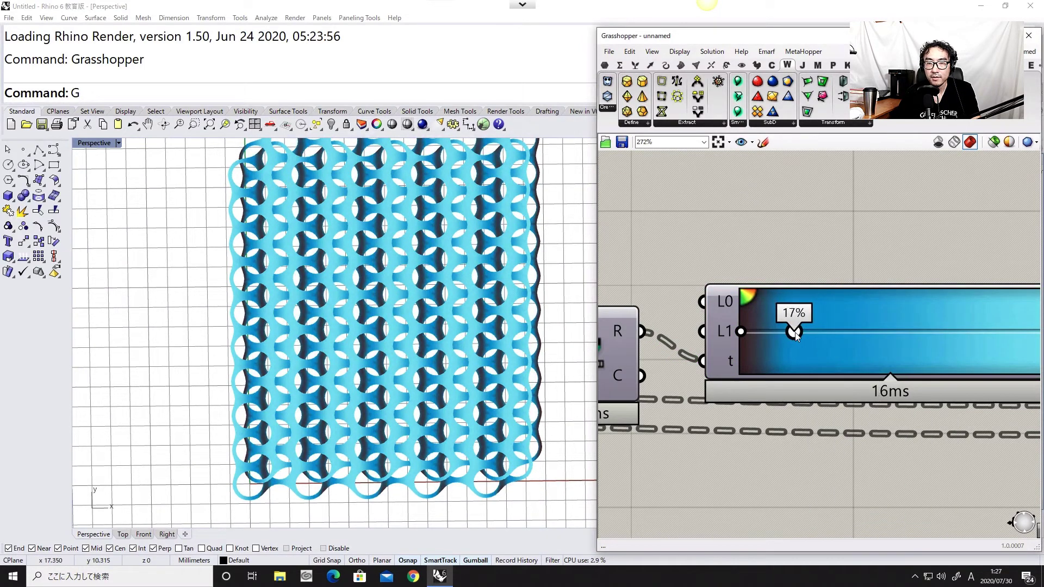
Clear the leftover text from the Rhino command line and hide the grid lines in the Perspective viewport
scroll(765, 260, down, 1)
scroll(511, 315, down, 8)
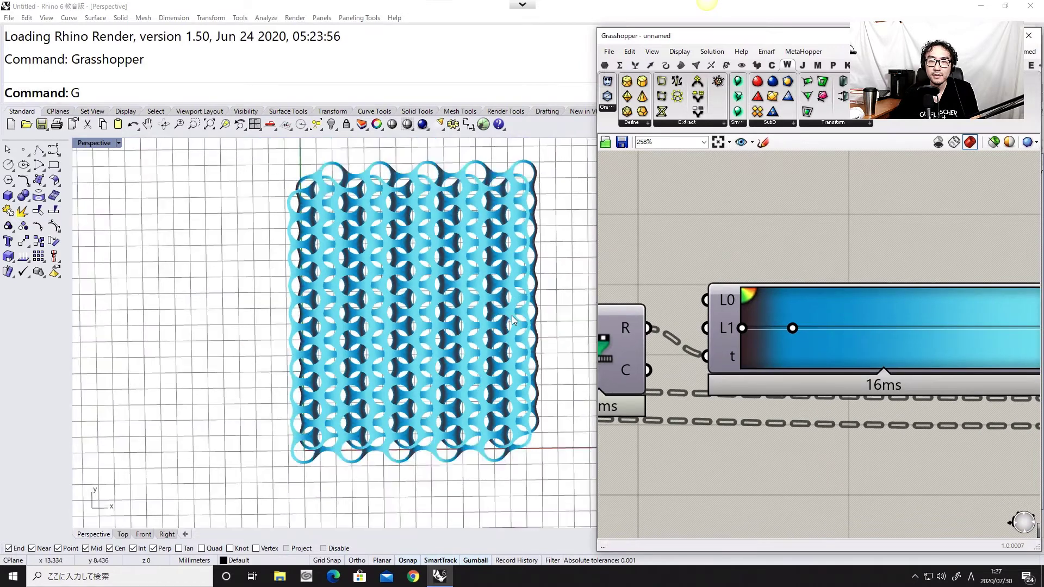
scroll(513, 314, up, 10)
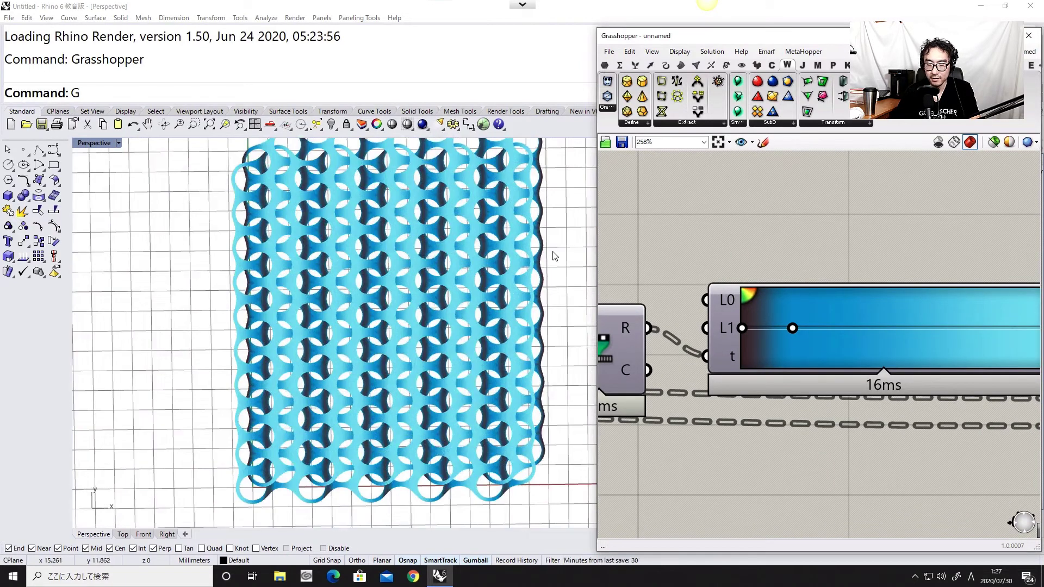
text(GGr)
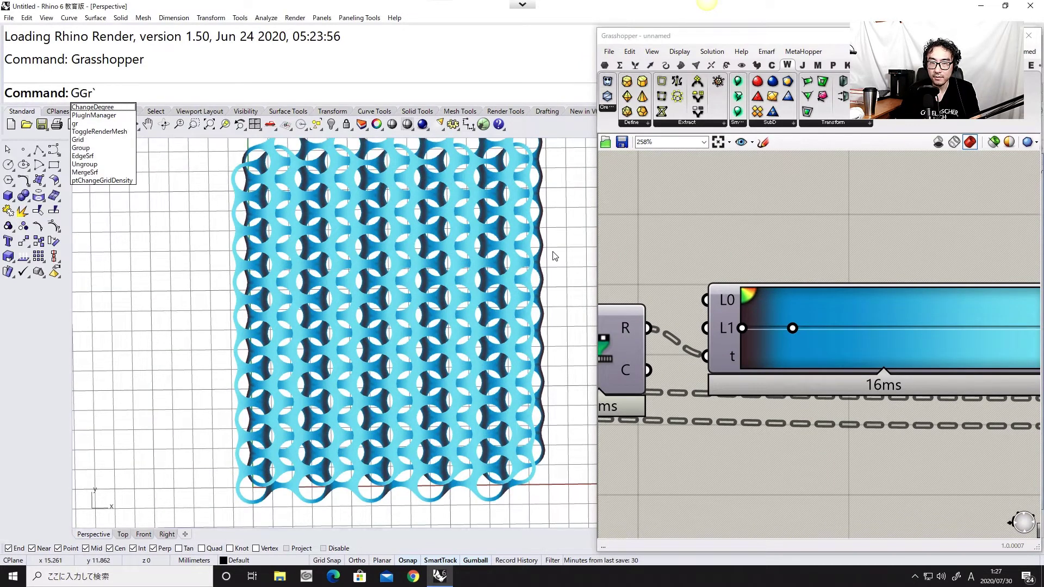
key(BackSpace)
key(BackSpace)
key(Escape)
shift+right_drag(552, 253, 456, 336)
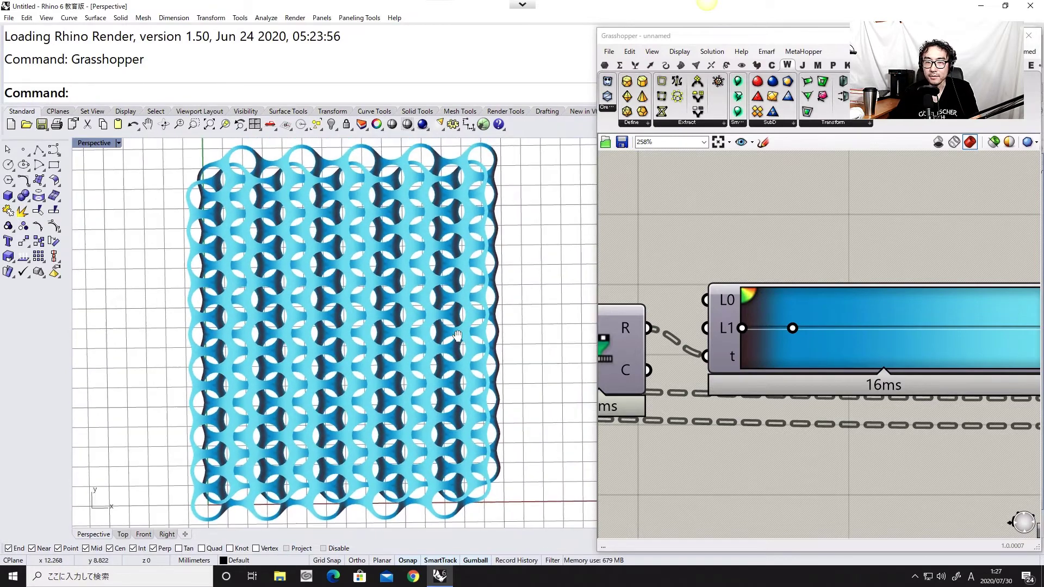
scroll(452, 330, up, 5)
right_drag(442, 240, 465, 316)
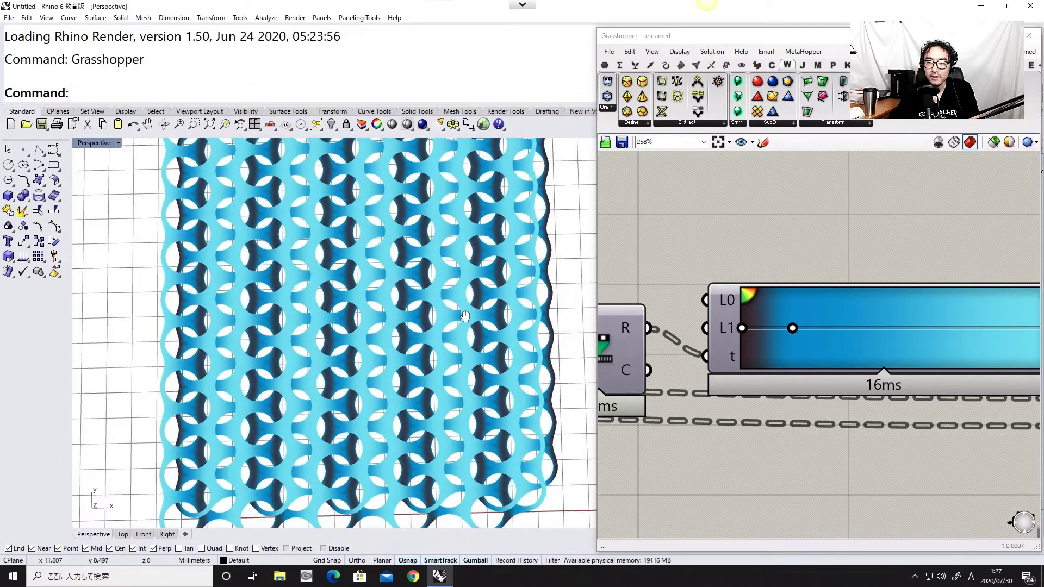
key(Return)
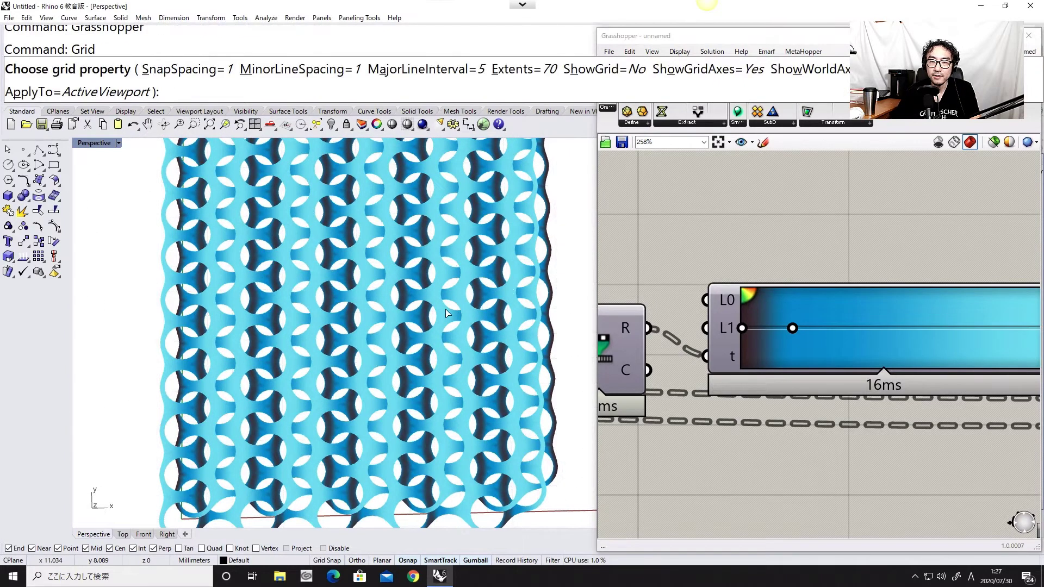
Examine the recoloured lattice up close and bring up the slider for the mesh subdivision component's L input
scroll(408, 337, up, 4)
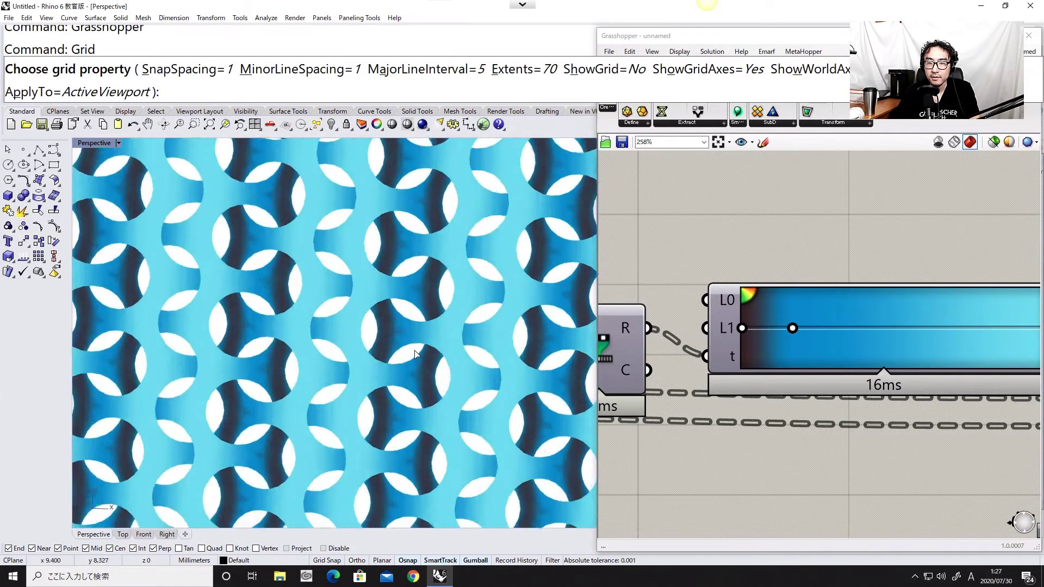
scroll(412, 348, up, 3)
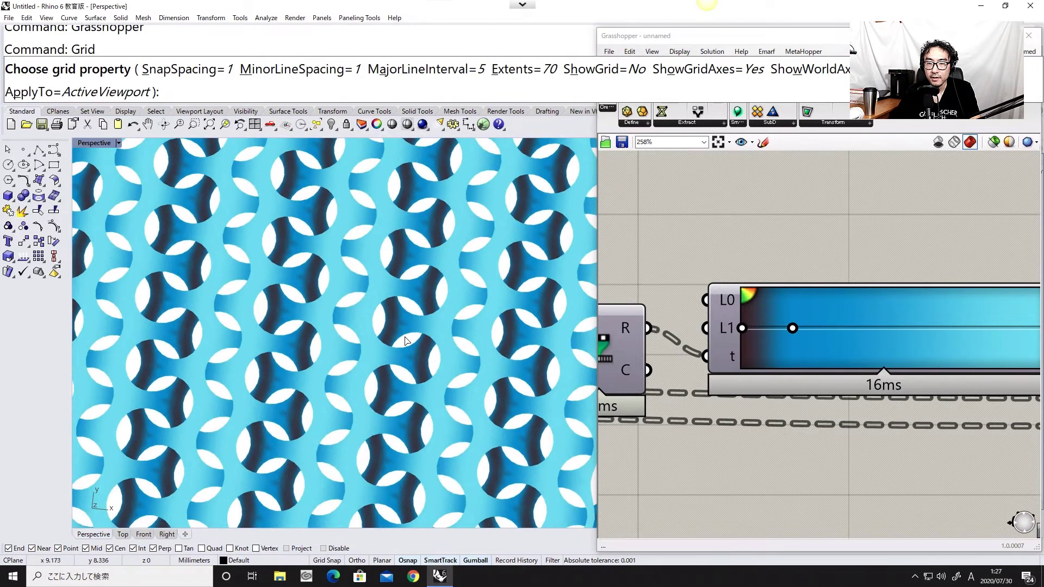
scroll(414, 335, up, 5)
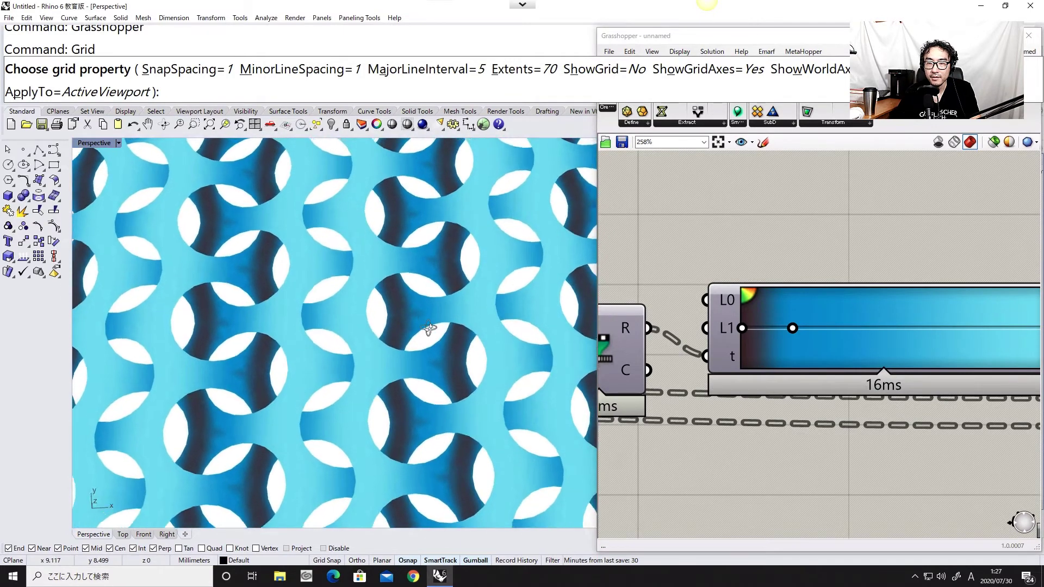
scroll(429, 328, down, 5)
scroll(774, 393, down, 4)
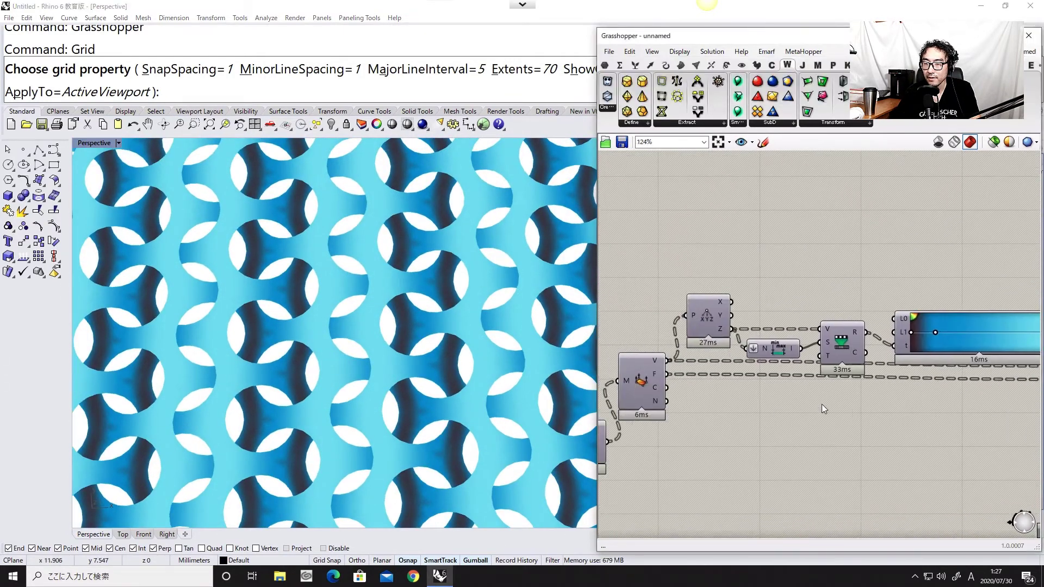
right_drag(647, 430, 897, 401)
scroll(761, 439, up, 4)
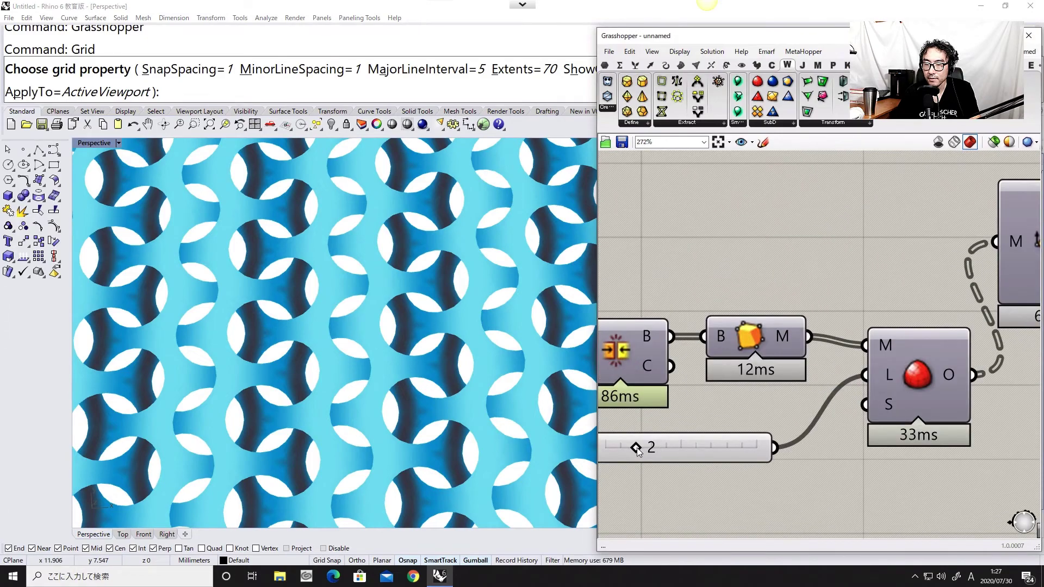